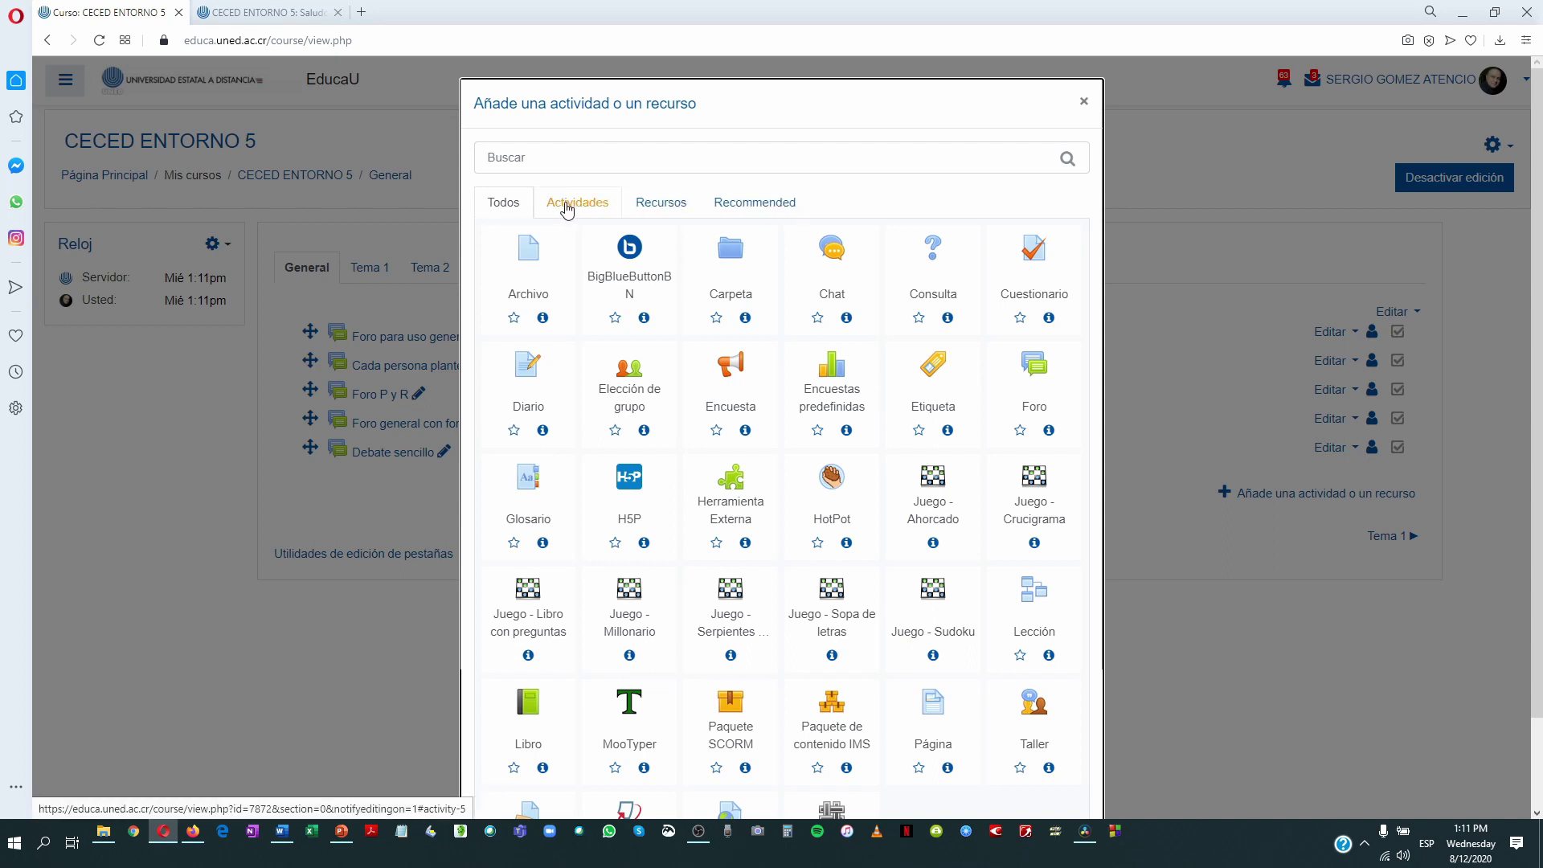
Add a new Foro activity to the course's General section and expand all of its settings sections
click(568, 208)
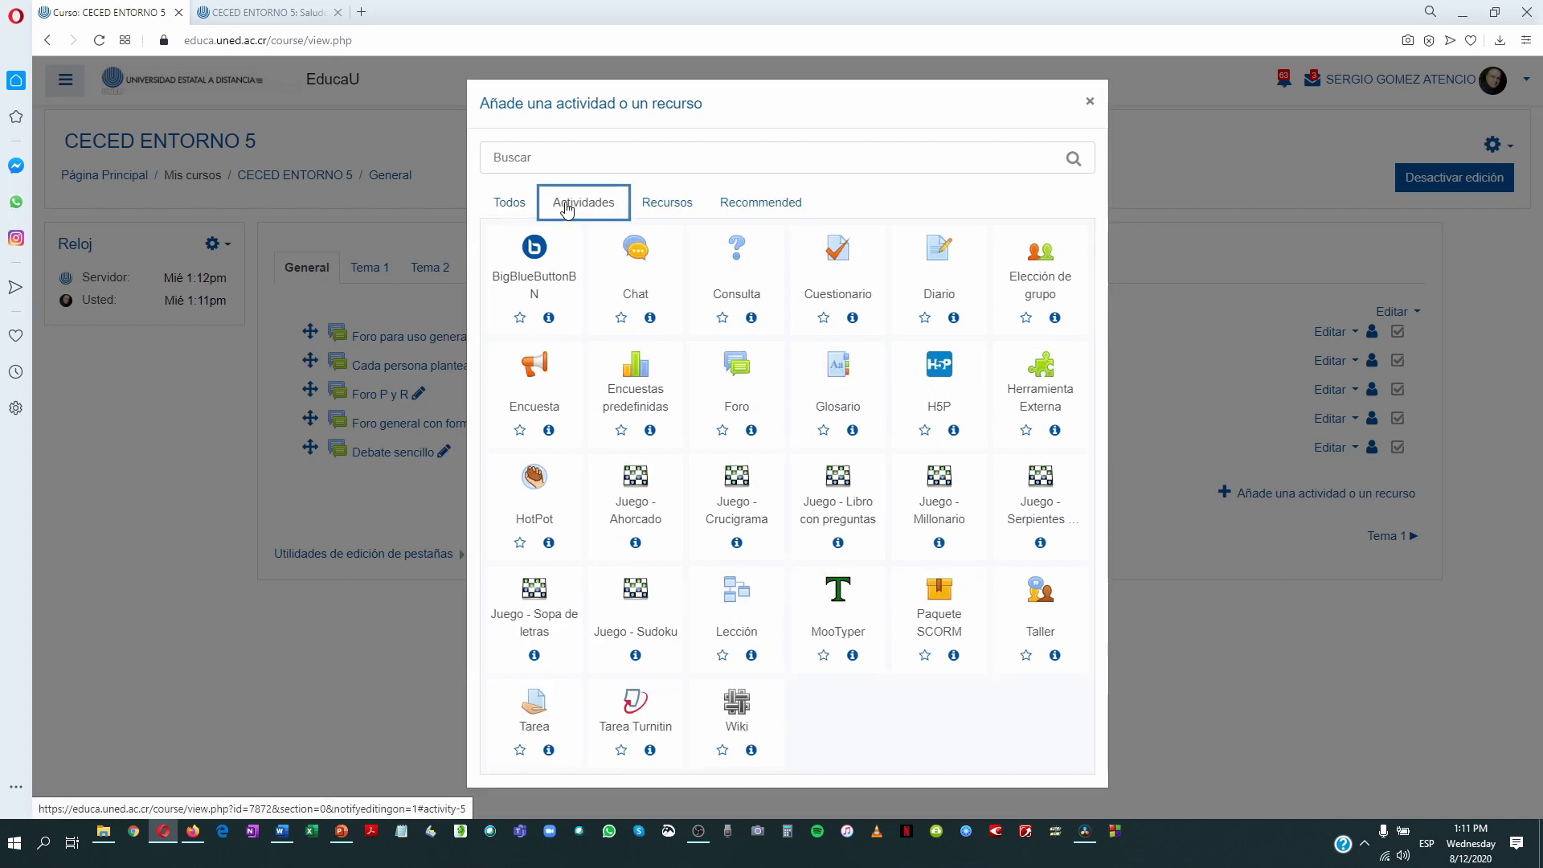
click(735, 377)
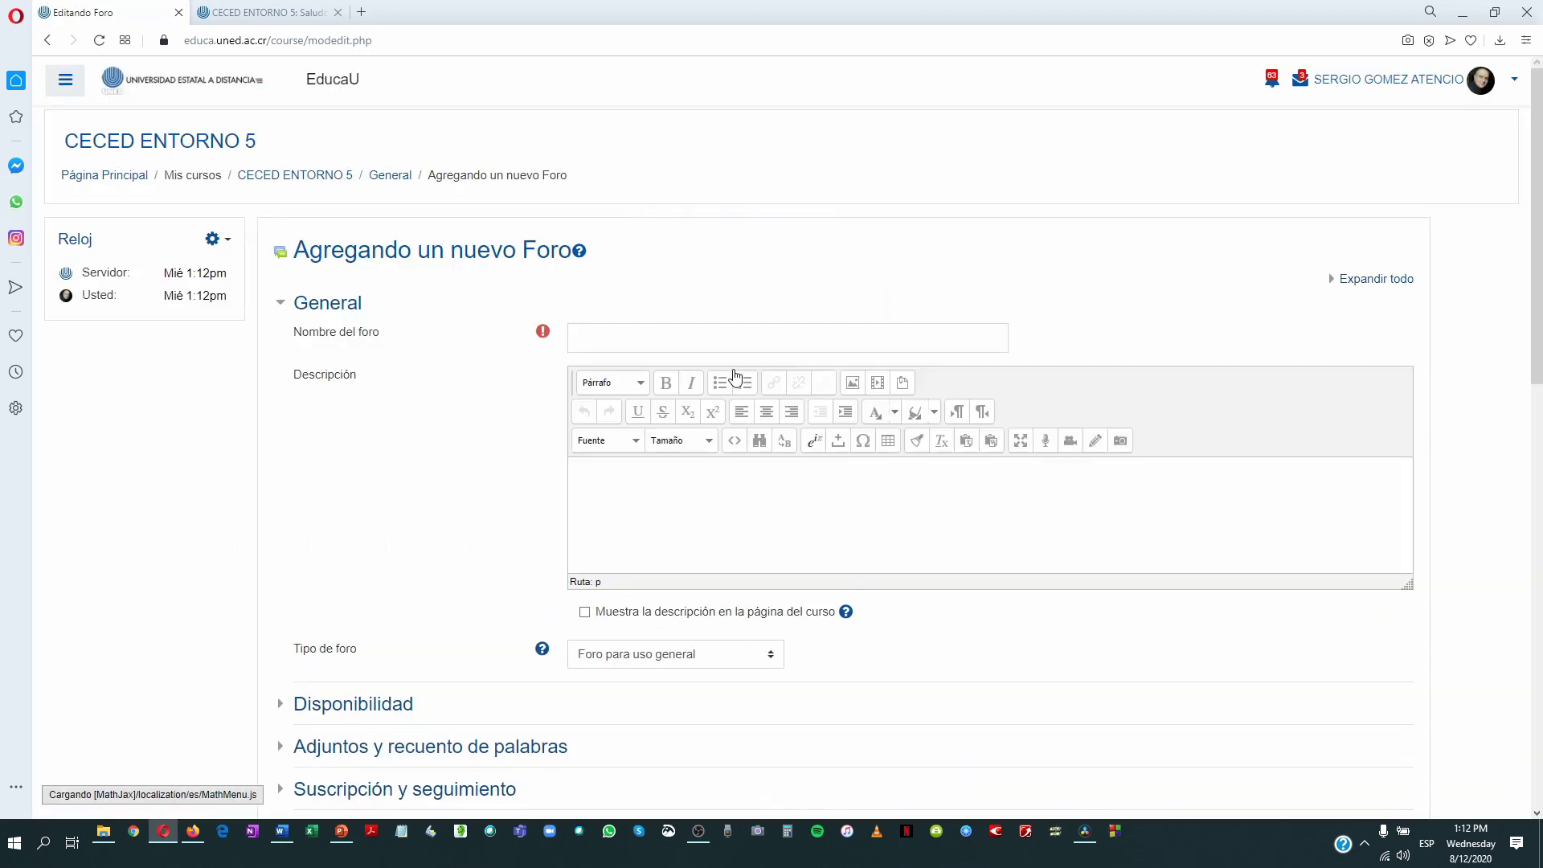
click(1393, 282)
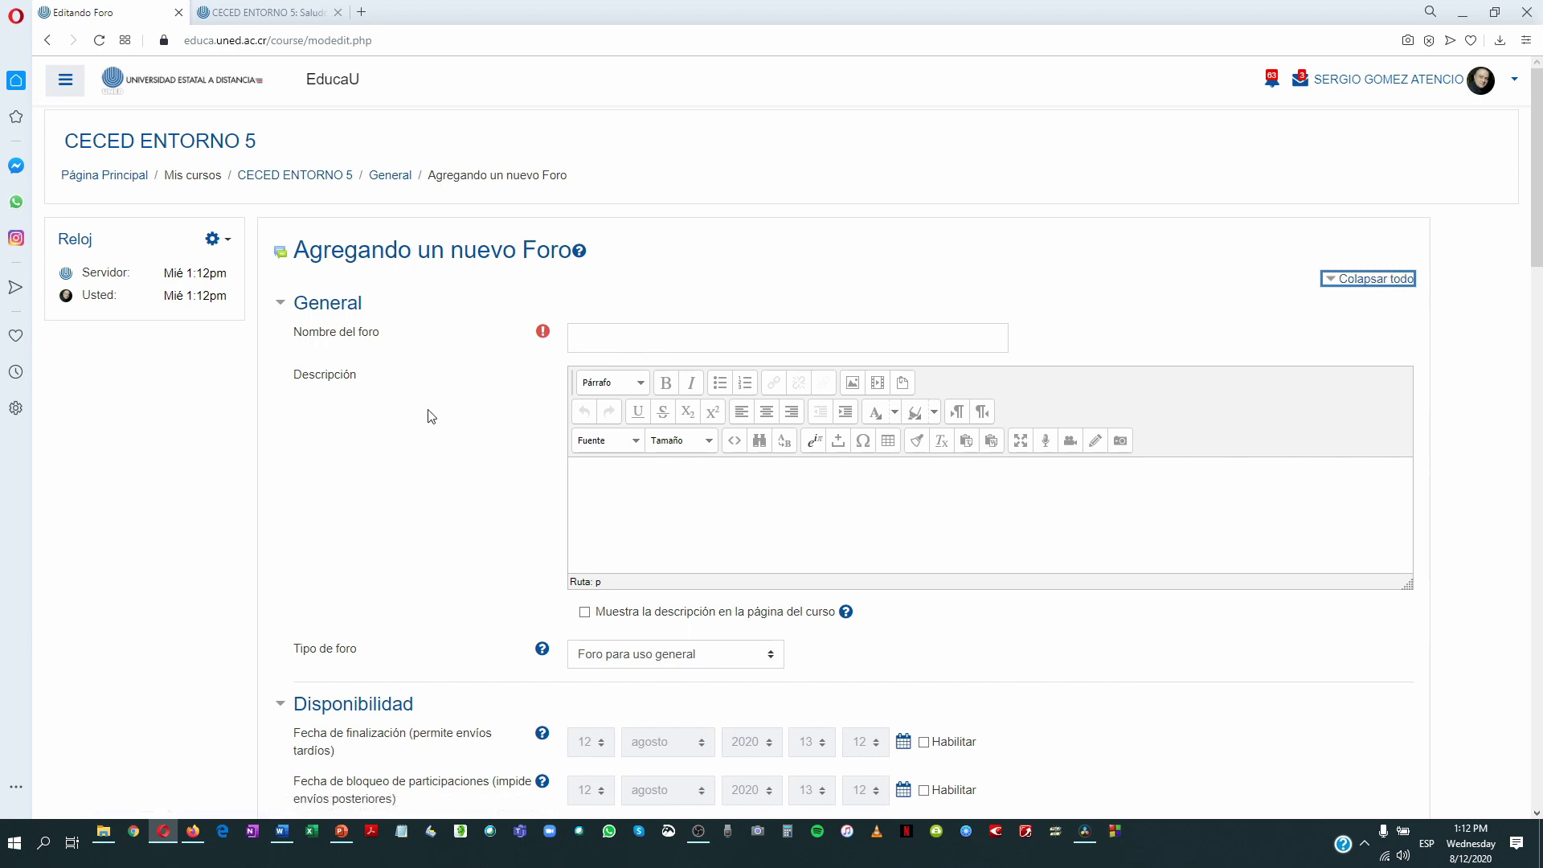
Name the new forum "Foro sobre Pedagogía"
scroll(428, 416, down, 1)
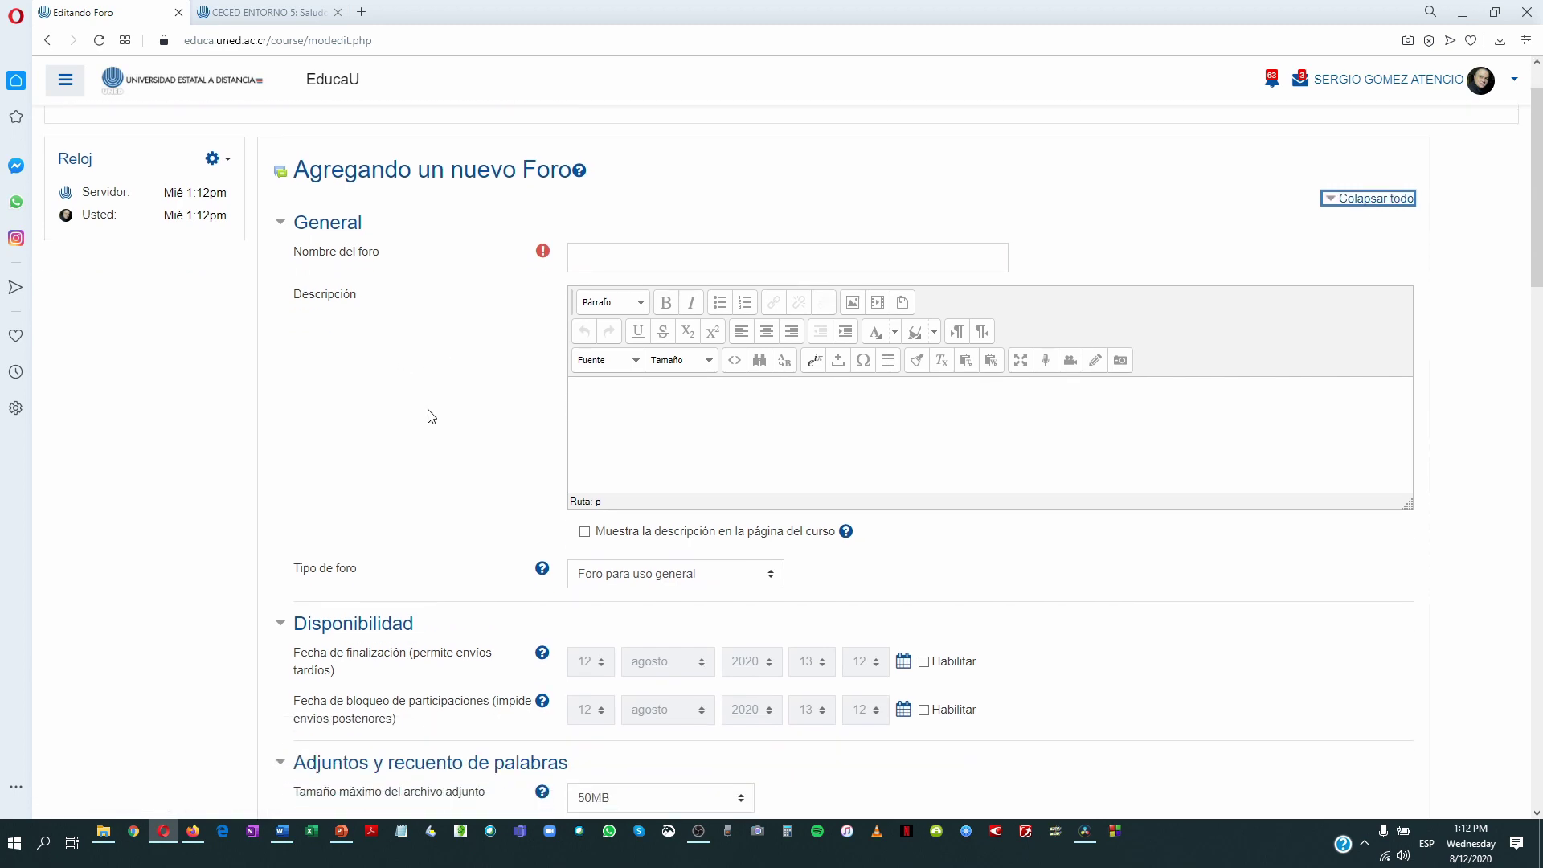
click(629, 259)
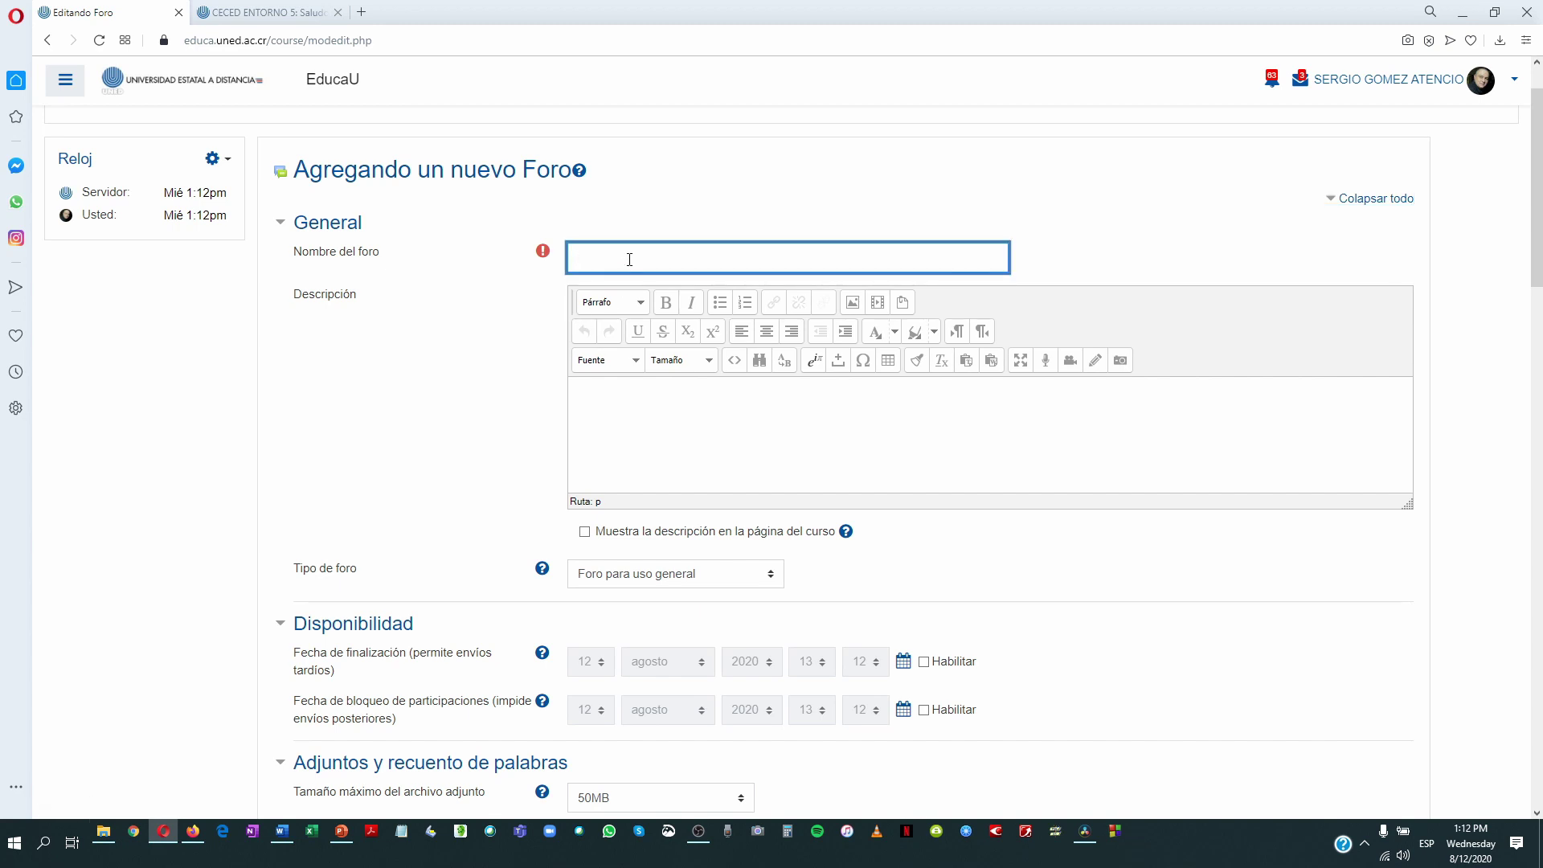
text(Foro sobre Pedagogía)
Copy the selected forum instructions beginning "Estimado grupo:" from the Word document and return to the forum settings
click(603, 414)
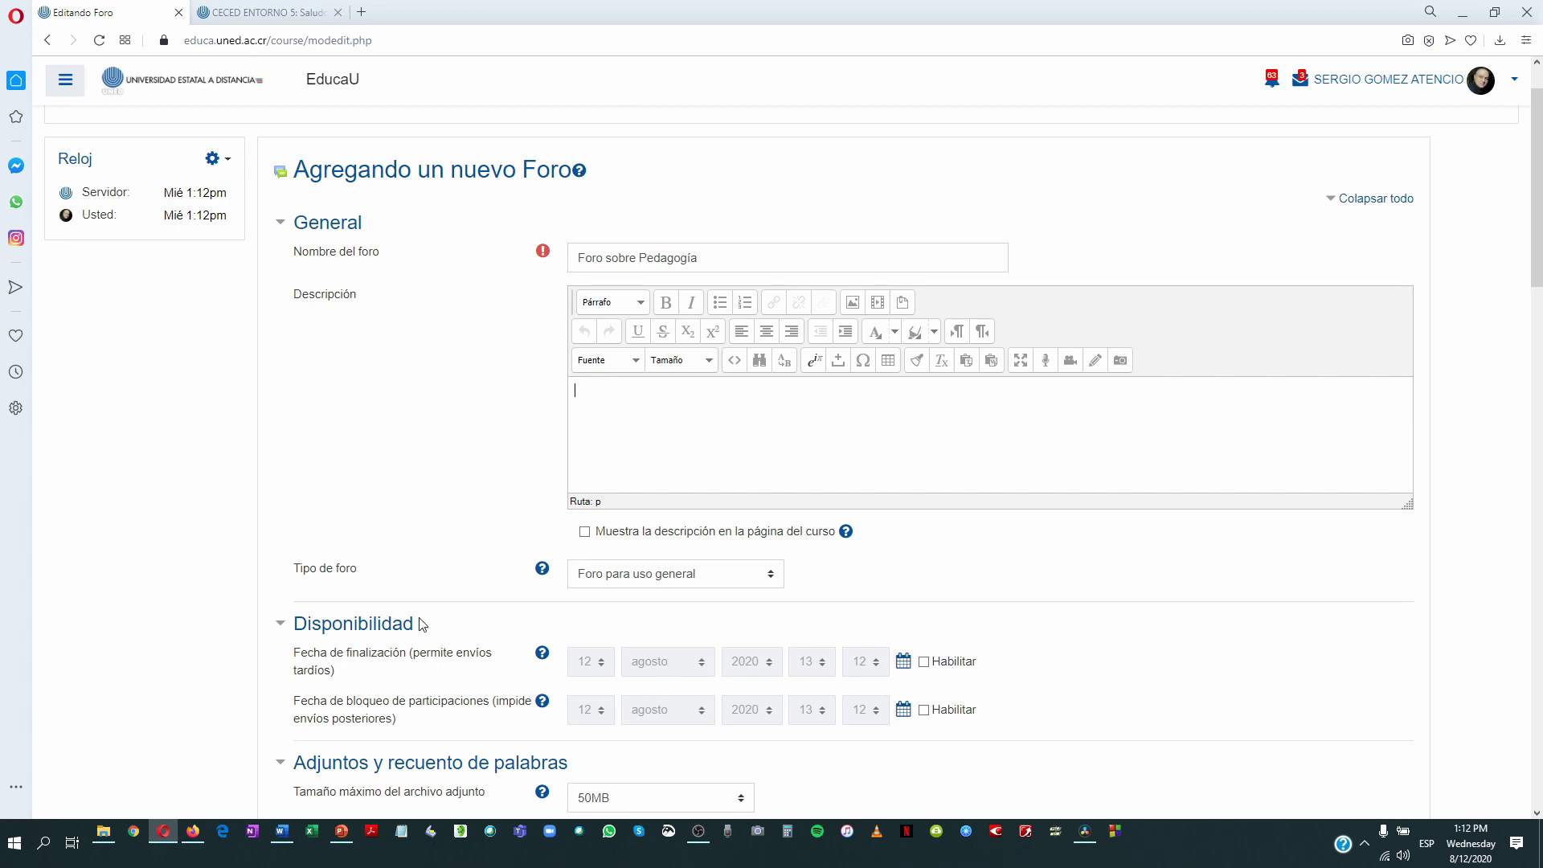
click(282, 830)
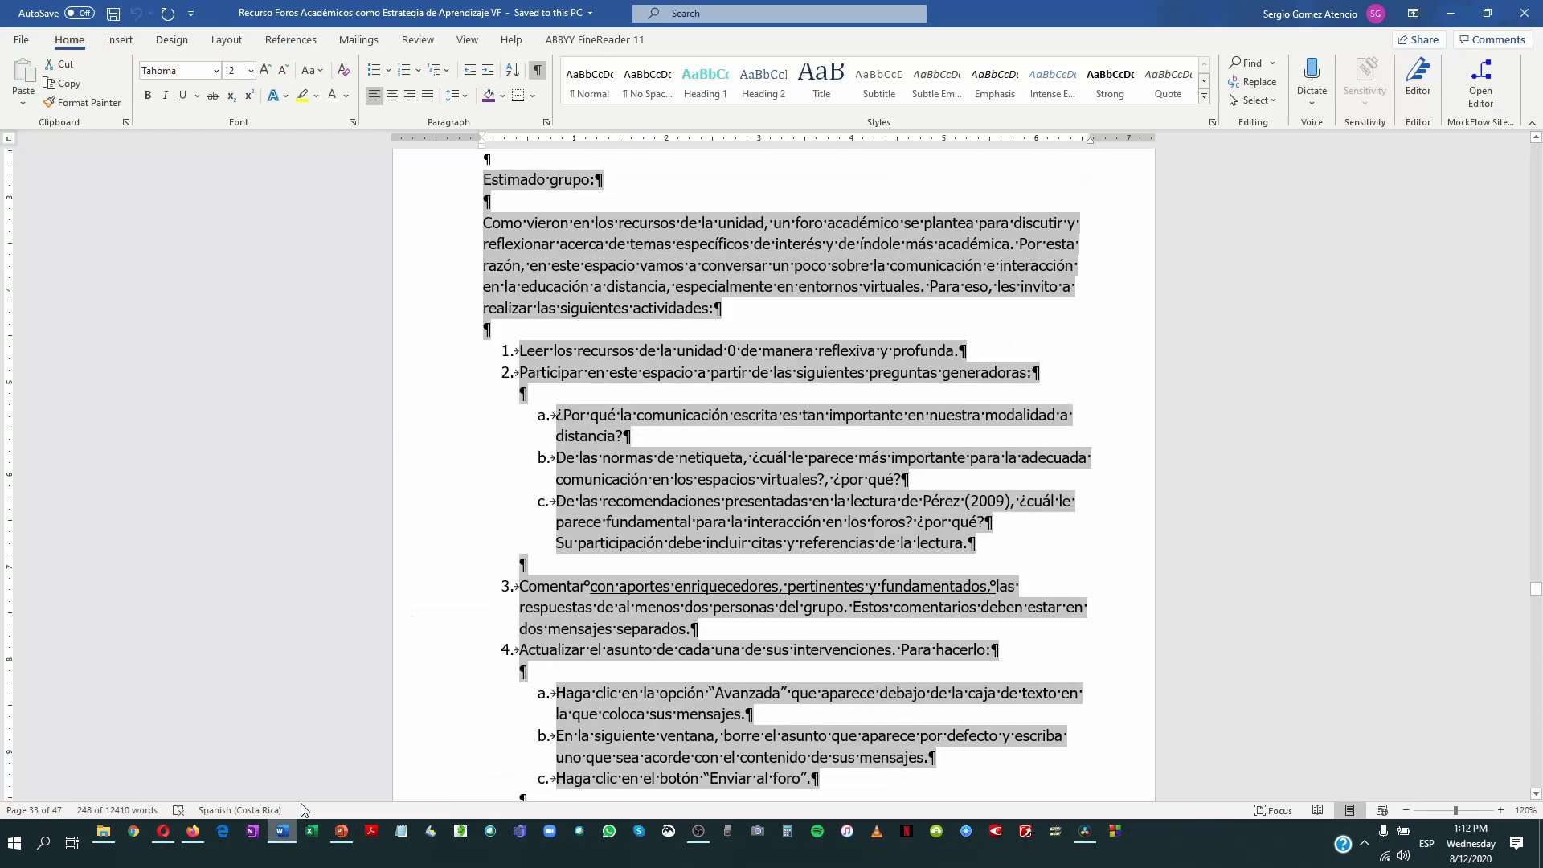
right_click(659, 267)
click(700, 301)
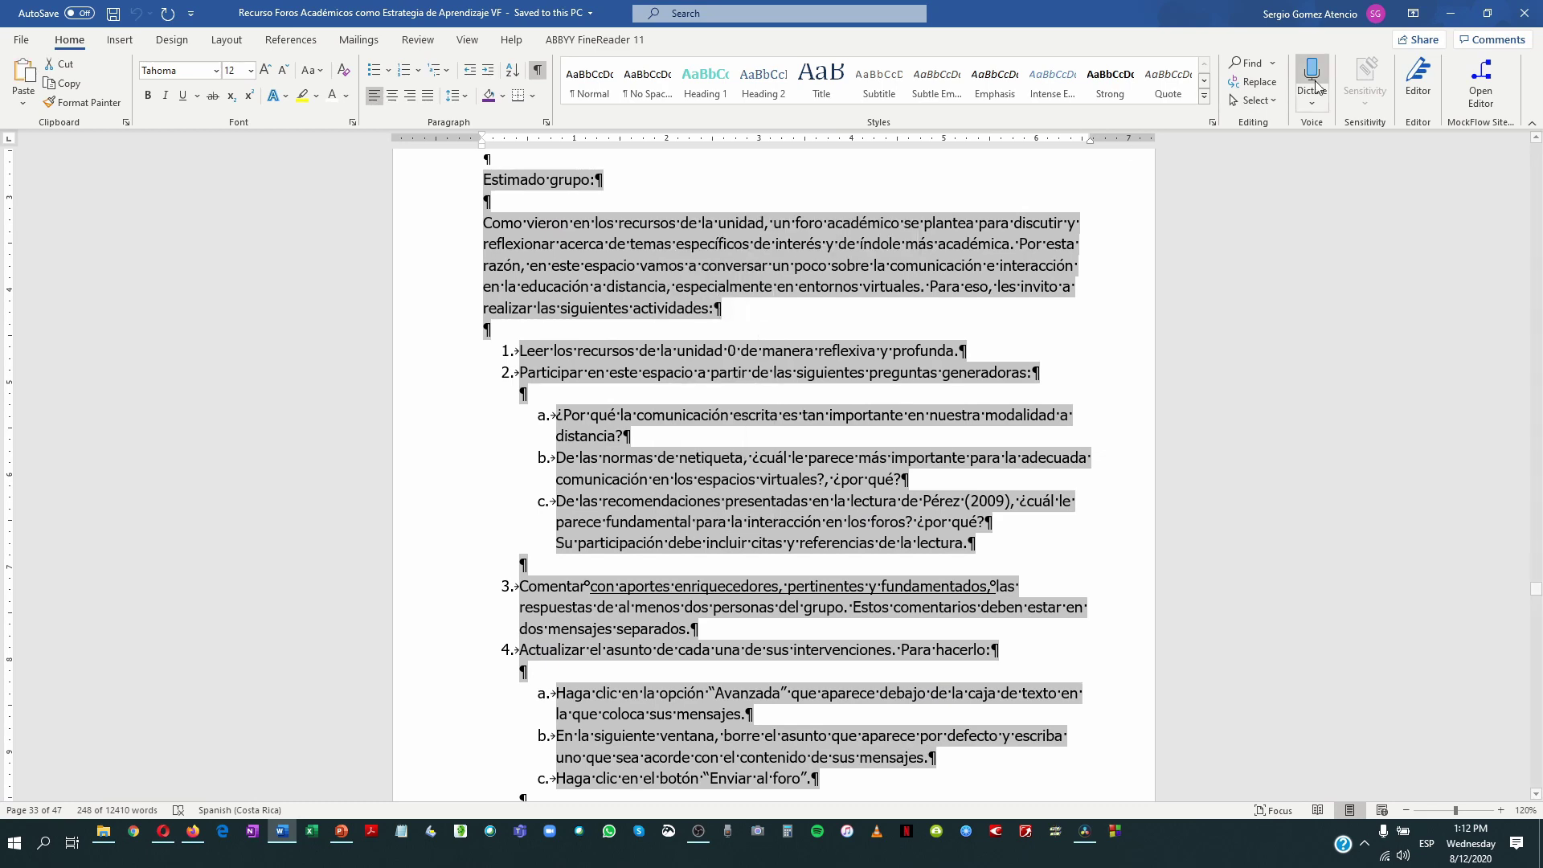
click(1448, 17)
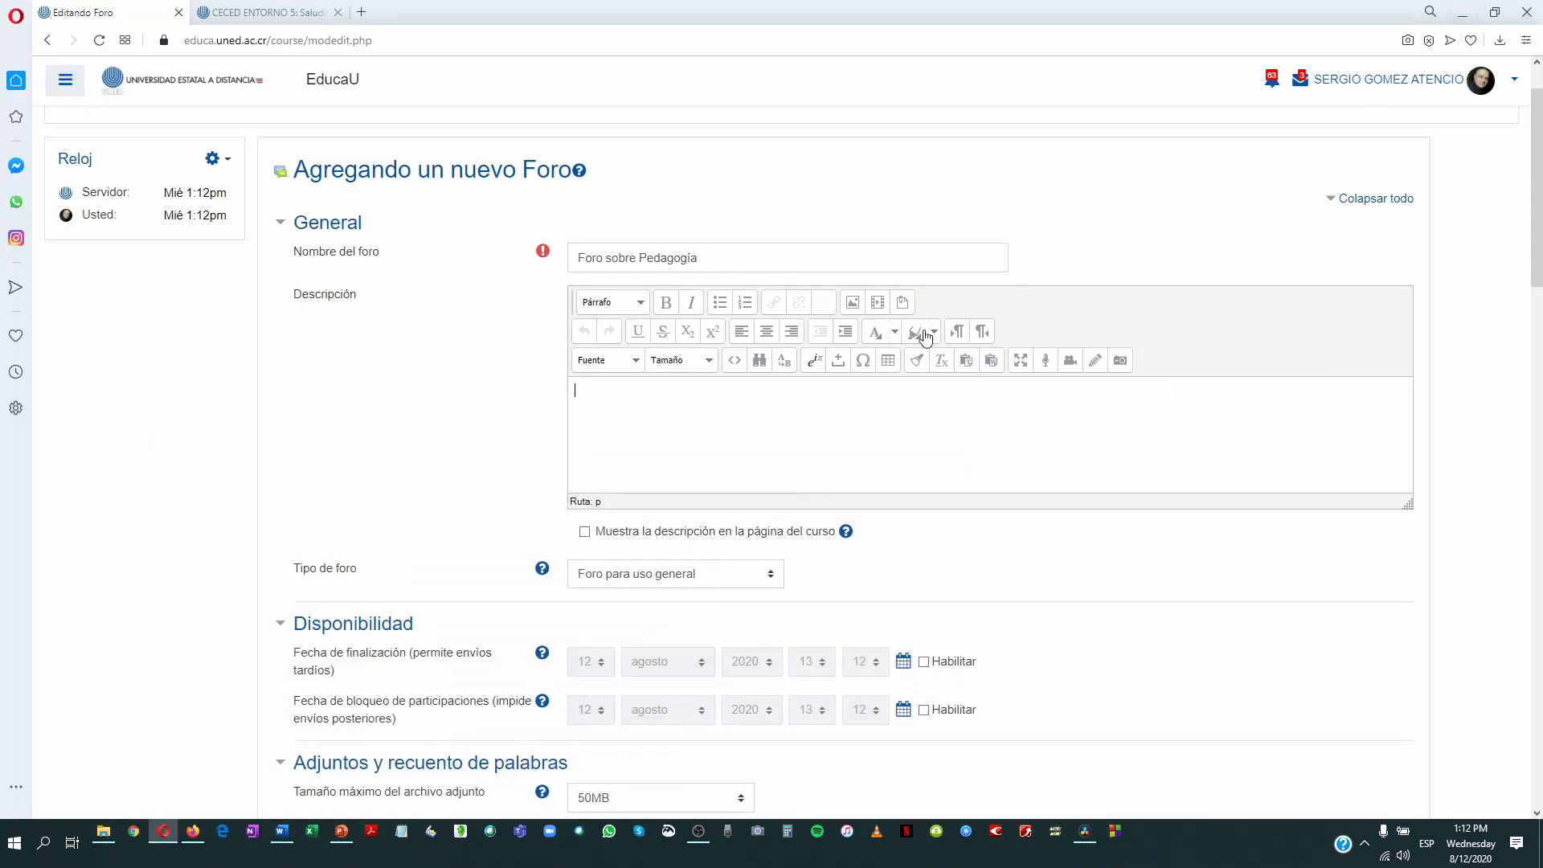
Insert the copied instructions into the forum's description with the paste-from-Word tool and review their beginning
click(737, 429)
click(992, 362)
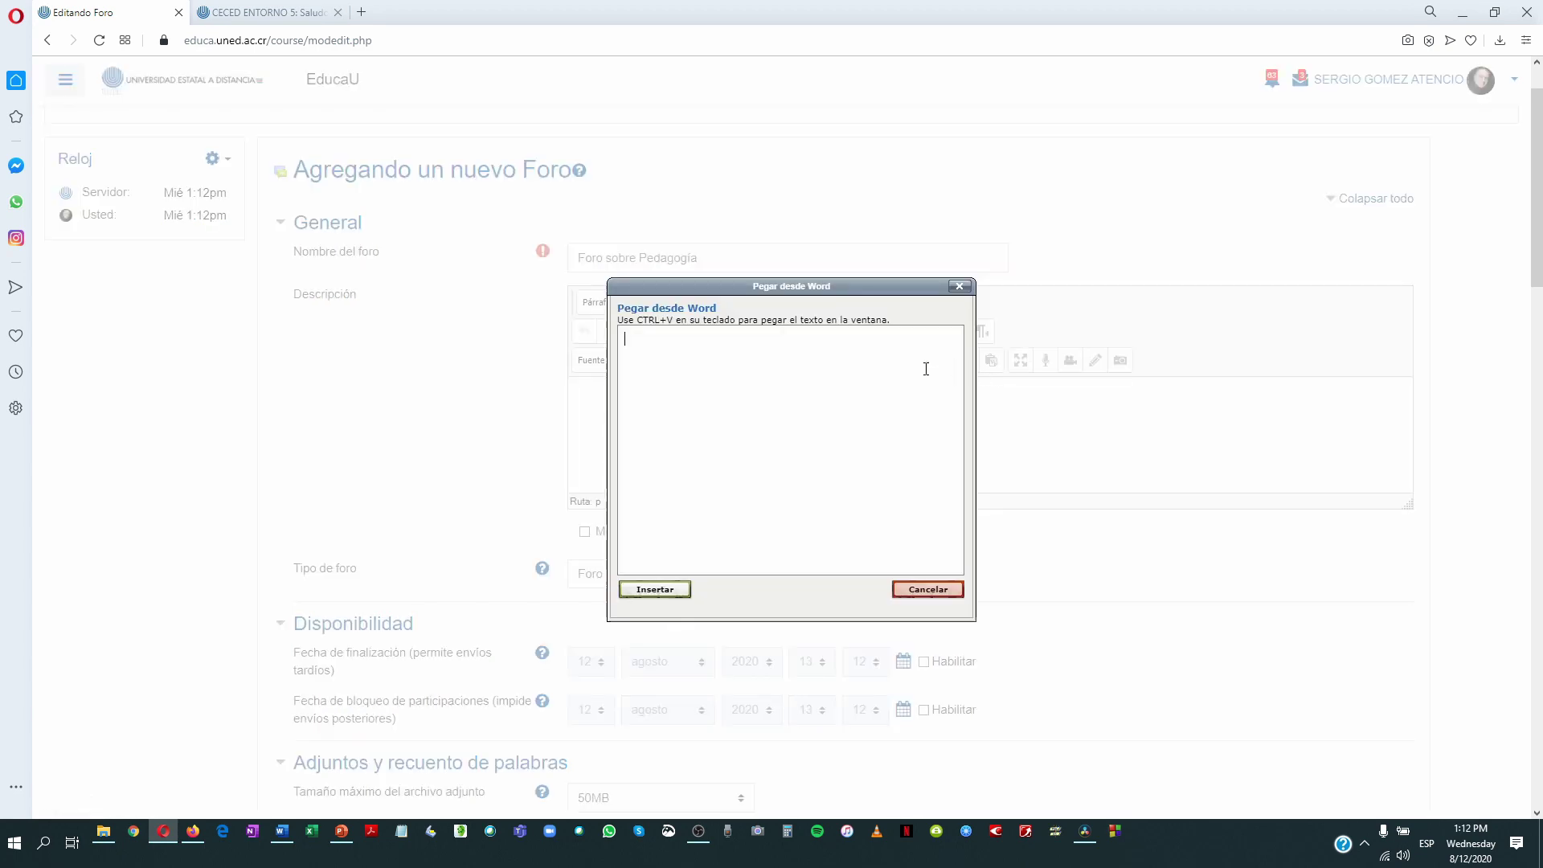
key(ctrl+v)
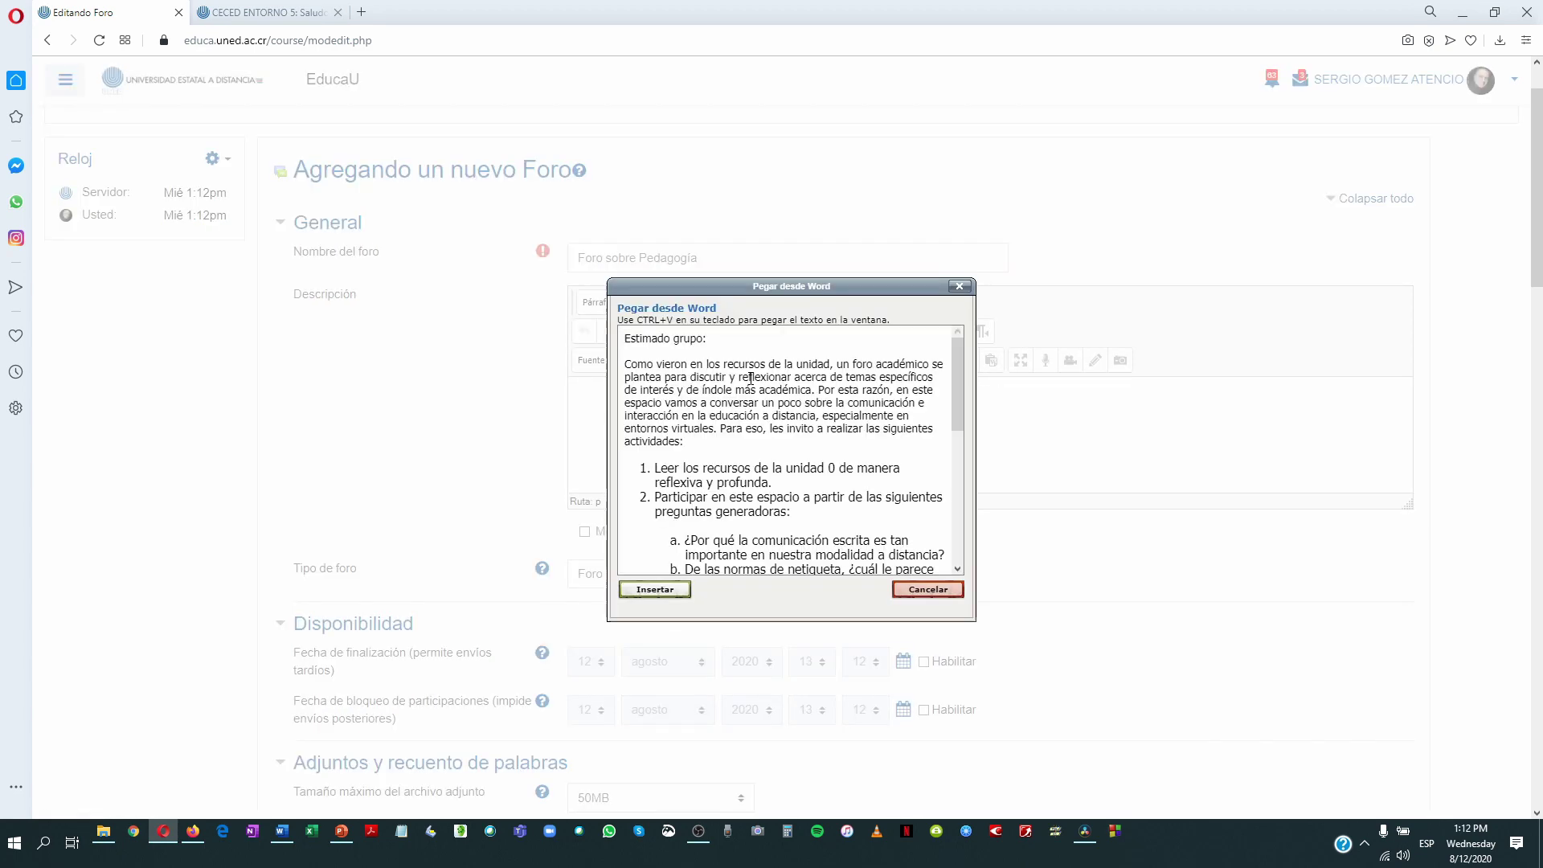
click(655, 589)
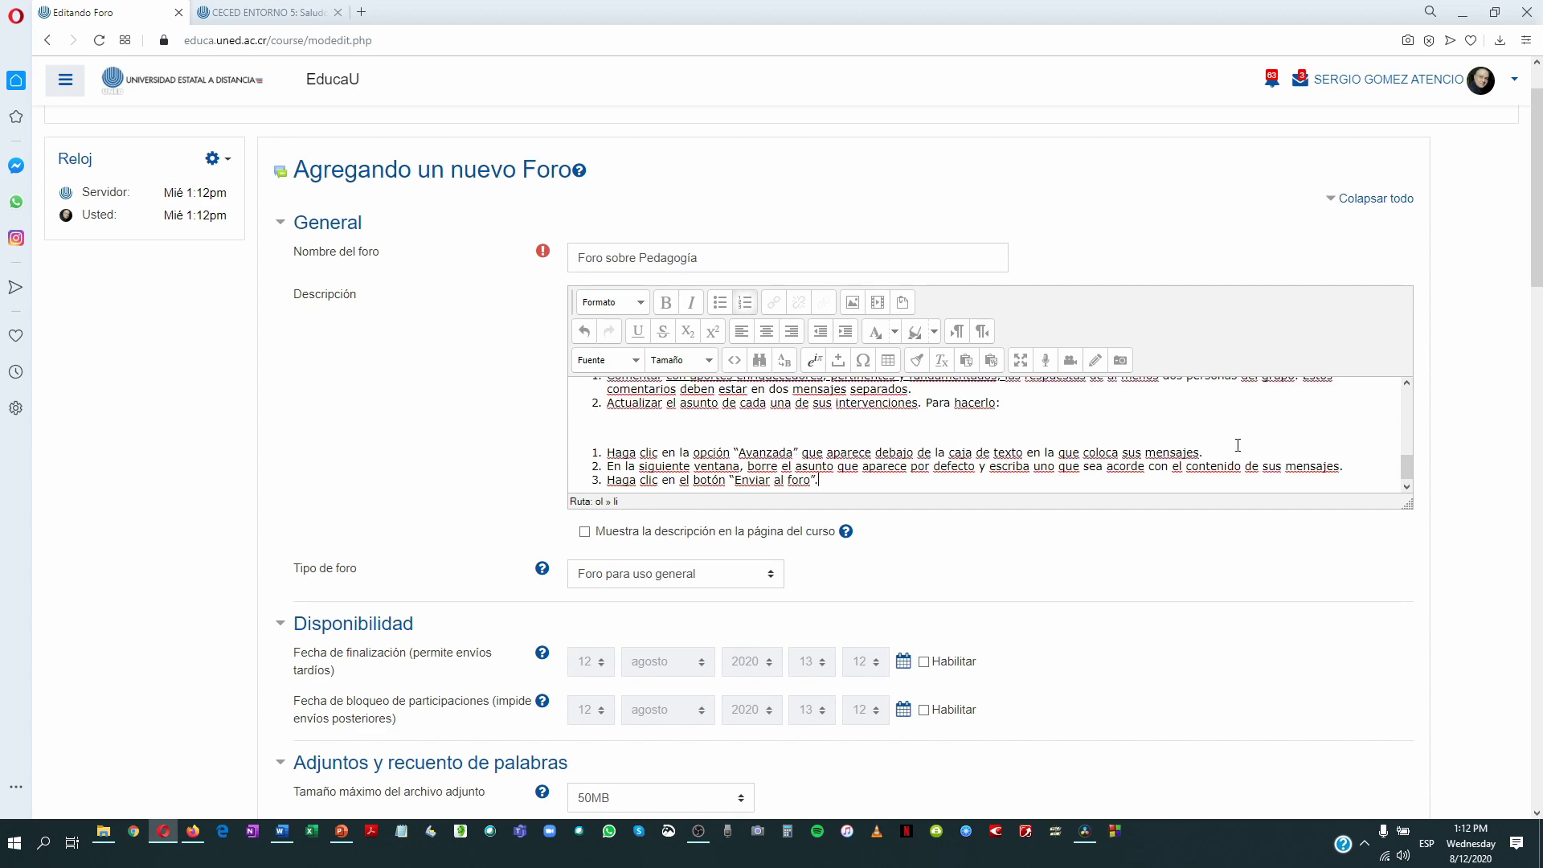
drag(1404, 466, 1406, 386)
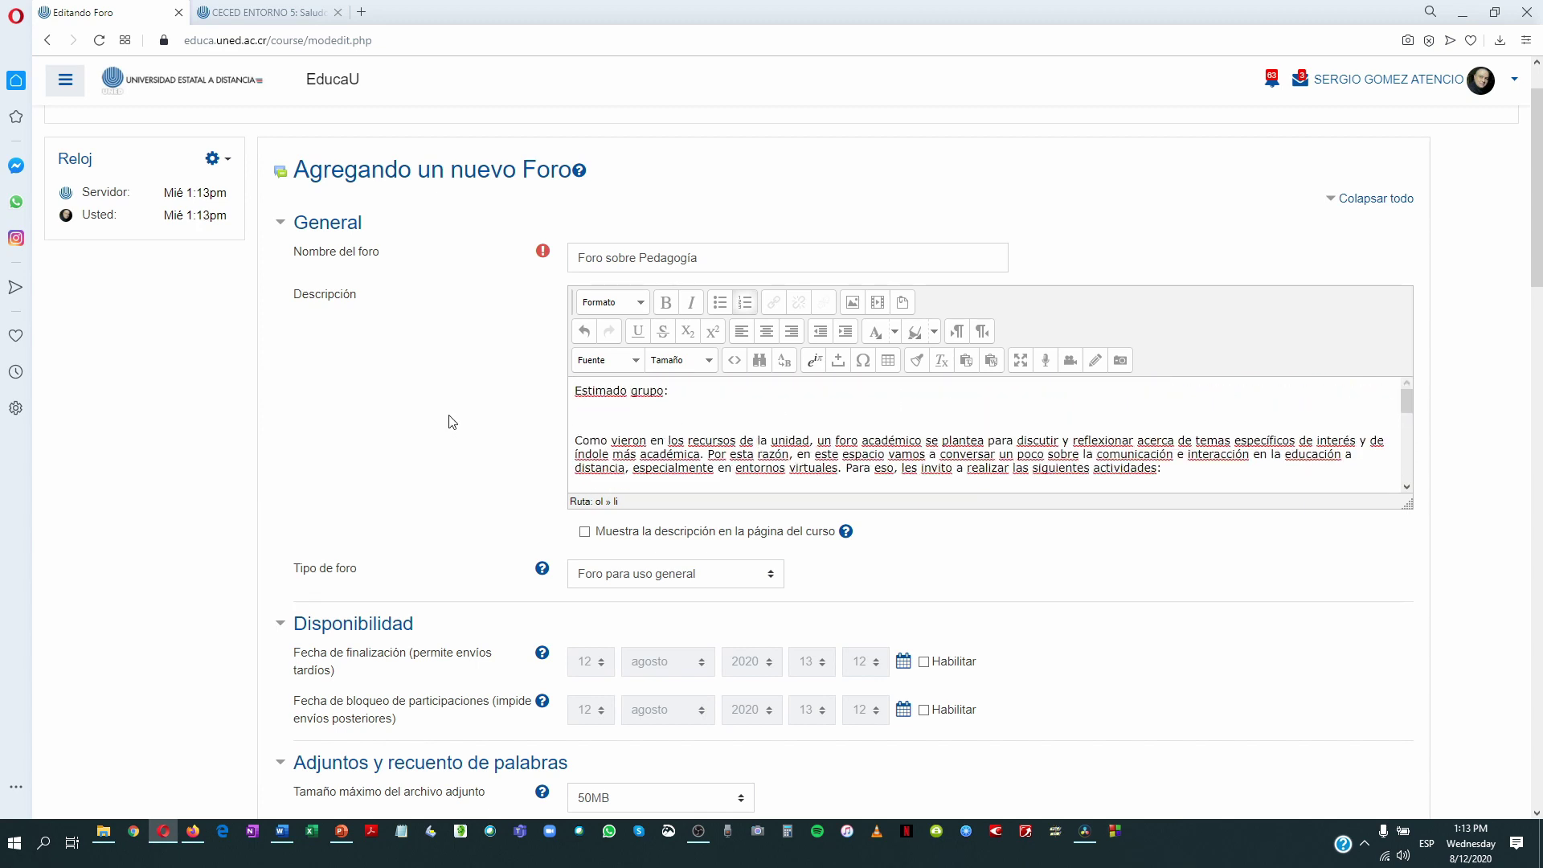
Review the available forum types without changing the selected one
scroll(450, 421, down, 1)
scroll(470, 416, down, 1)
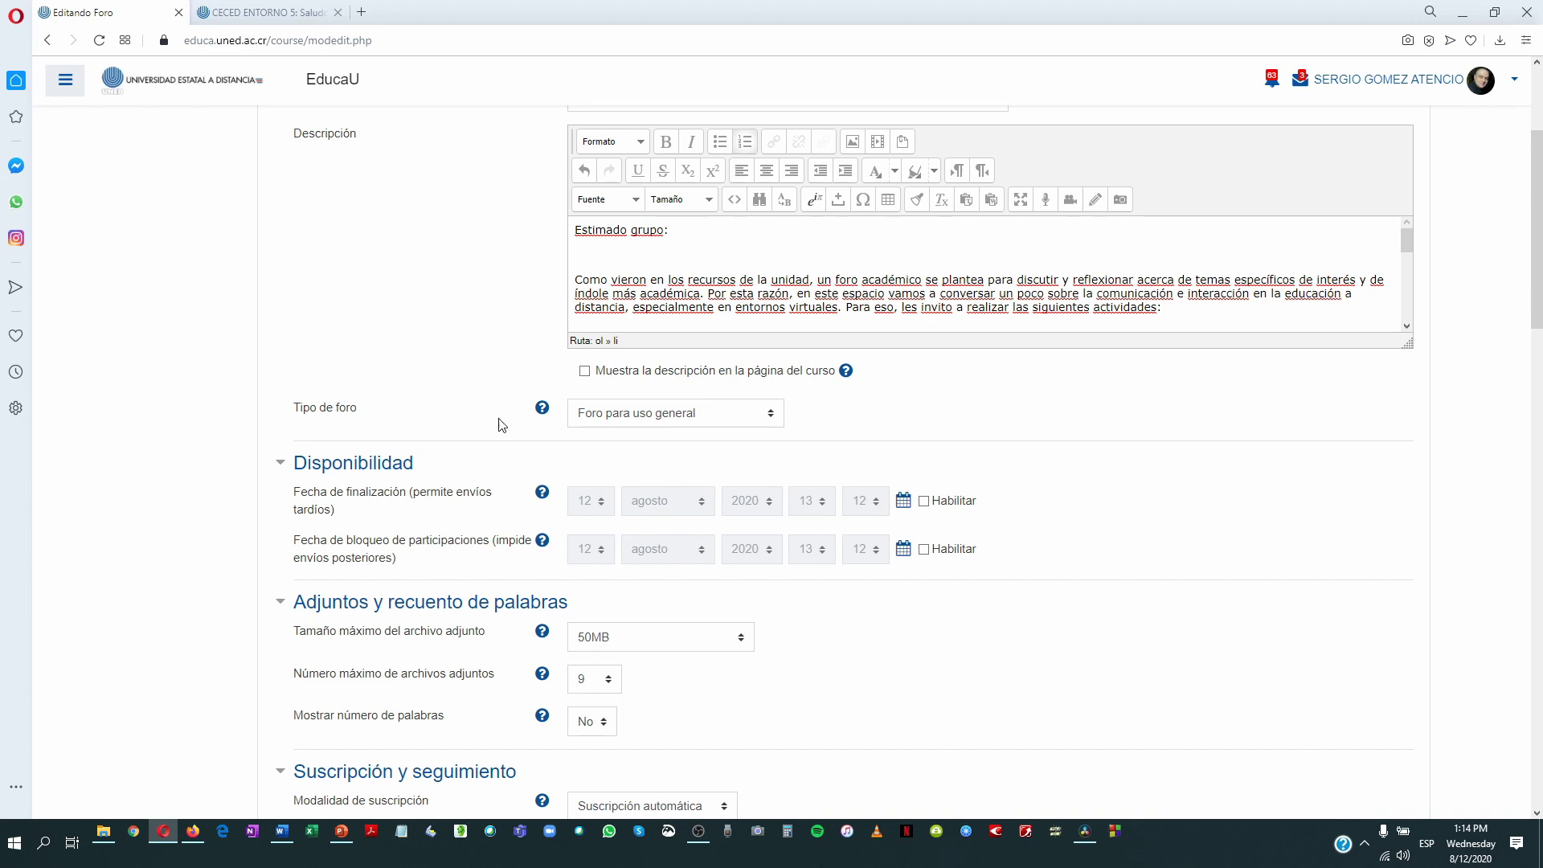
click(773, 415)
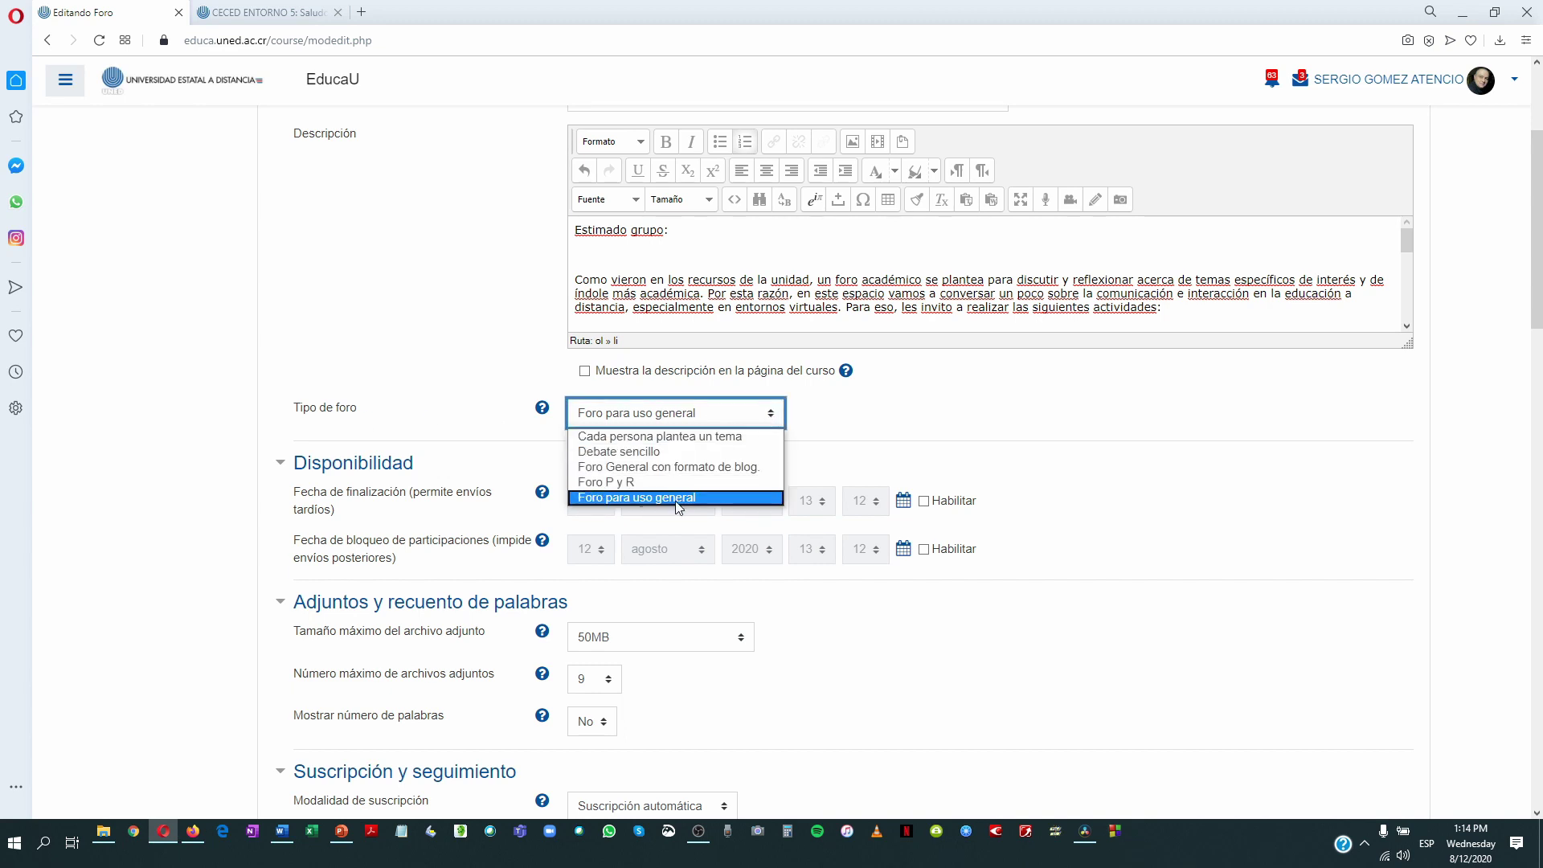
click(481, 393)
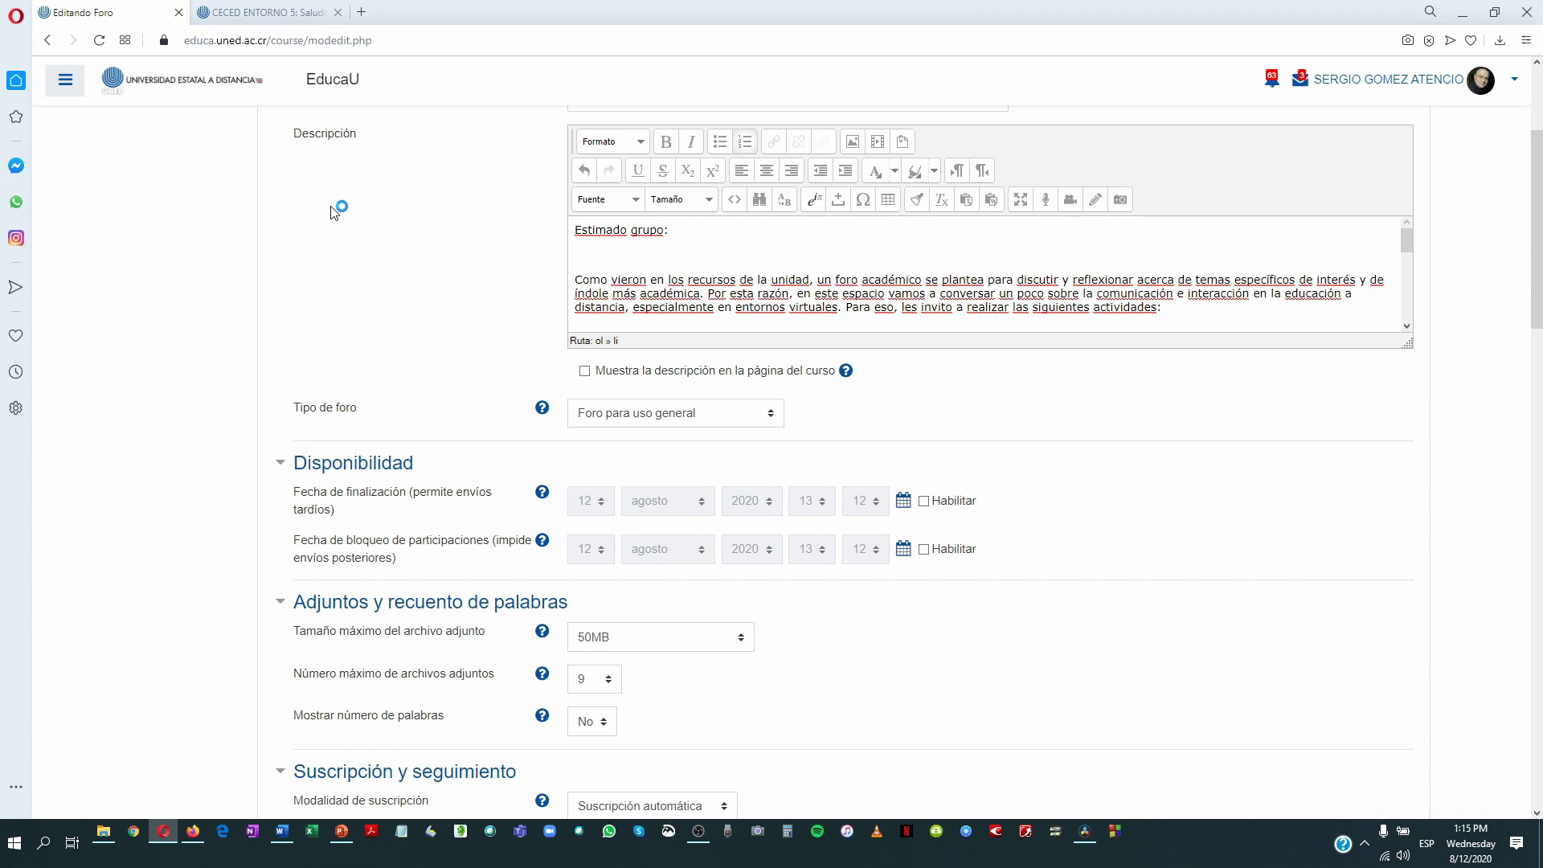
Open the existing "Foro para uso general" in the CECED ENTORNO 5 course and review its instructions and discussion list
click(279, 16)
scroll(285, 211, up, 8)
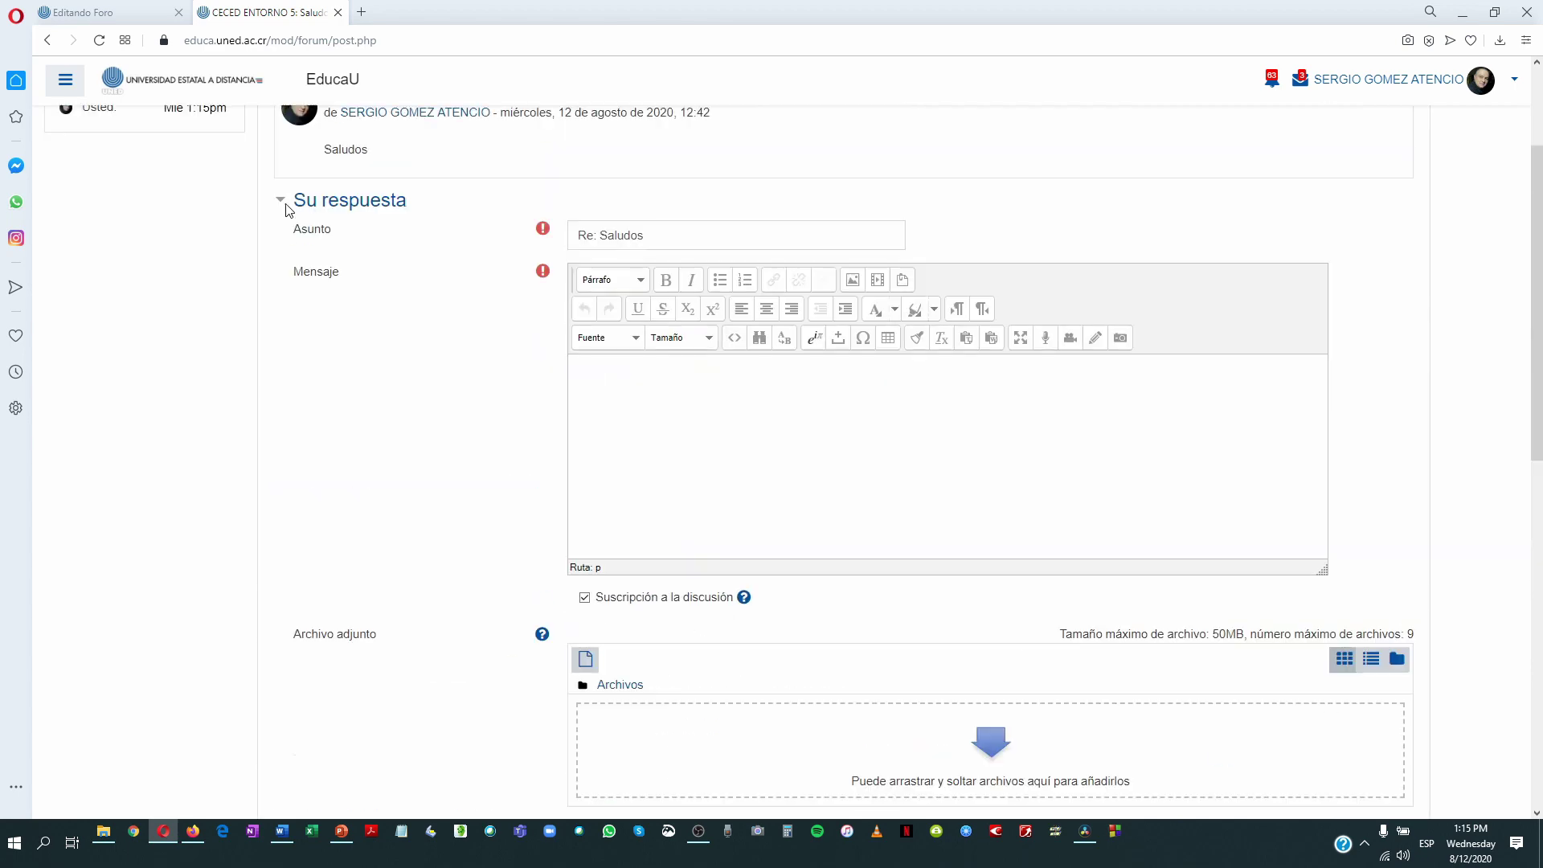
click(294, 182)
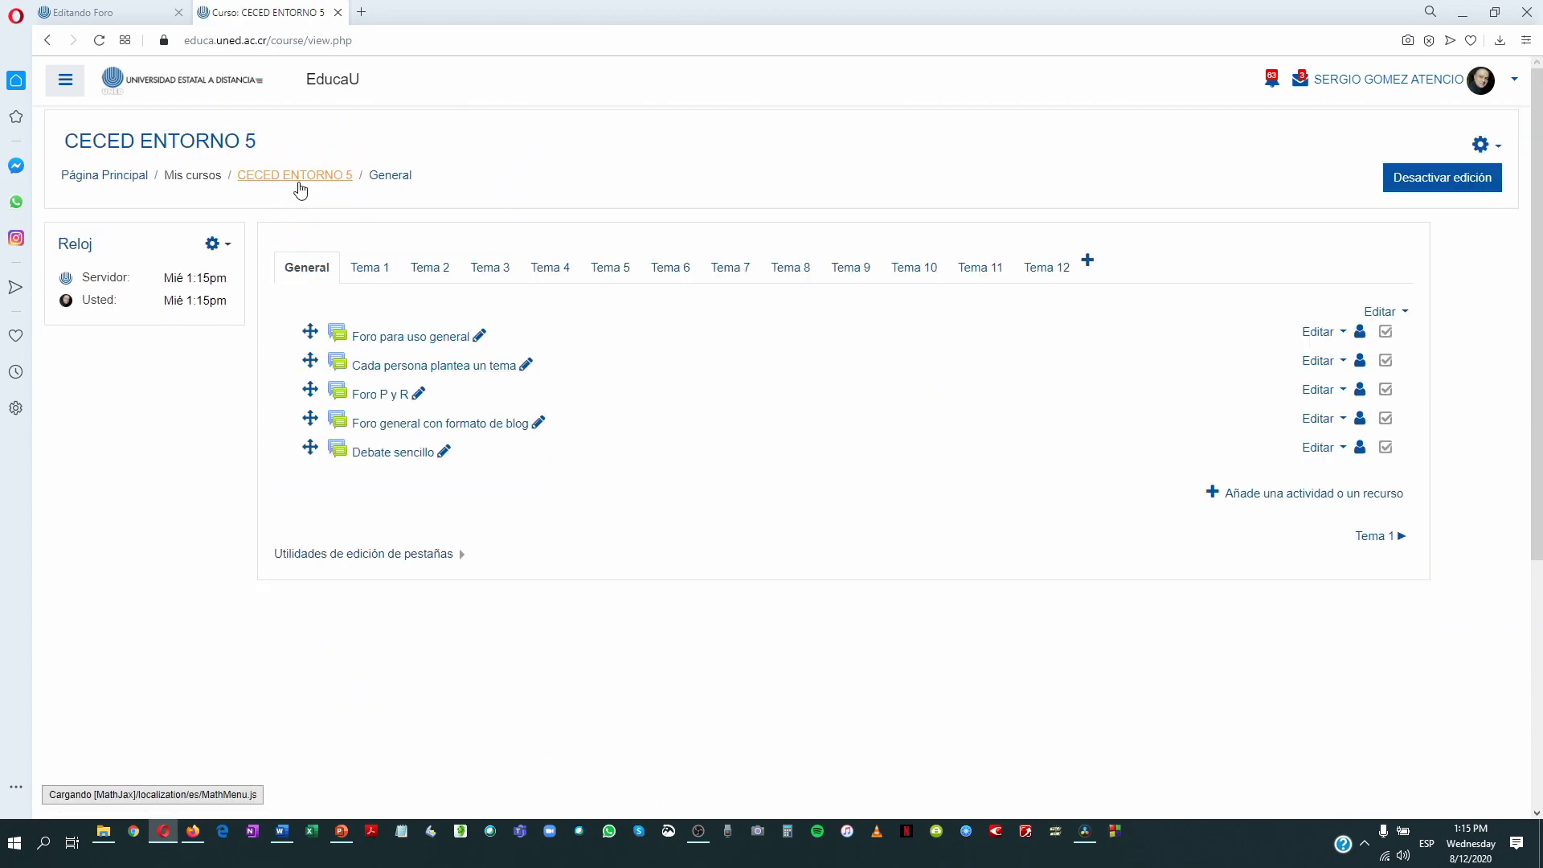
click(394, 339)
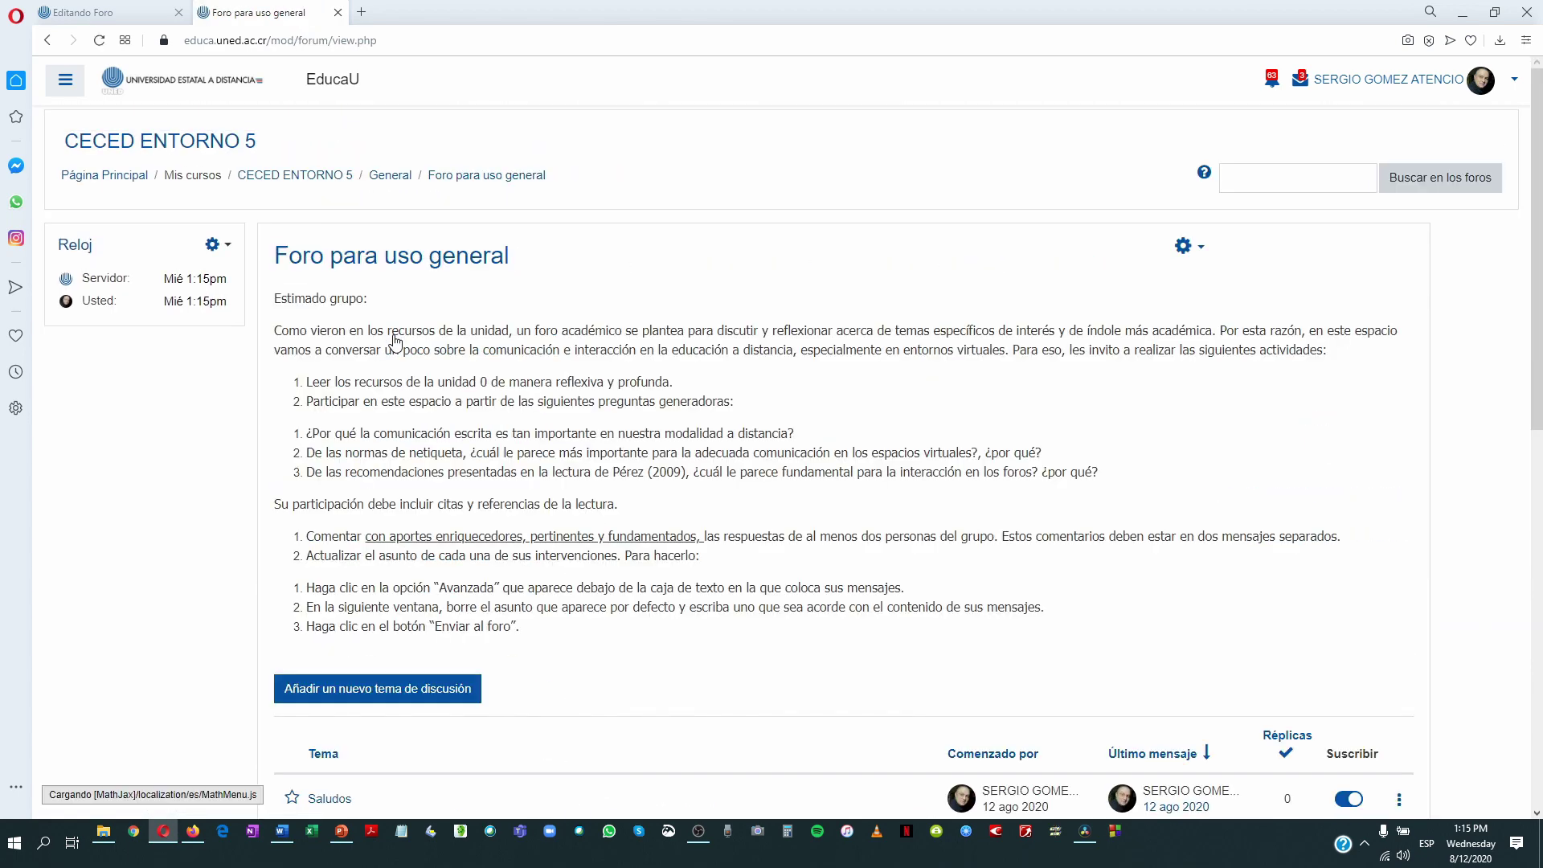
scroll(718, 382, down, 3)
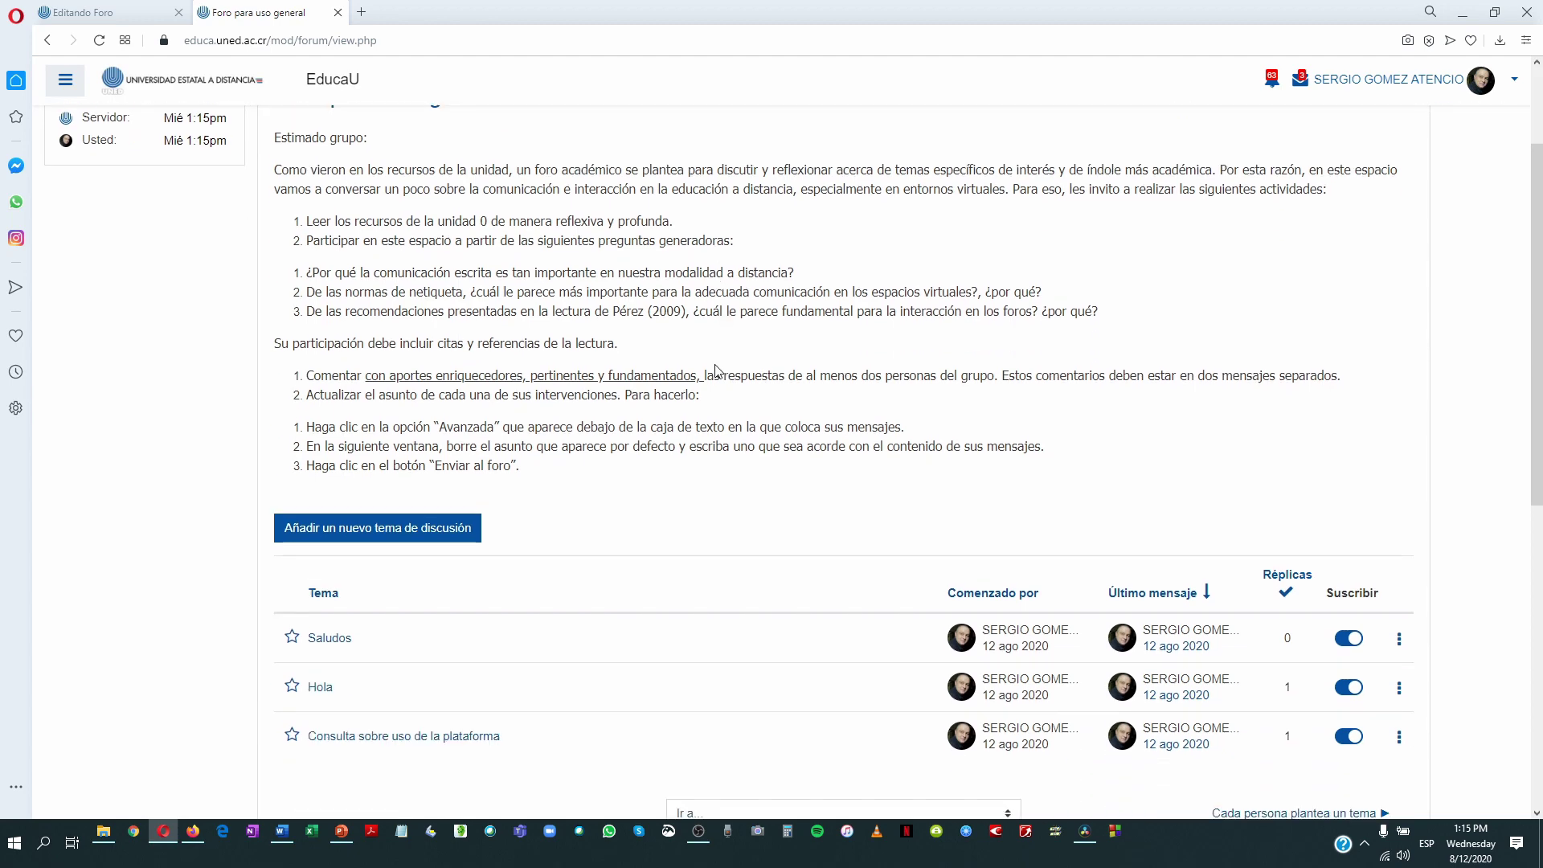
scroll(559, 313, up, 3)
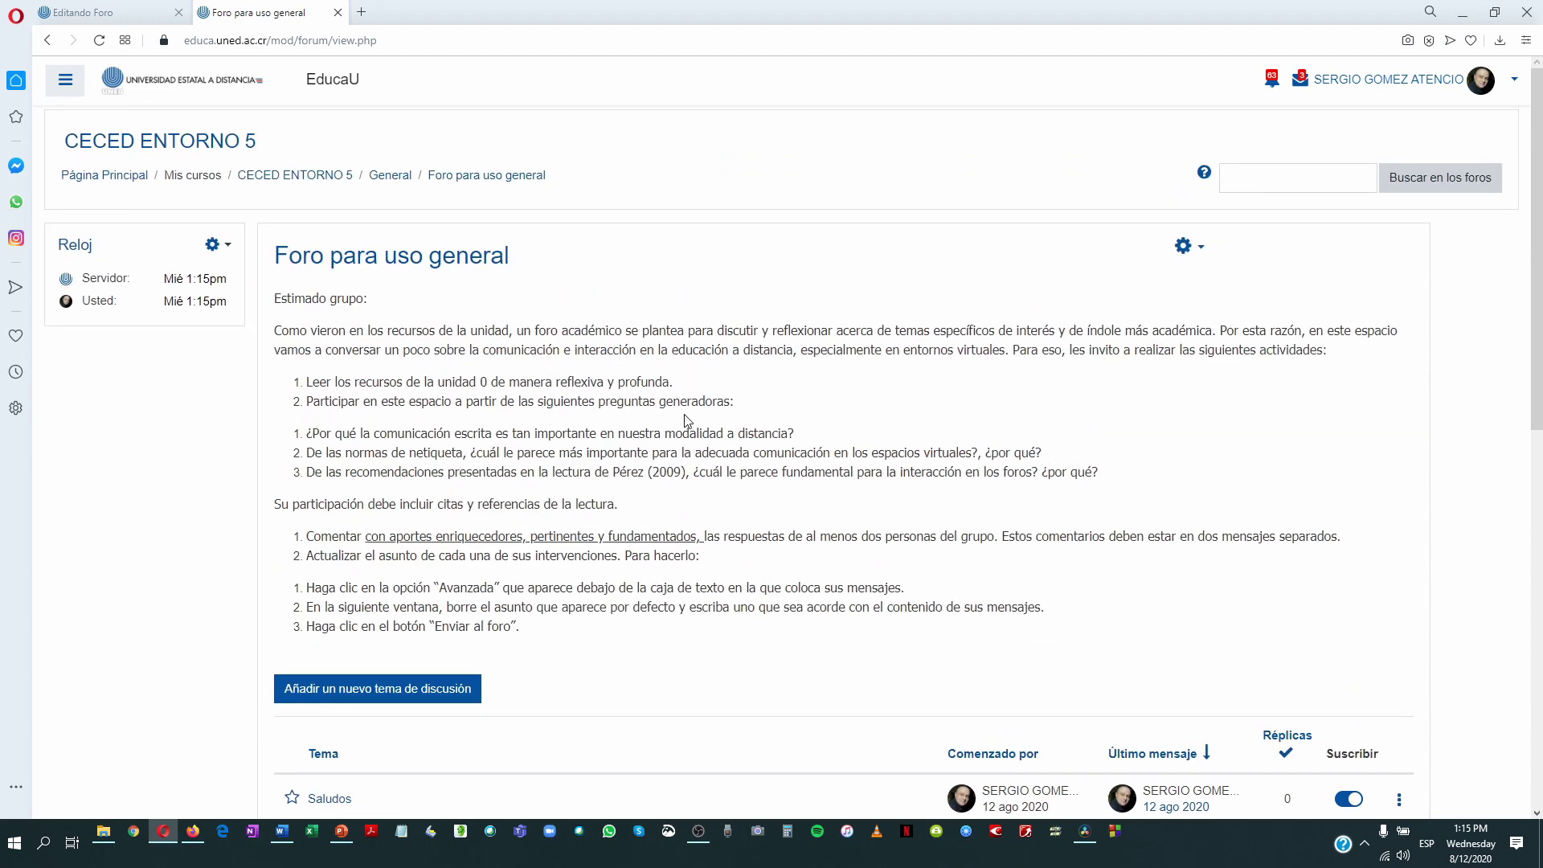
scroll(684, 418, down, 4)
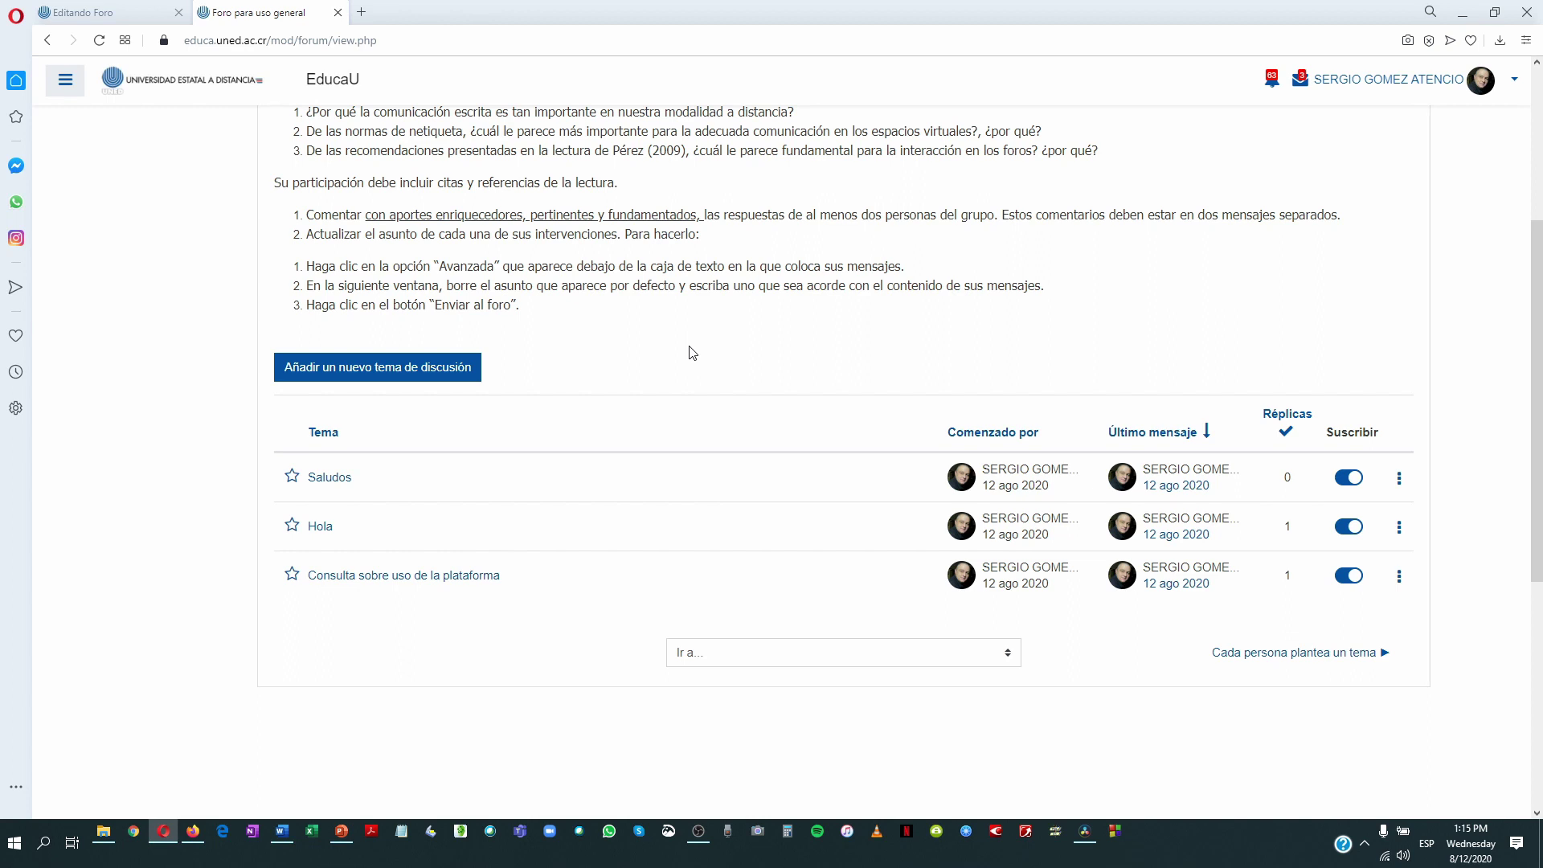
Toggle the star on the Saludos discussion on and off, and view the discussion's action options
click(292, 479)
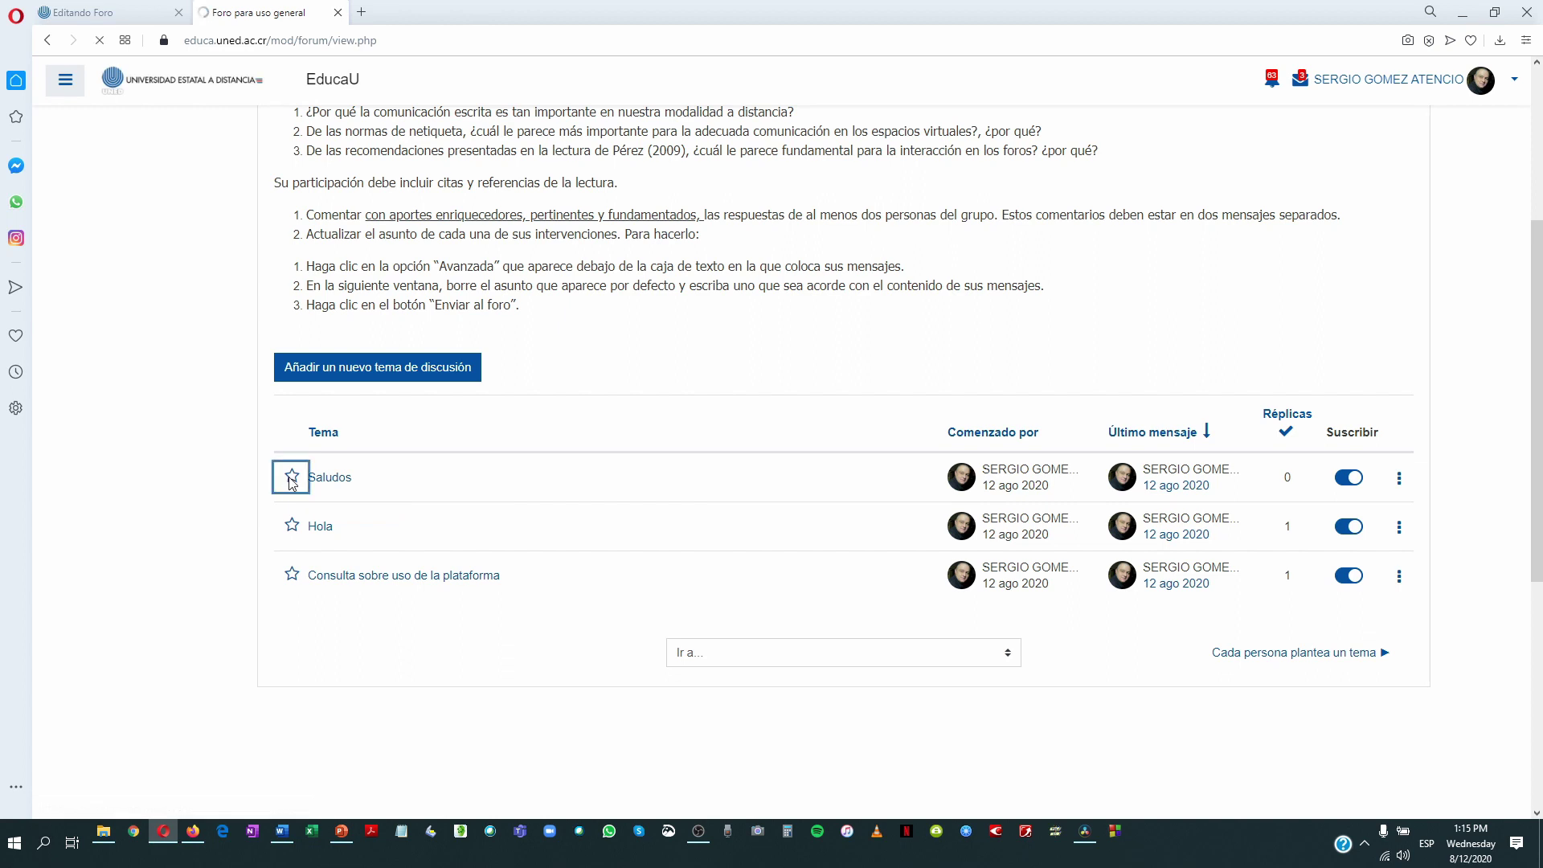
click(292, 480)
click(1399, 478)
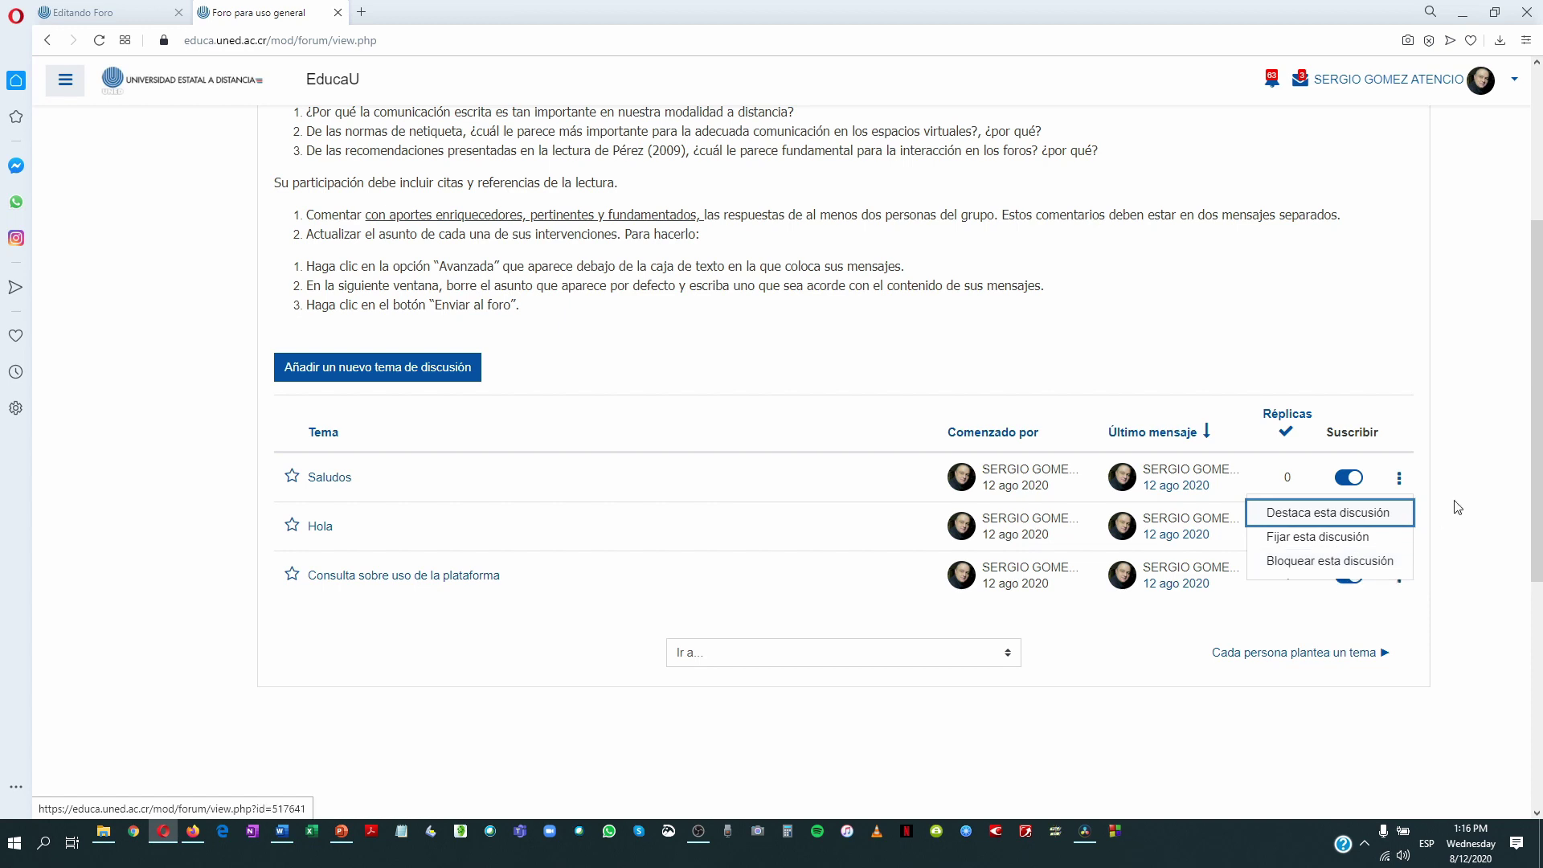
key(Escape)
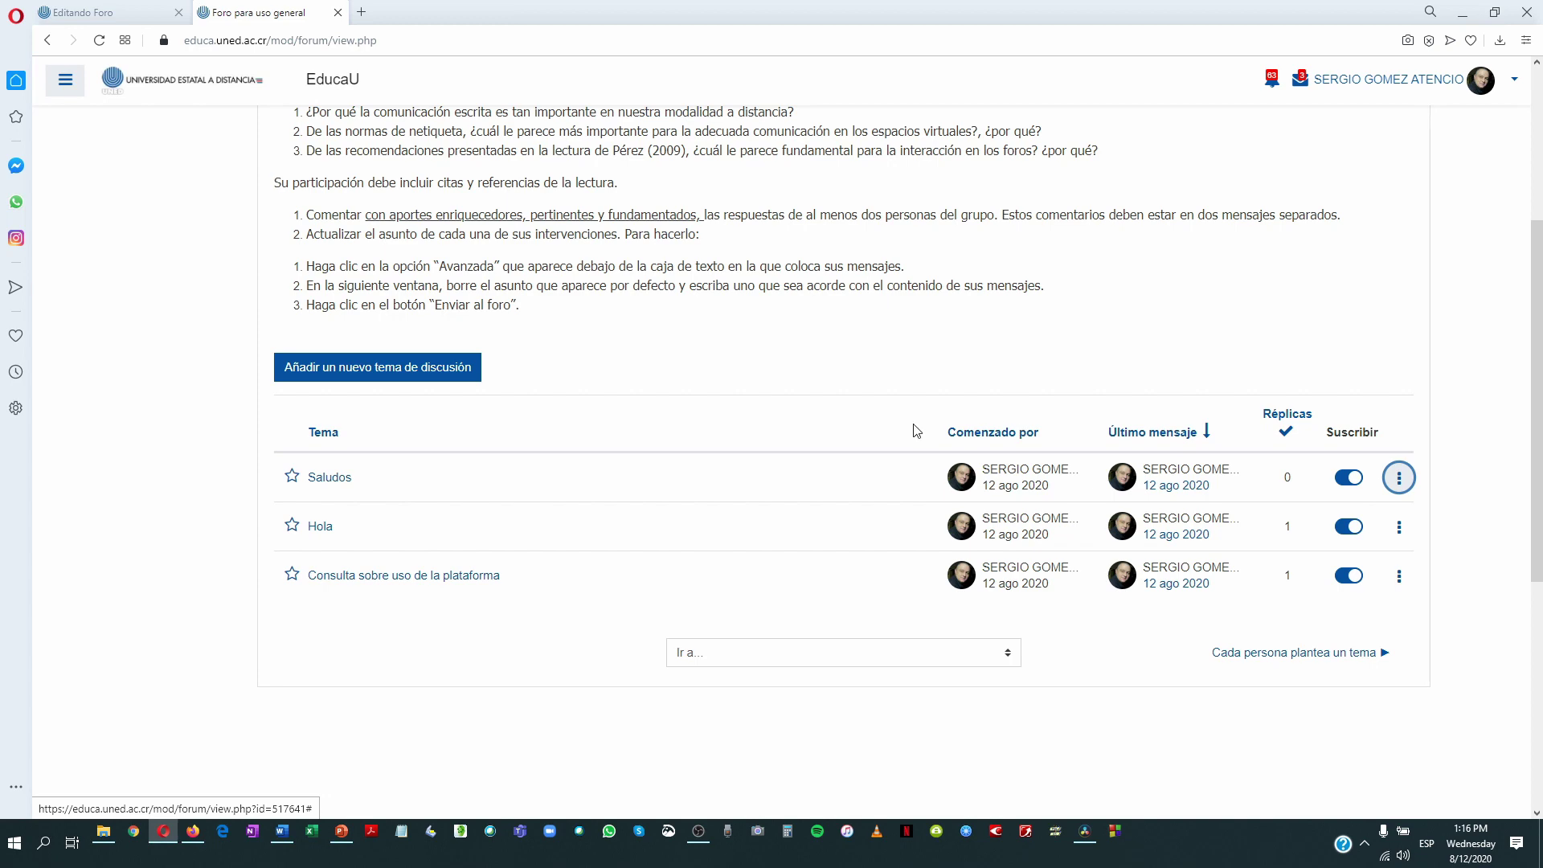
Sort the forum's discussions by topic, by who started them, and finally by number of replies
click(324, 434)
scroll(448, 450, down, 3)
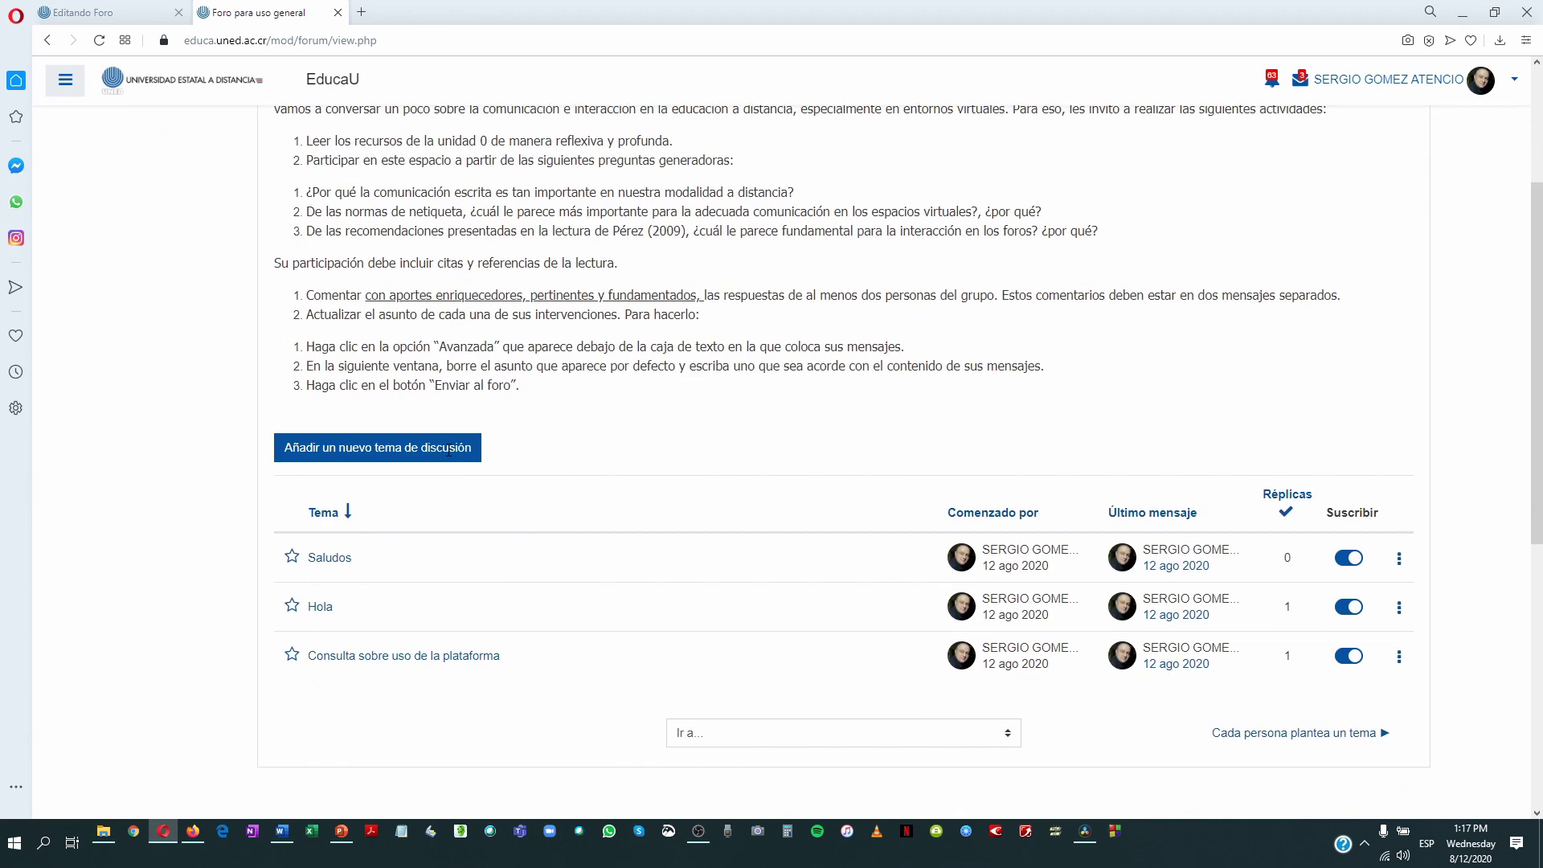
scroll(434, 458, down, 1)
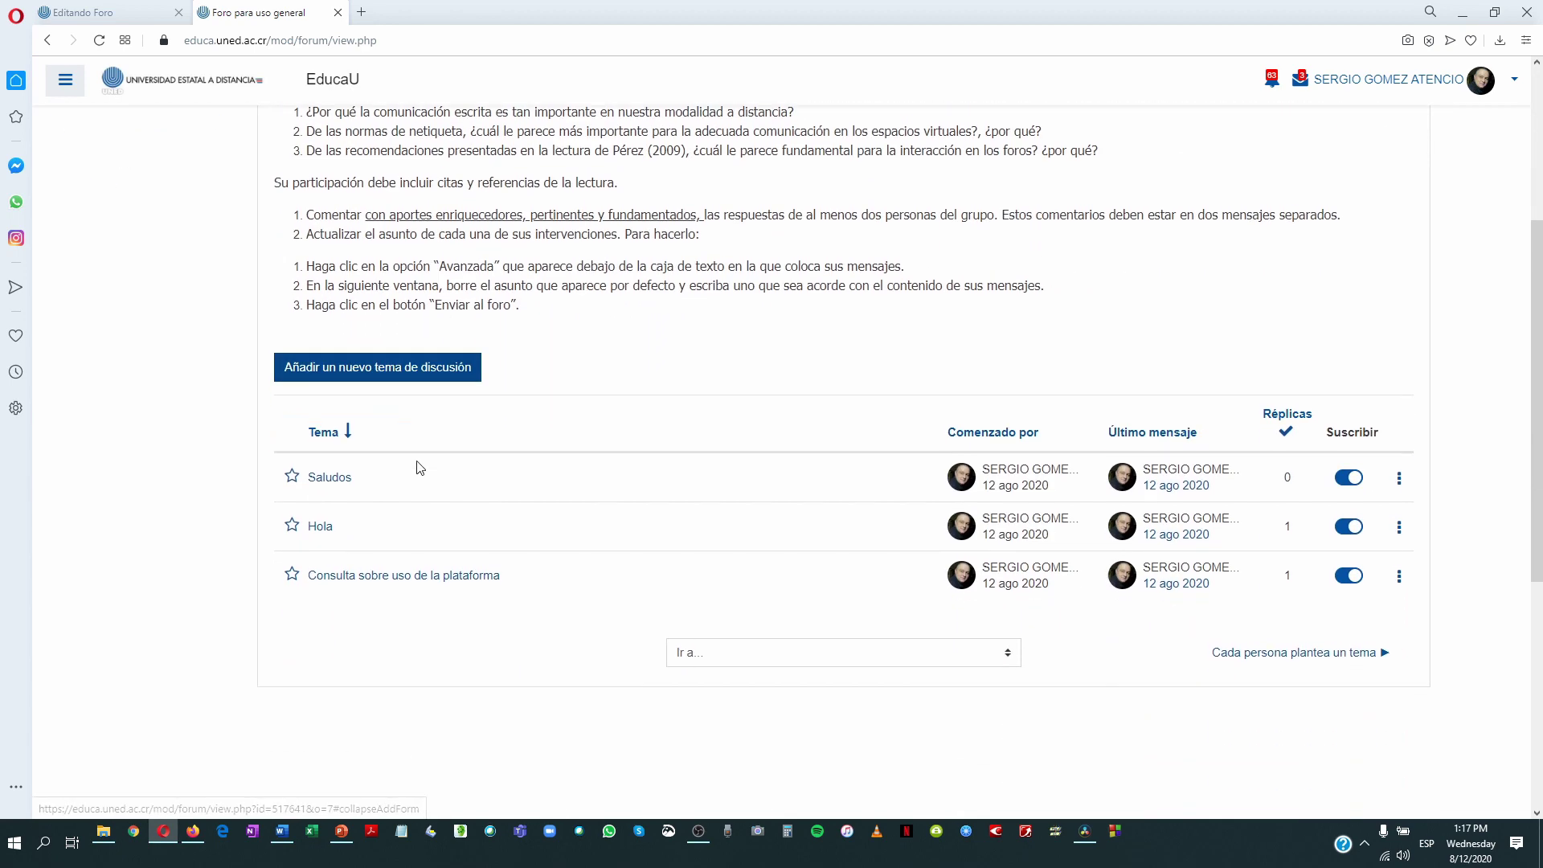
click(1003, 434)
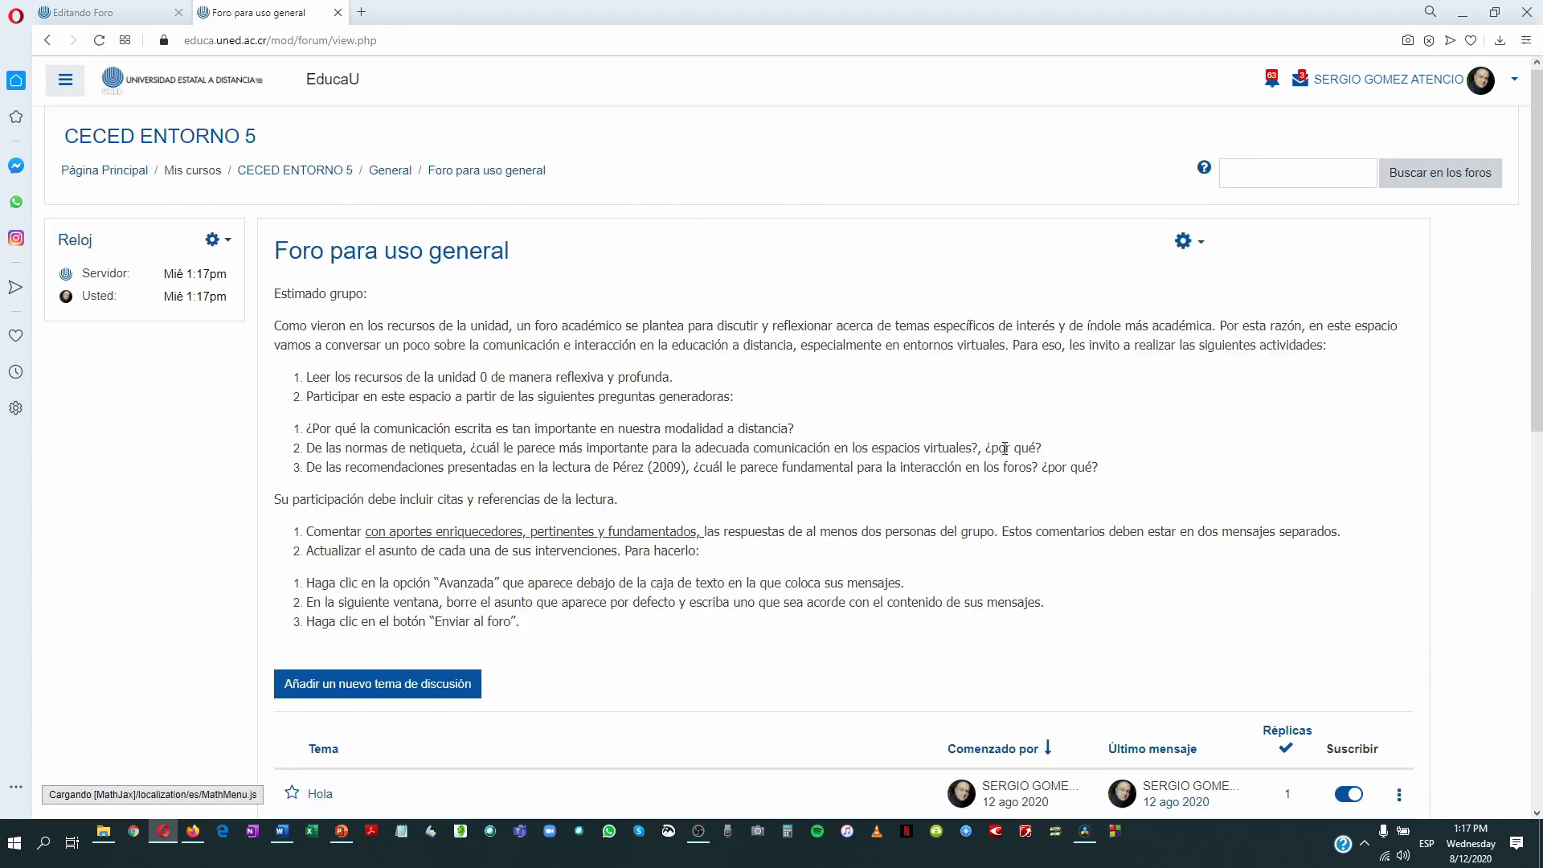
scroll(1004, 448, down, 5)
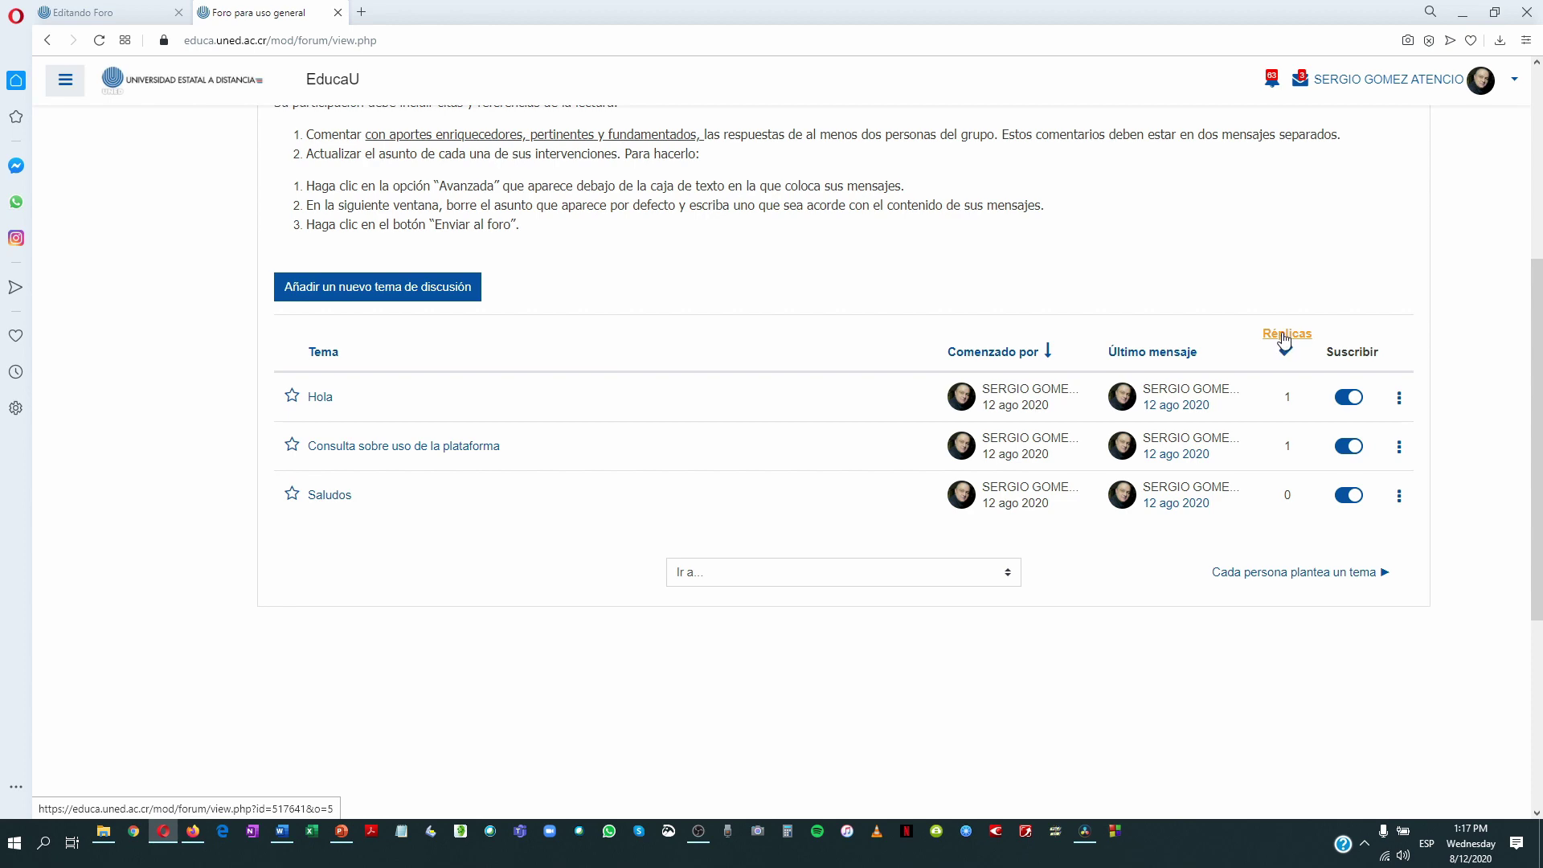
click(1285, 335)
scroll(1286, 434, down, 4)
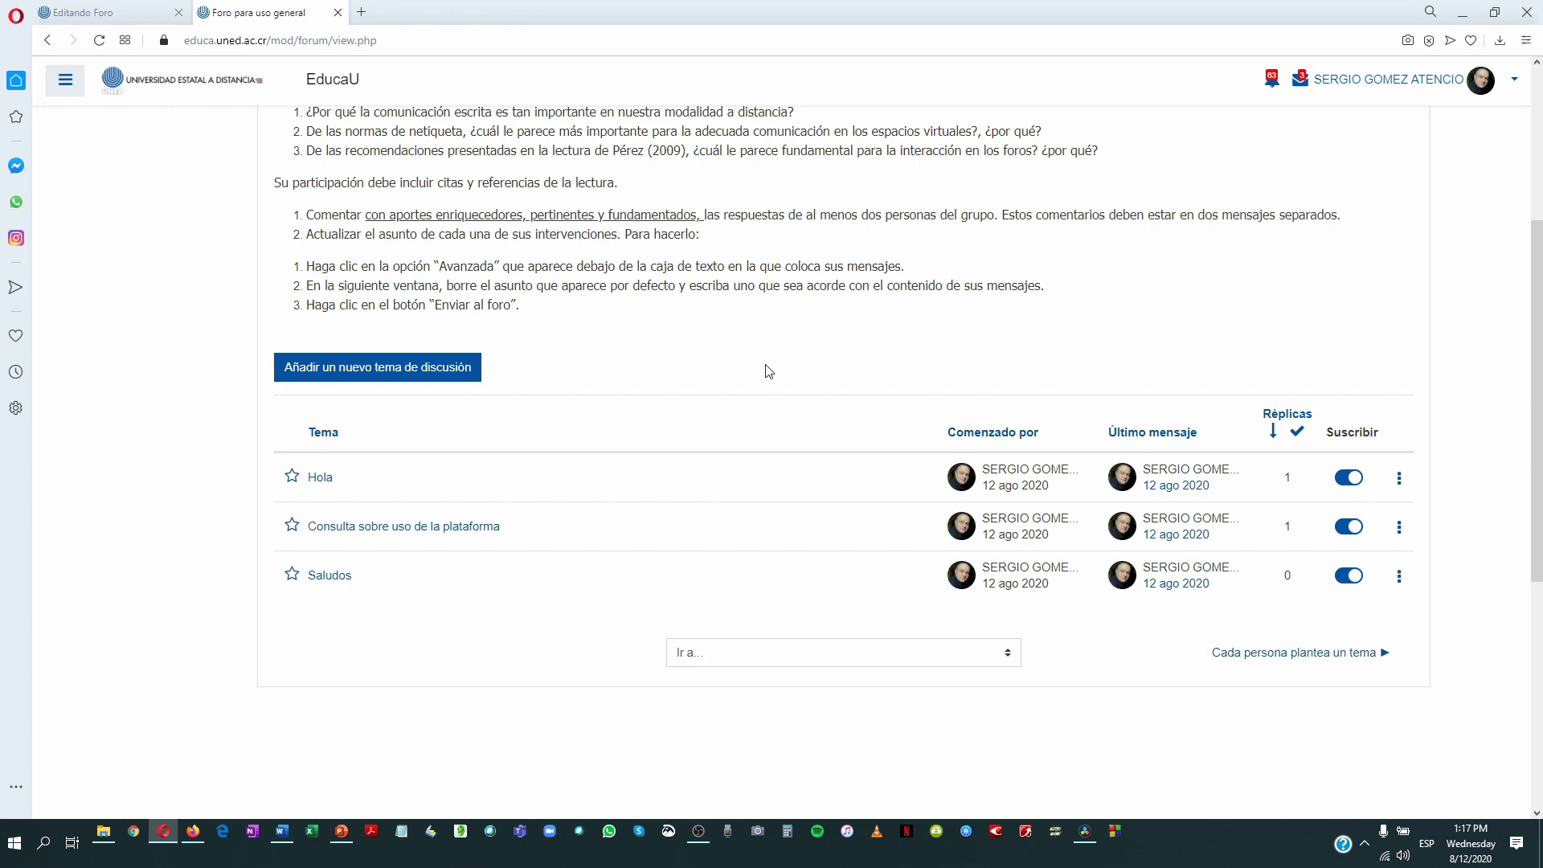
Set the new forum's type to "Cada persona plantea un tema"
click(85, 13)
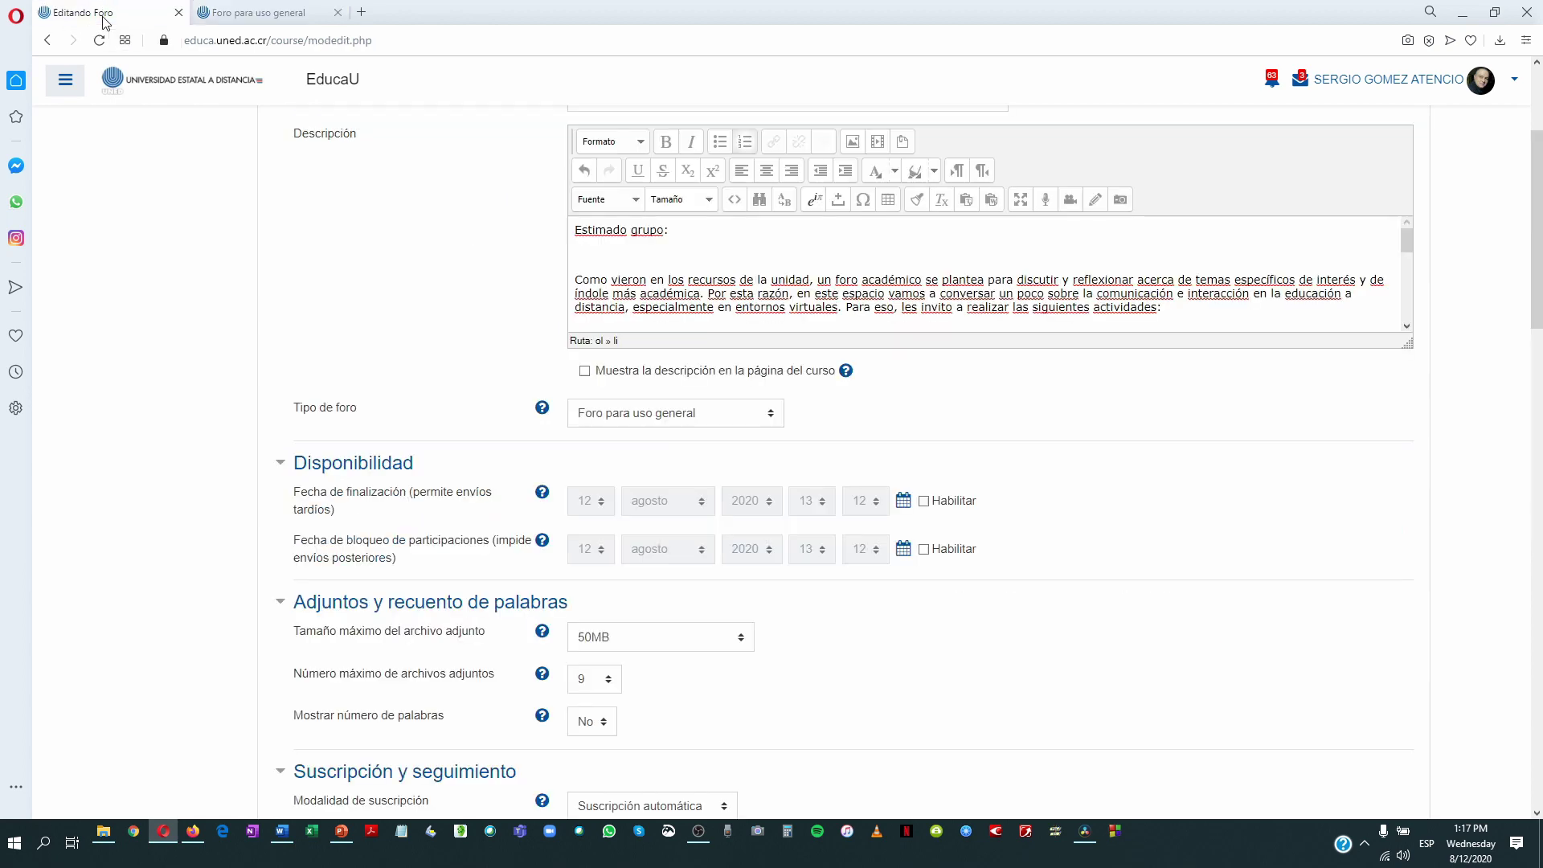
click(772, 420)
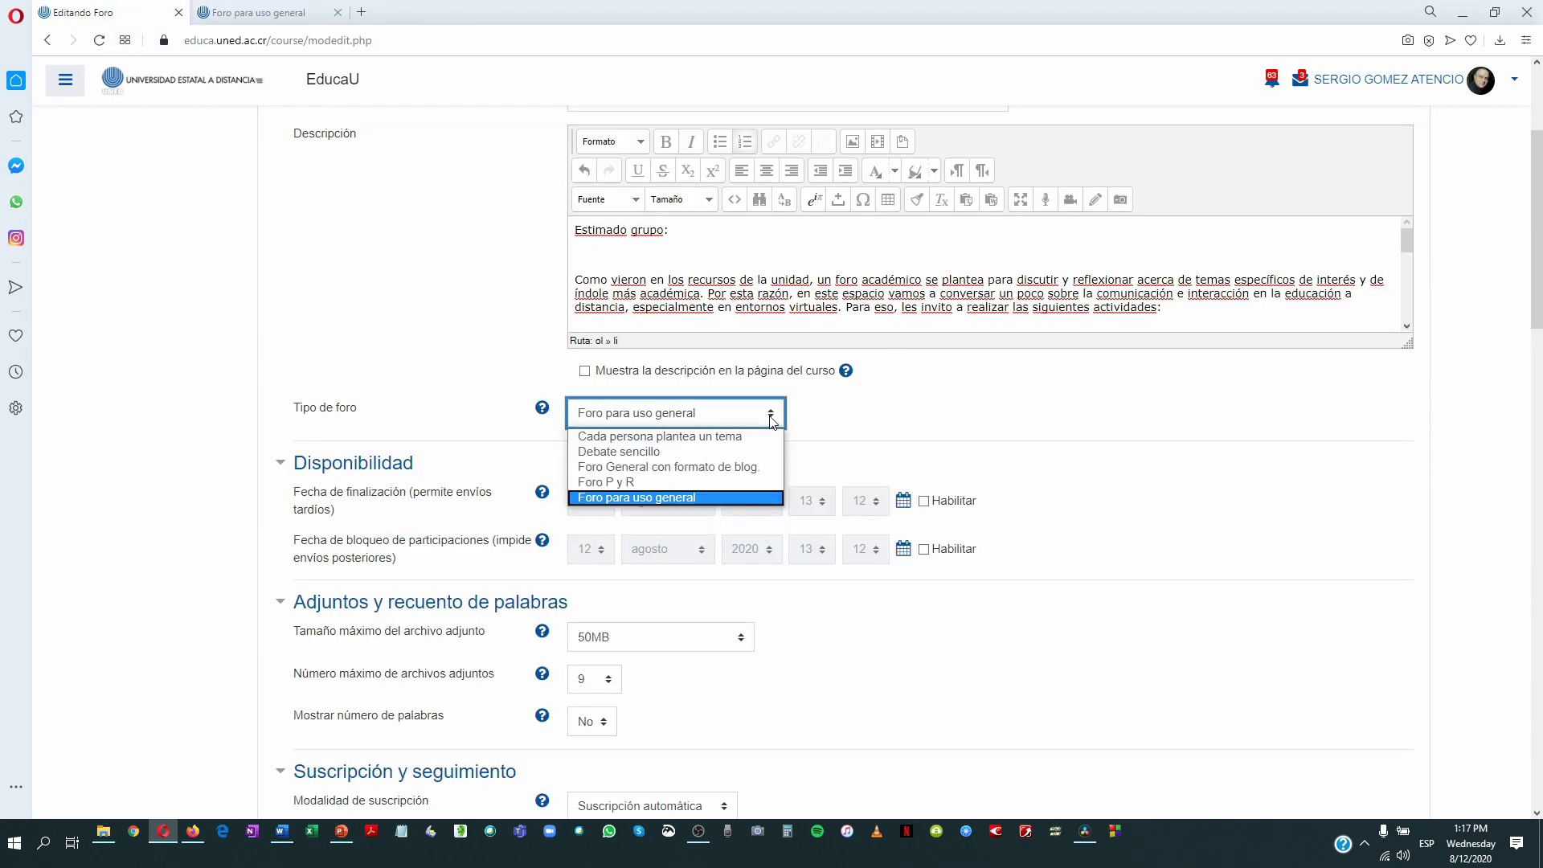
click(720, 438)
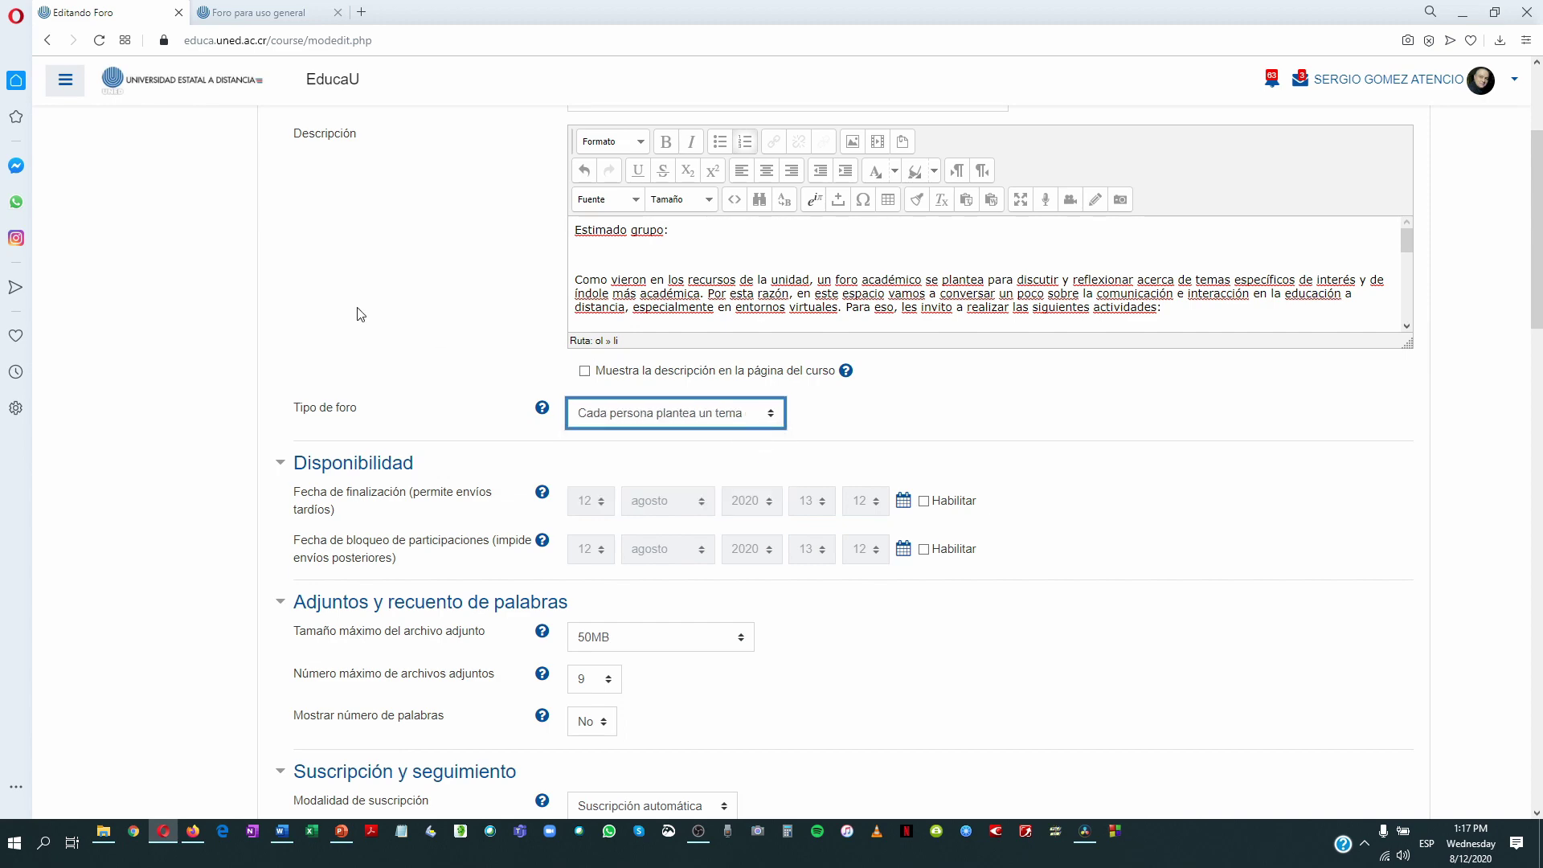
Open the existing "Cada persona plantea un tema" forum from the course's General section and review its instructions and discussion list
click(249, 13)
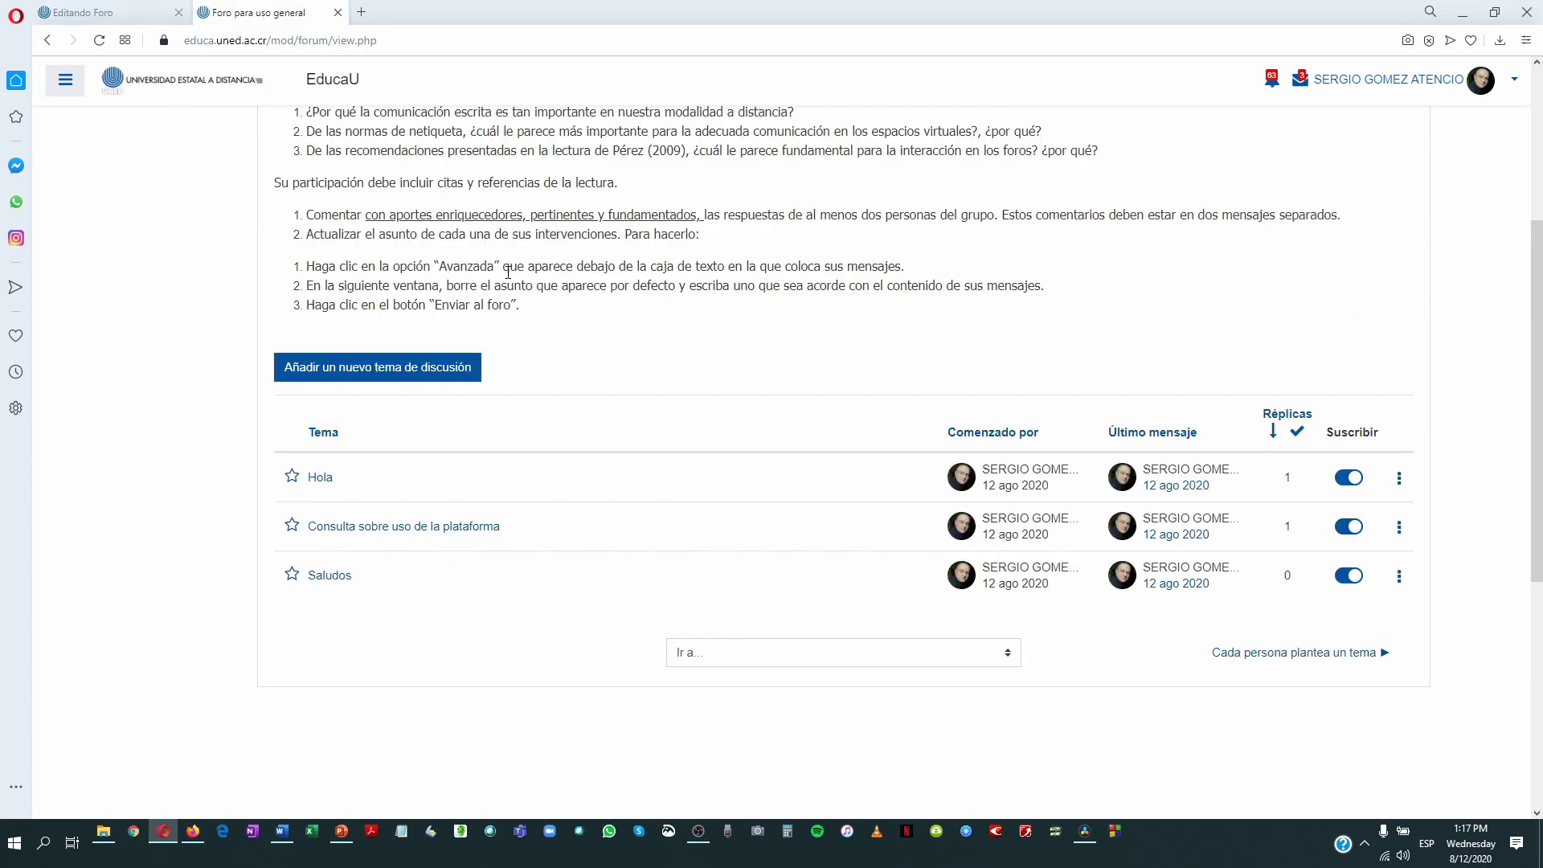
scroll(507, 272, up, 4)
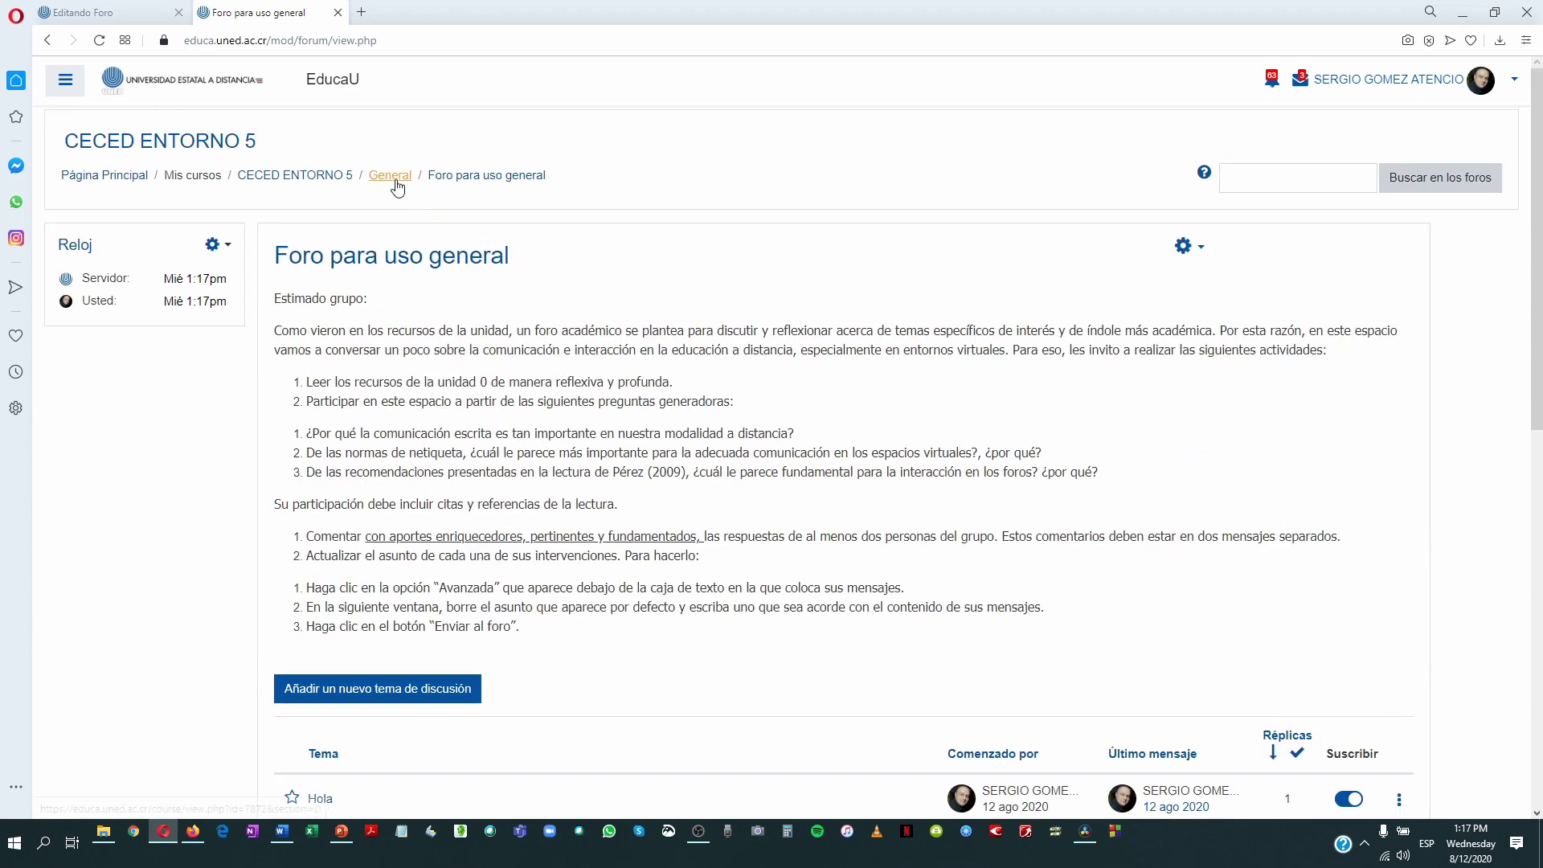
click(397, 179)
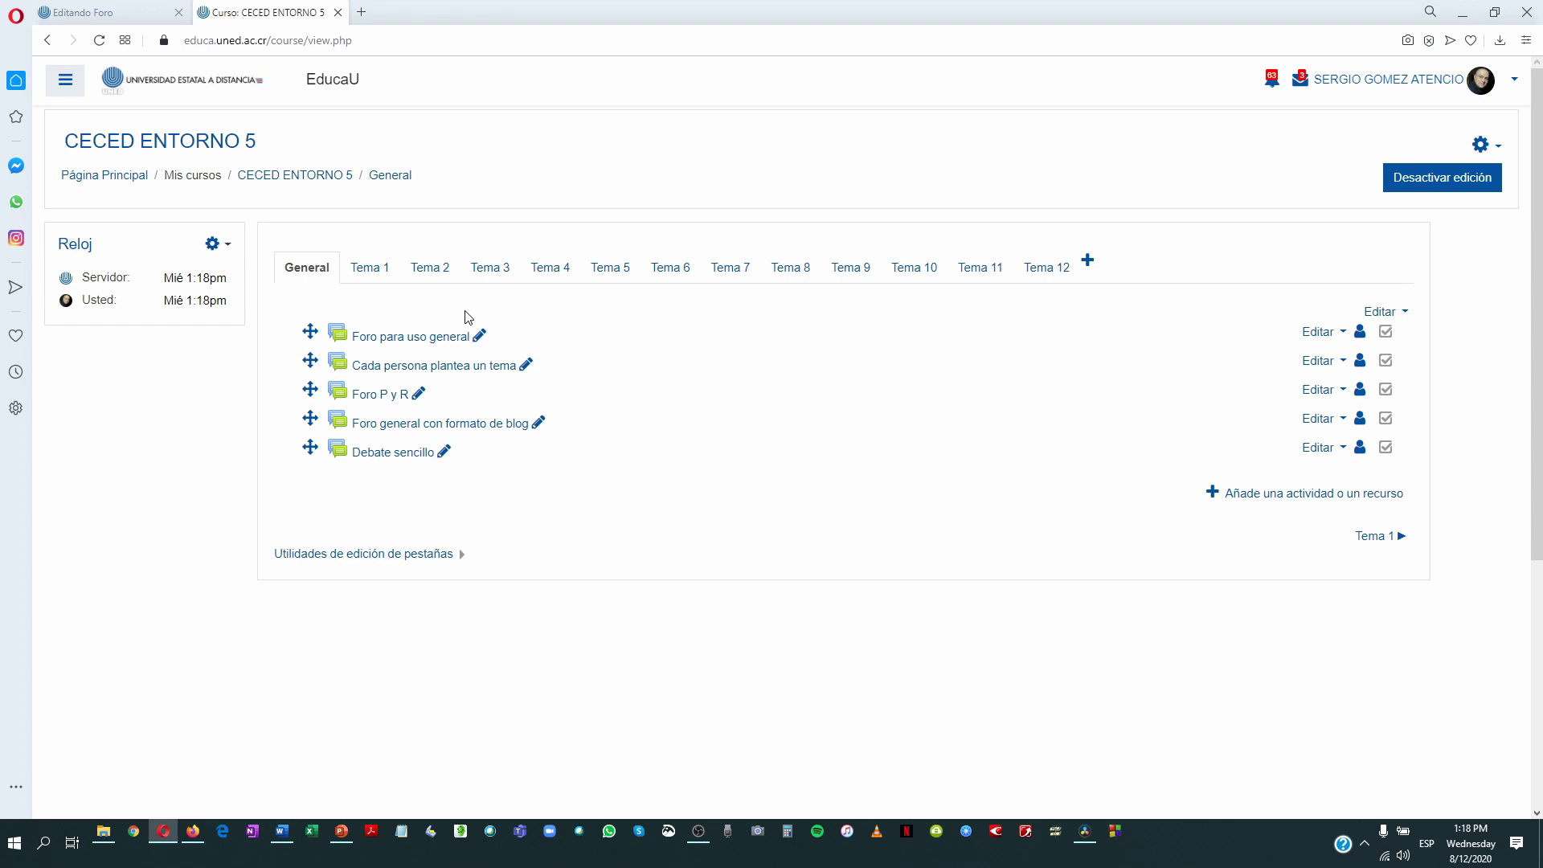
click(414, 364)
scroll(544, 394, down, 4)
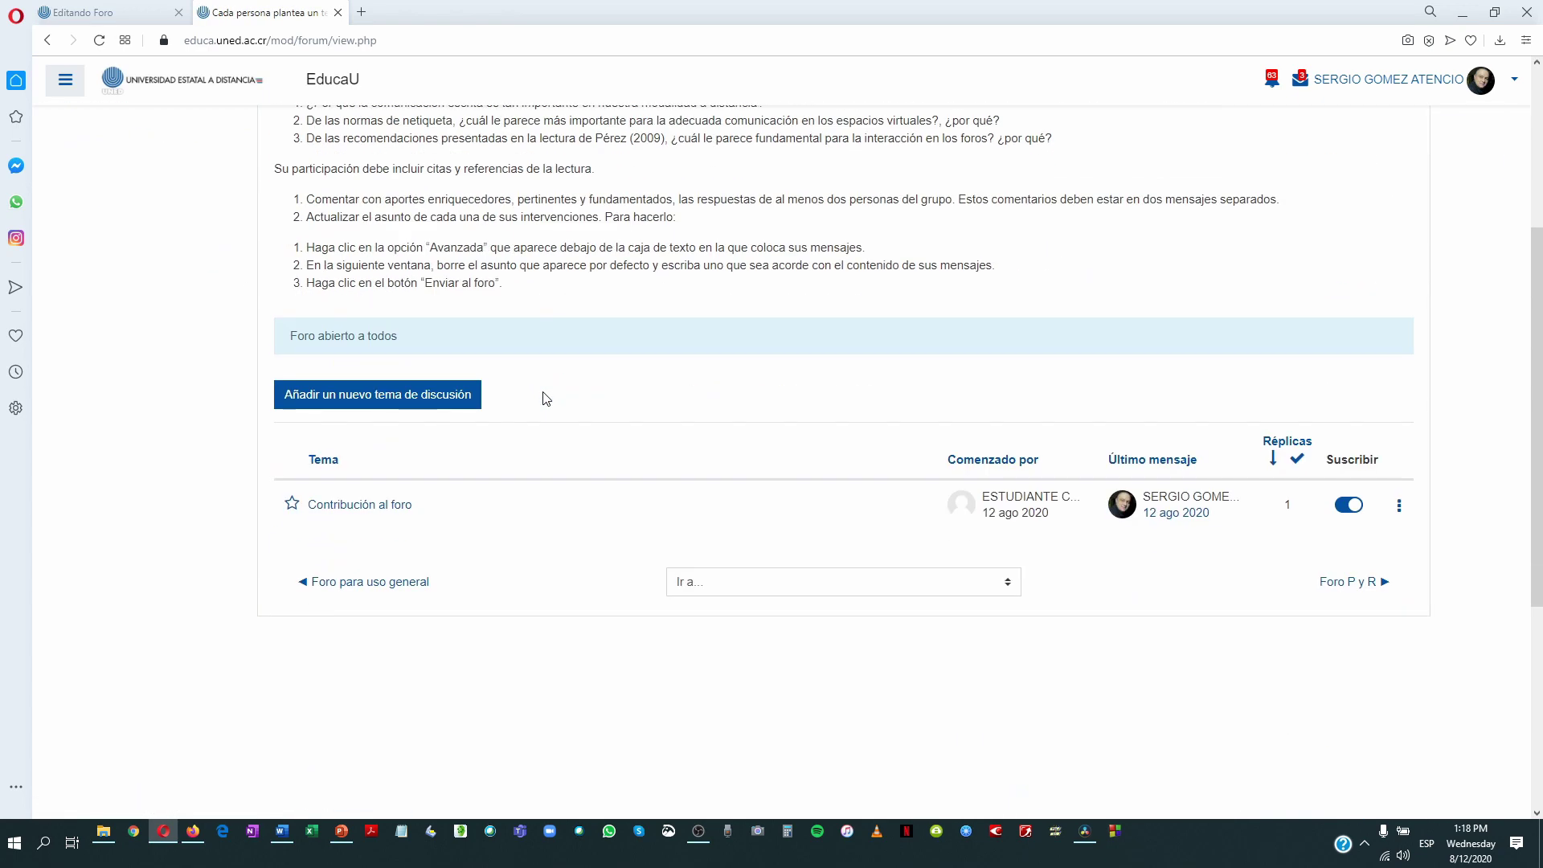
scroll(546, 399, up, 3)
scroll(545, 394, down, 3)
scroll(628, 324, up, 4)
Return to the new forum's settings and set its type to "Foro P y R"
click(119, 16)
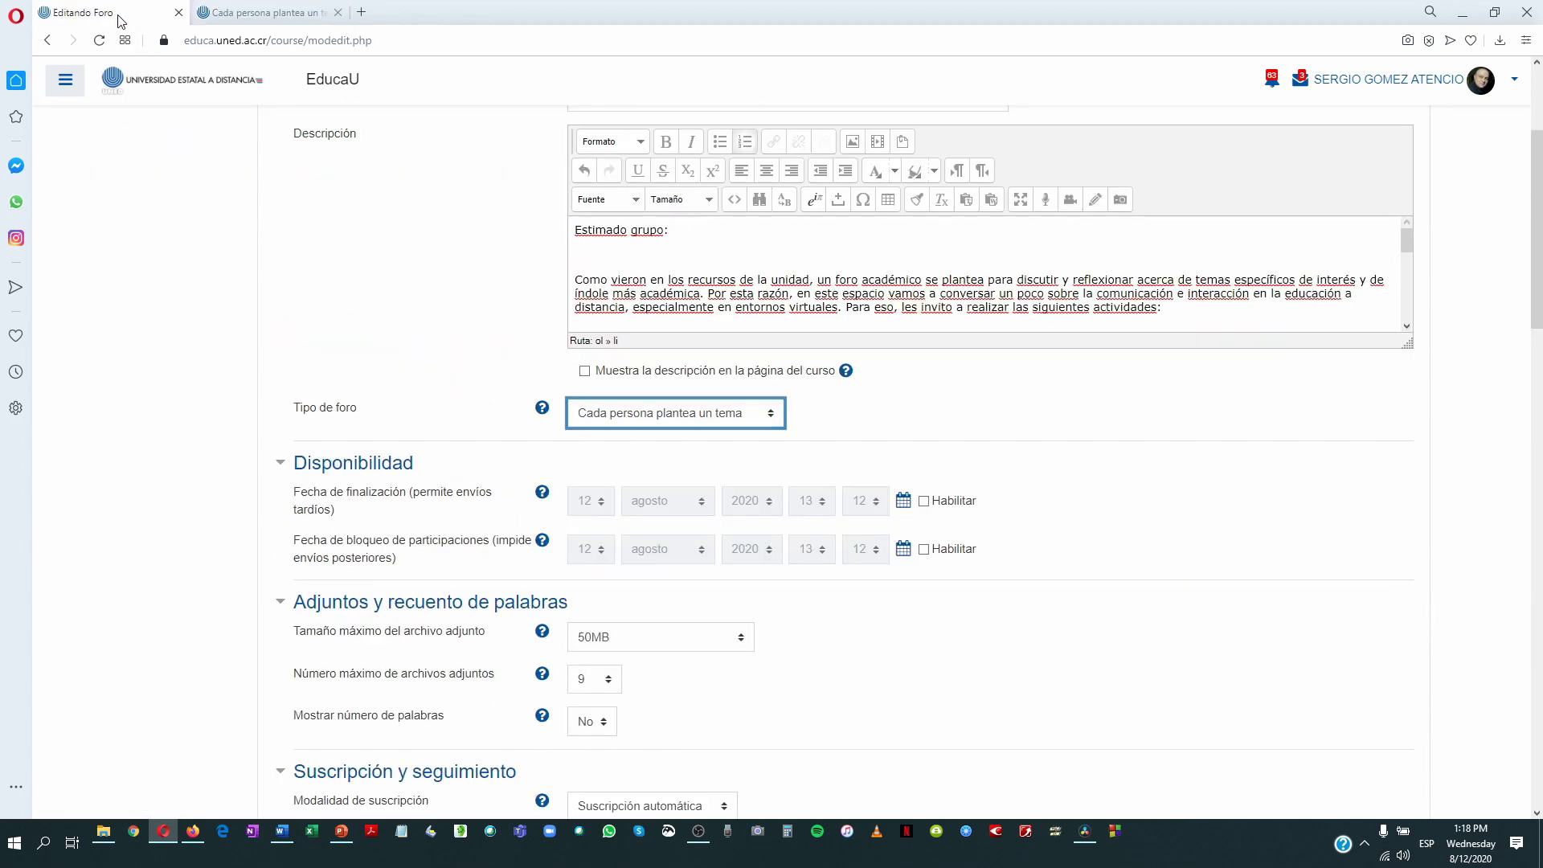
click(778, 415)
click(634, 482)
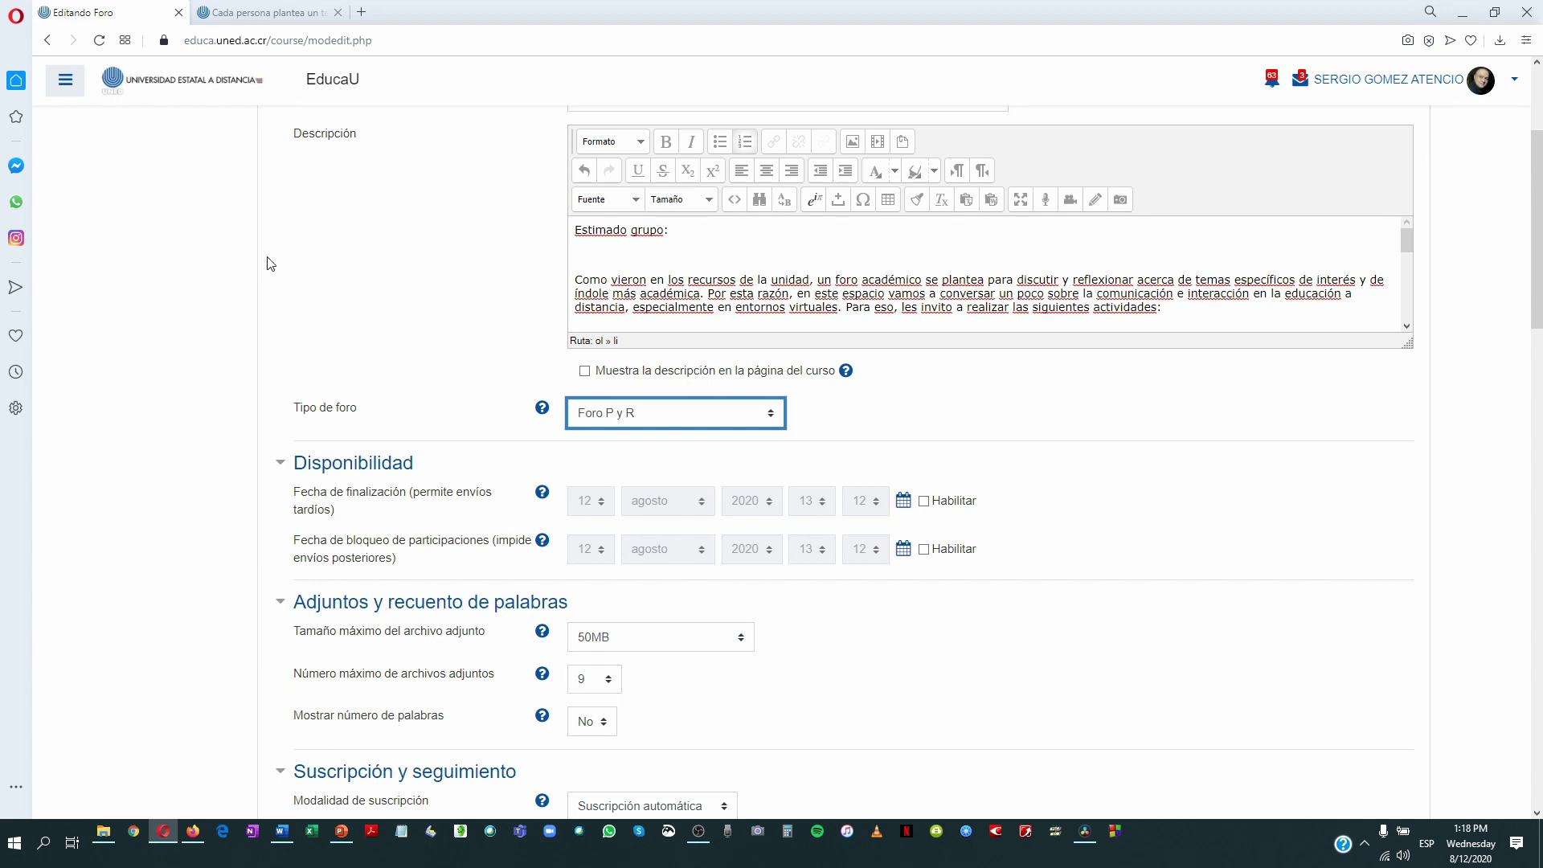
Open the existing "Foro P y R" from the course's General section and review its instructions and question list
click(280, 20)
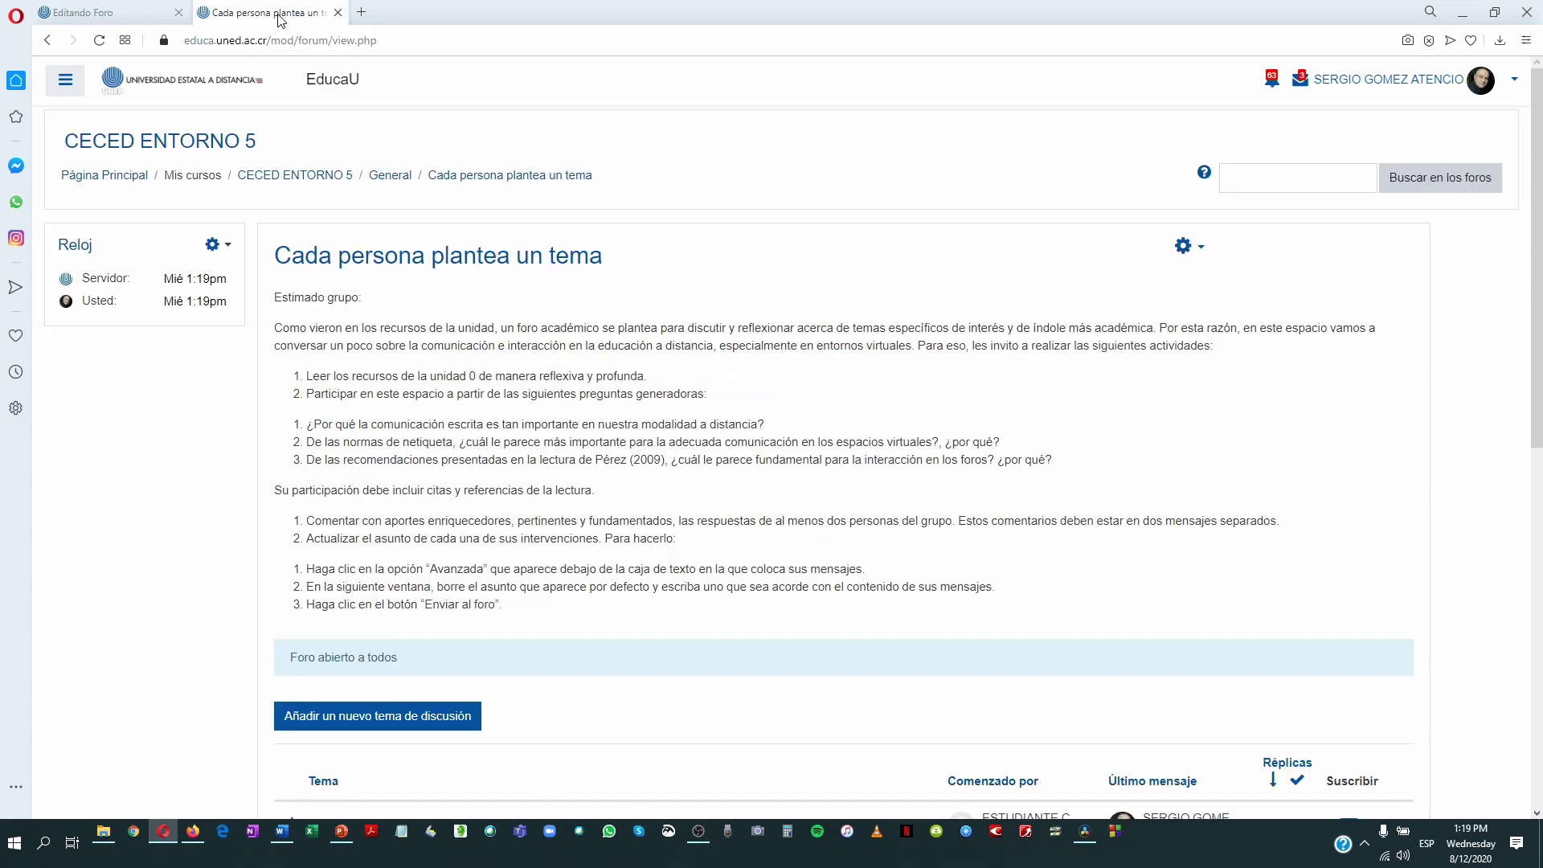
click(389, 175)
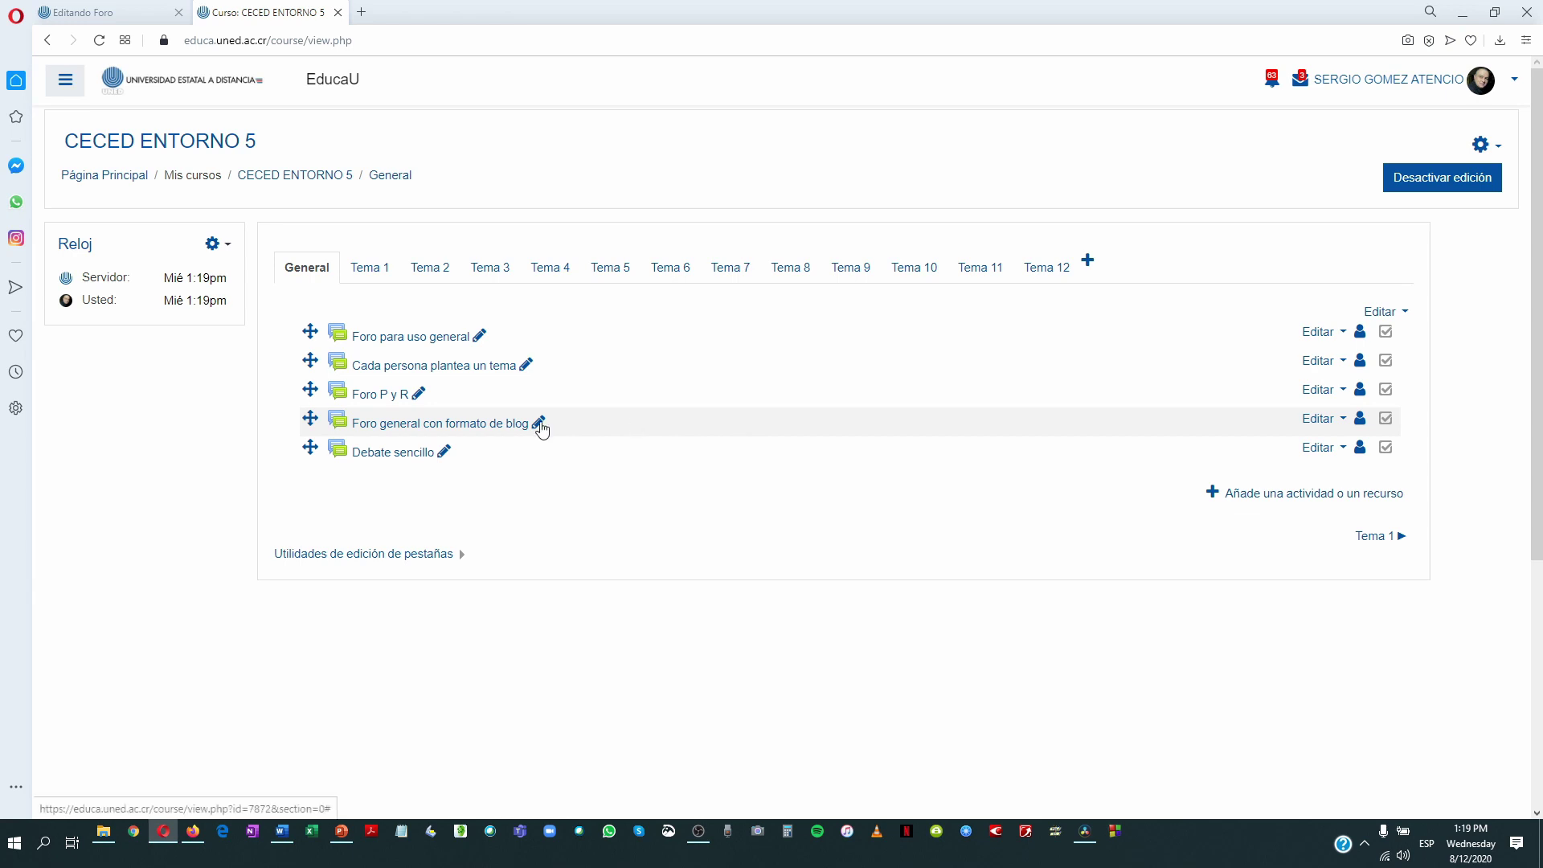
click(379, 395)
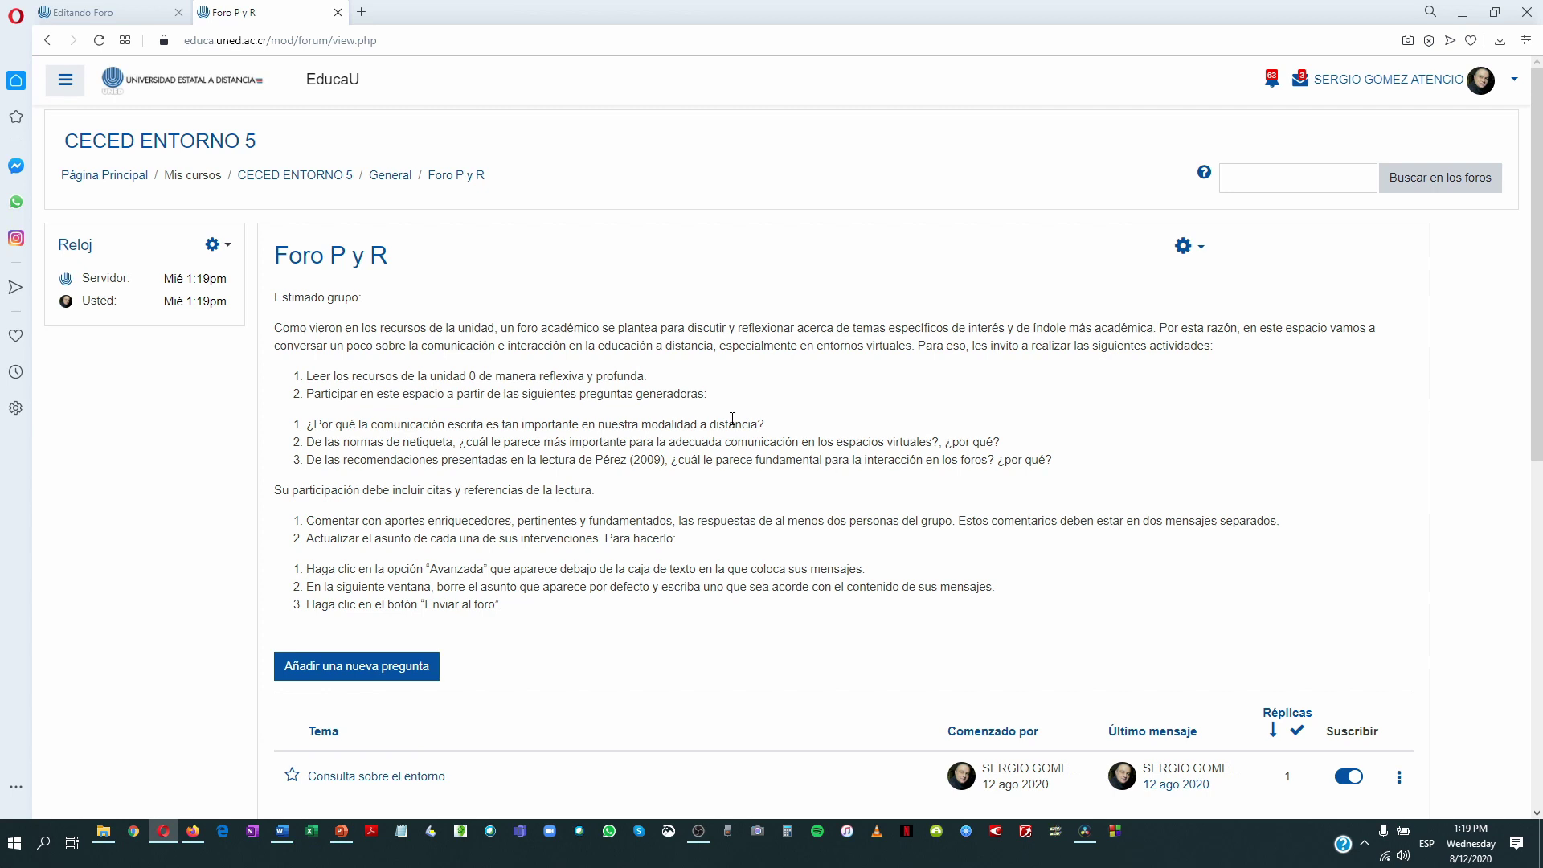
scroll(732, 420, down, 1)
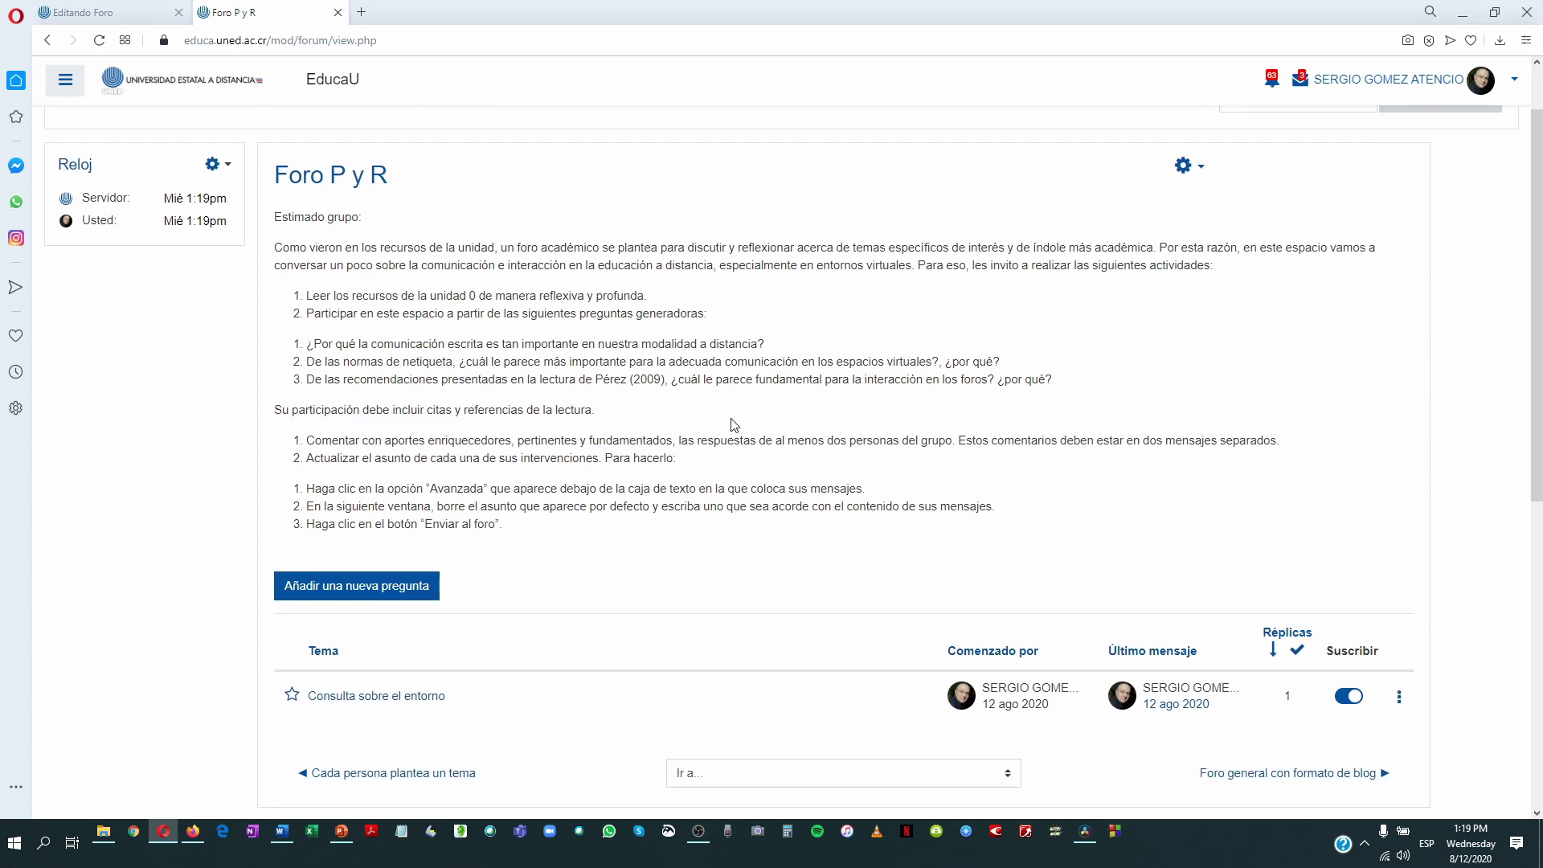
scroll(733, 423, down, 1)
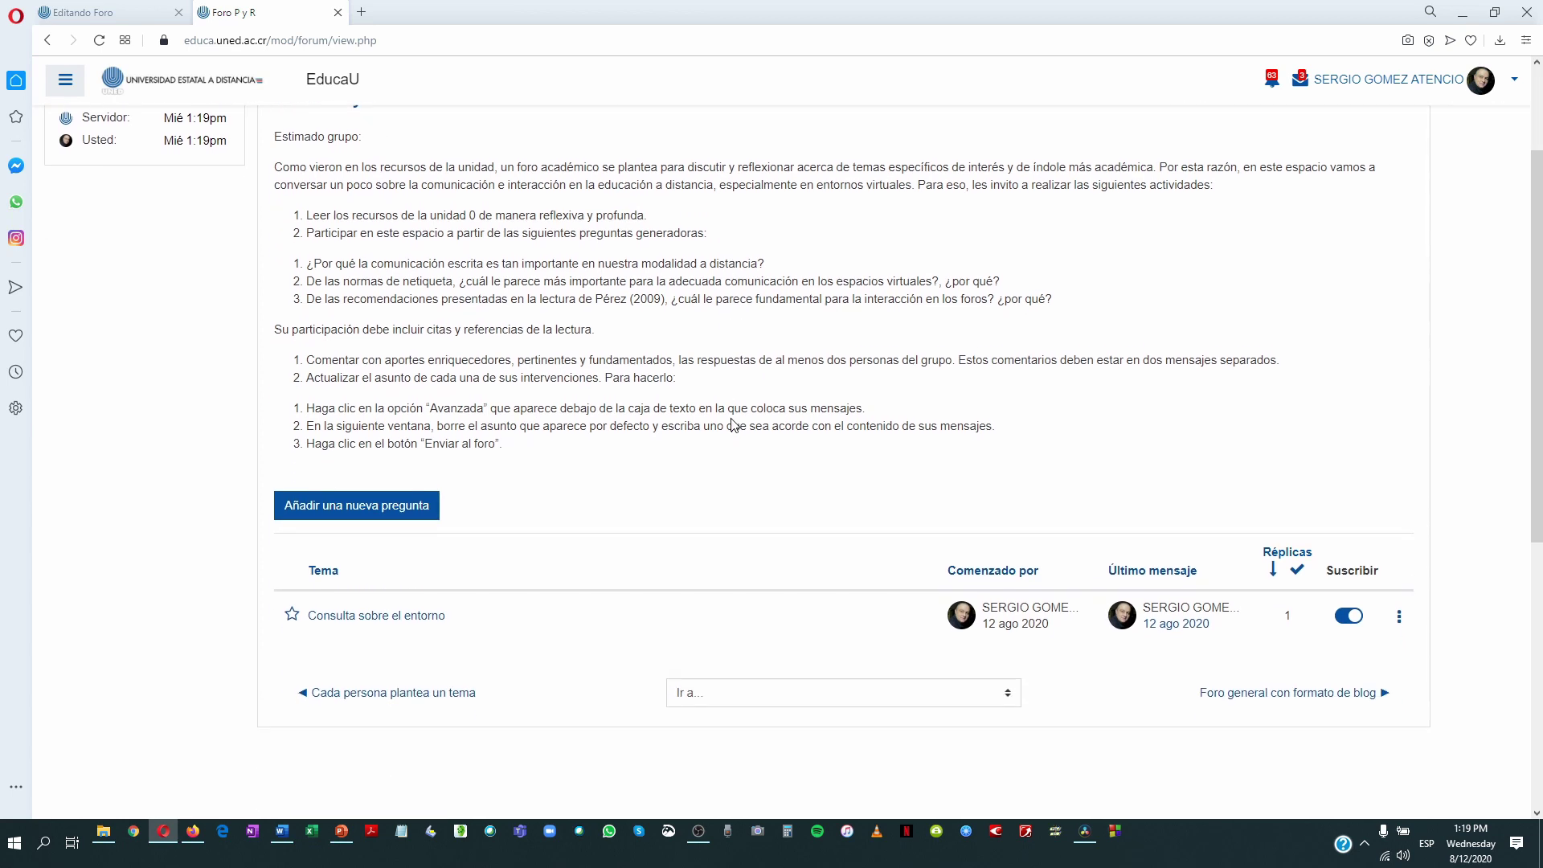
Switch to the student session in Firefox, open "Foro P y R" and view its "Consulta sobre el entorno" discussion
click(193, 830)
click(326, 387)
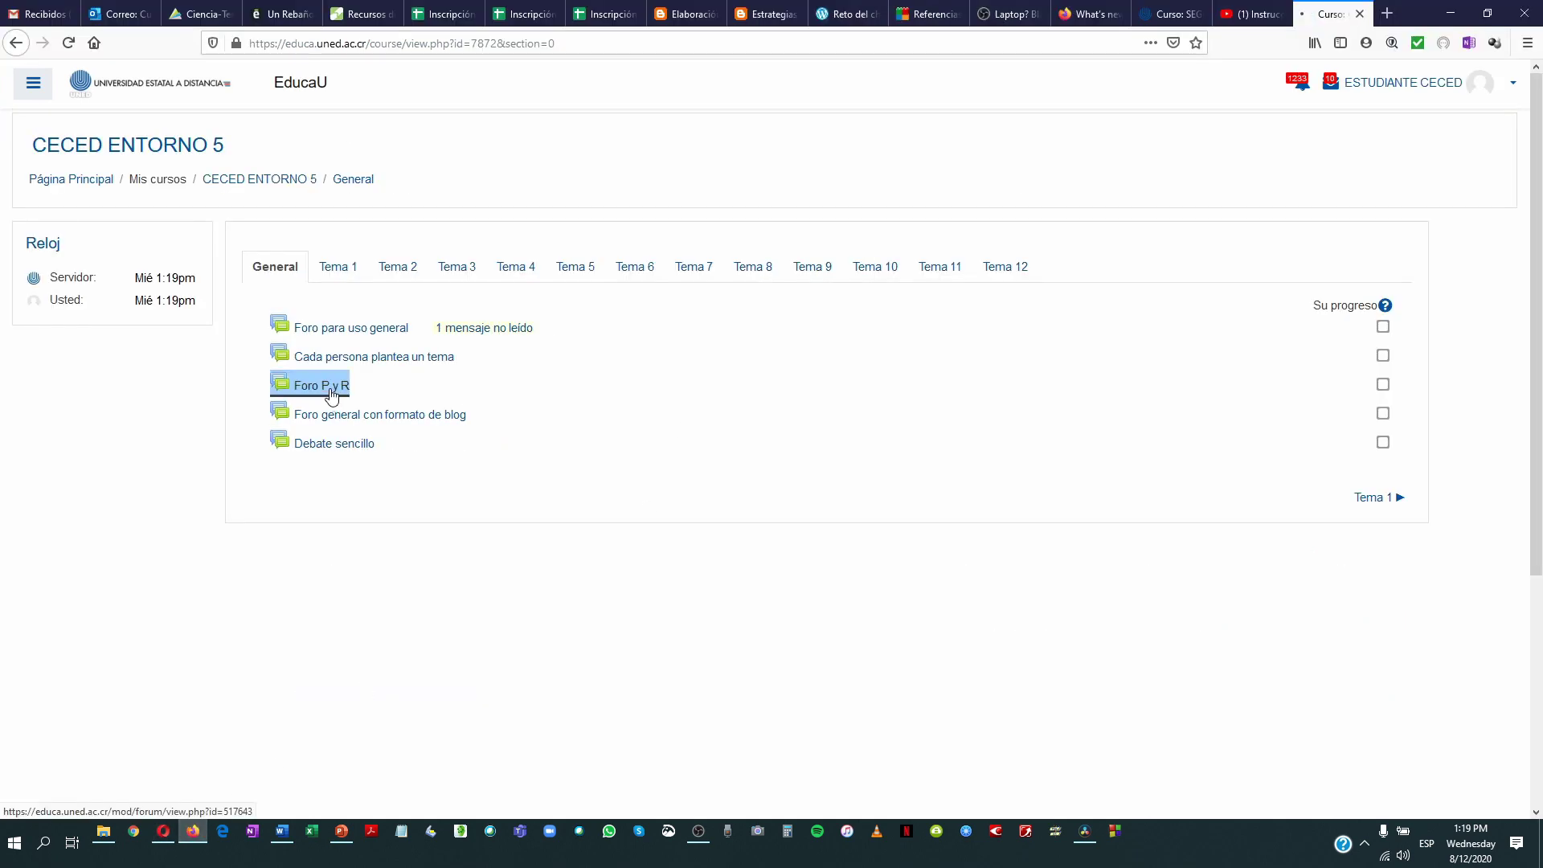
scroll(288, 462, down, 3)
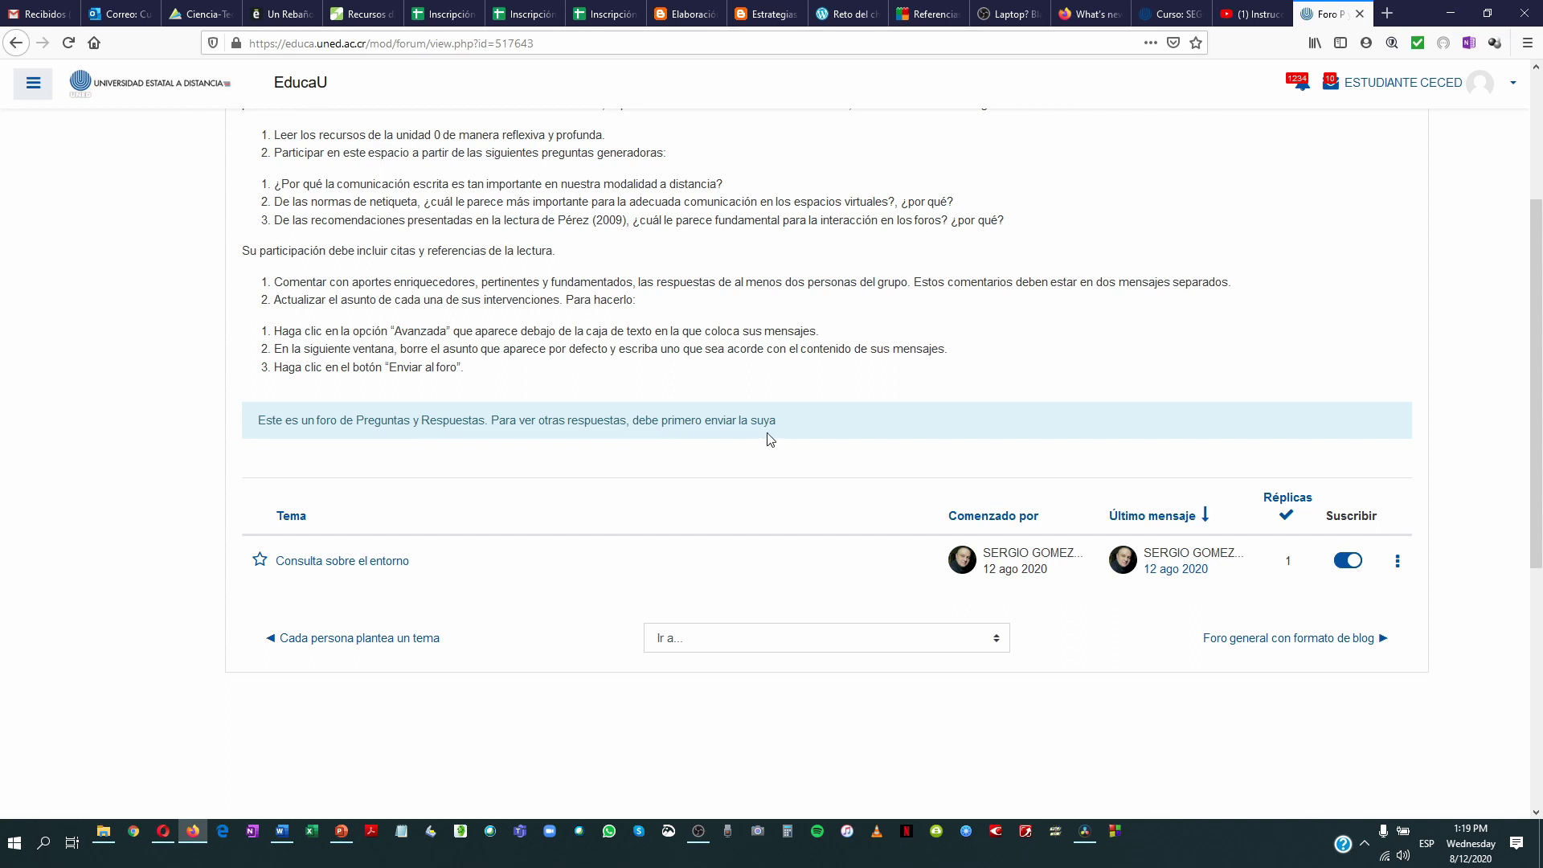
click(379, 565)
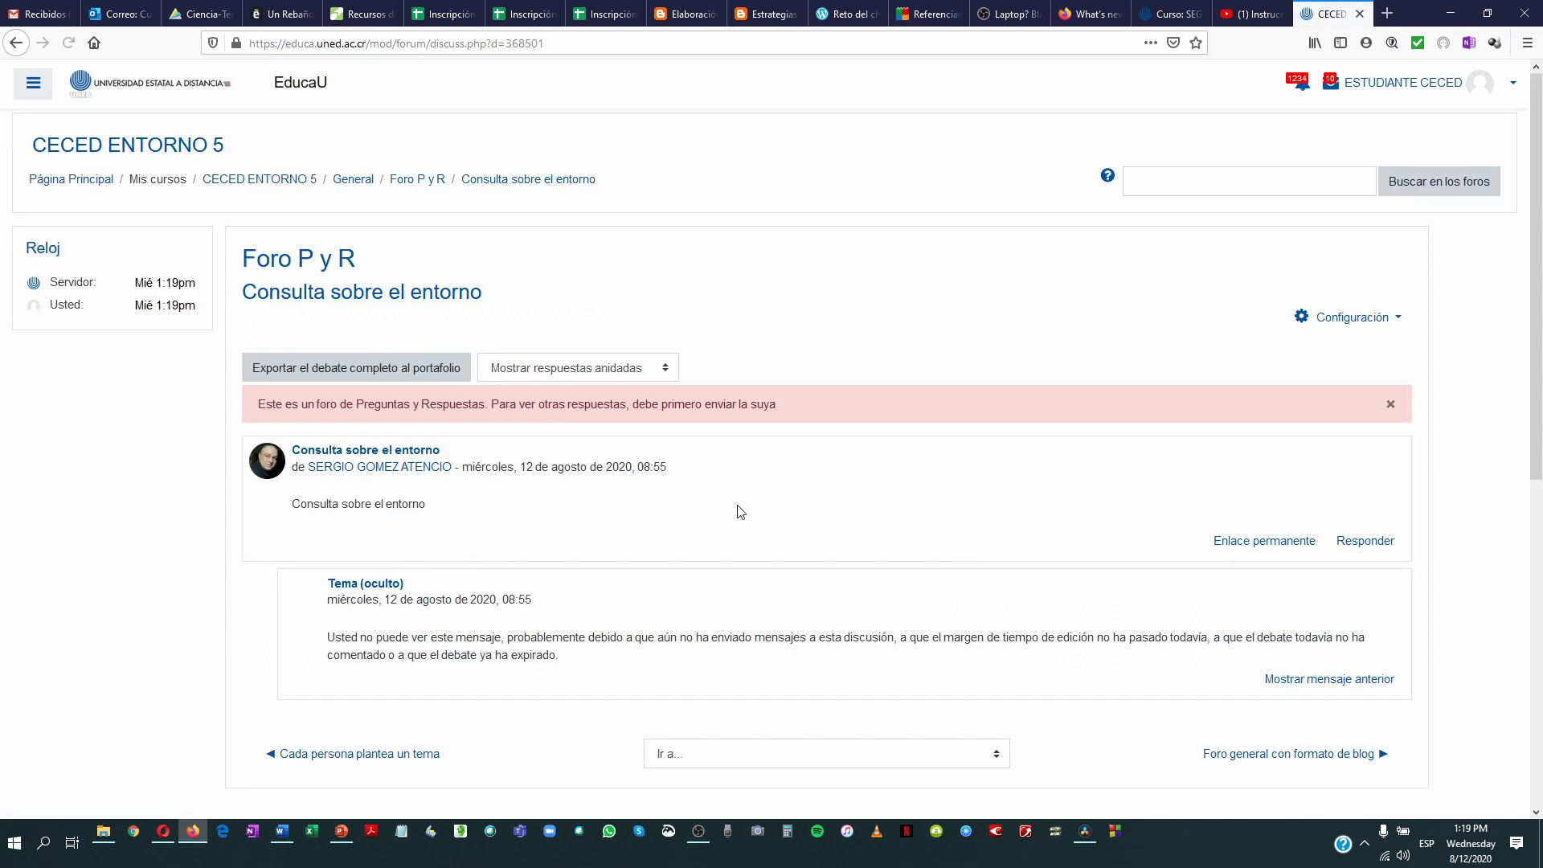
scroll(740, 509, down, 2)
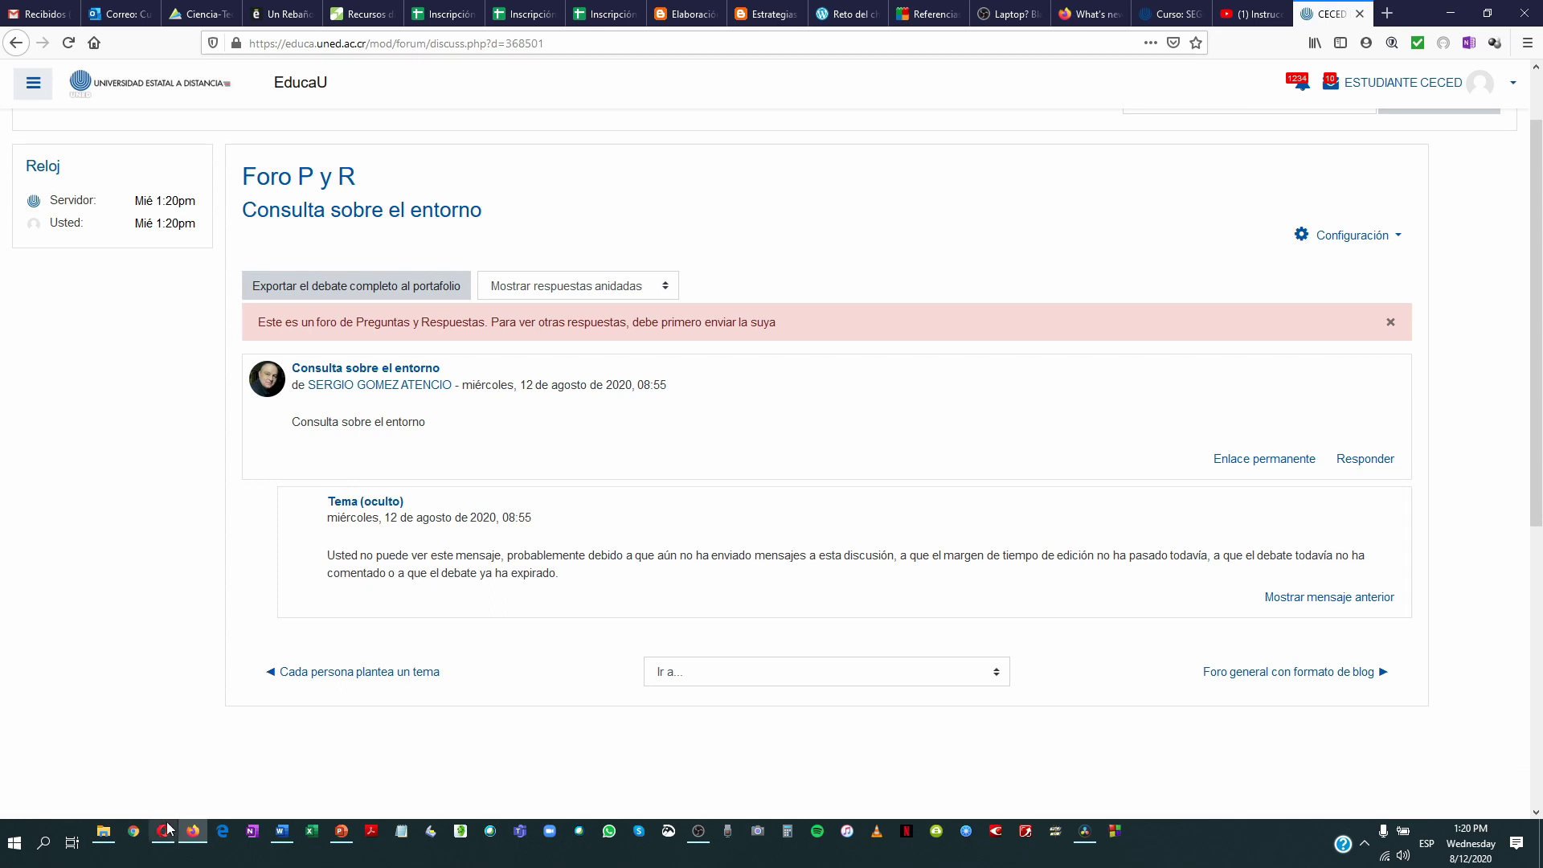
Switch back to the teacher session in Opera and set the new forum's type to "Foro General con formato de blog"
mouse_move(164, 837)
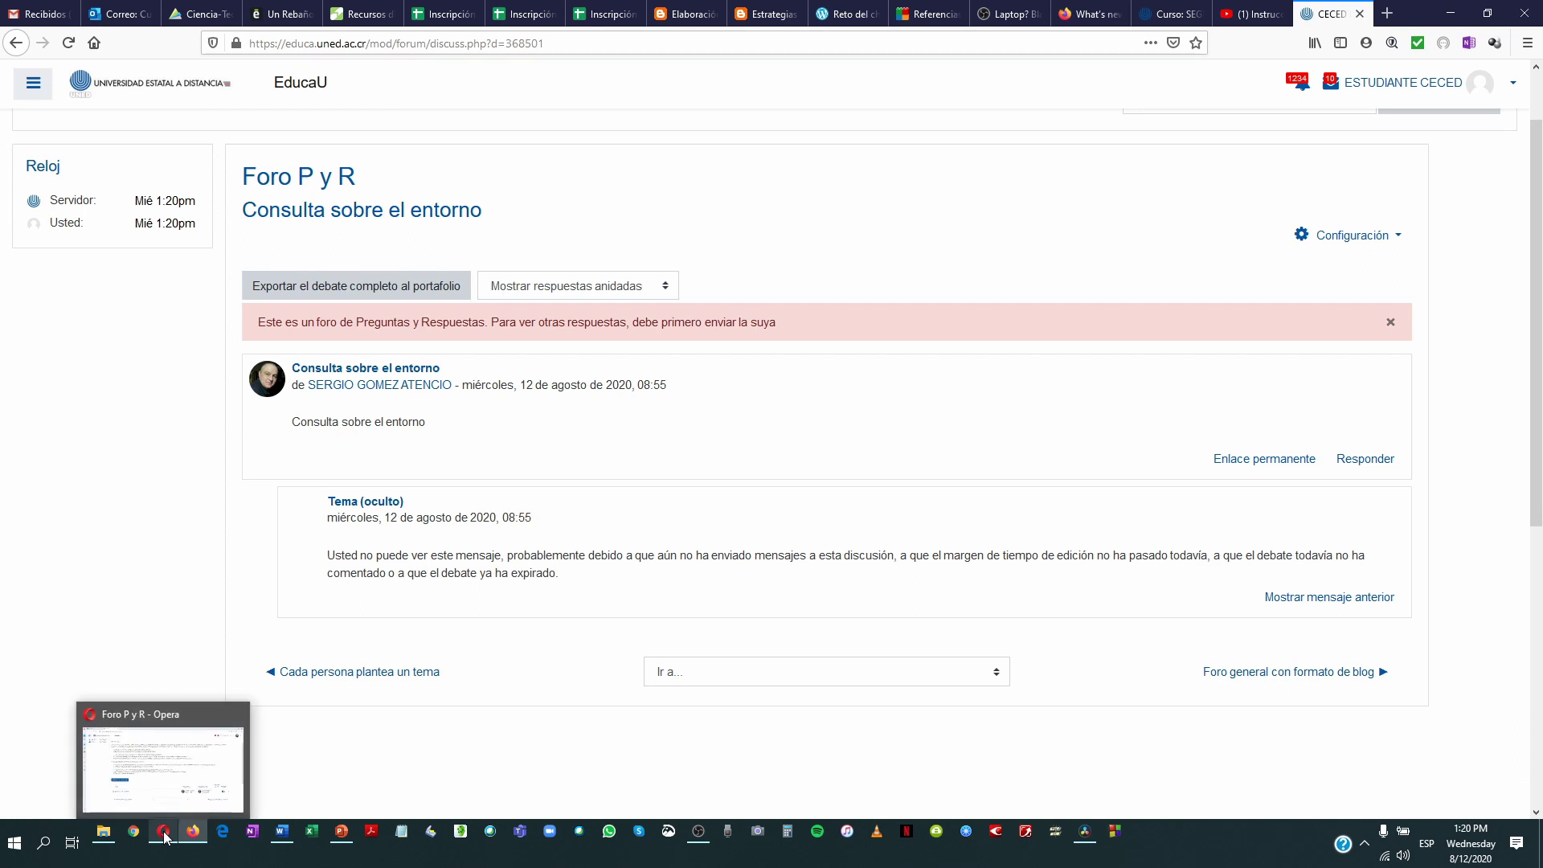
click(164, 836)
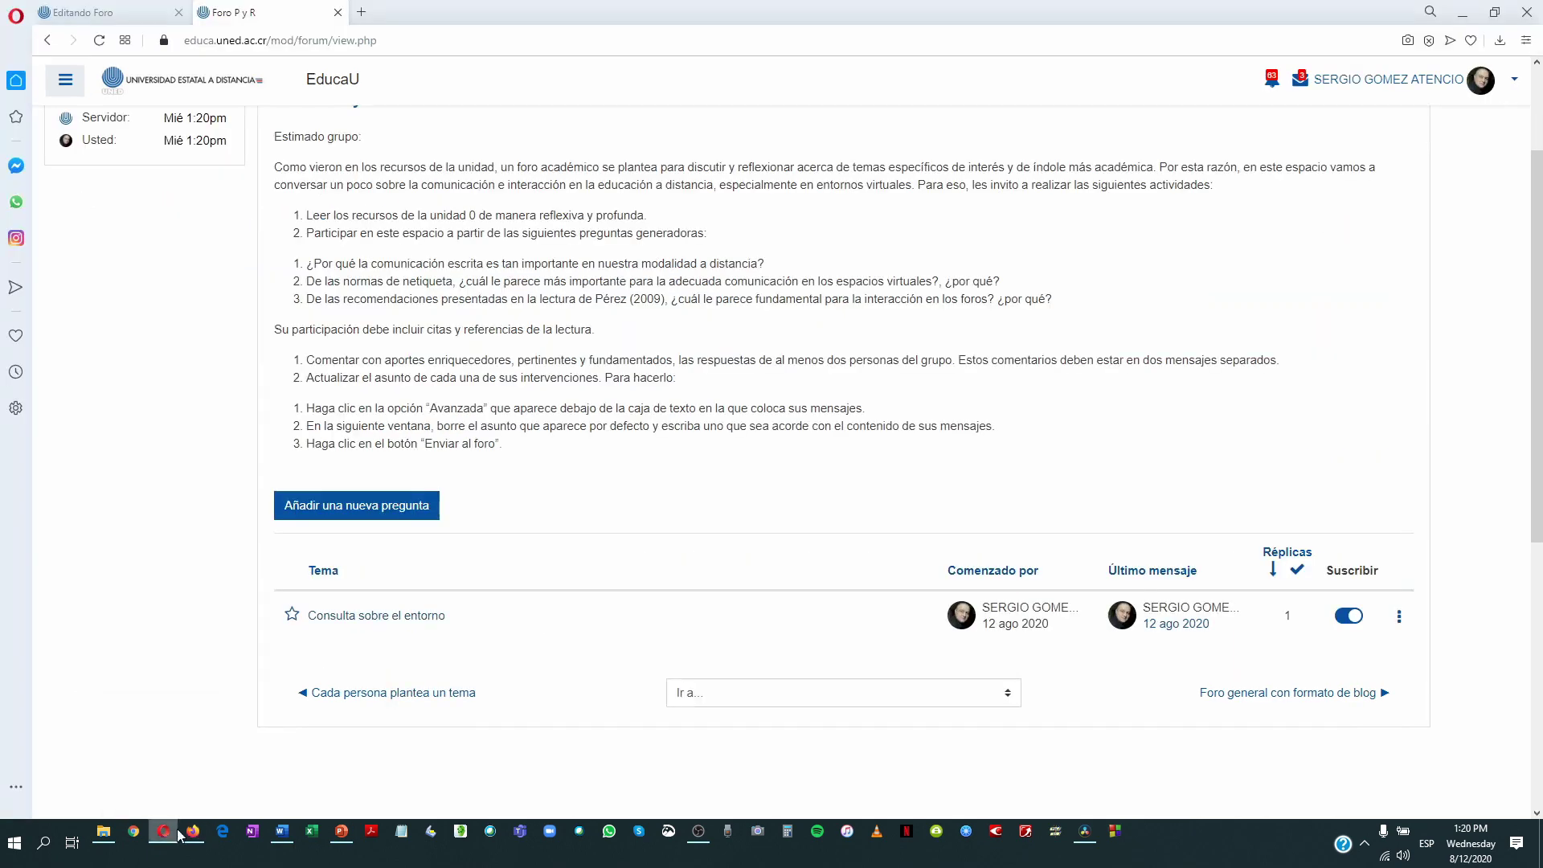
scroll(654, 480, up, 2)
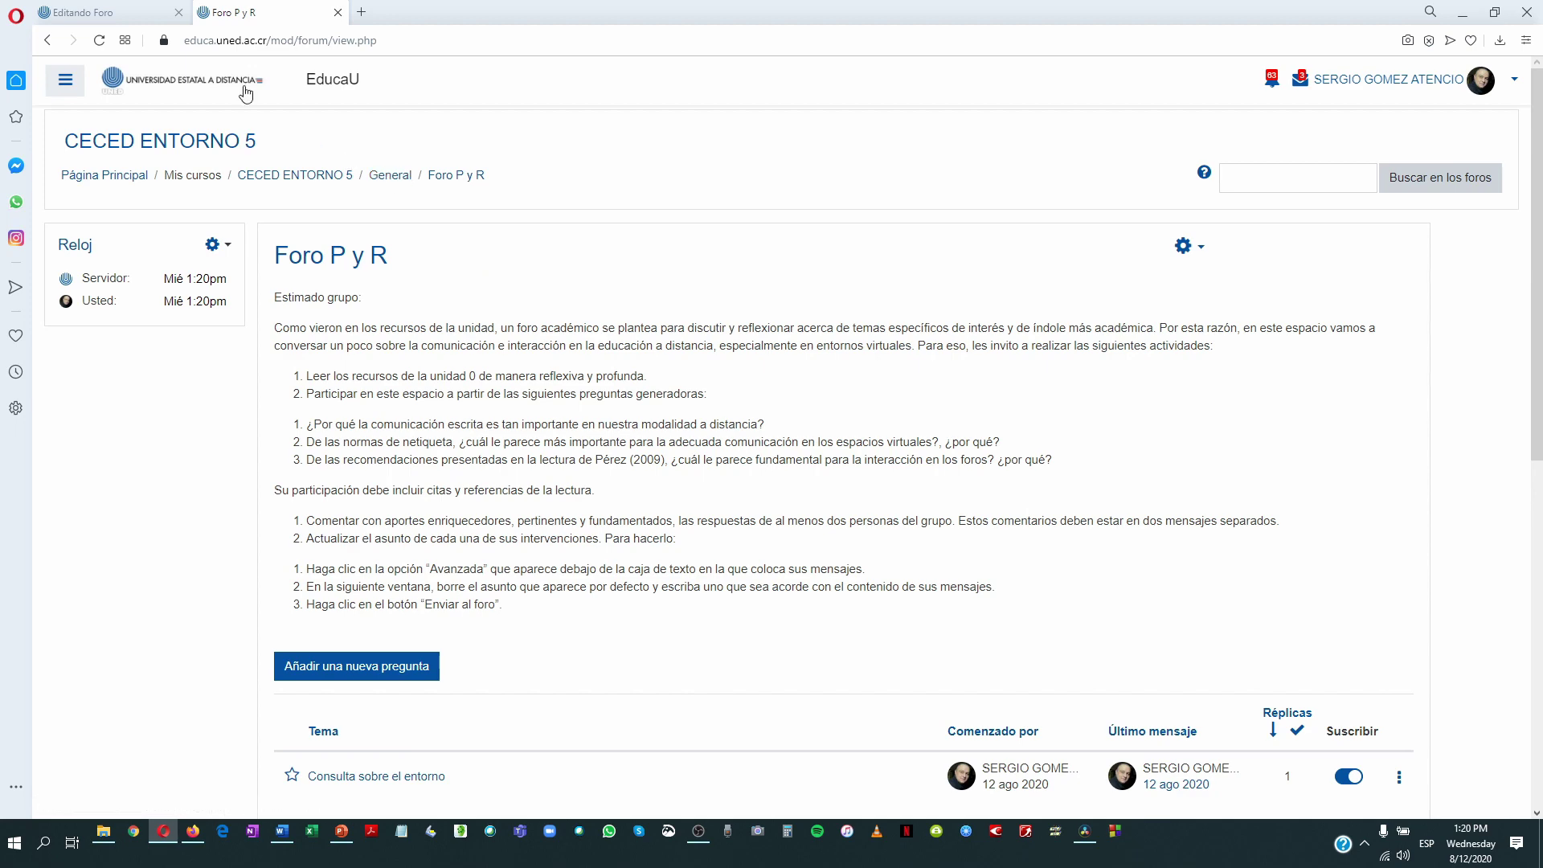
click(127, 17)
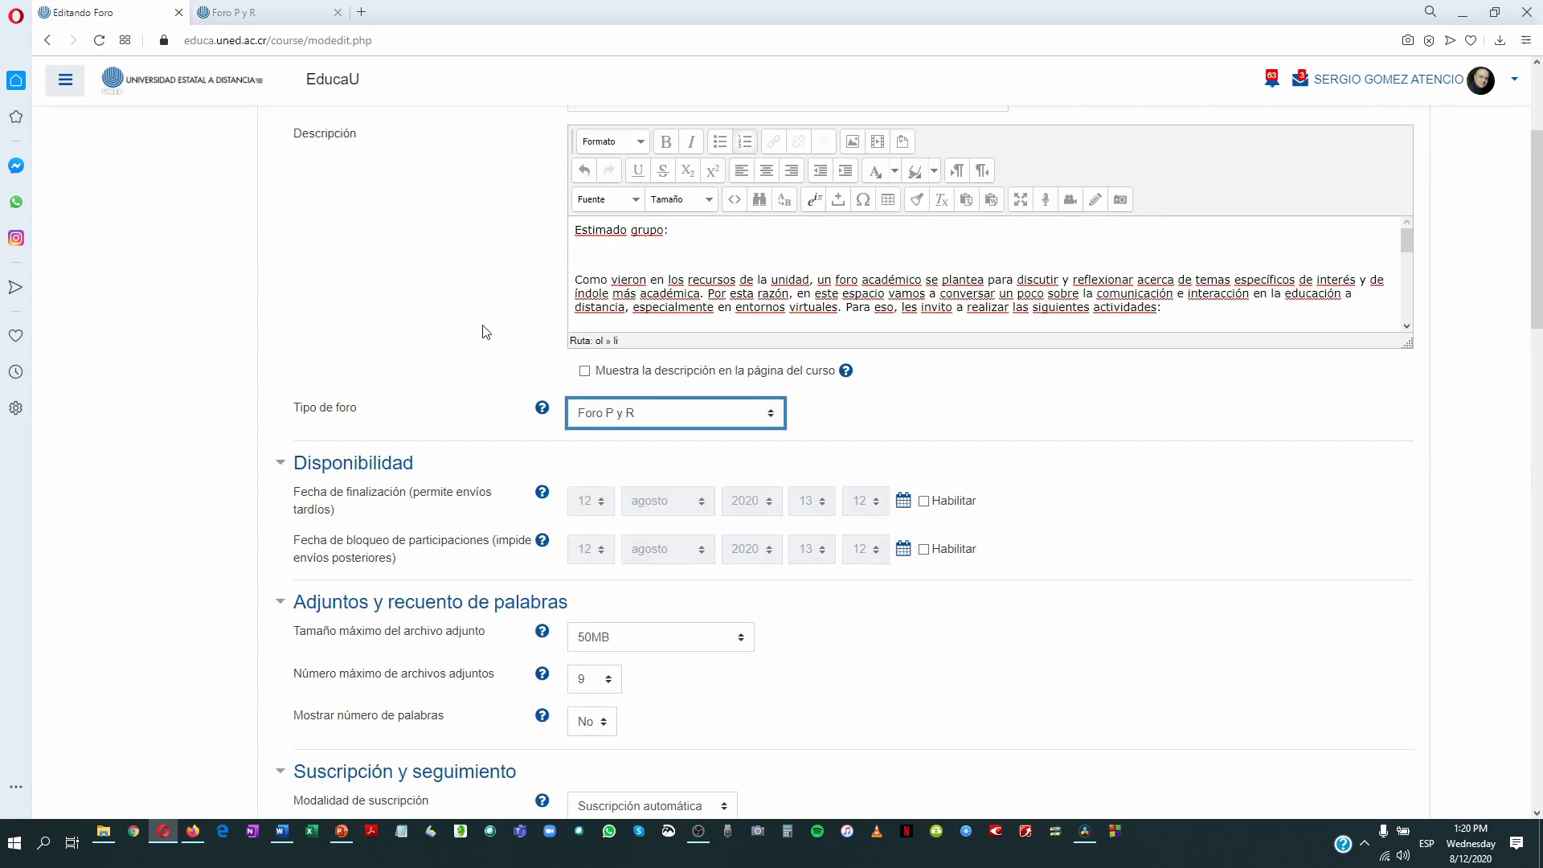
click(774, 418)
click(718, 467)
Open the existing "Foro general con formato de blog" from the General section and examine how its topics are displayed
click(289, 12)
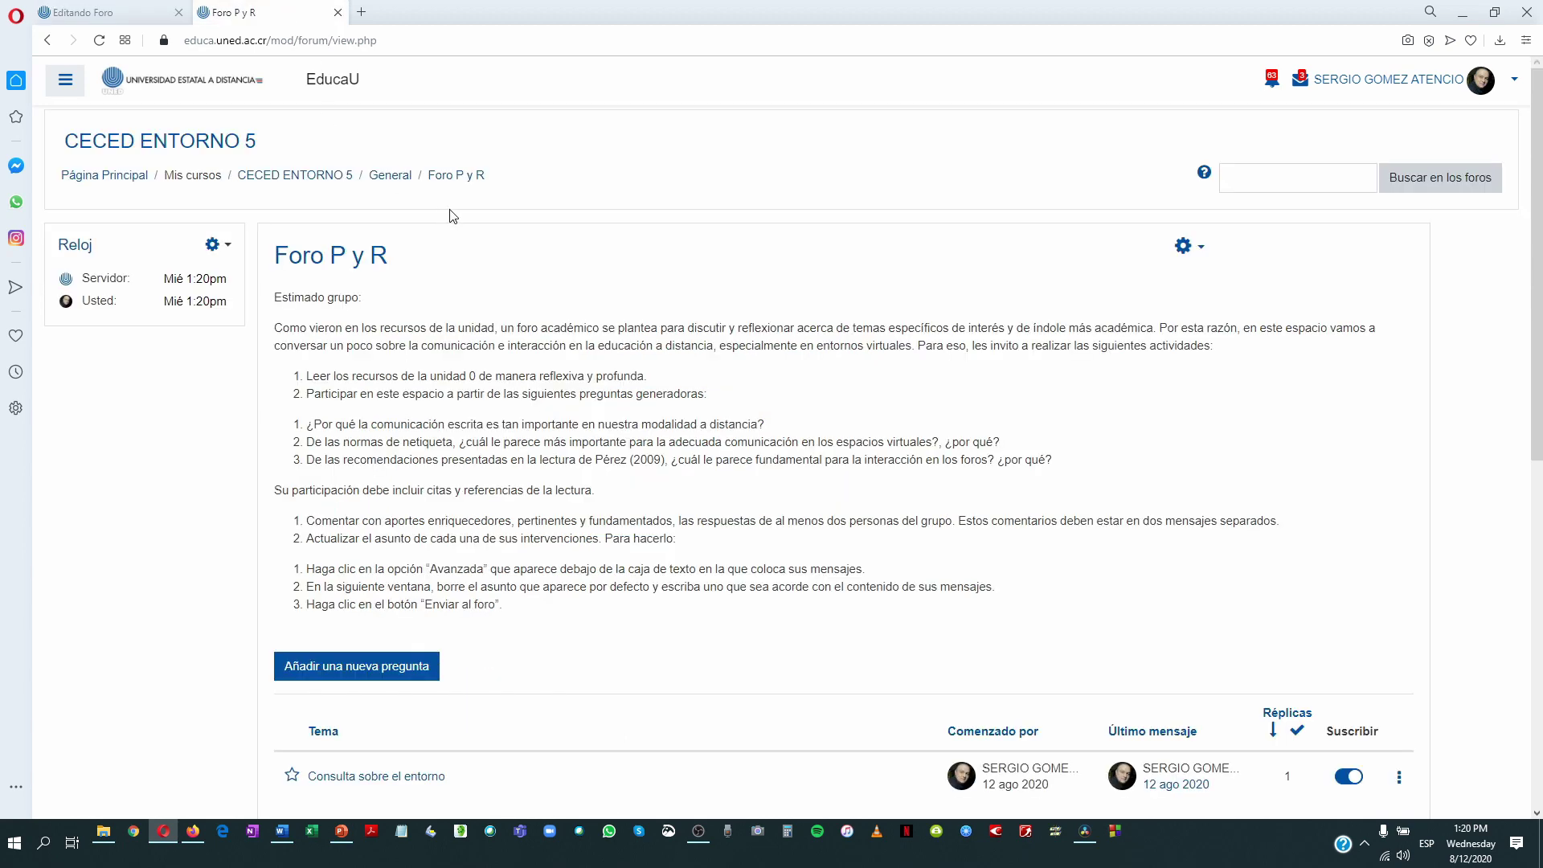
click(389, 175)
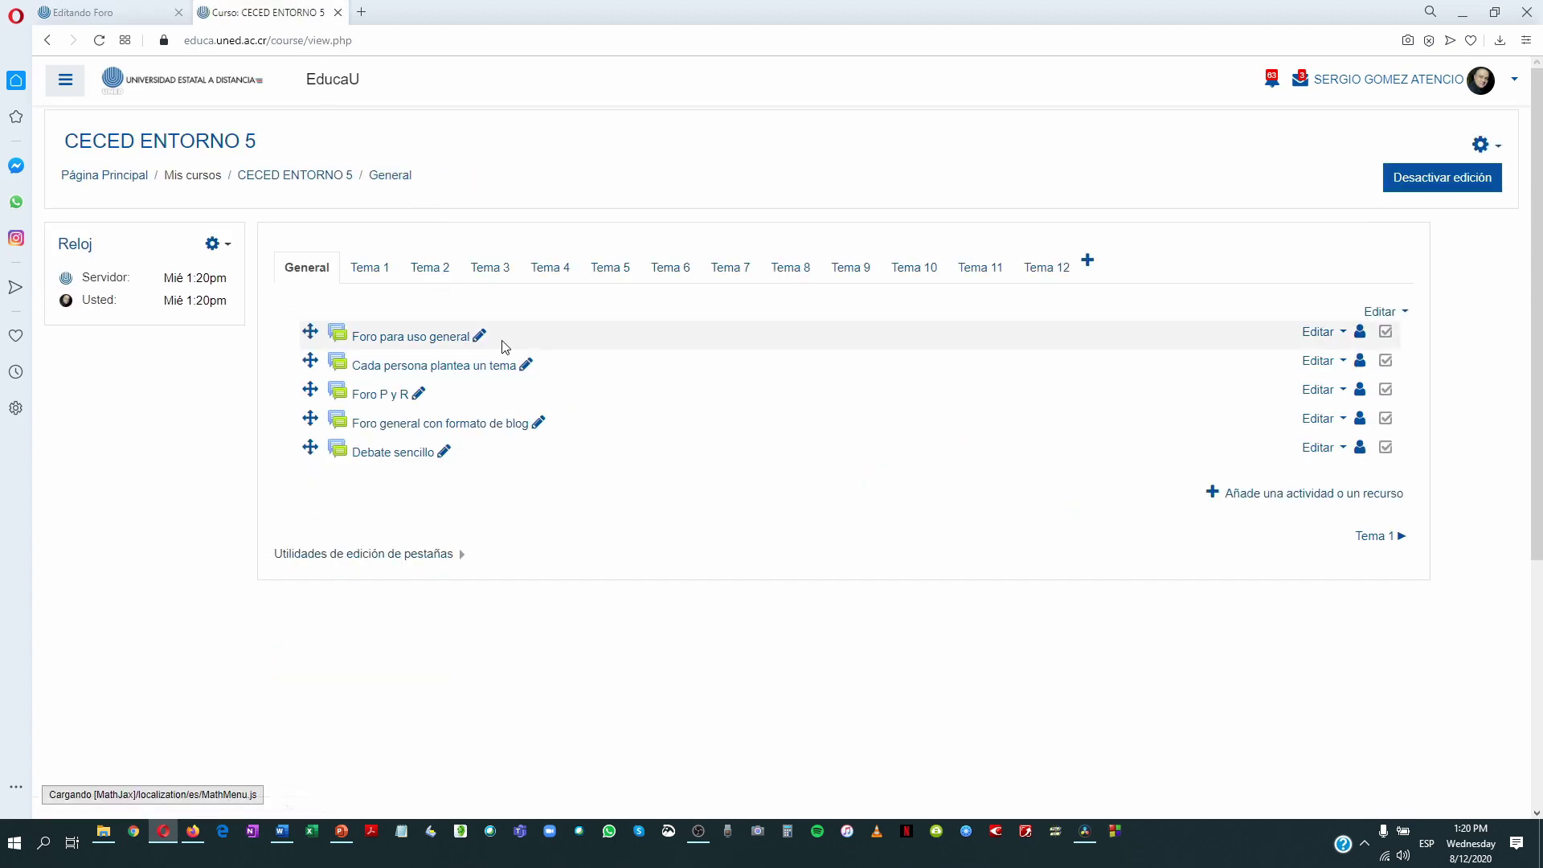
click(417, 424)
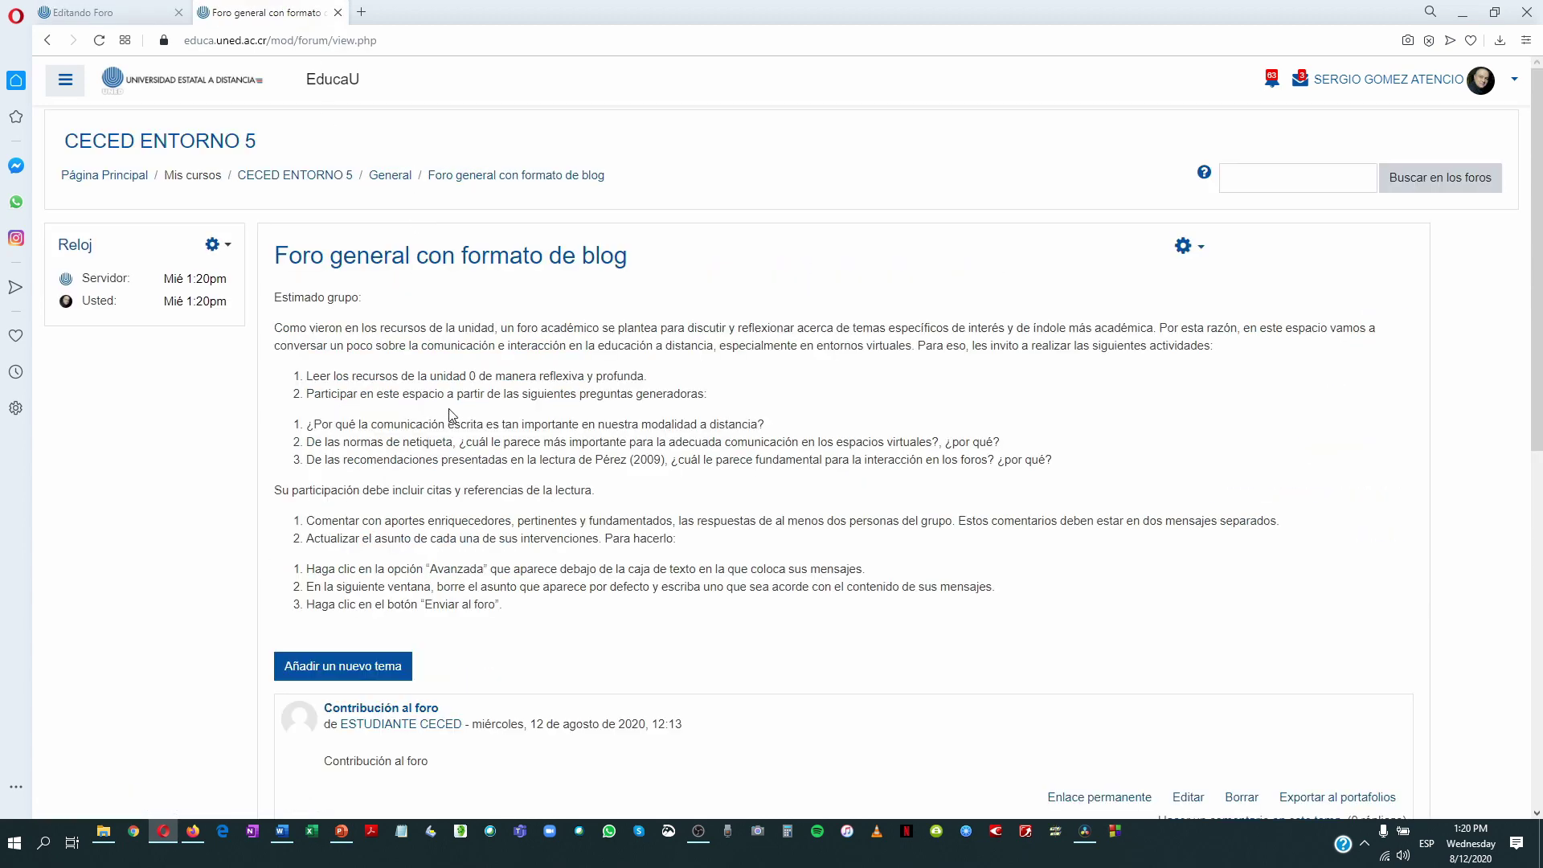
scroll(450, 414, down, 6)
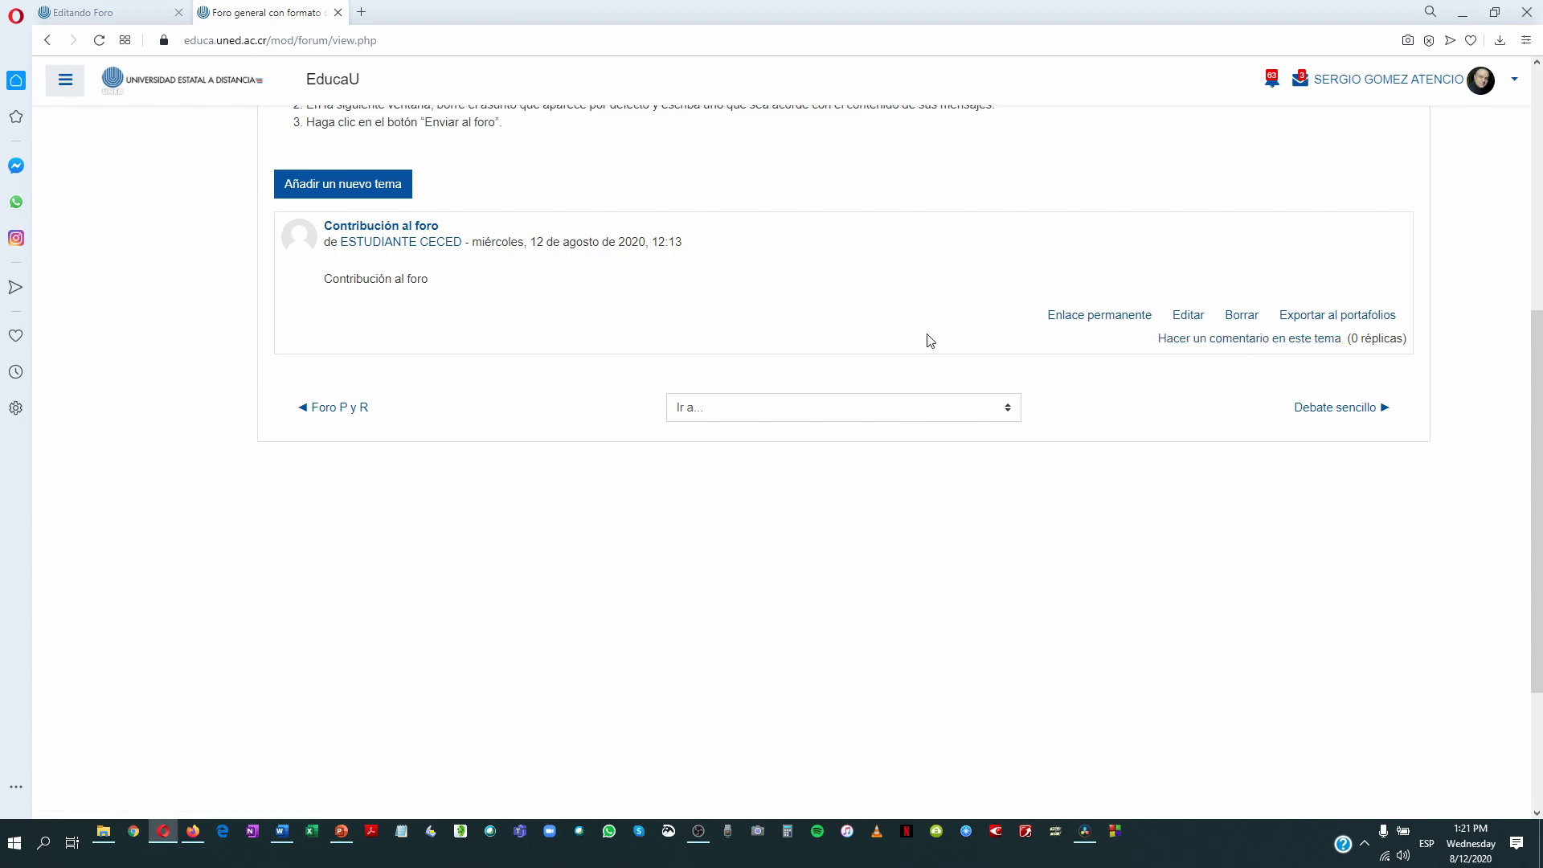
scroll(928, 341, up, 5)
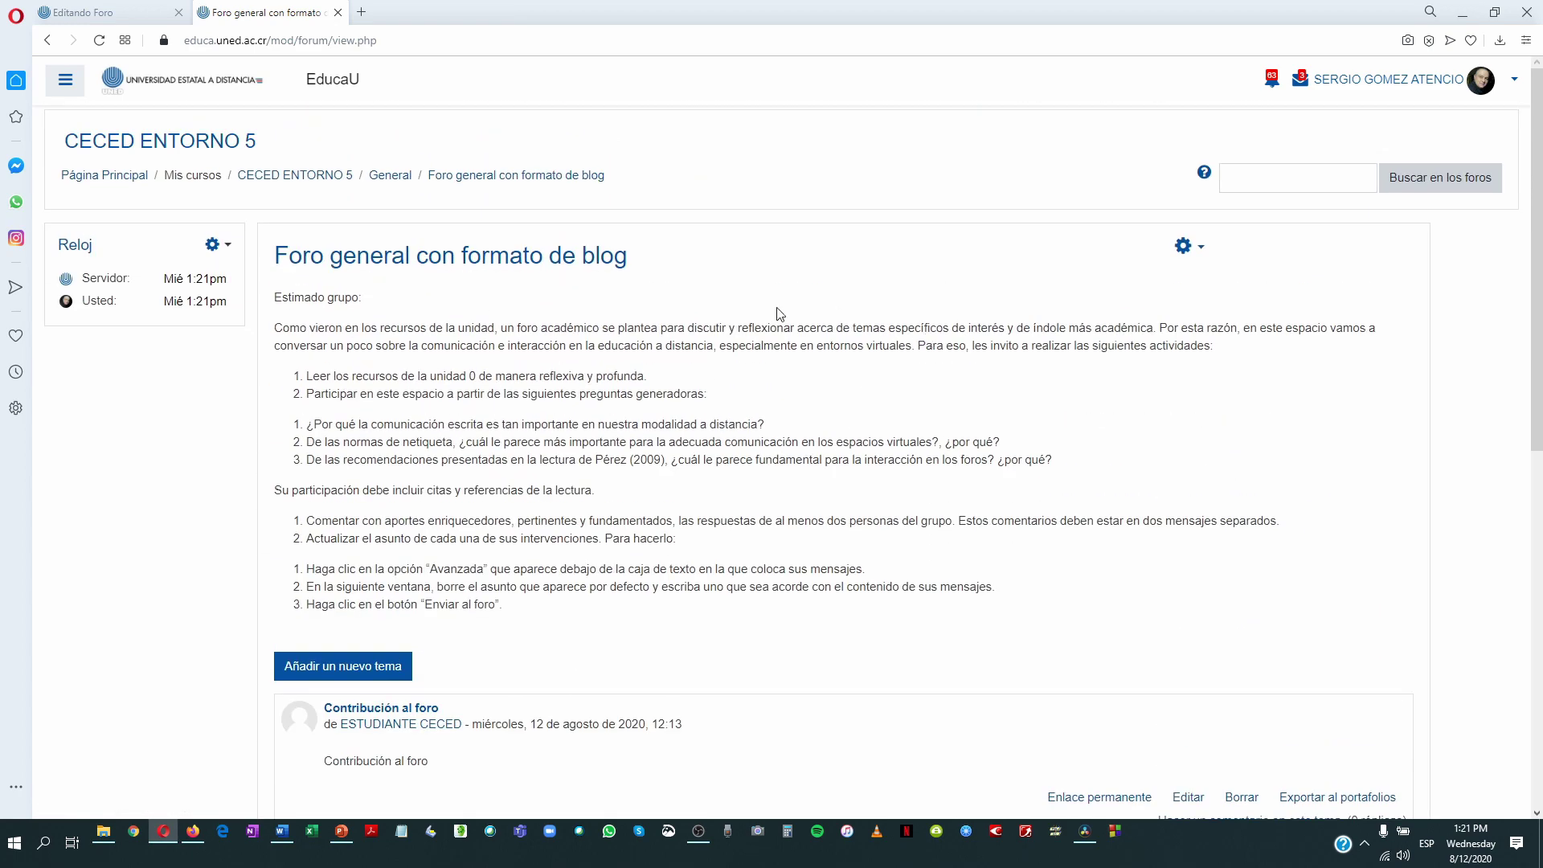
Return to the new forum's settings and set its type to "Debate sencillo"
click(110, 16)
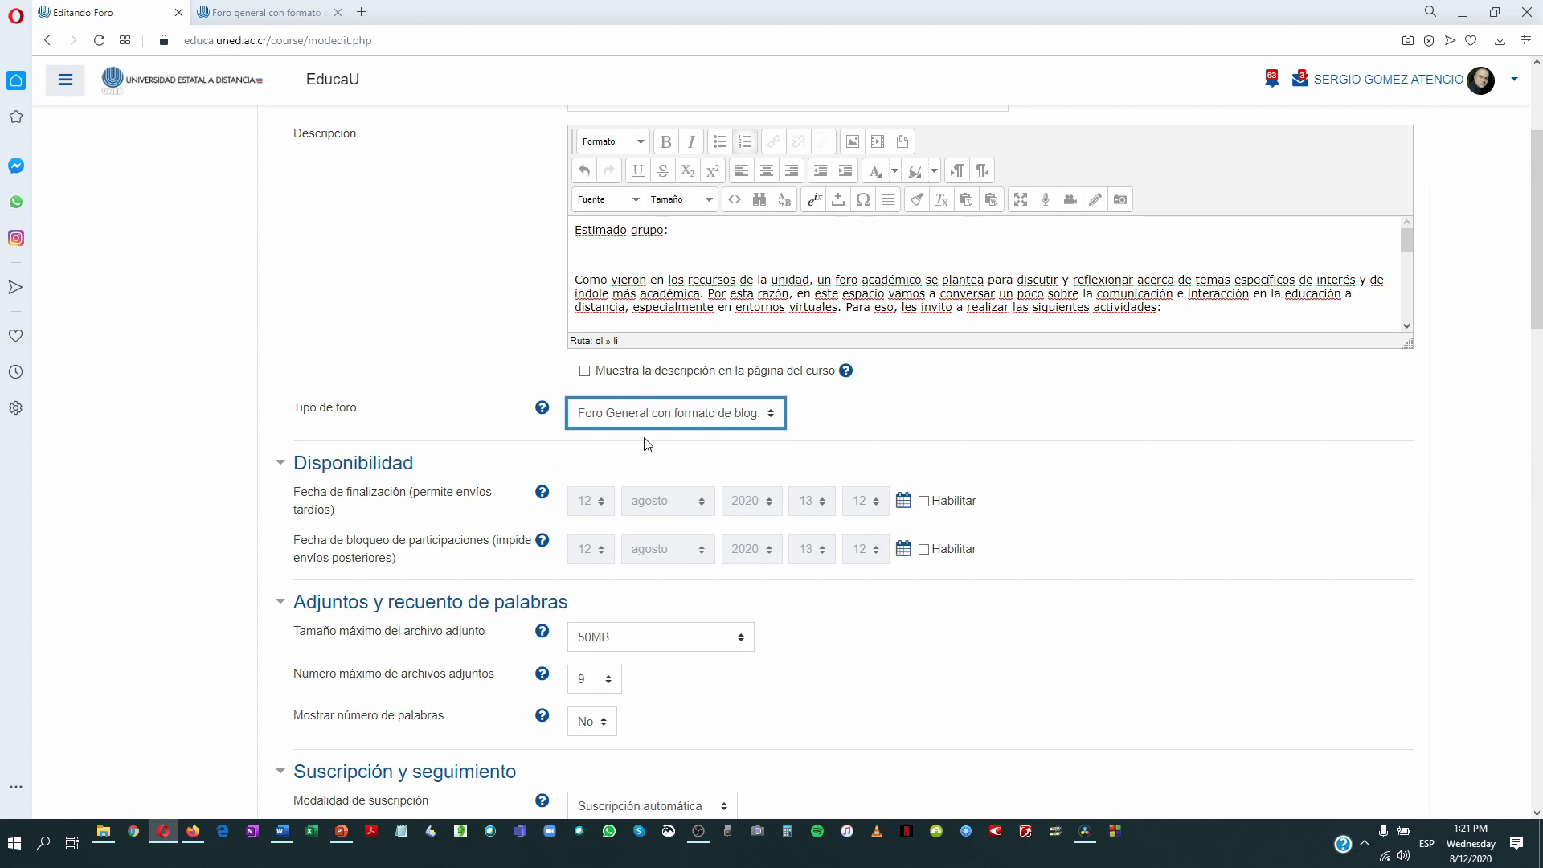
click(773, 413)
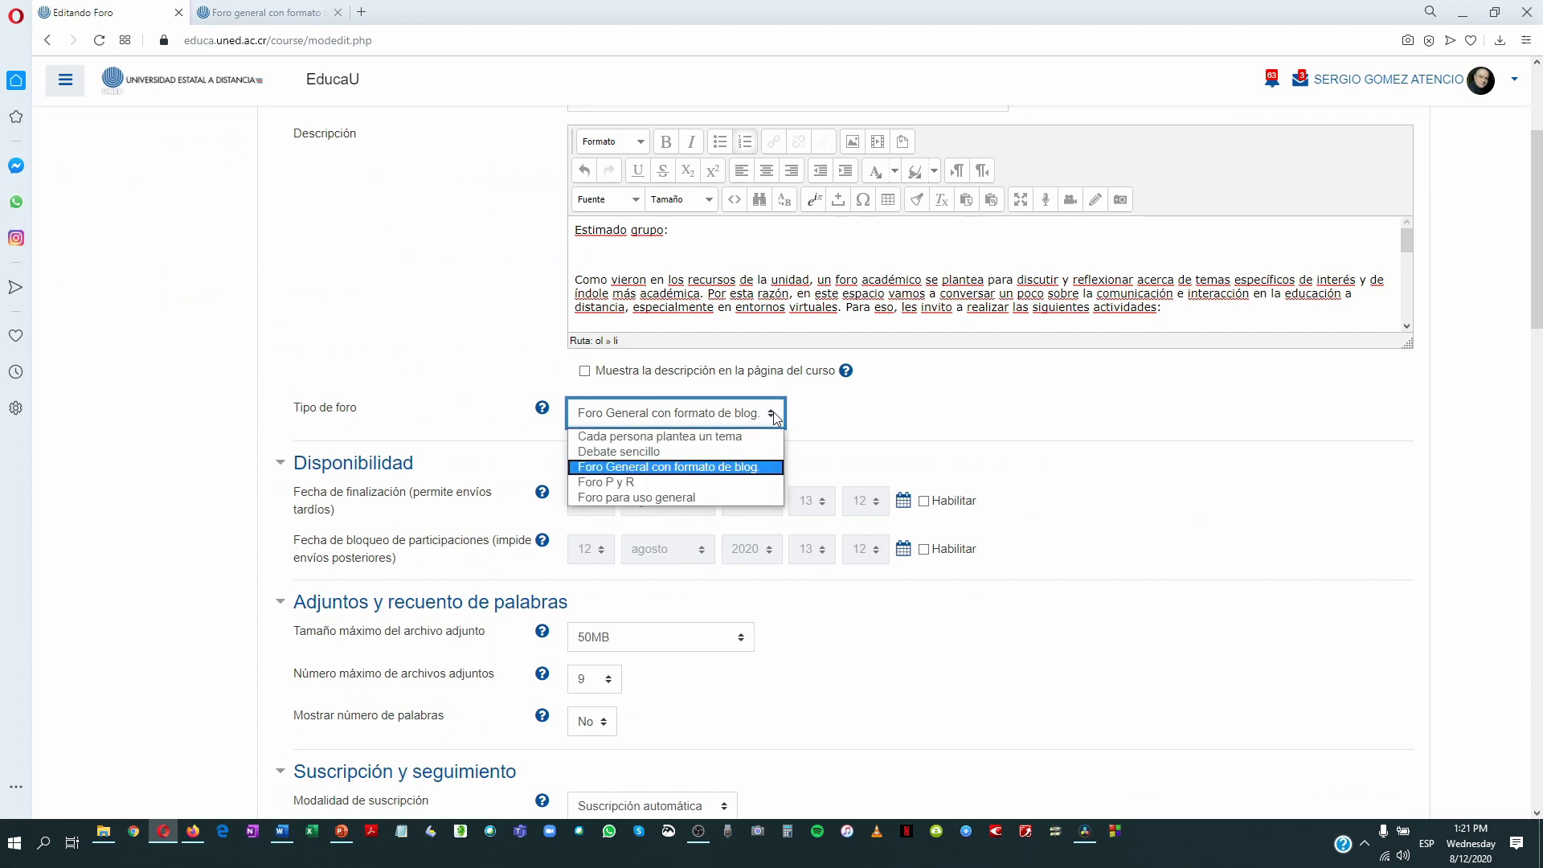
click(657, 453)
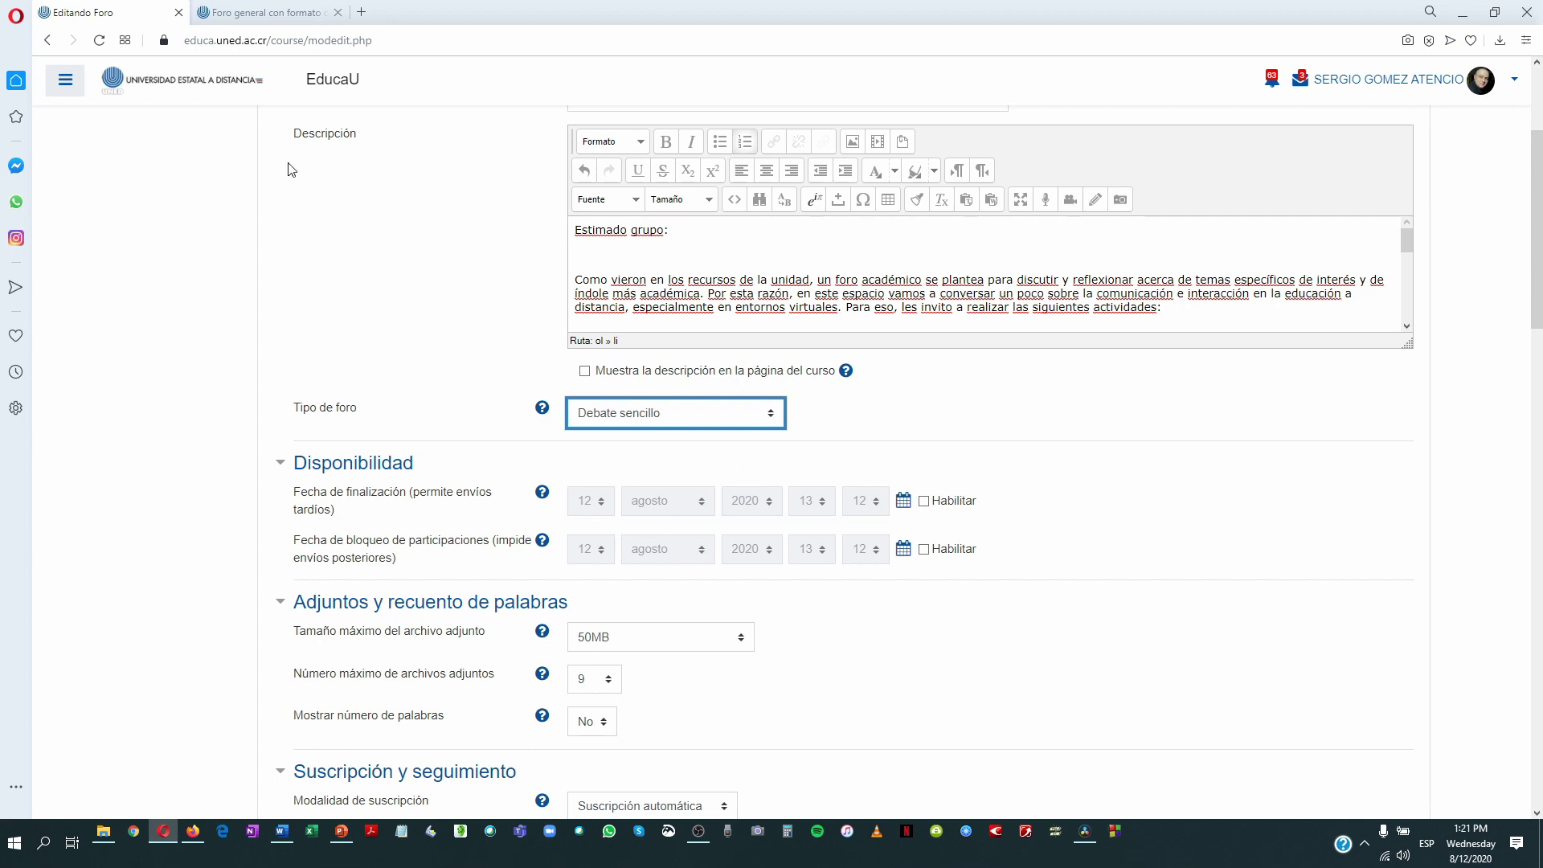
Open the existing "Debate sencillo" forum from the General section and examine its opening message and nested replies
click(270, 15)
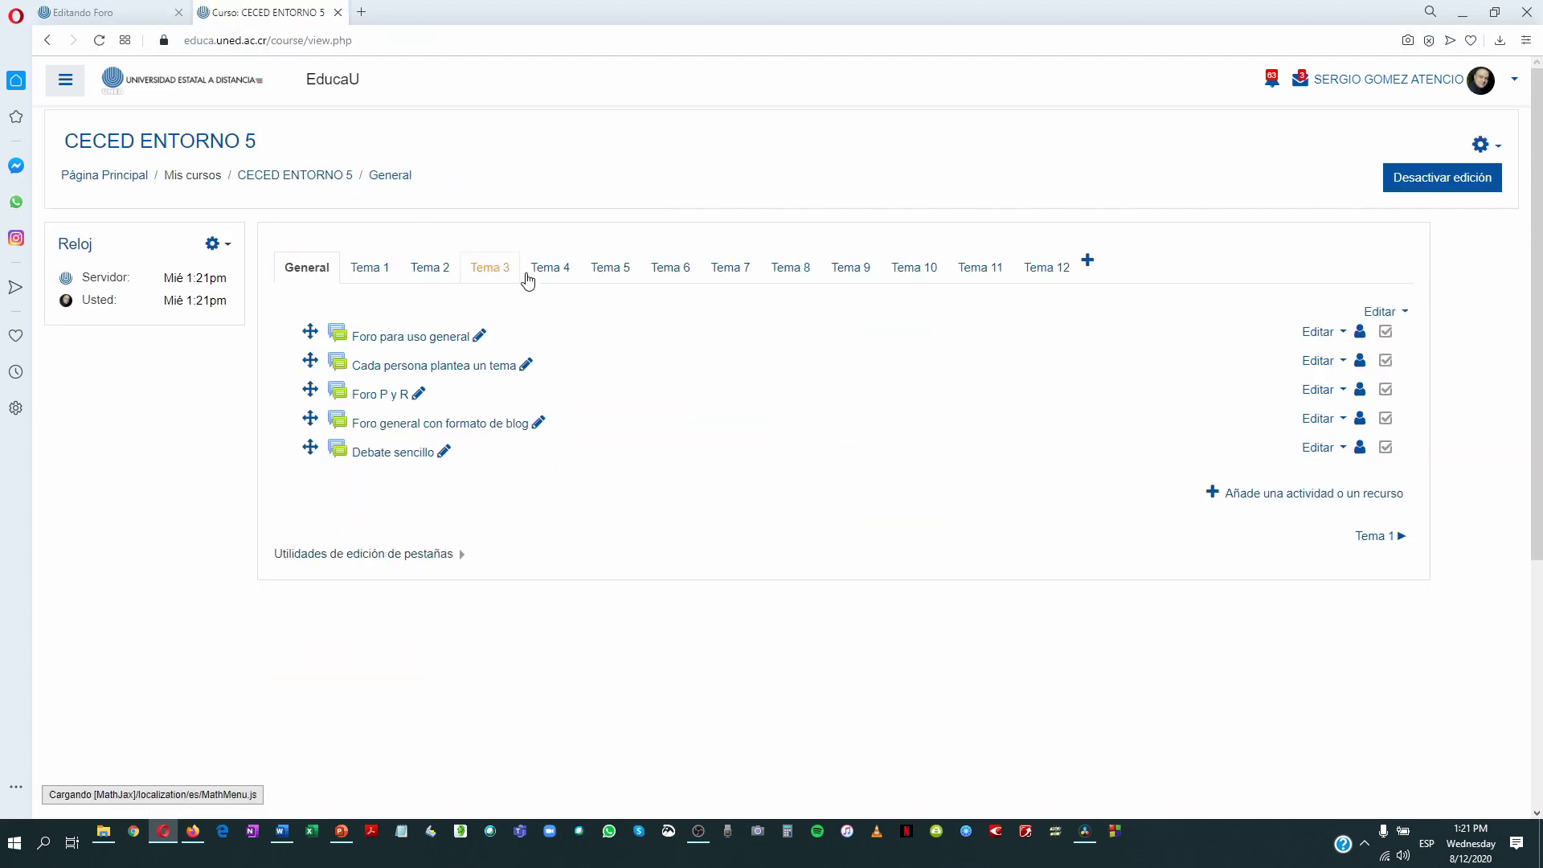
click(402, 454)
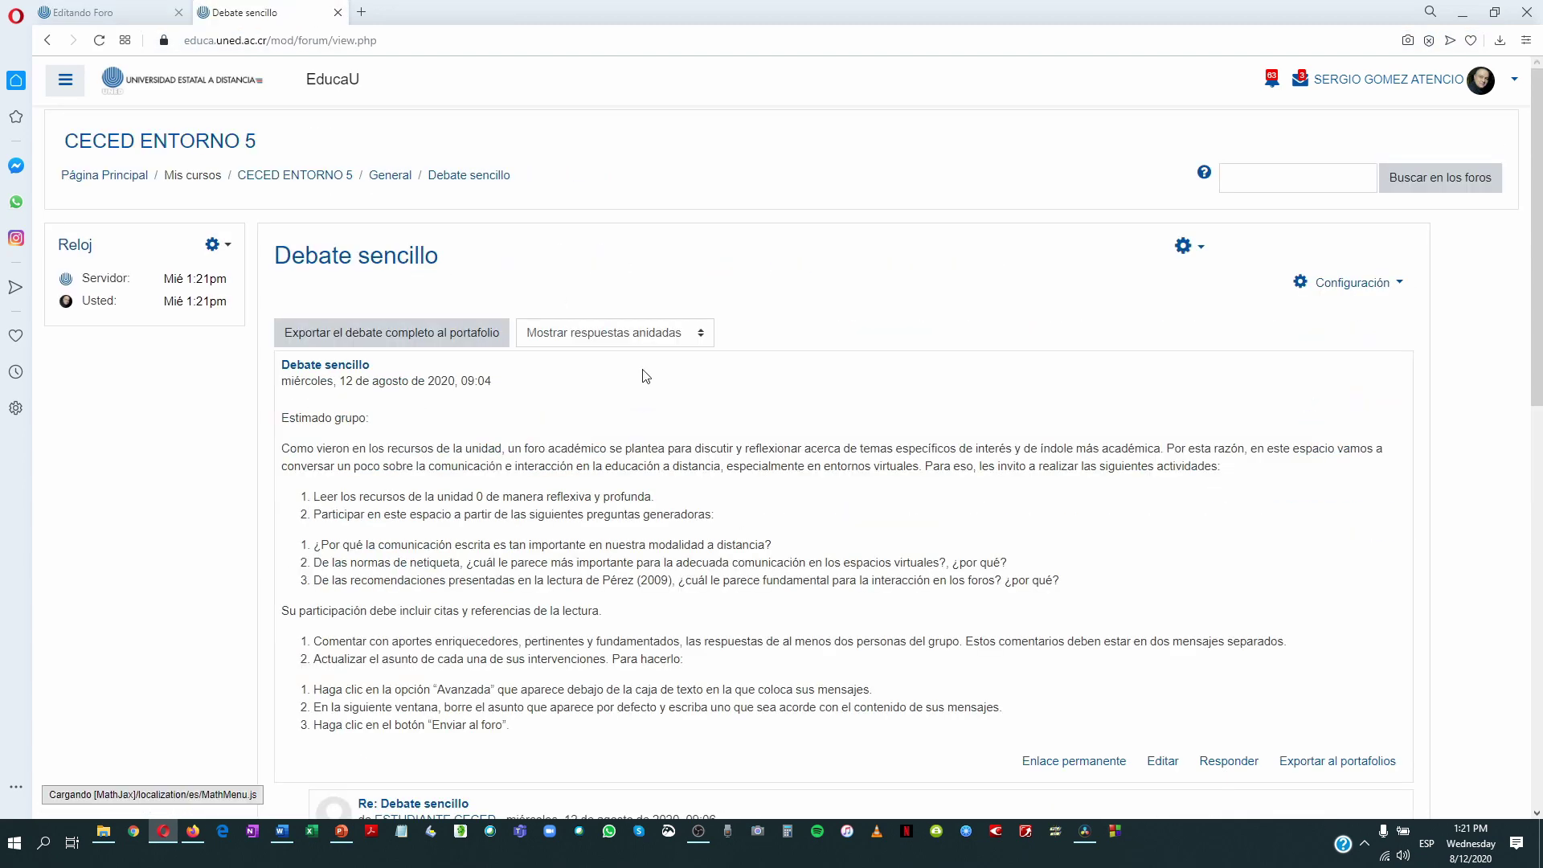
scroll(643, 373, down, 5)
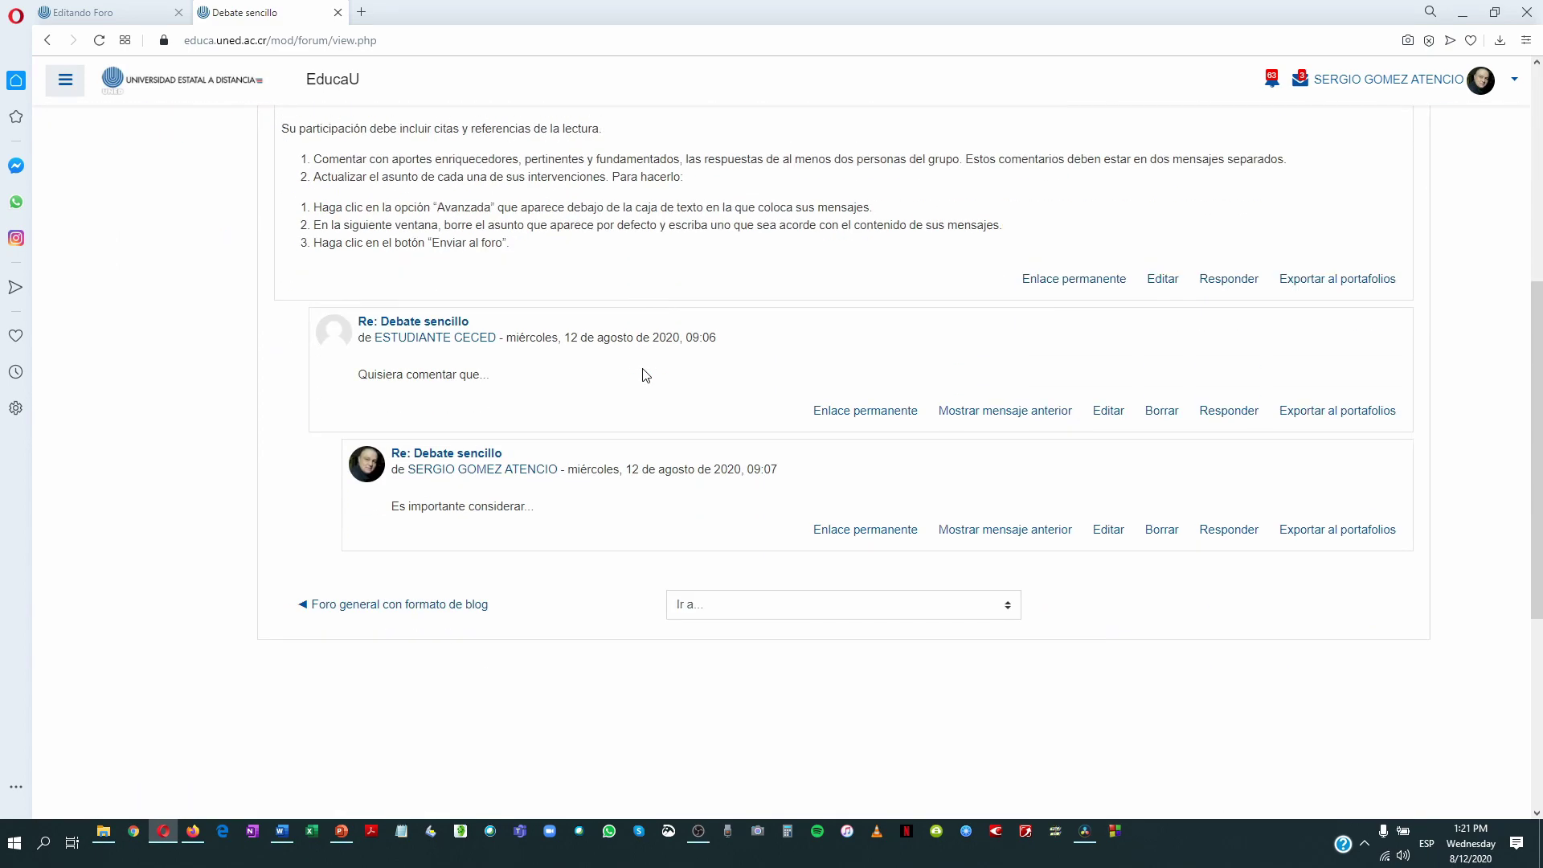
scroll(643, 374, up, 3)
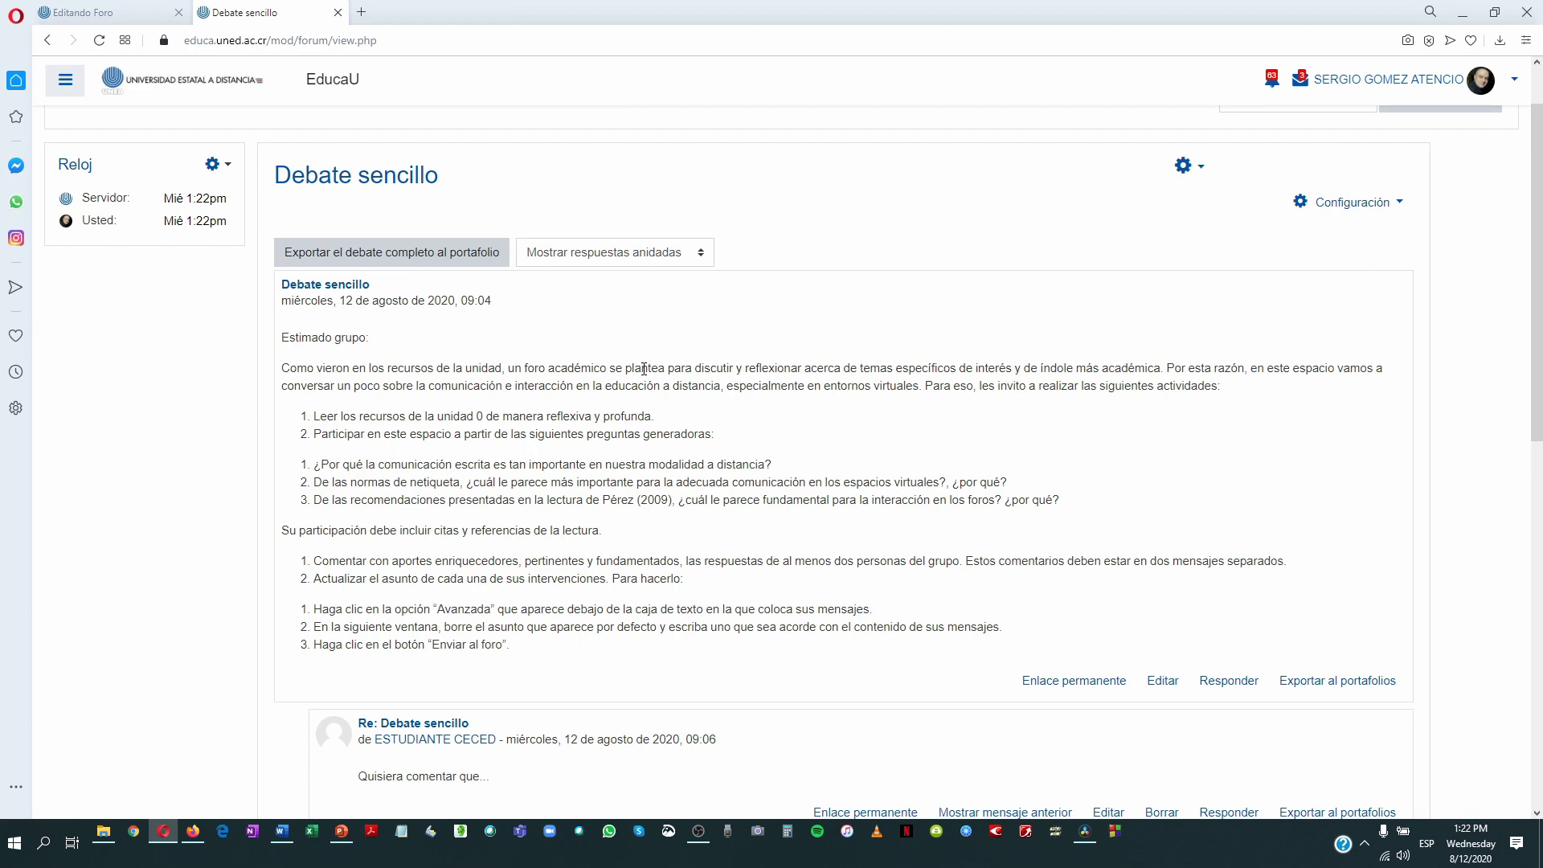
scroll(644, 369, down, 6)
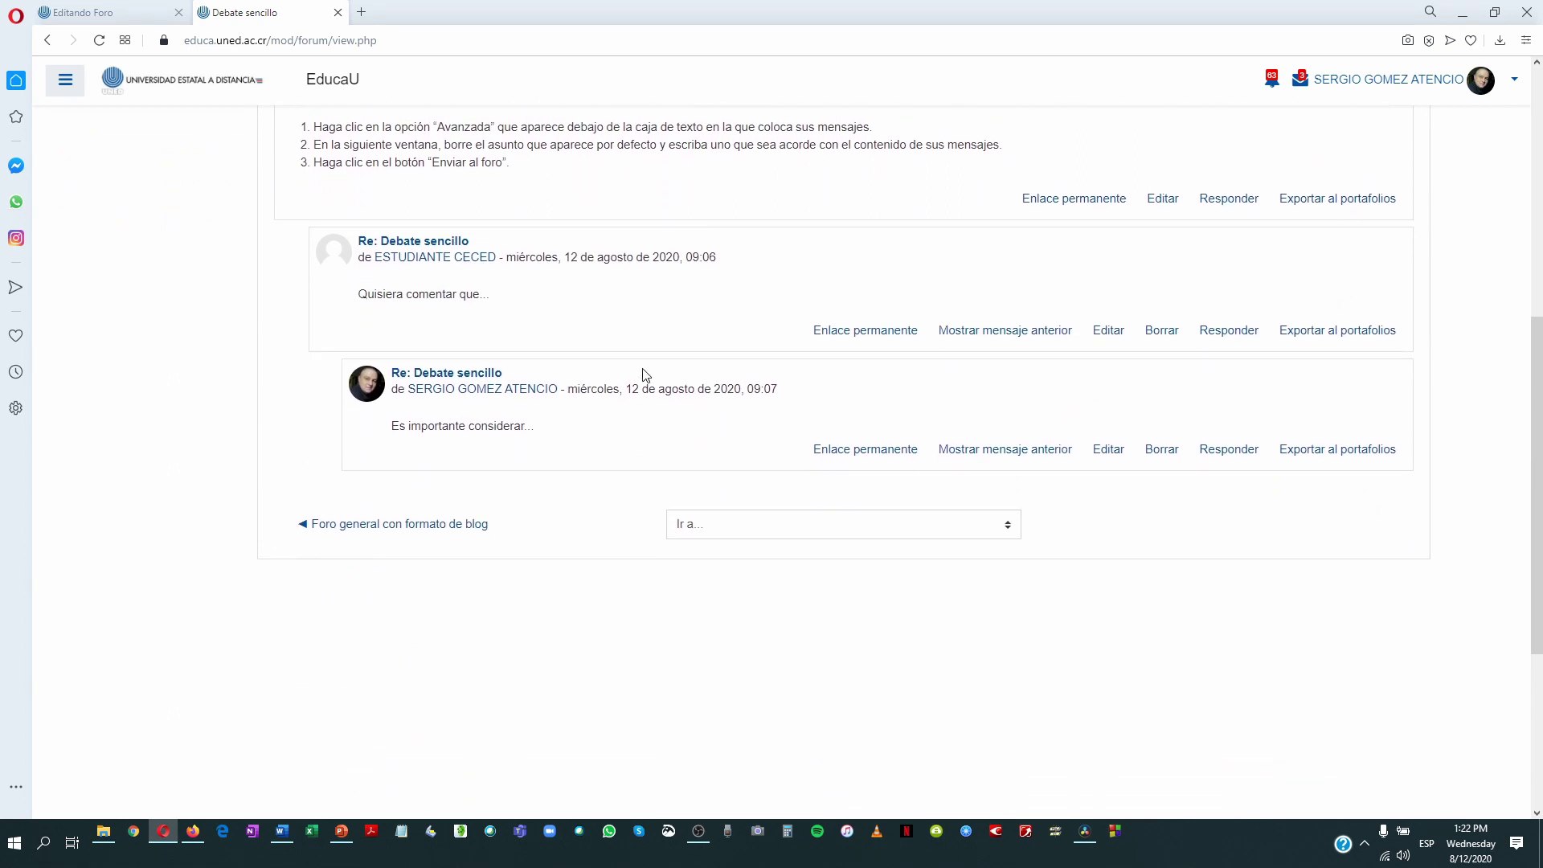
scroll(643, 373, up, 6)
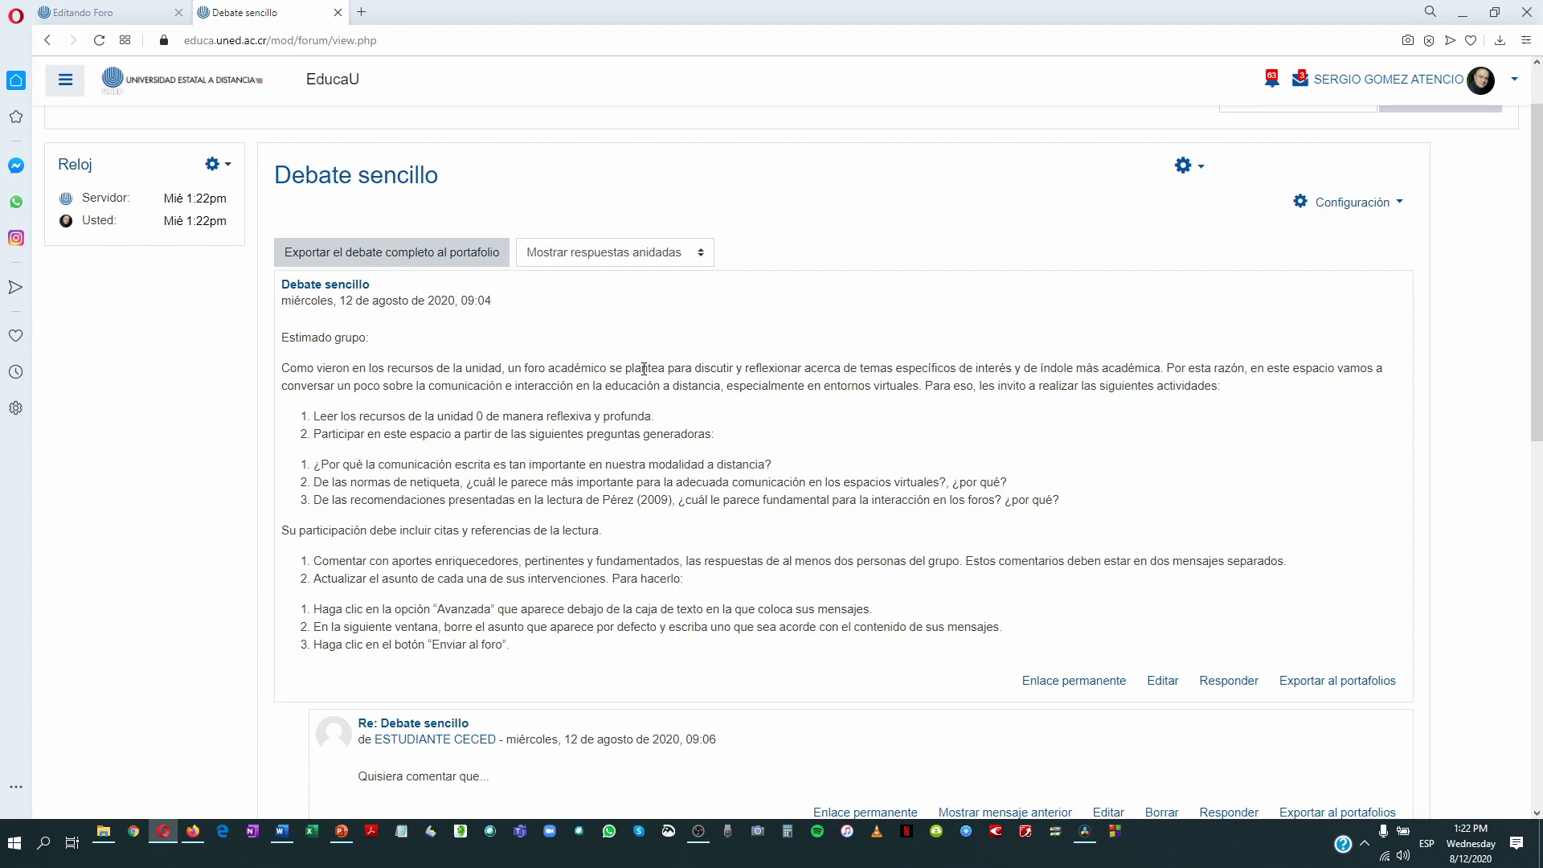
scroll(609, 338, down, 4)
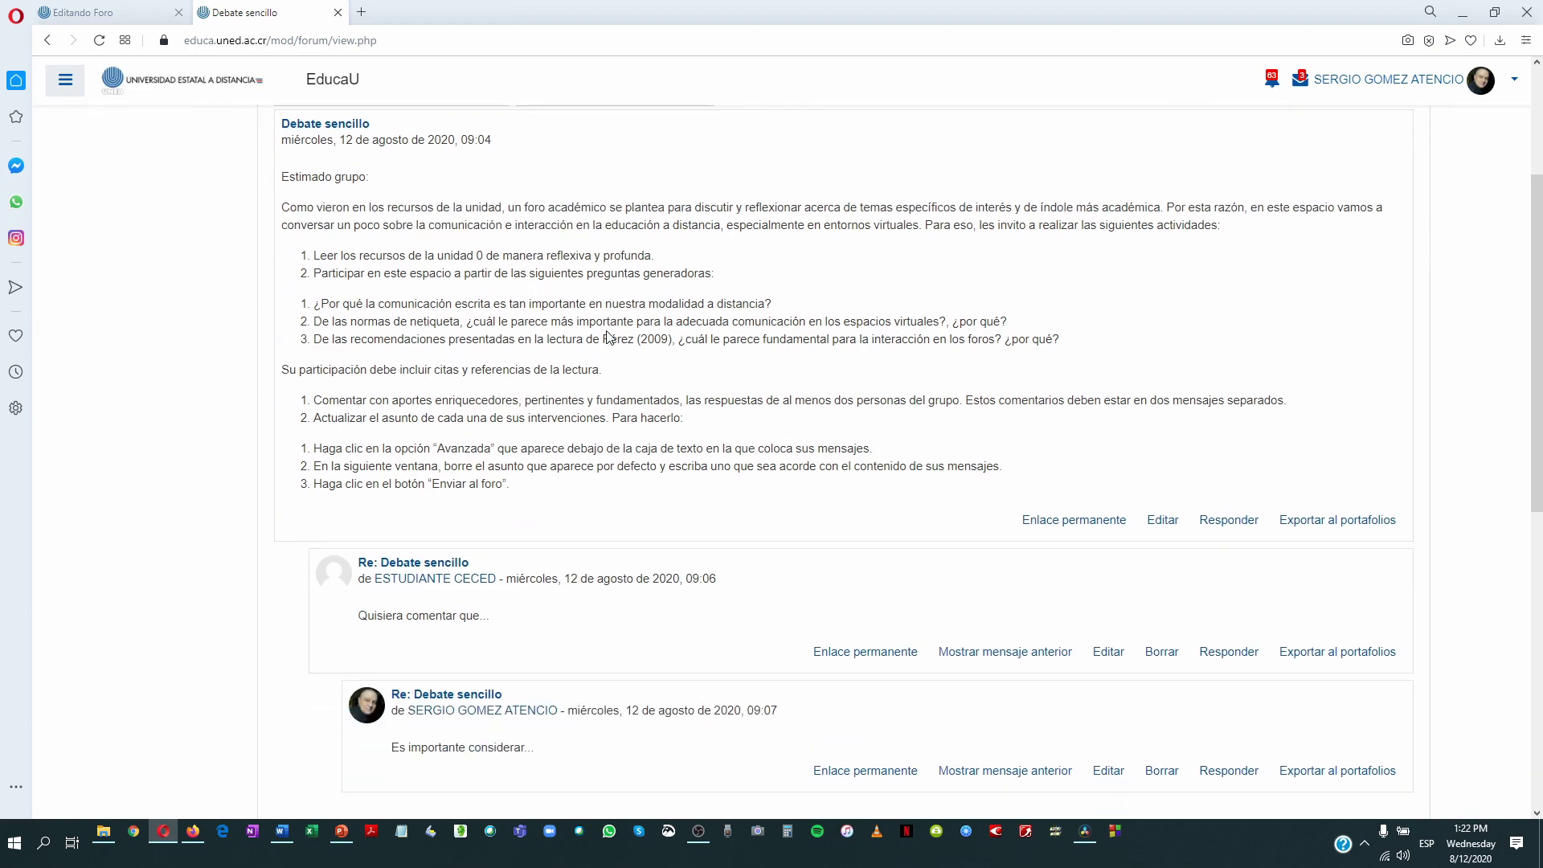
scroll(610, 338, up, 3)
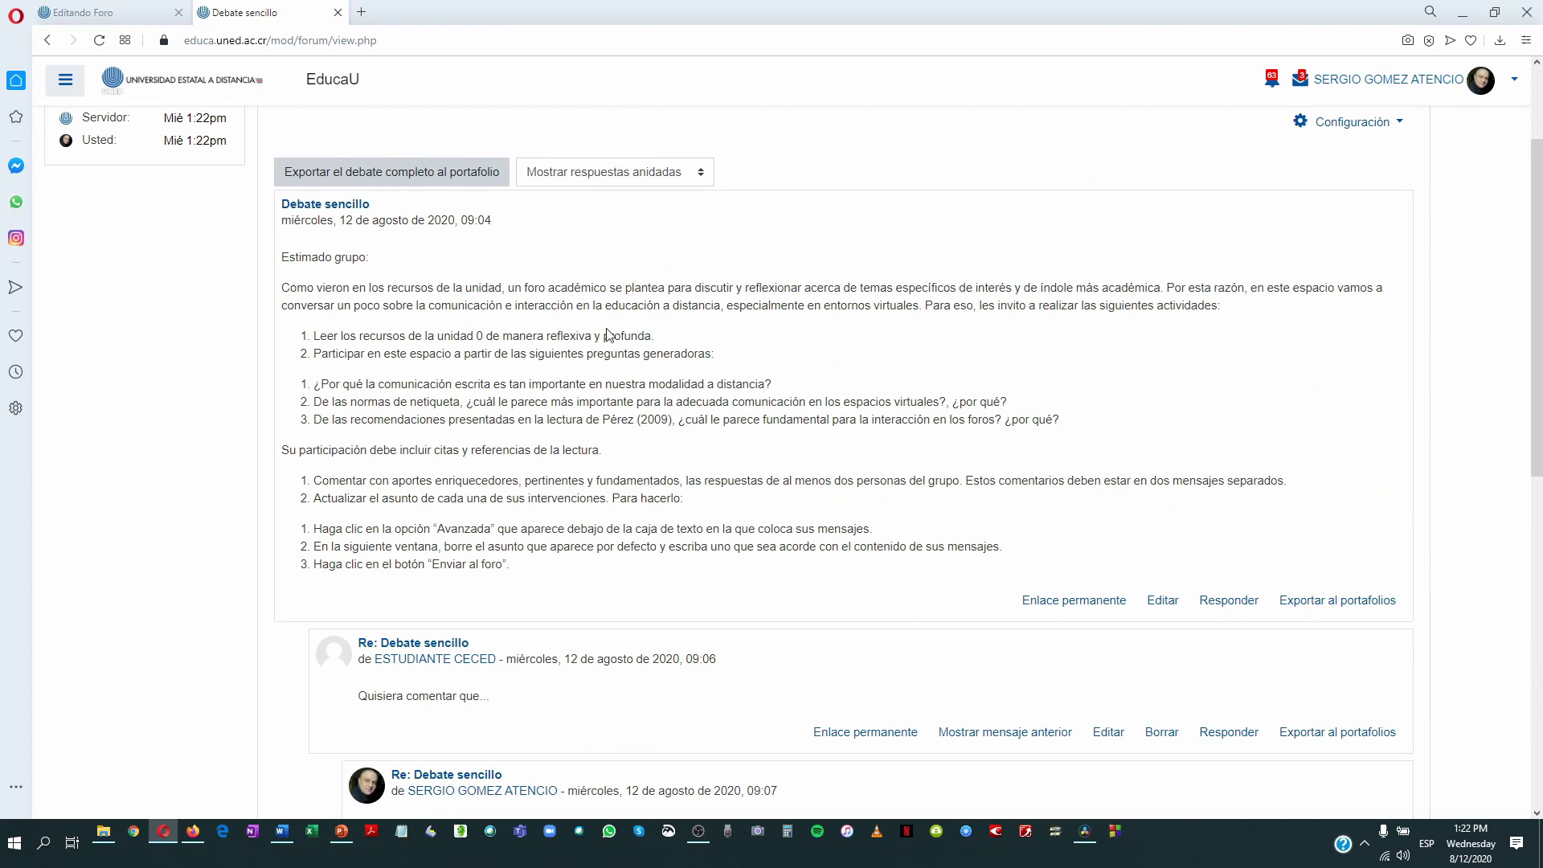
Review the reply display options of the "Debate sencillo" forum and examine its nested replies
click(701, 175)
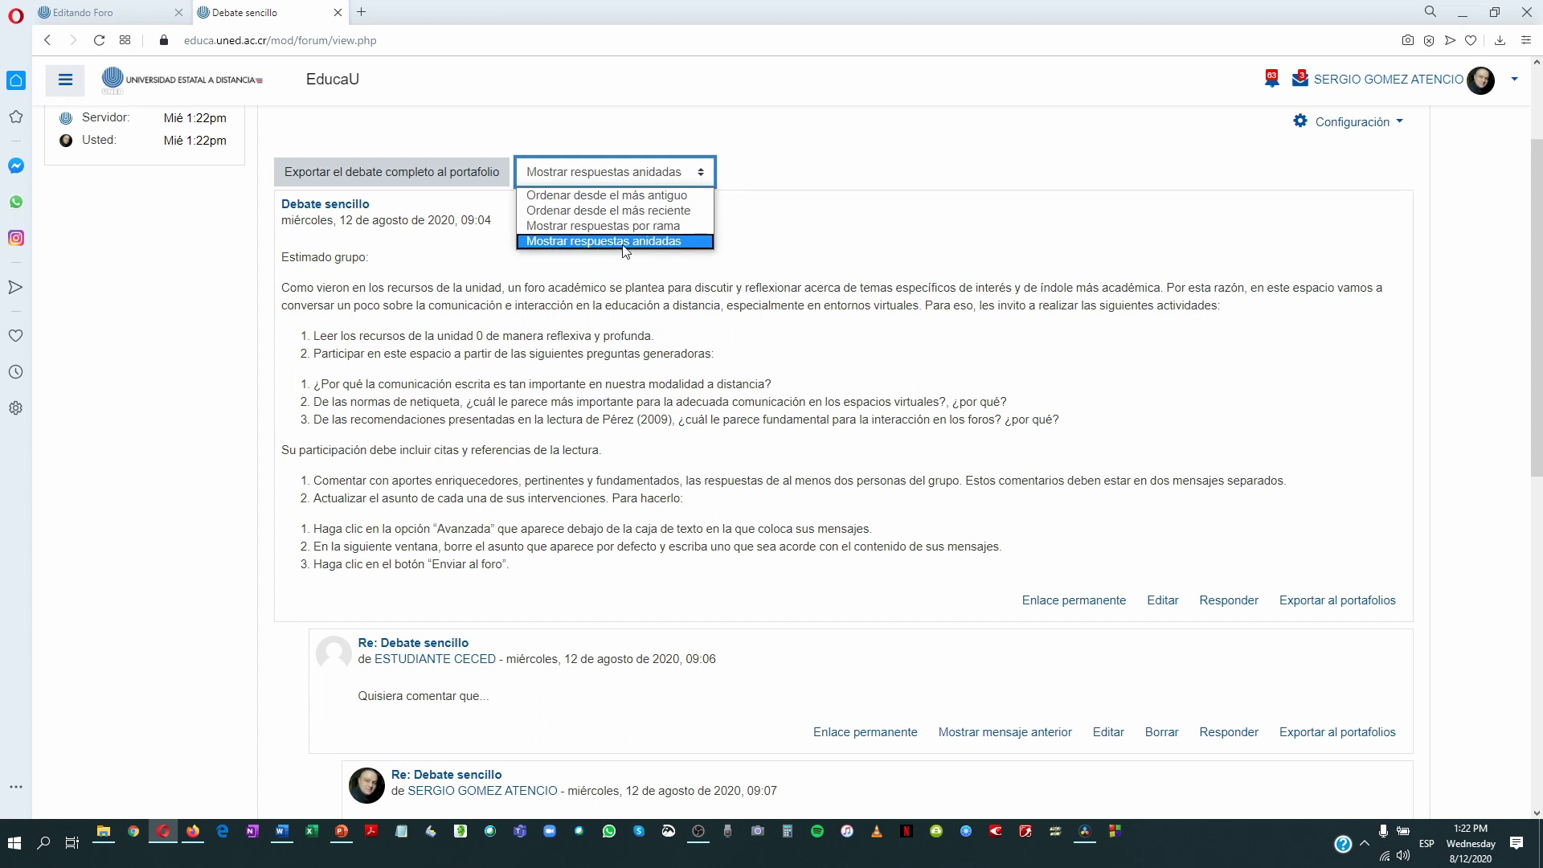
click(636, 350)
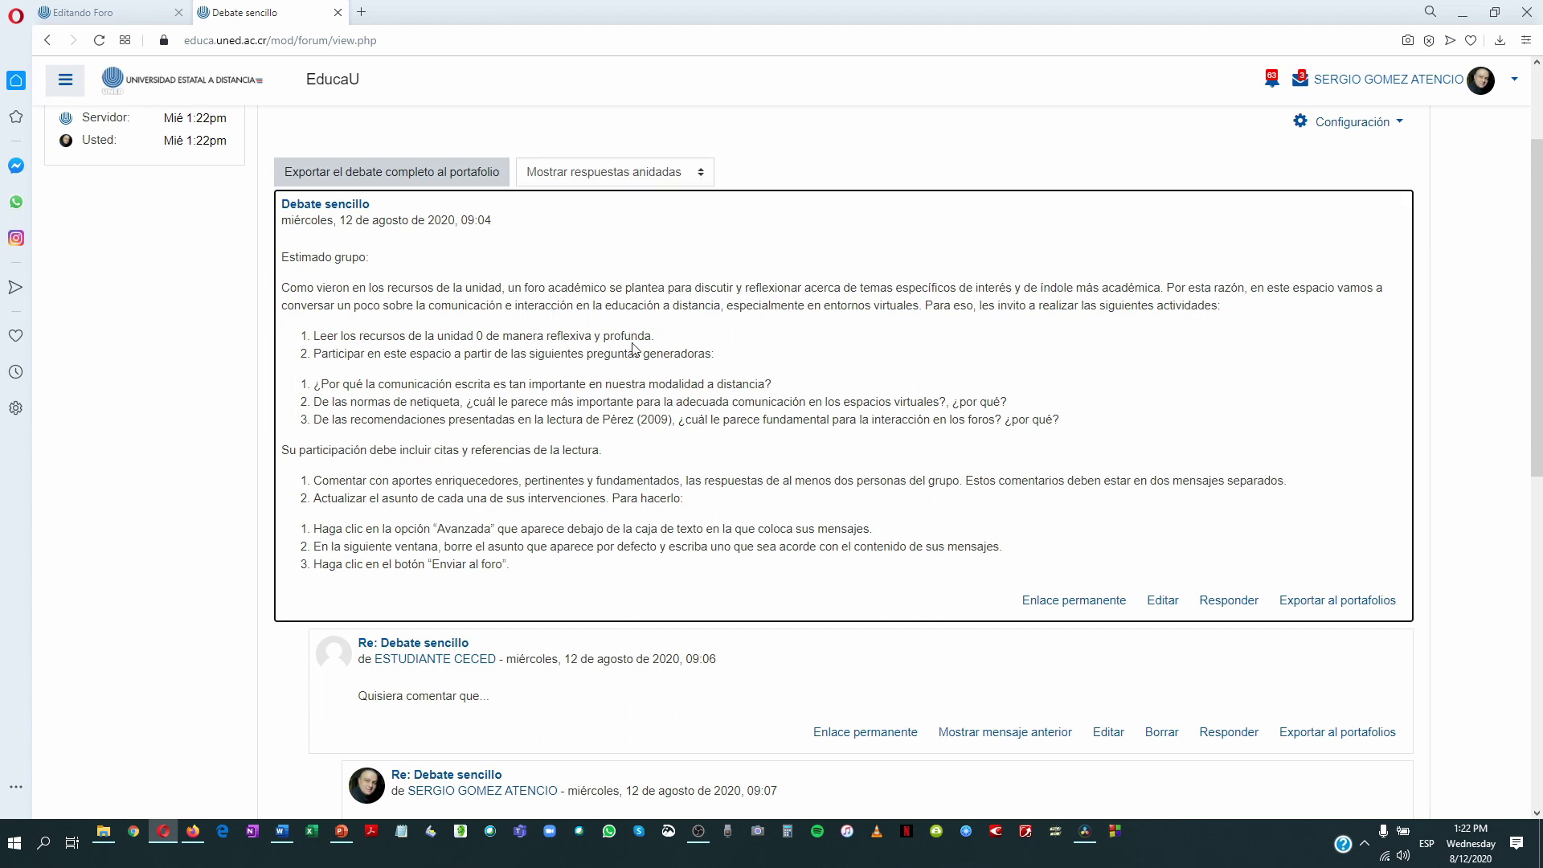
scroll(635, 348, down, 5)
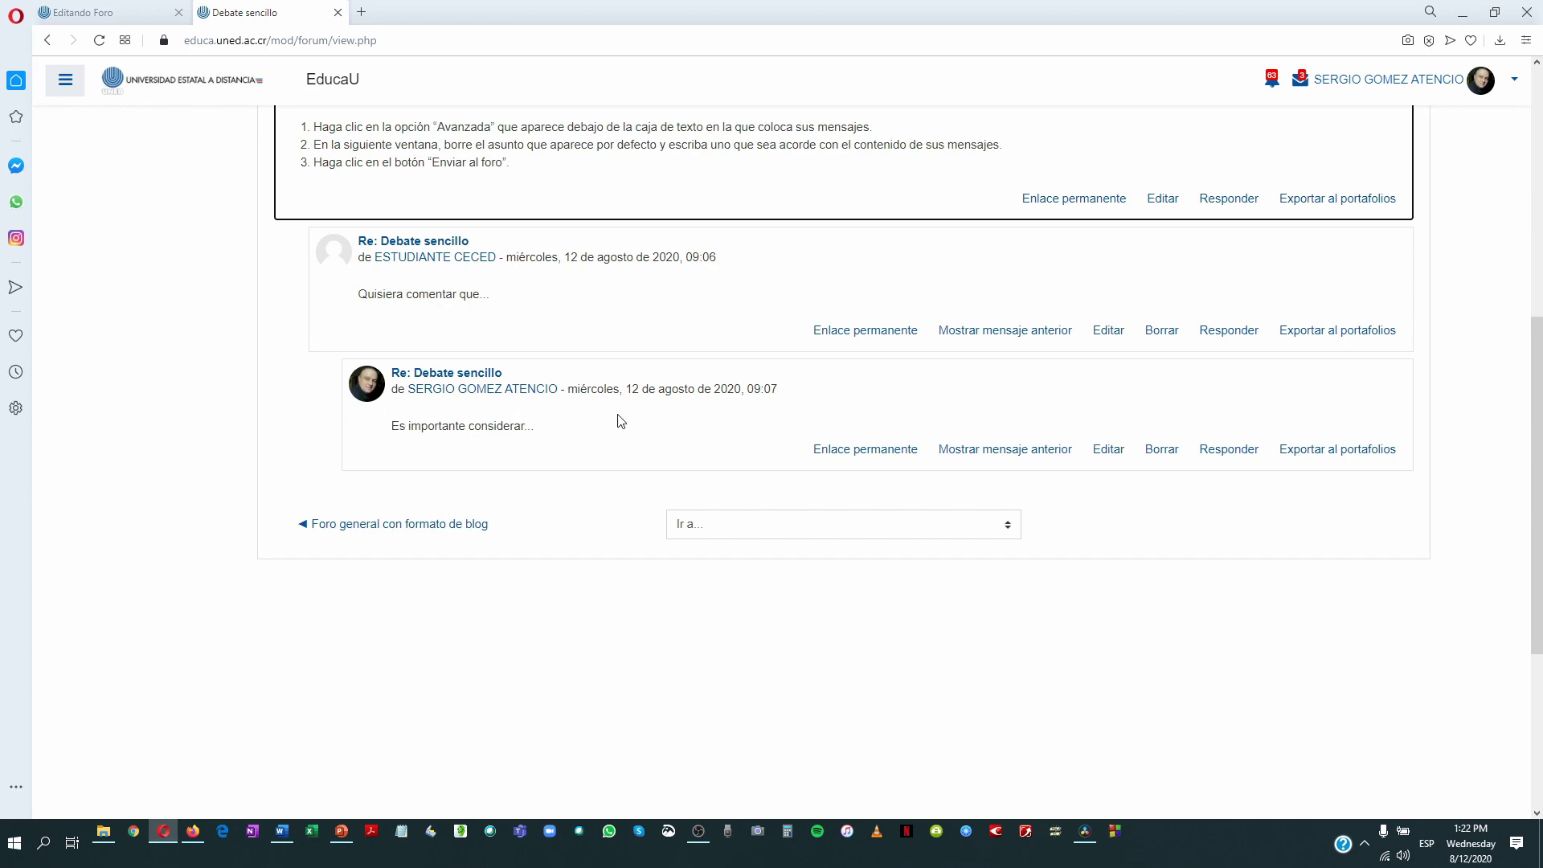
scroll(554, 316, up, 7)
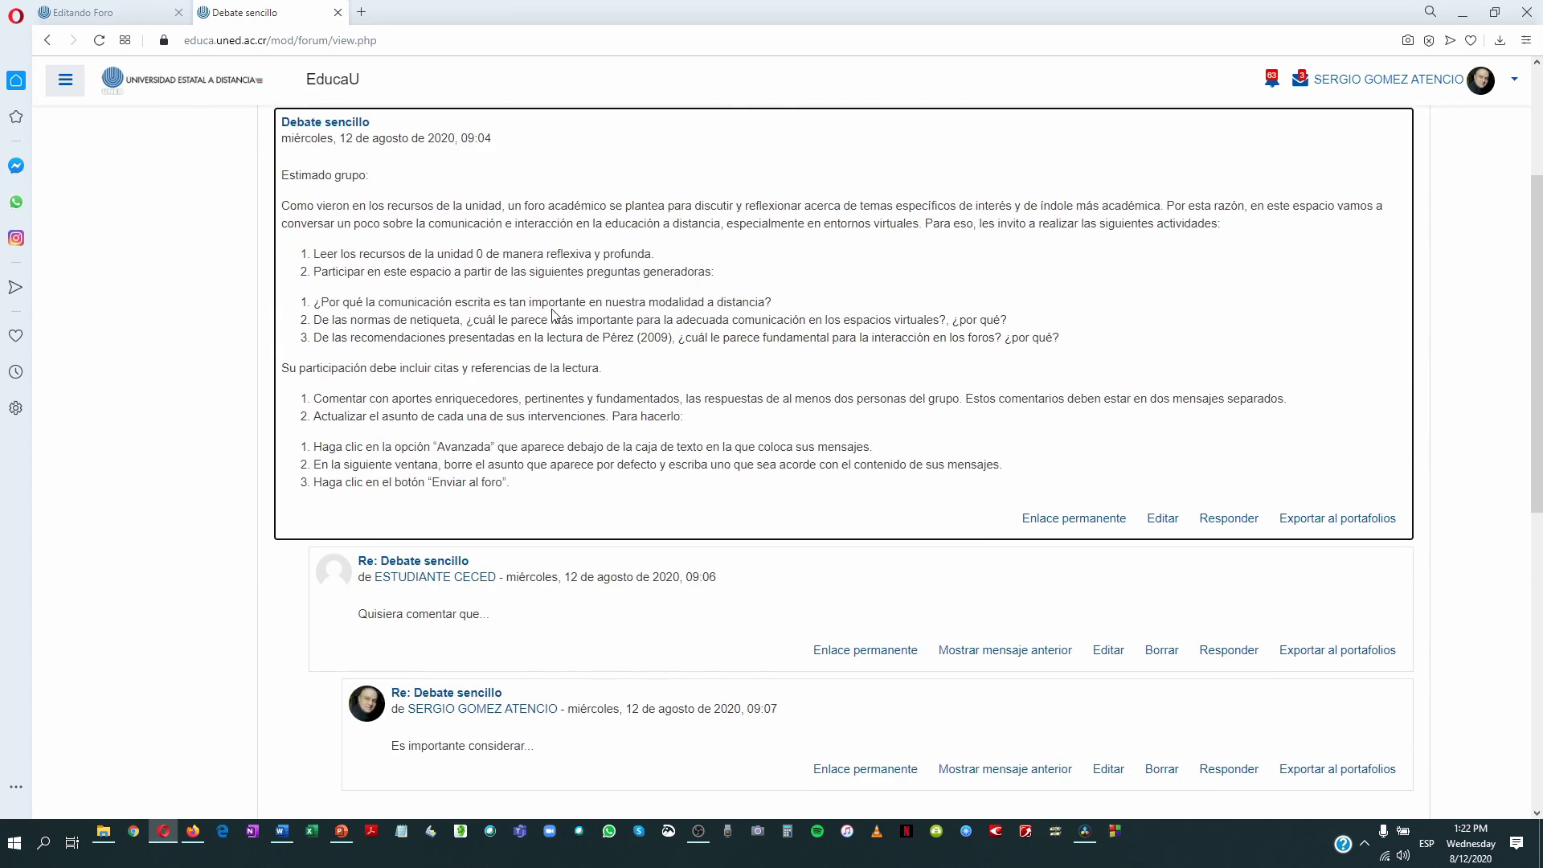
Set the "Debate sencillo" display mode to "Mostrar respuestas por rama" and open the teacher's reply at the deepest level
click(701, 335)
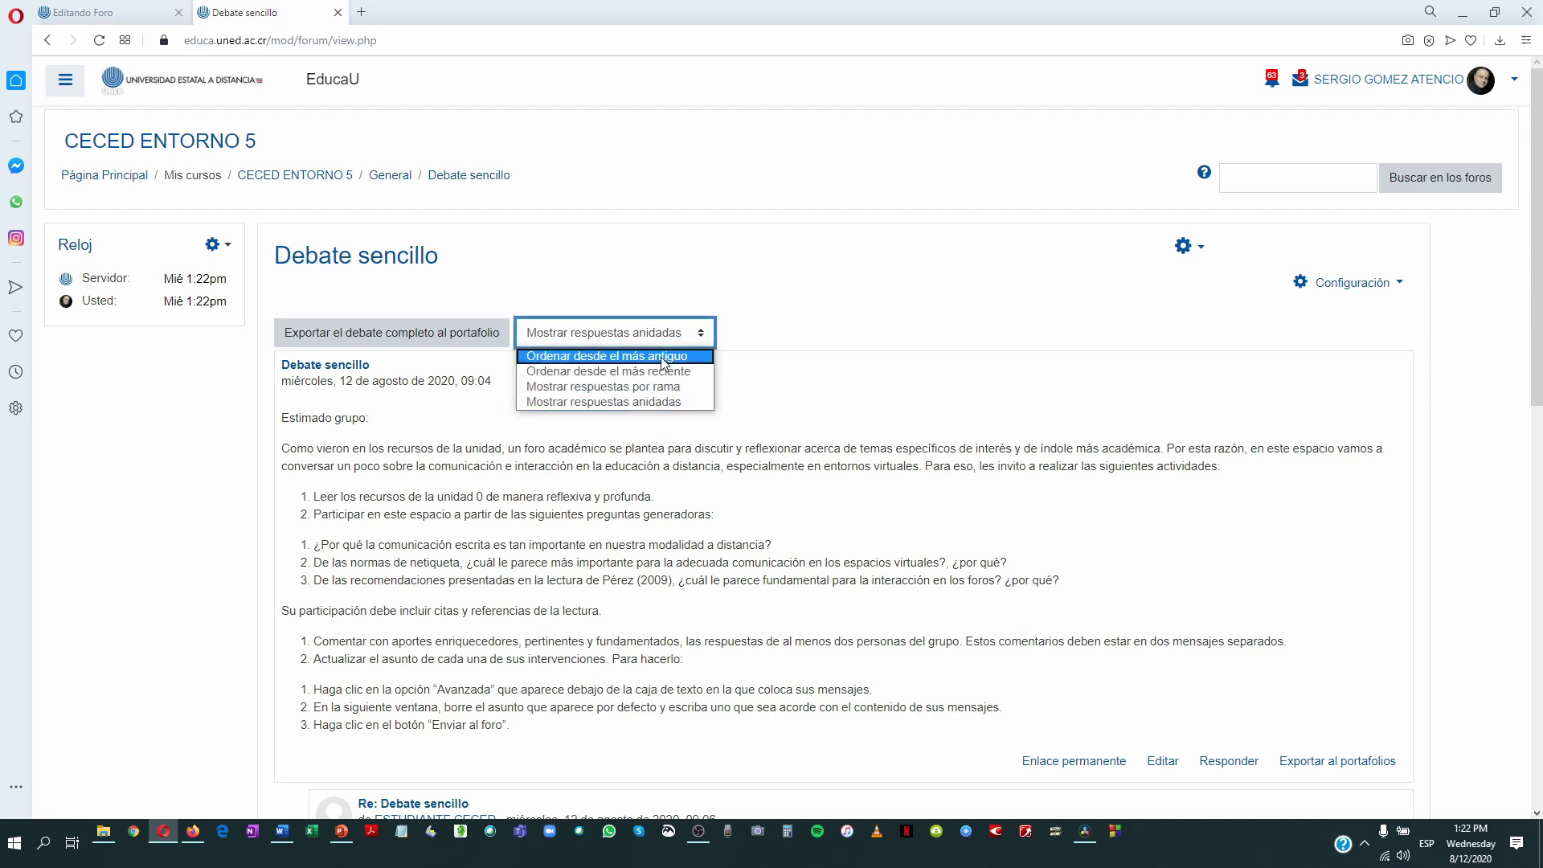
click(628, 386)
scroll(617, 412, down, 5)
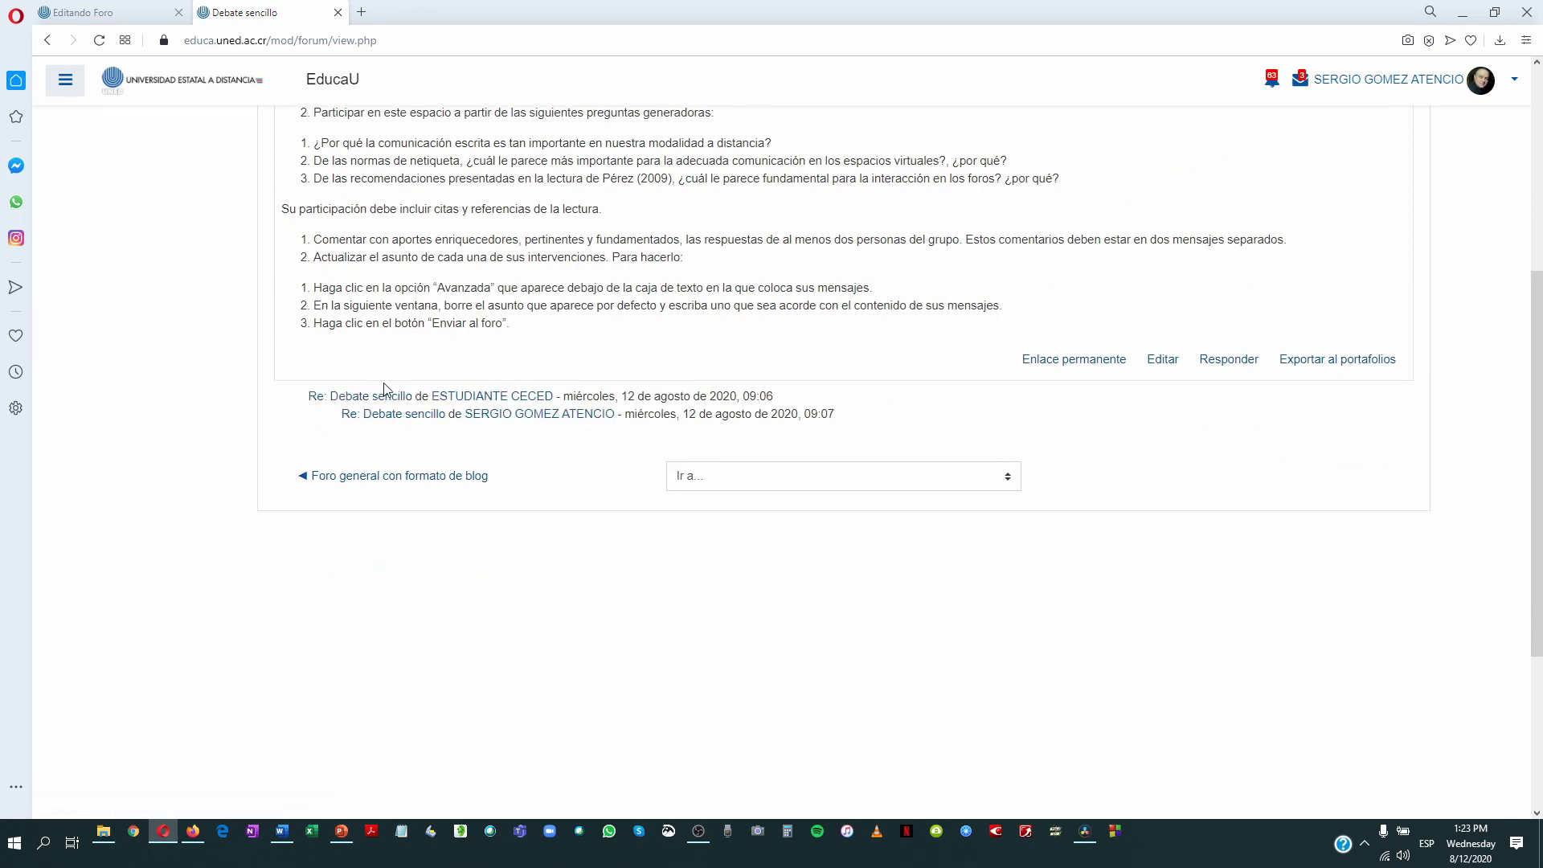
click(412, 417)
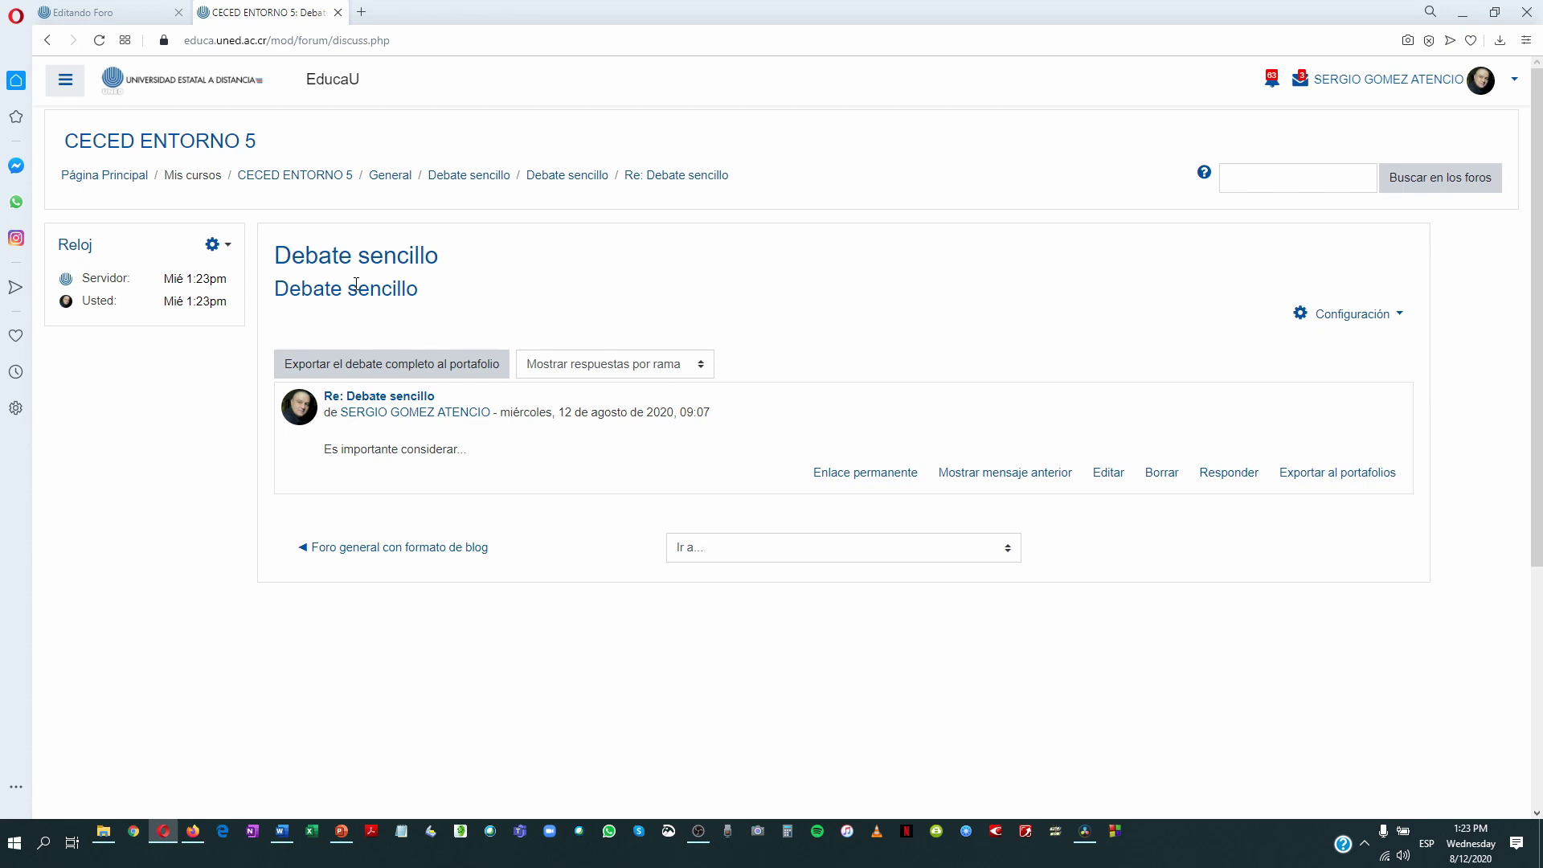
Return to the new forum's settings and enable both its end date and its participation blocking date under Disponibilidad
click(95, 15)
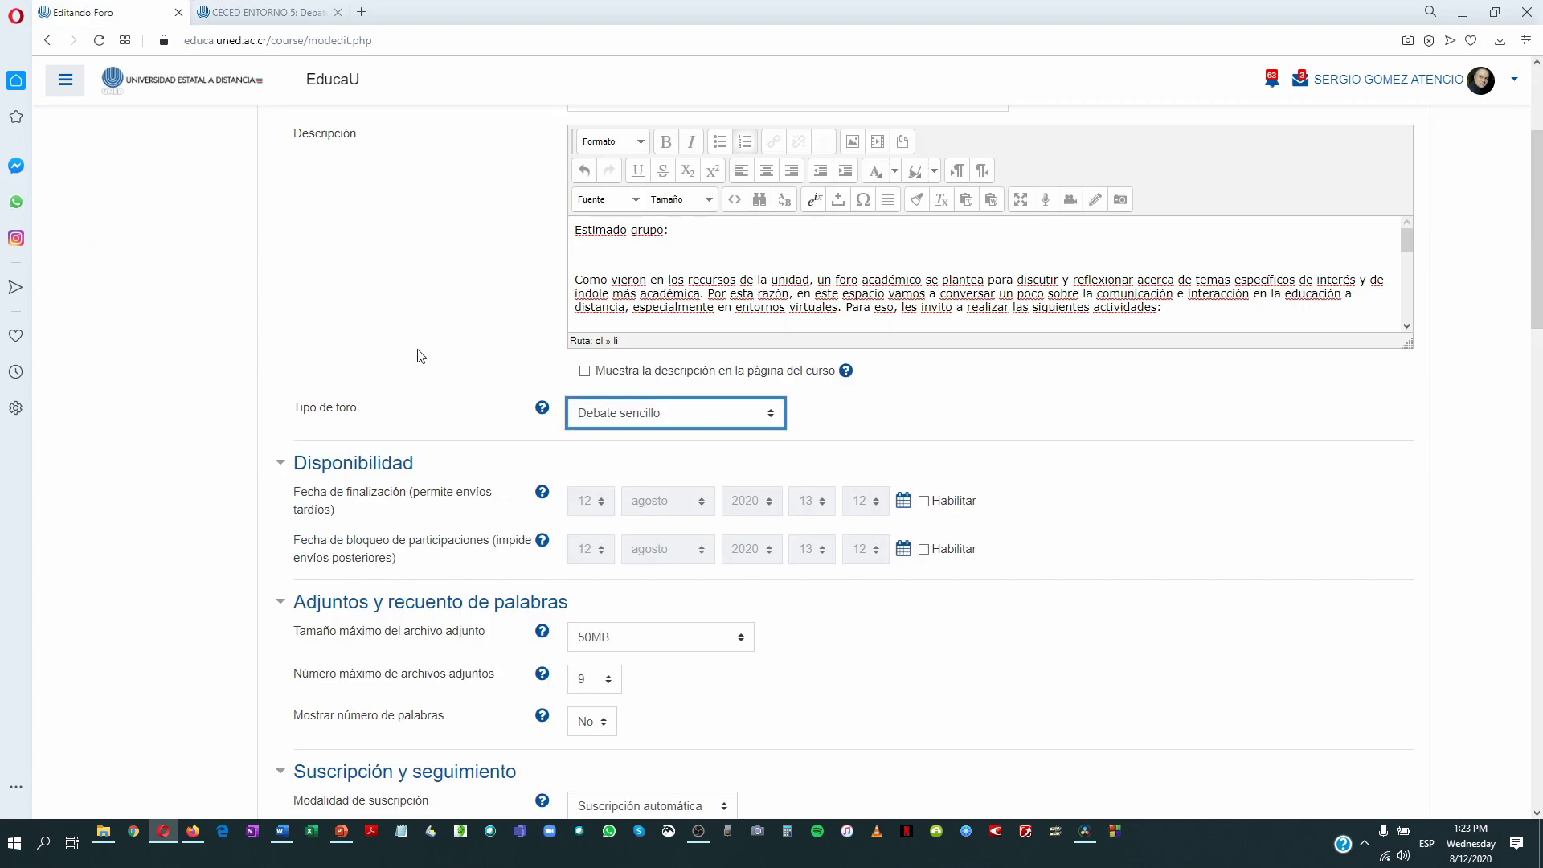
scroll(424, 351, up, 2)
scroll(424, 351, up, 1)
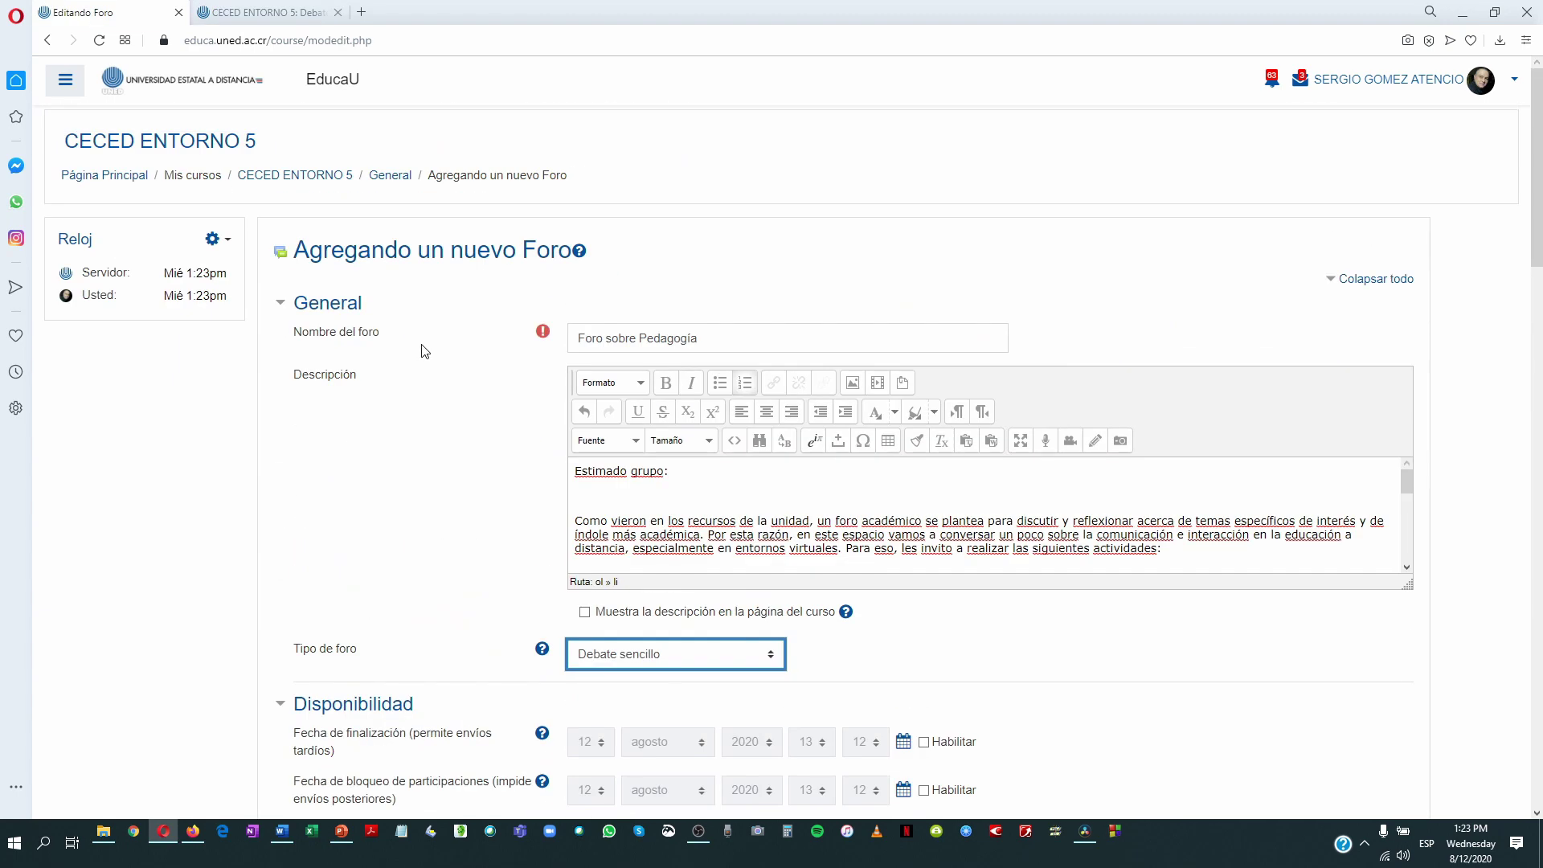
scroll(425, 351, down, 2)
scroll(424, 351, down, 2)
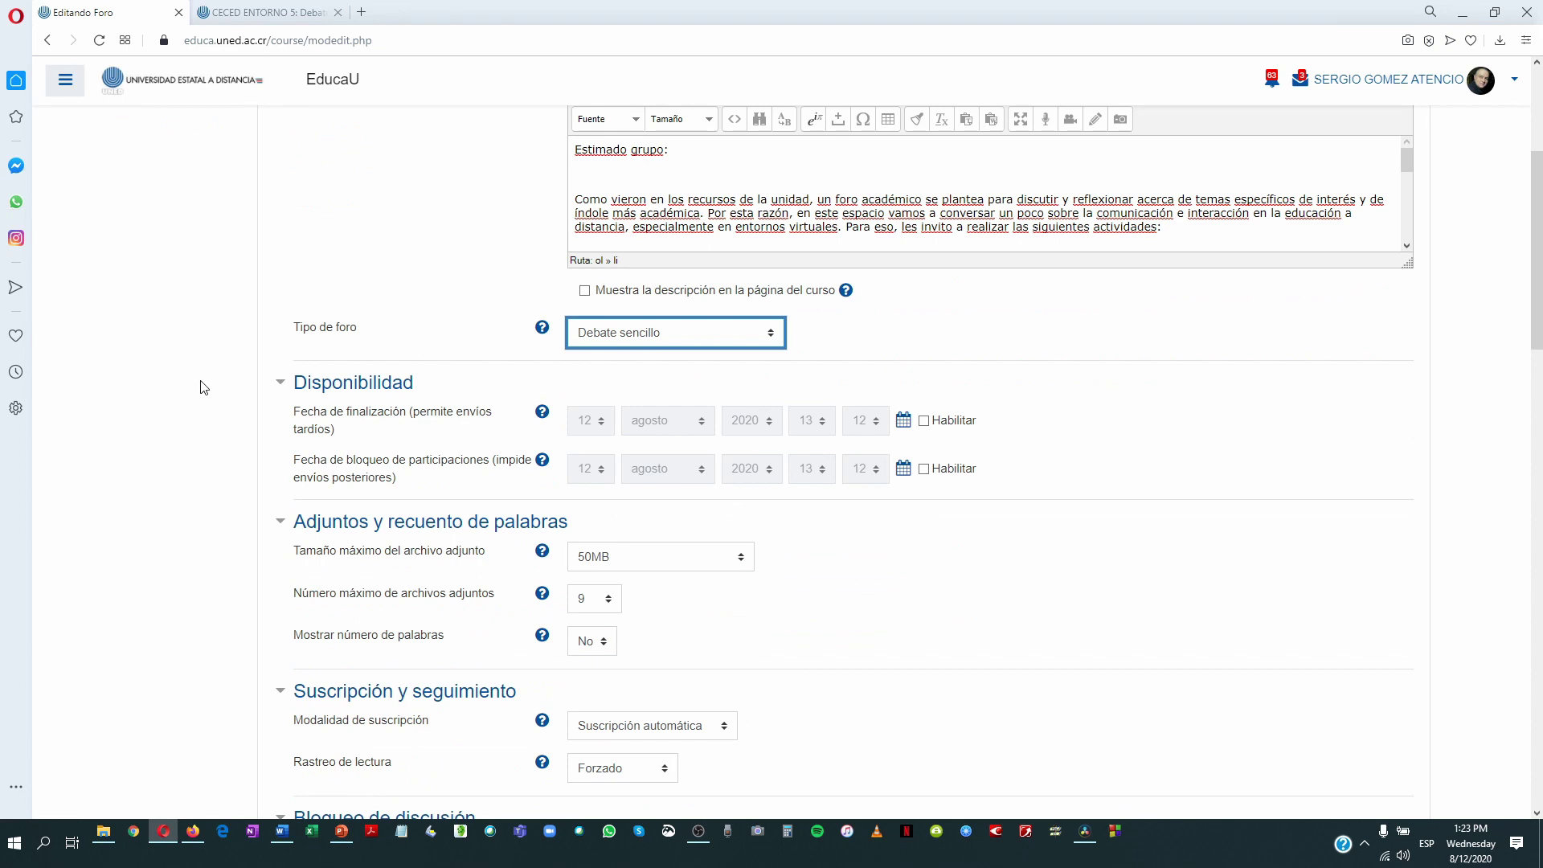
scroll(204, 388, down, 2)
scroll(204, 388, down, 2)
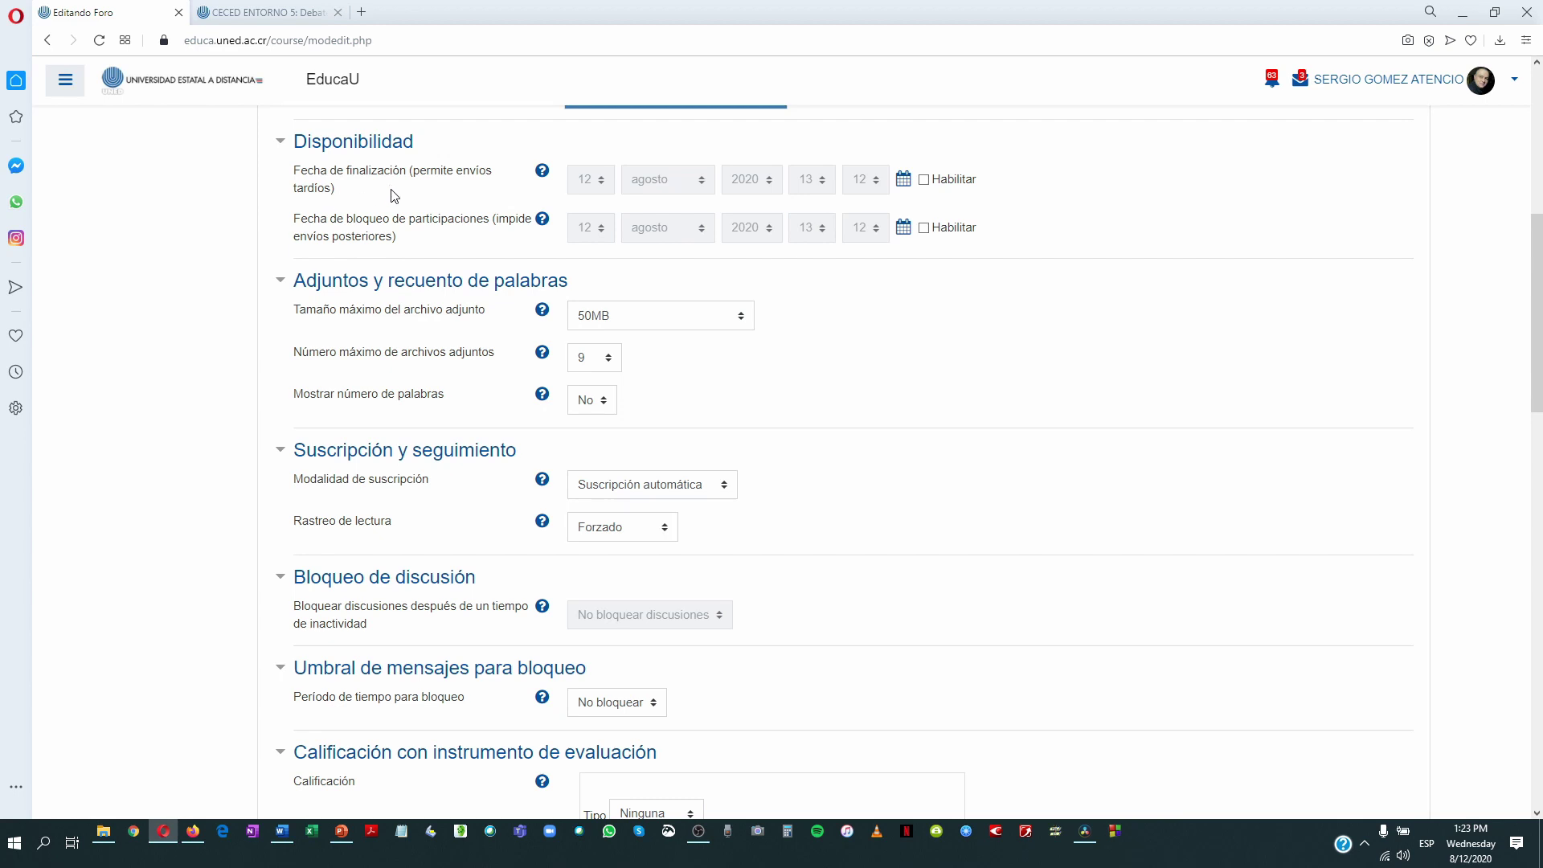
click(923, 182)
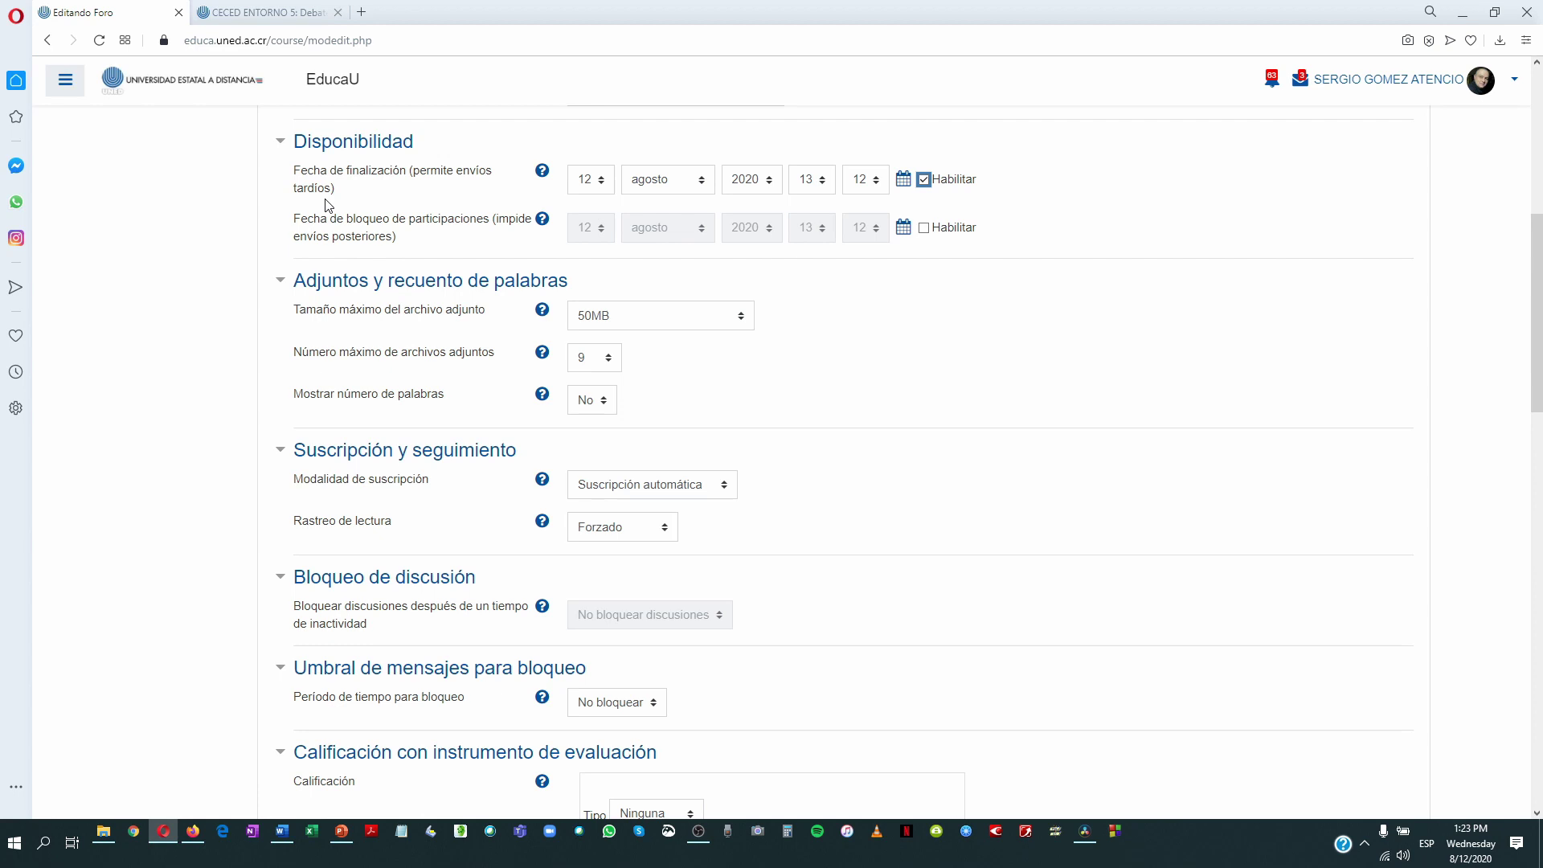
click(923, 228)
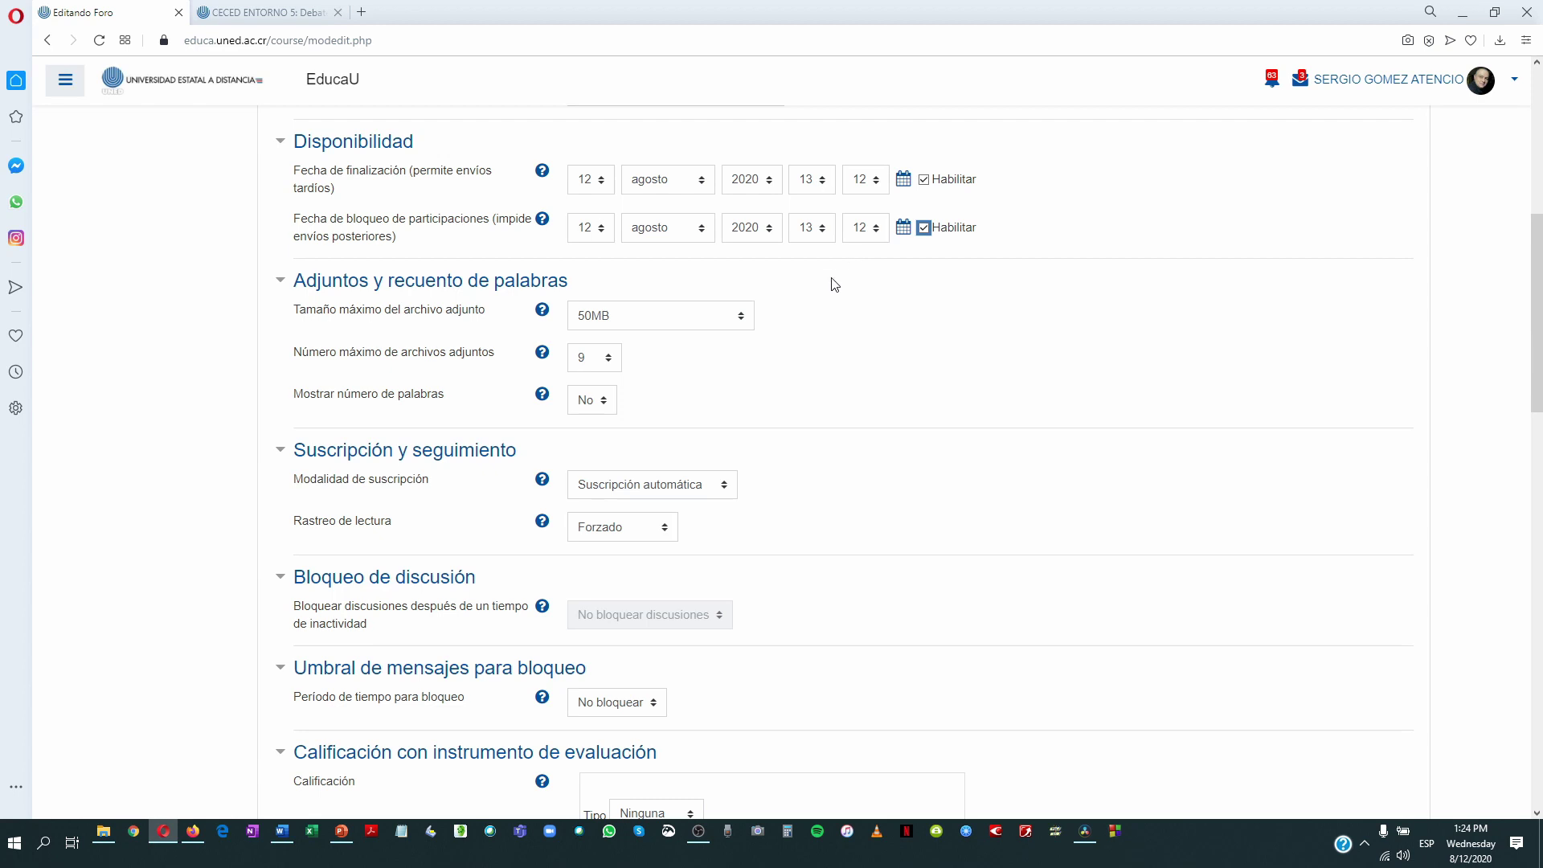
Examine the maximum attachment size choices and the other options under "Adjuntos y recuento de palabras"
scroll(833, 285, down, 1)
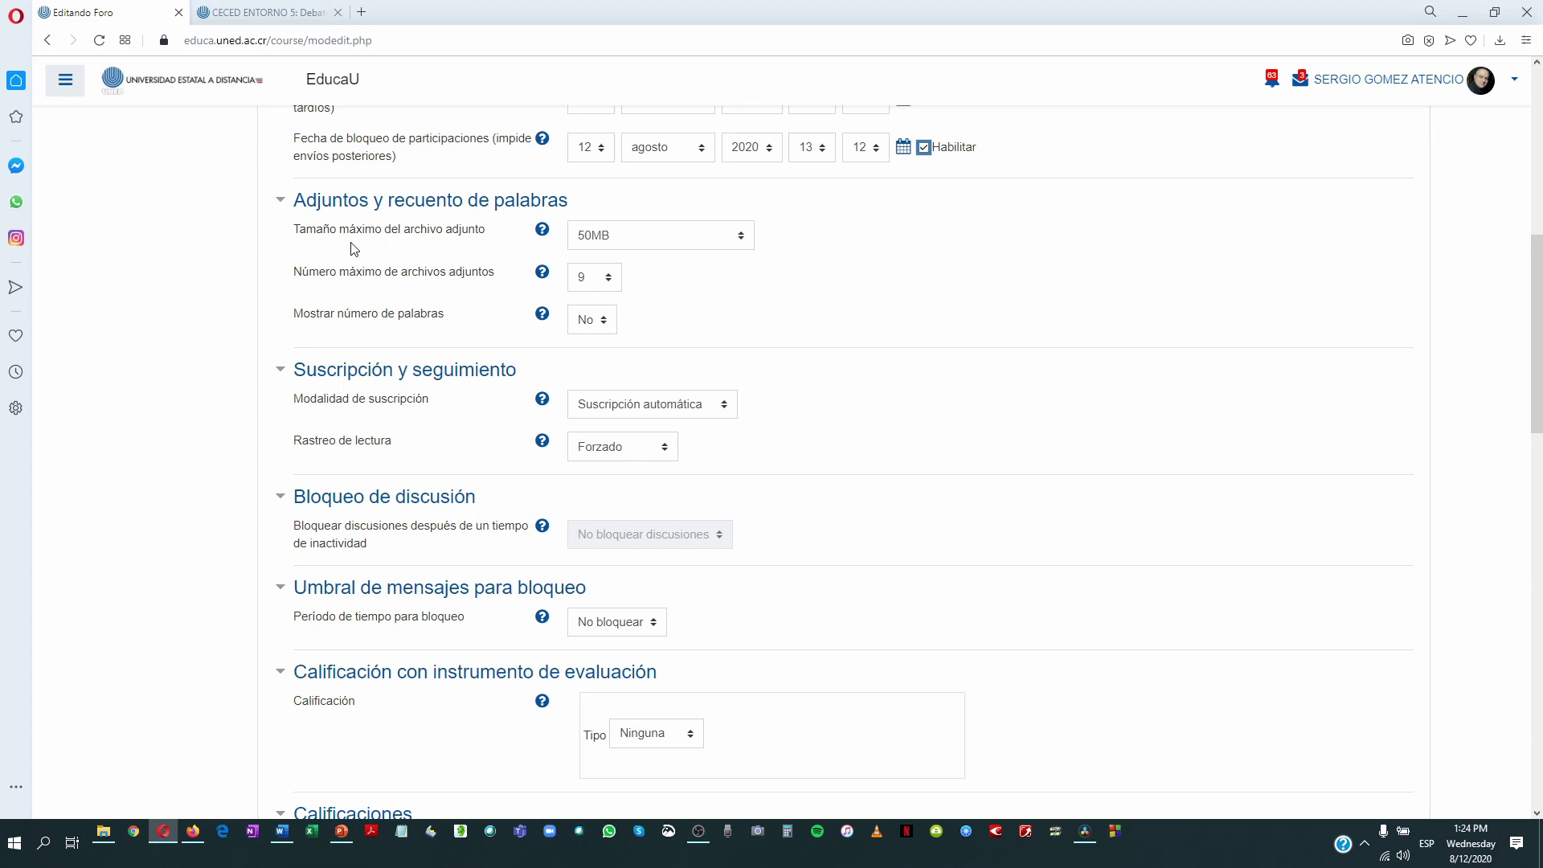
click(742, 243)
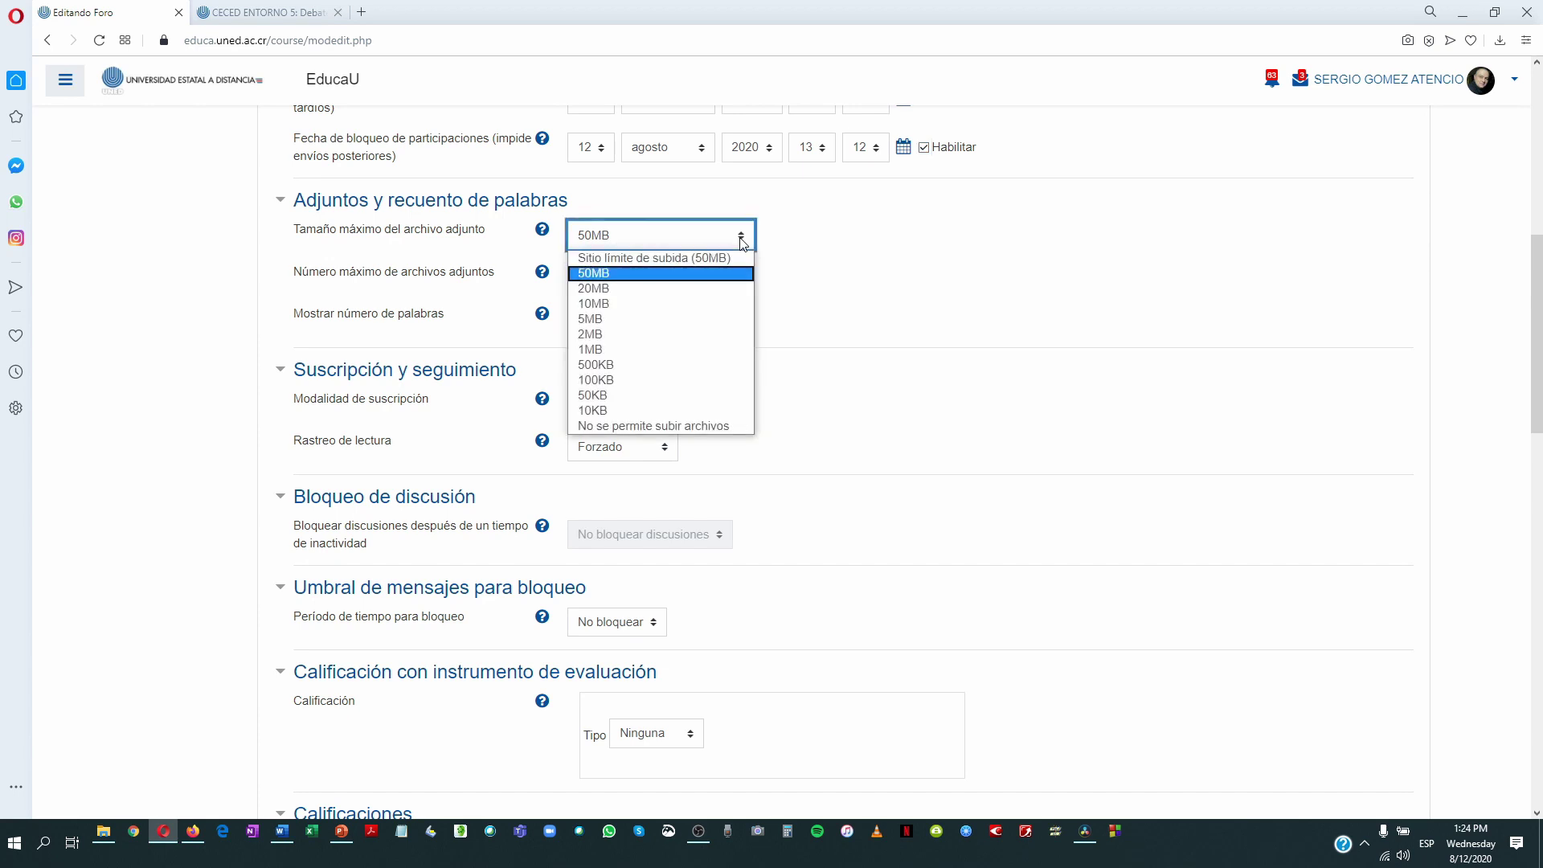
click(844, 249)
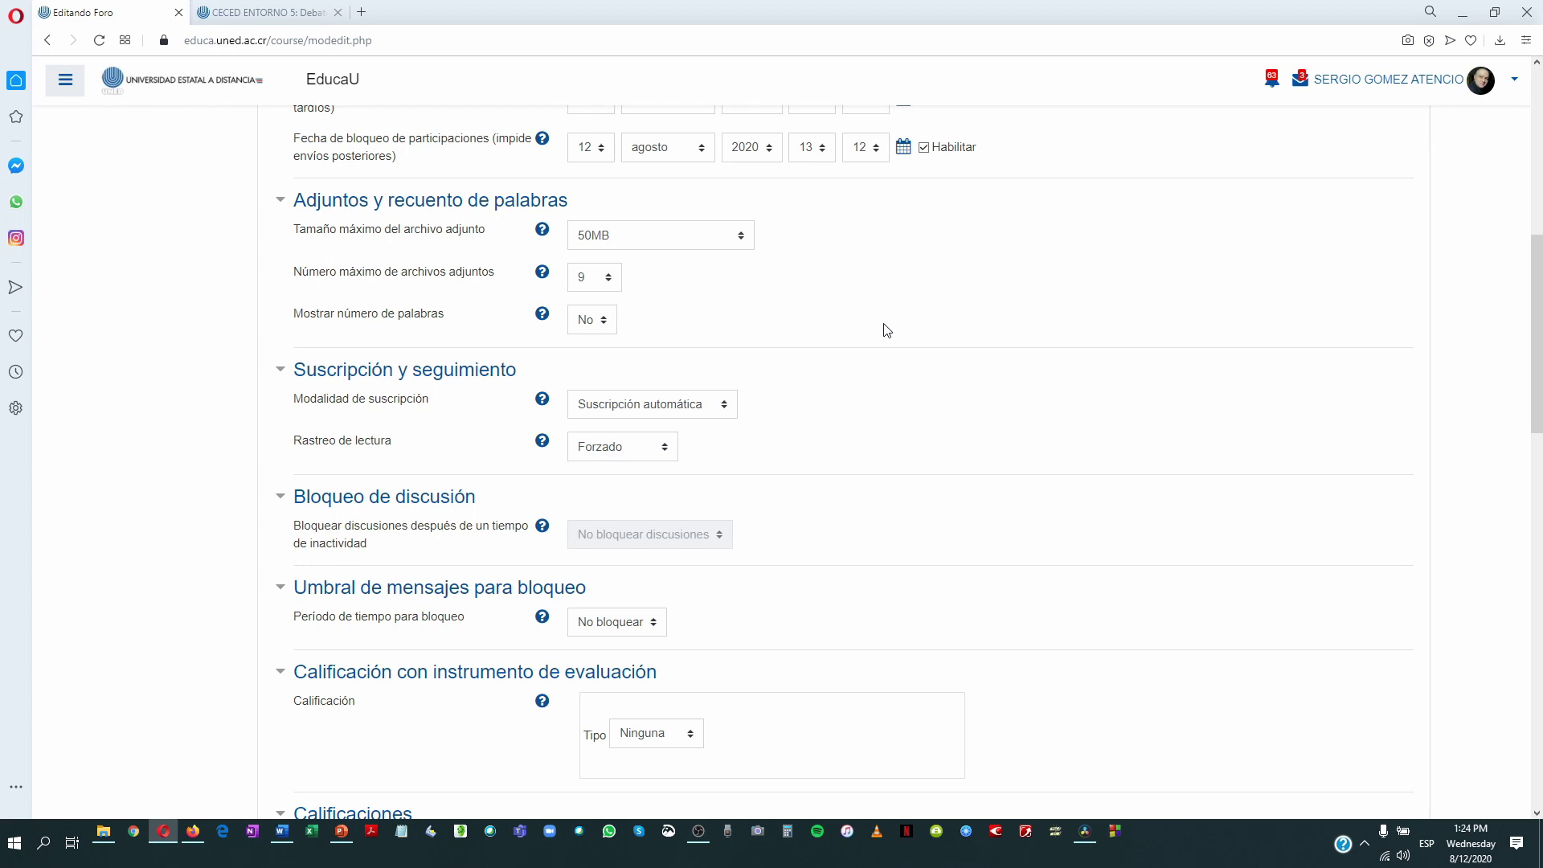
scroll(887, 330, down, 1)
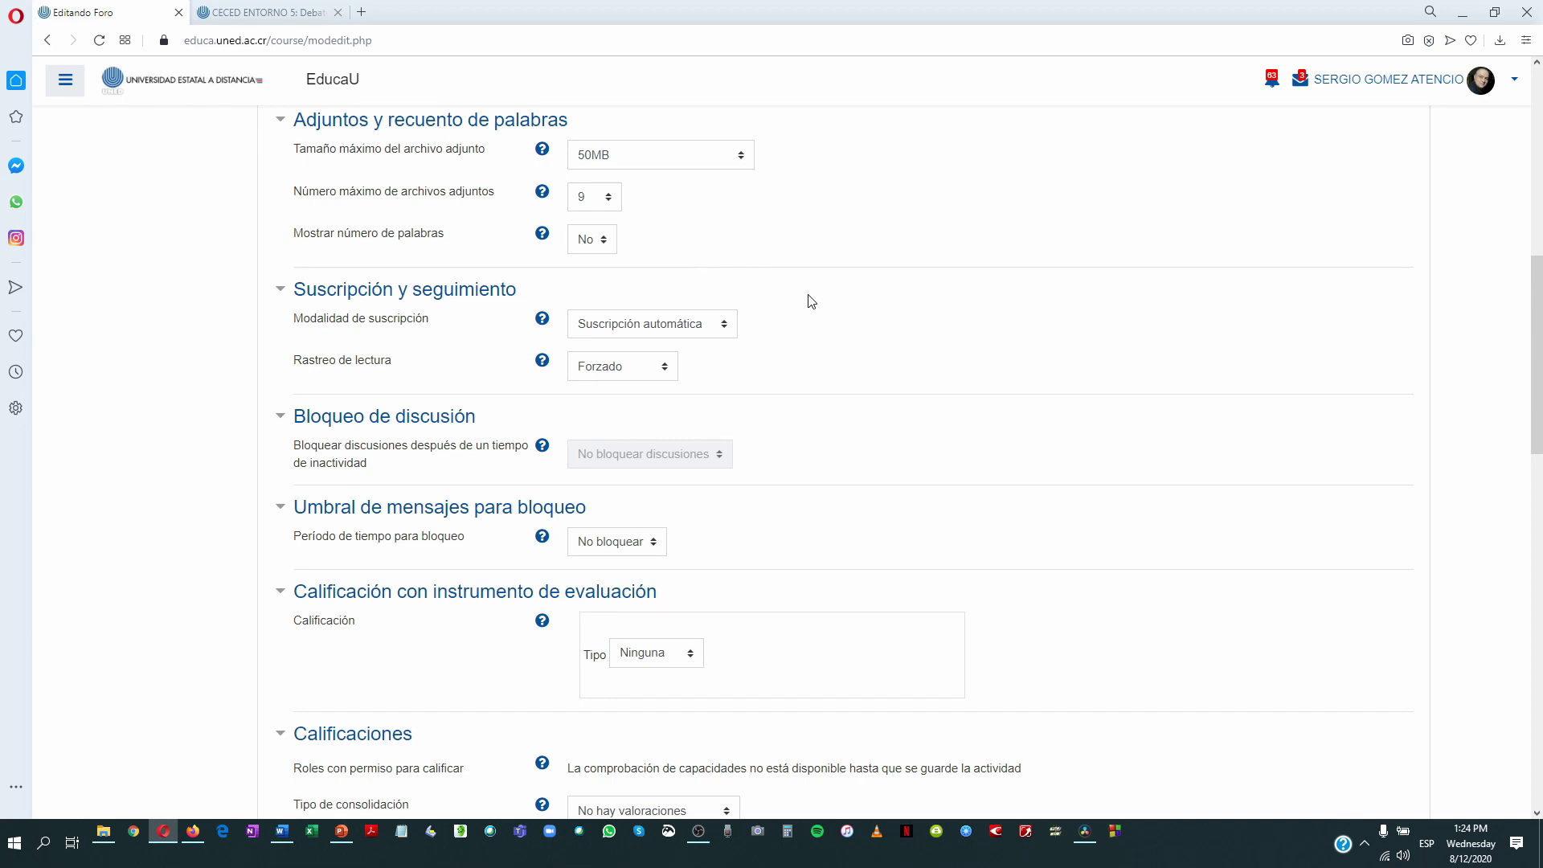
Examine the available subscription modes under "Suscripción y seguimiento", keeping "Suscripción automática"
scroll(811, 302, down, 1)
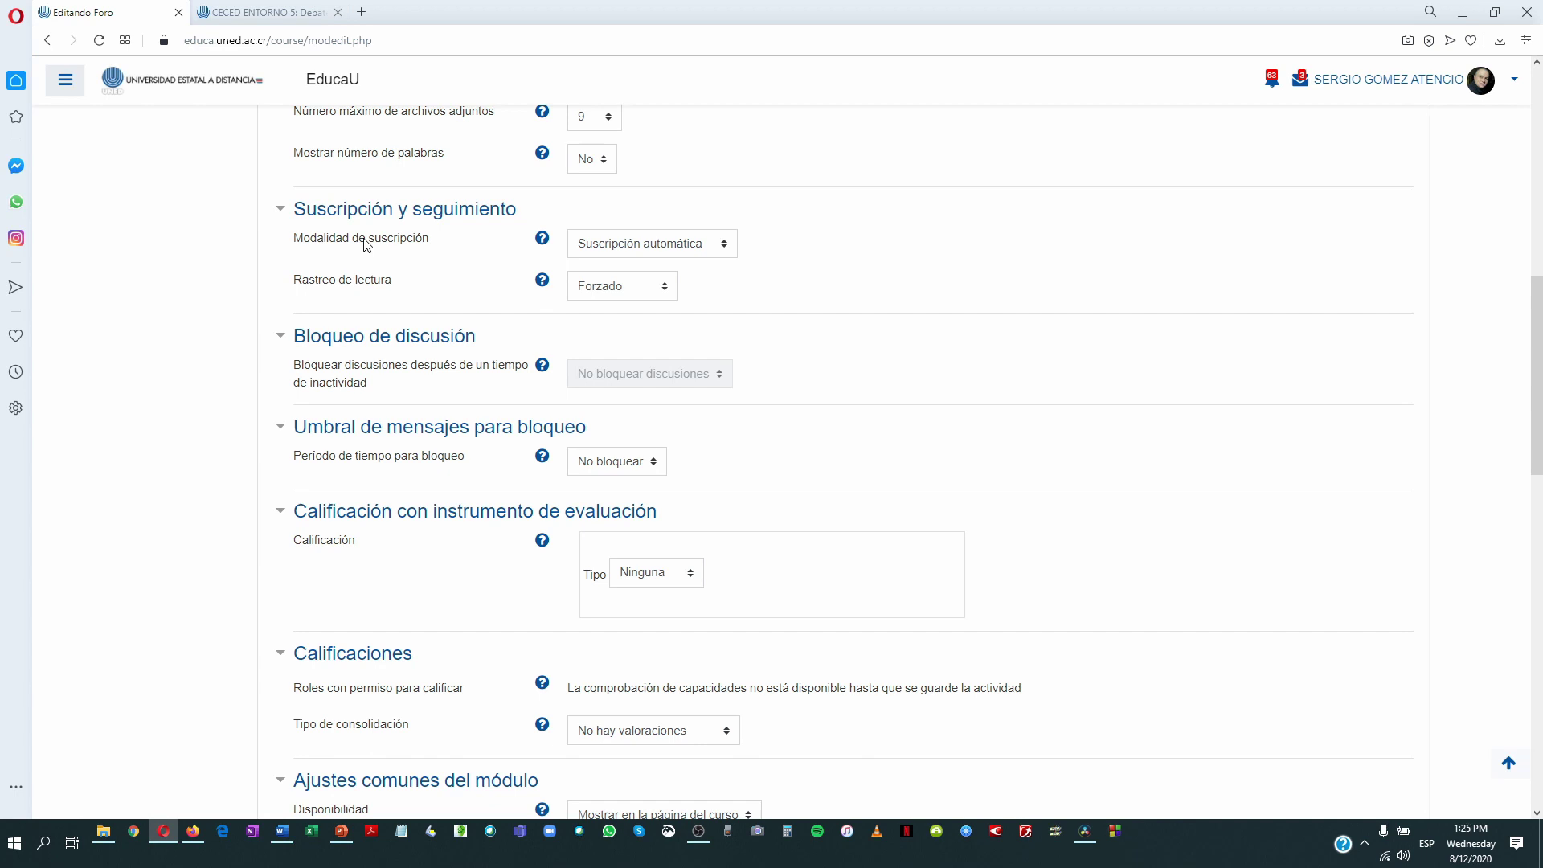
click(726, 248)
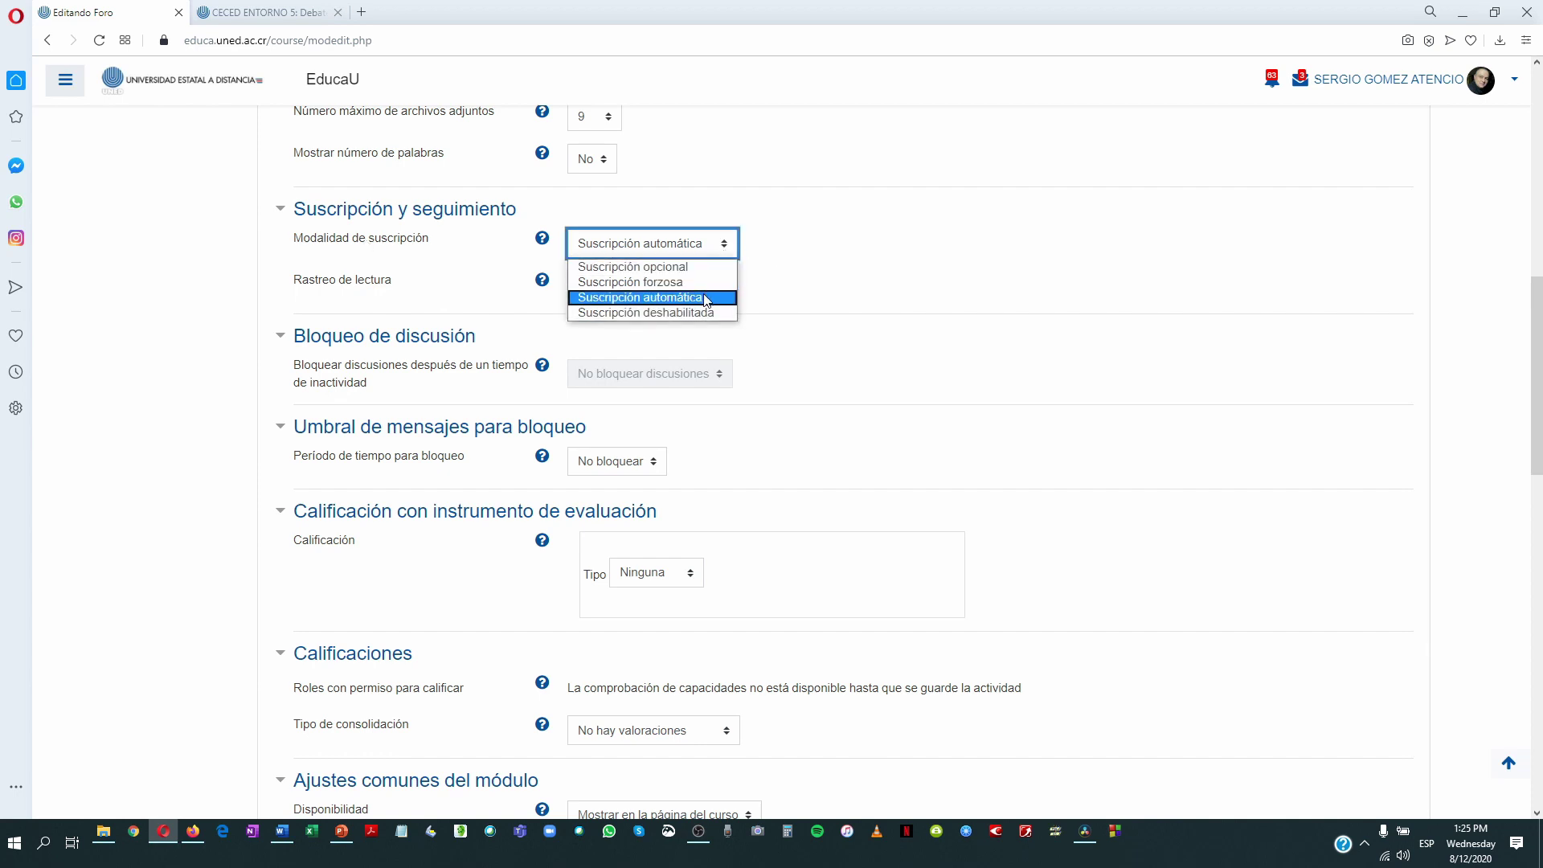
click(836, 292)
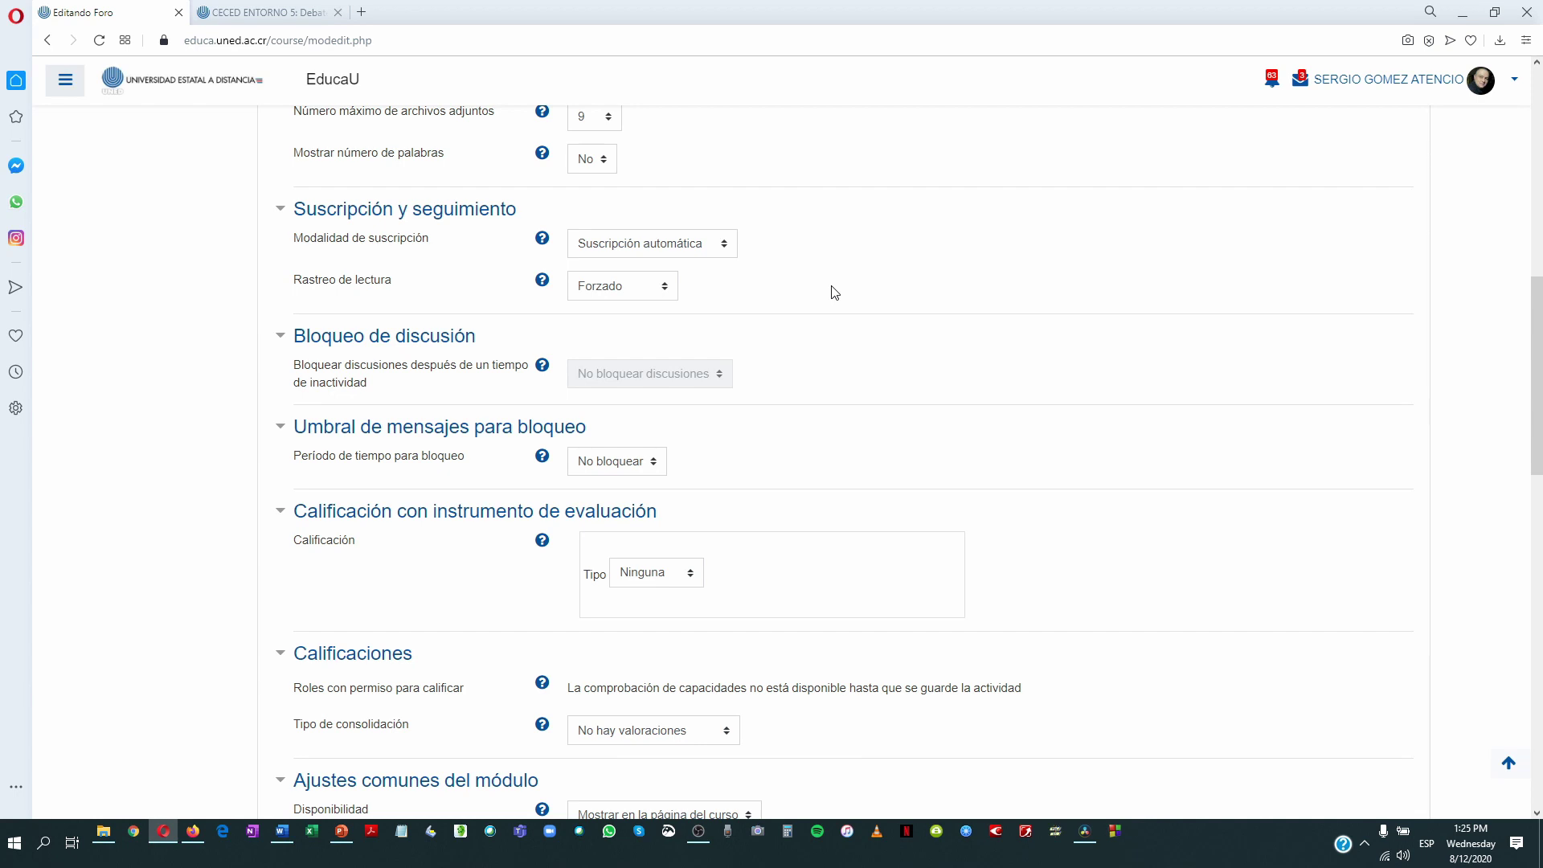
click(726, 248)
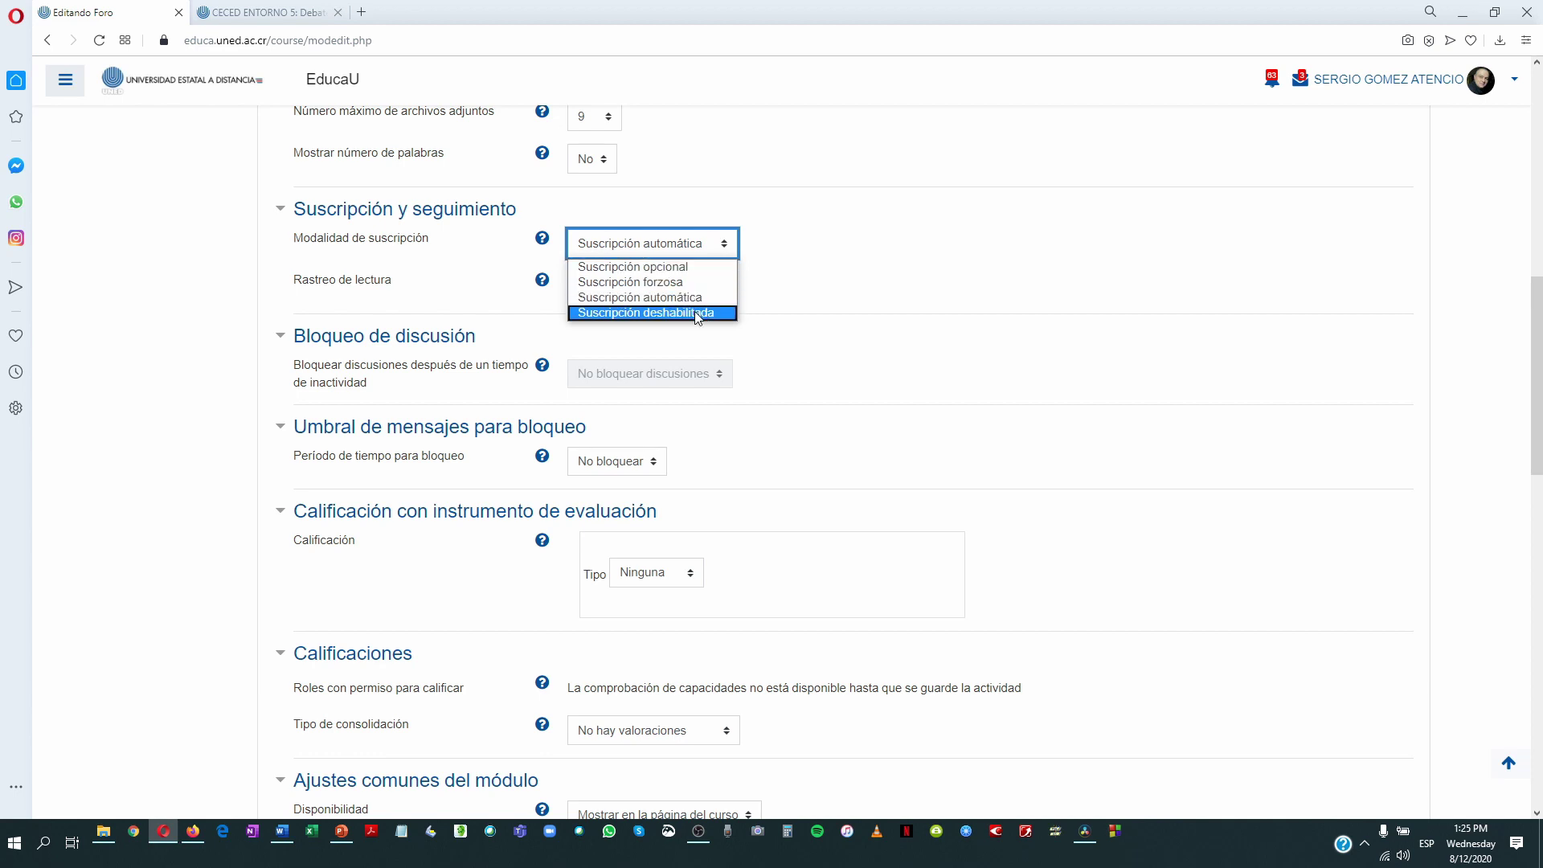
click(819, 289)
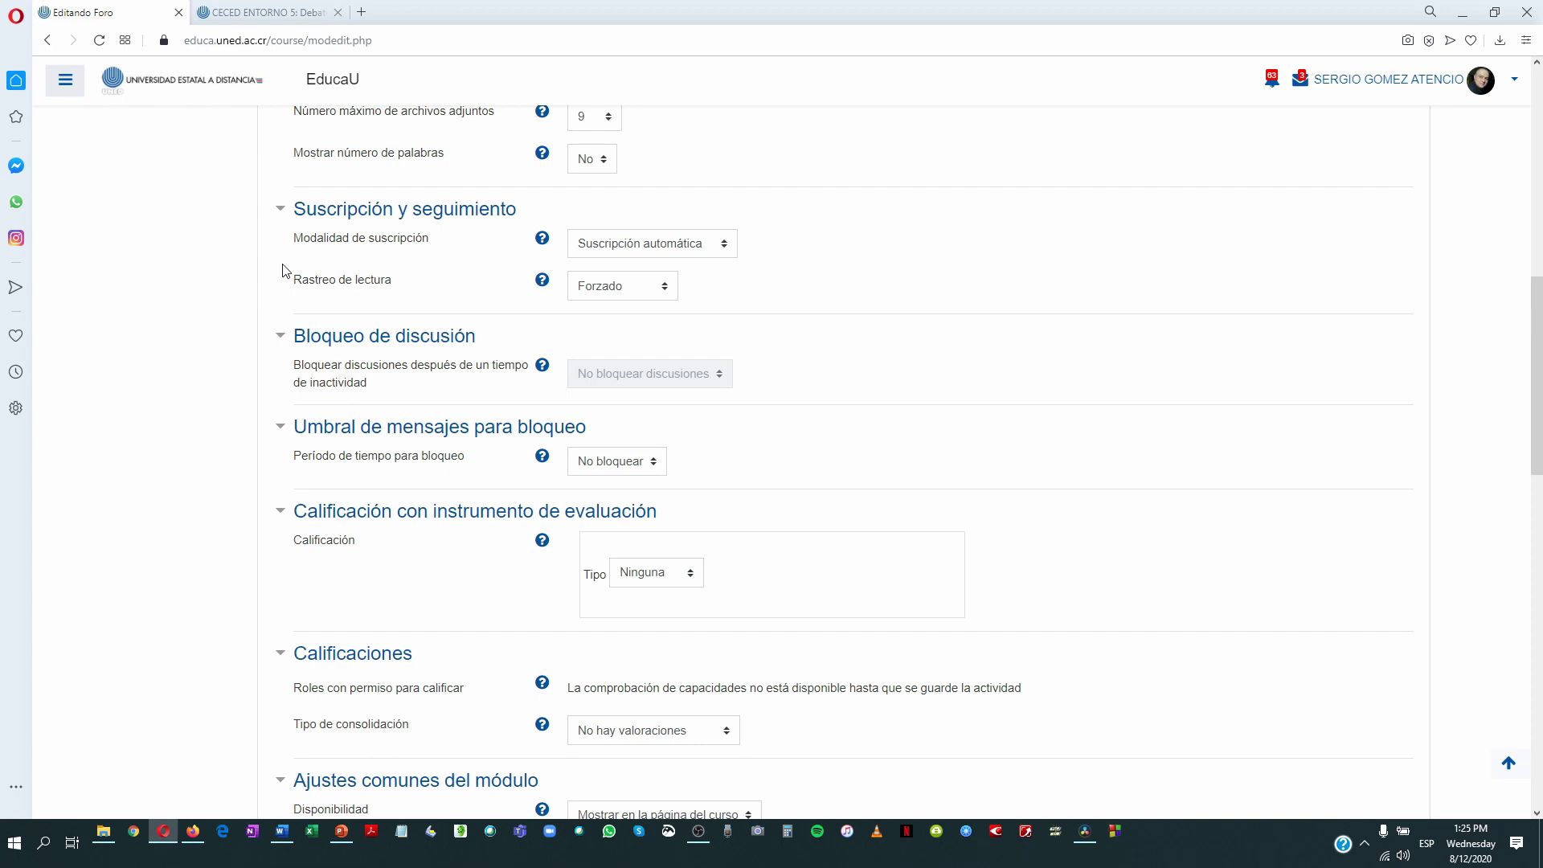
Switch to the student session in Firefox, open the course's General section and reload it to examine the forum list
click(194, 832)
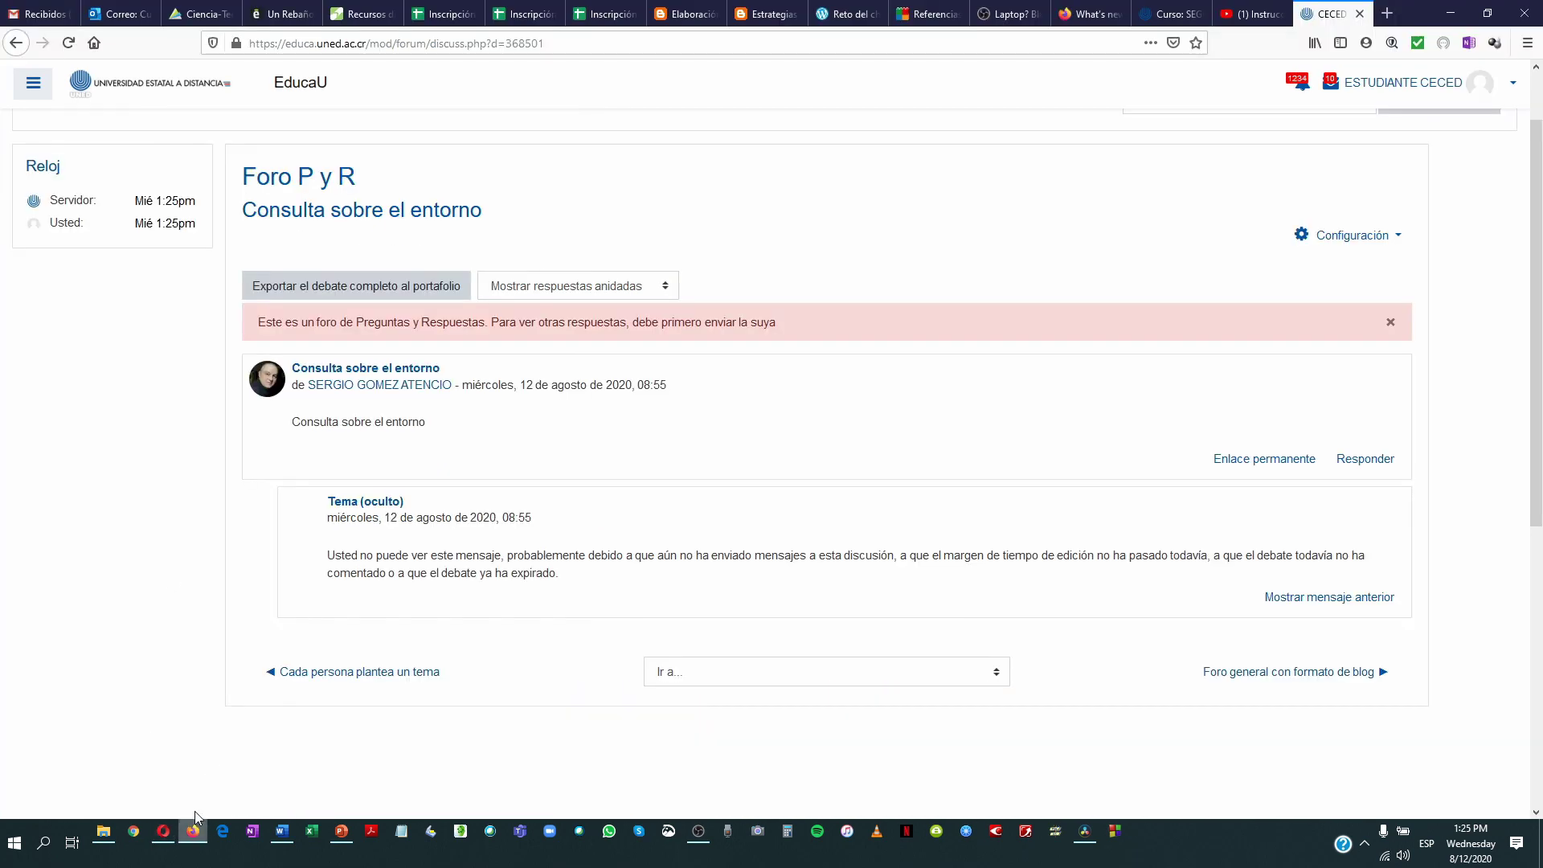
scroll(345, 205, up, 2)
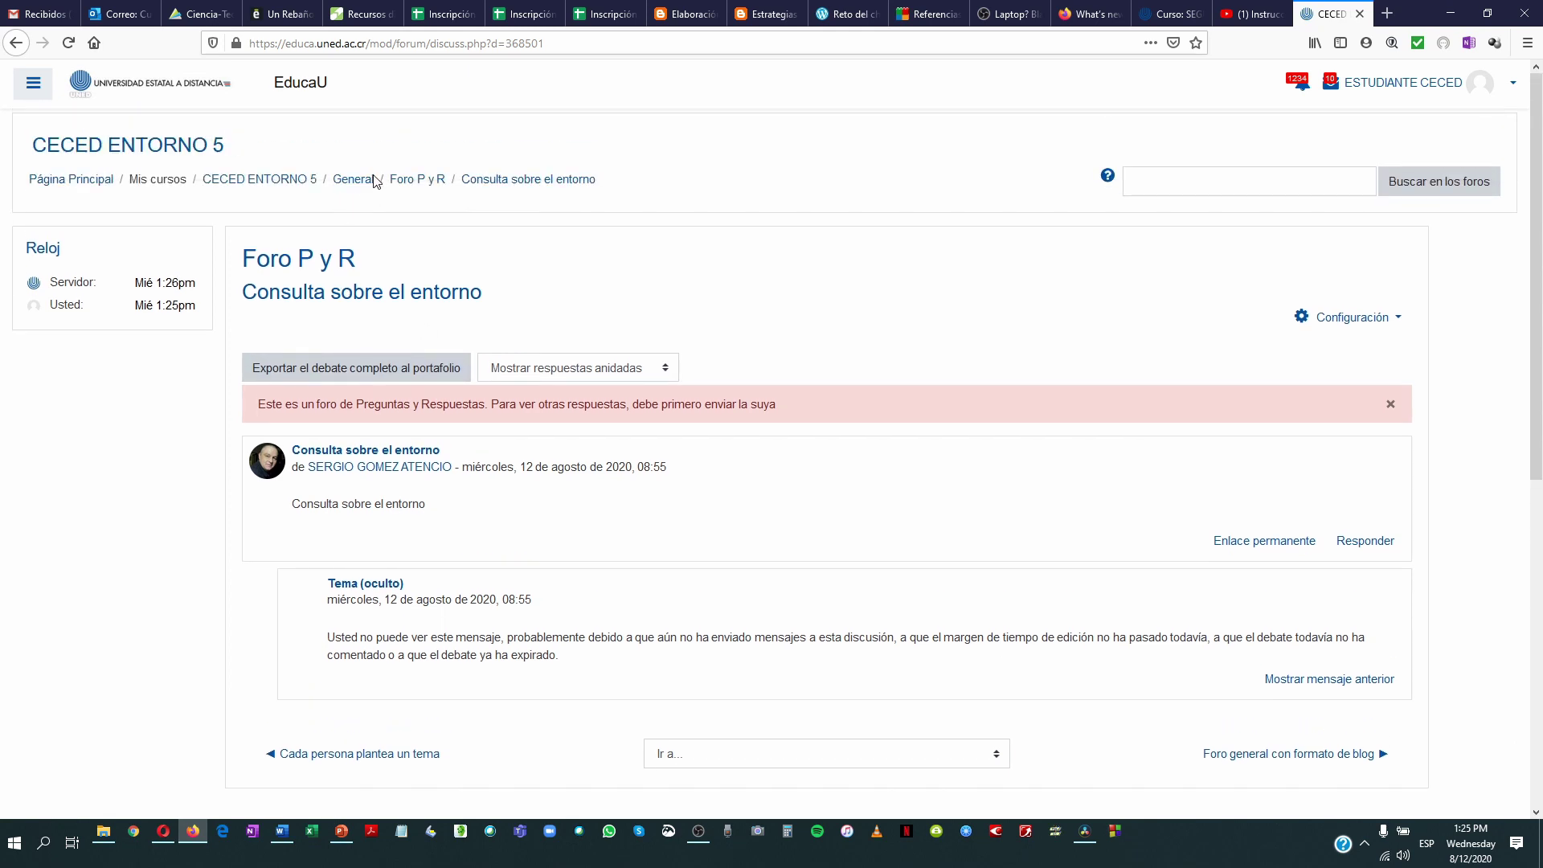
click(354, 180)
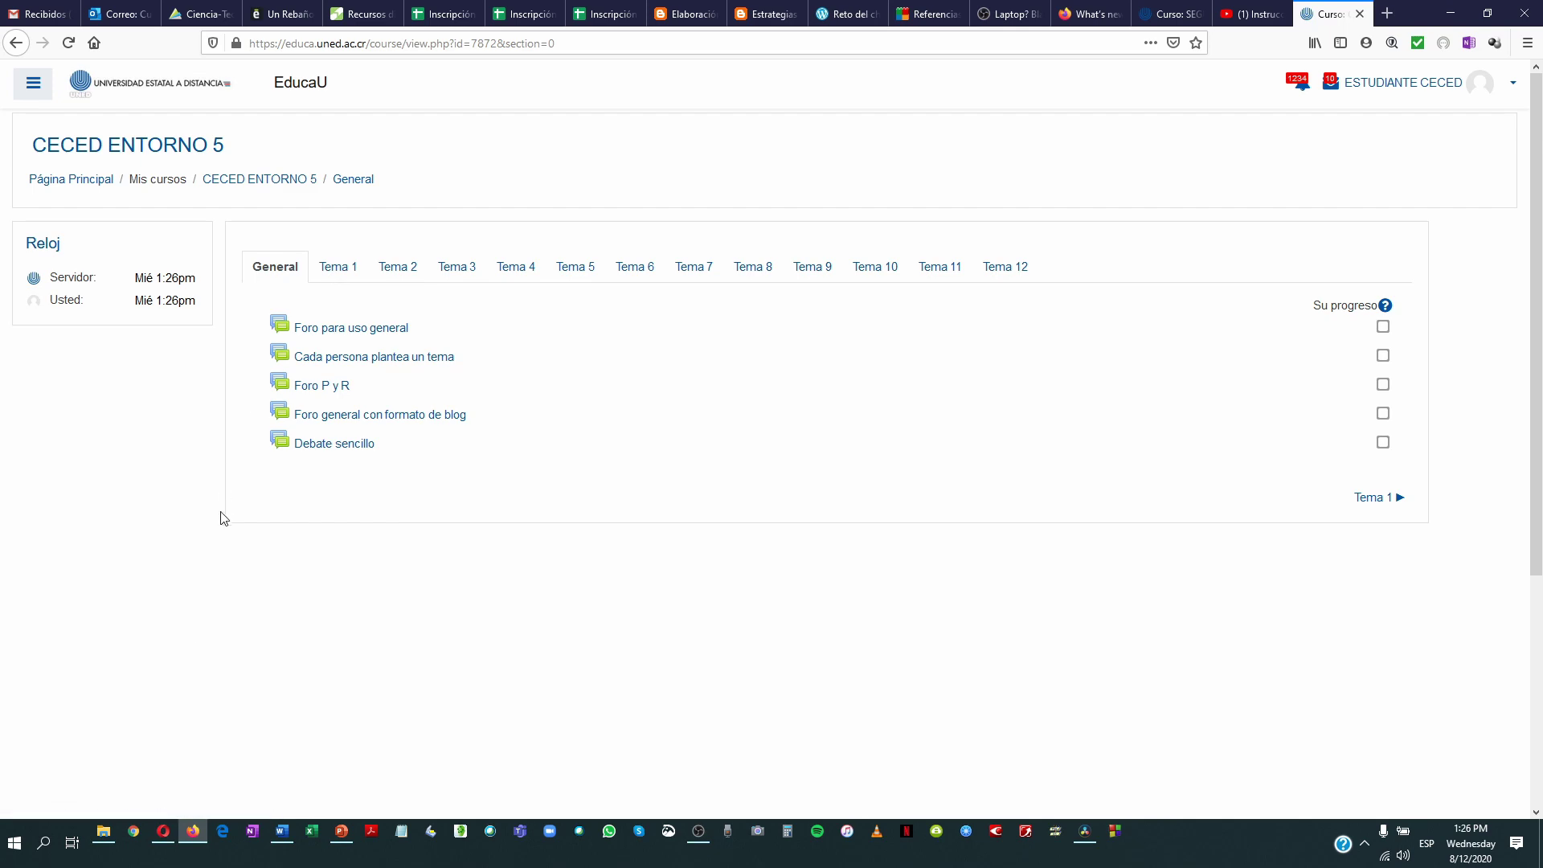
click(167, 832)
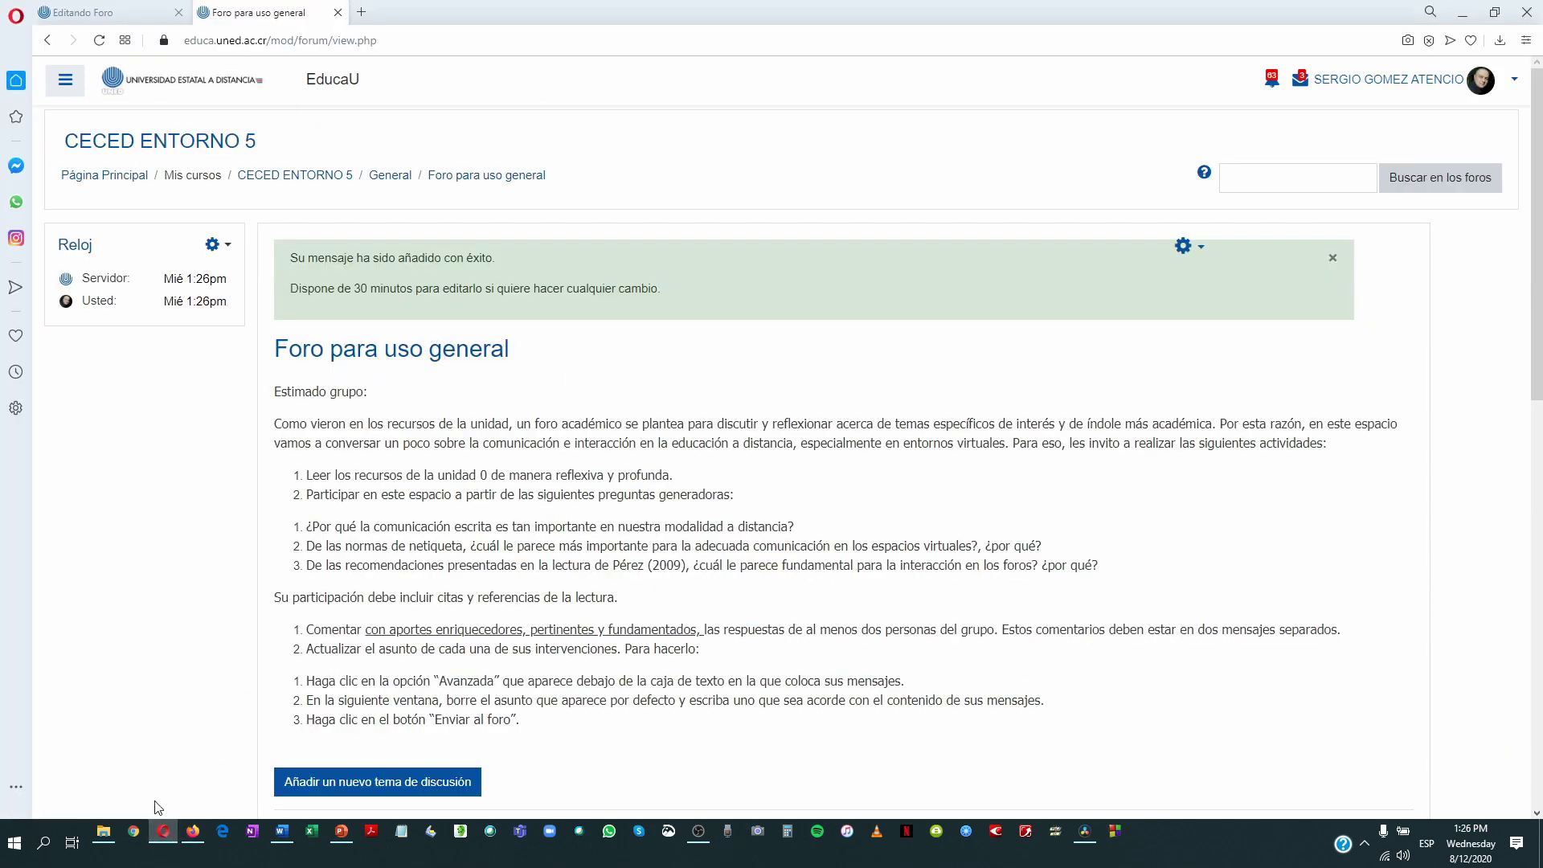
click(193, 836)
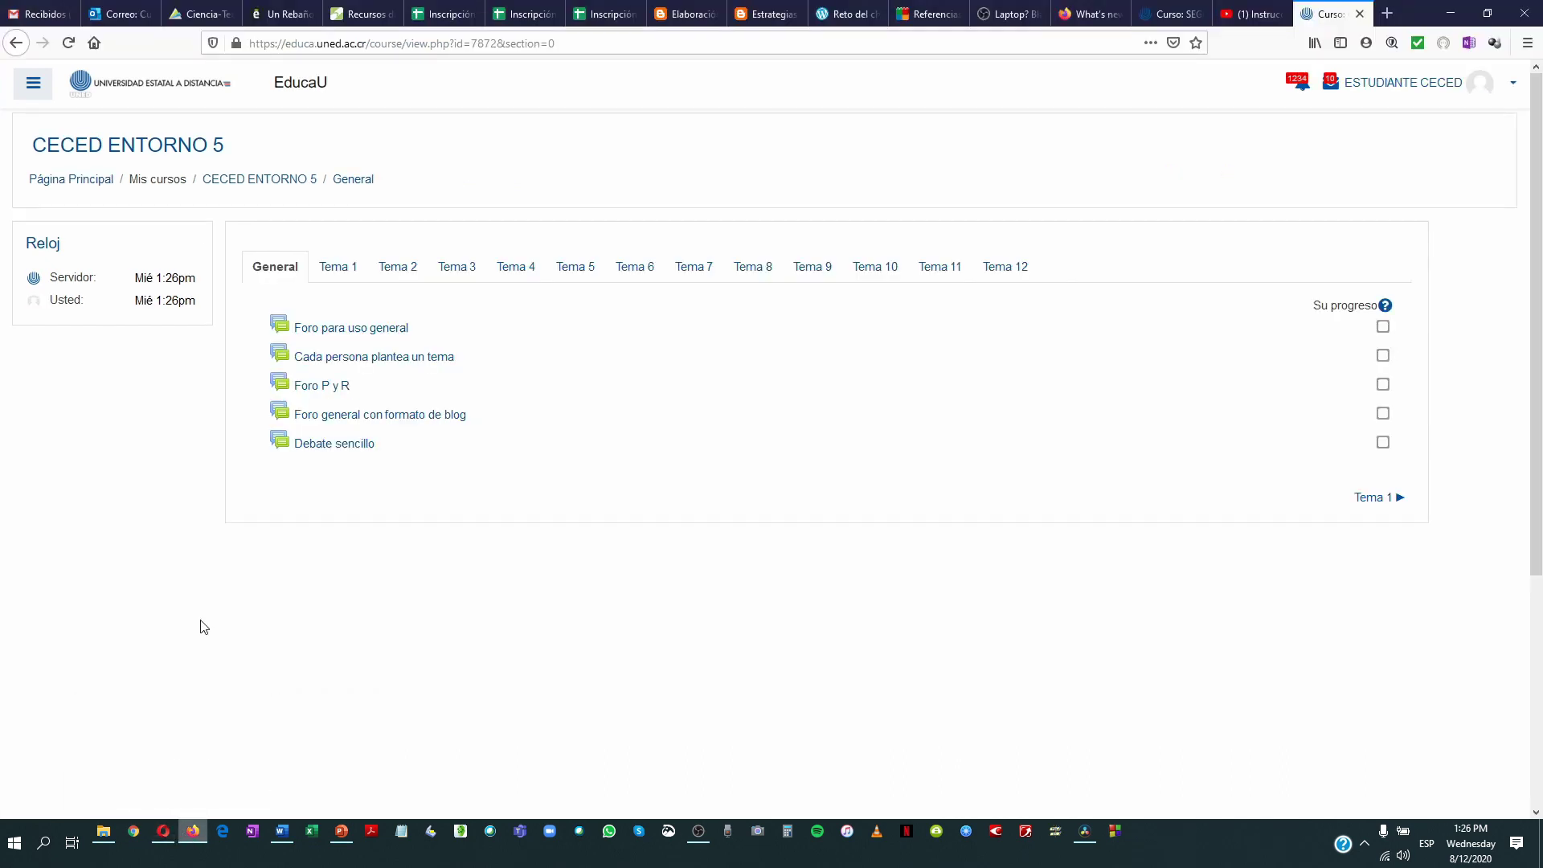
click(67, 41)
Switch back to the teacher session in Opera and set the new forum's type to "Cada persona plantea un tema"
click(163, 834)
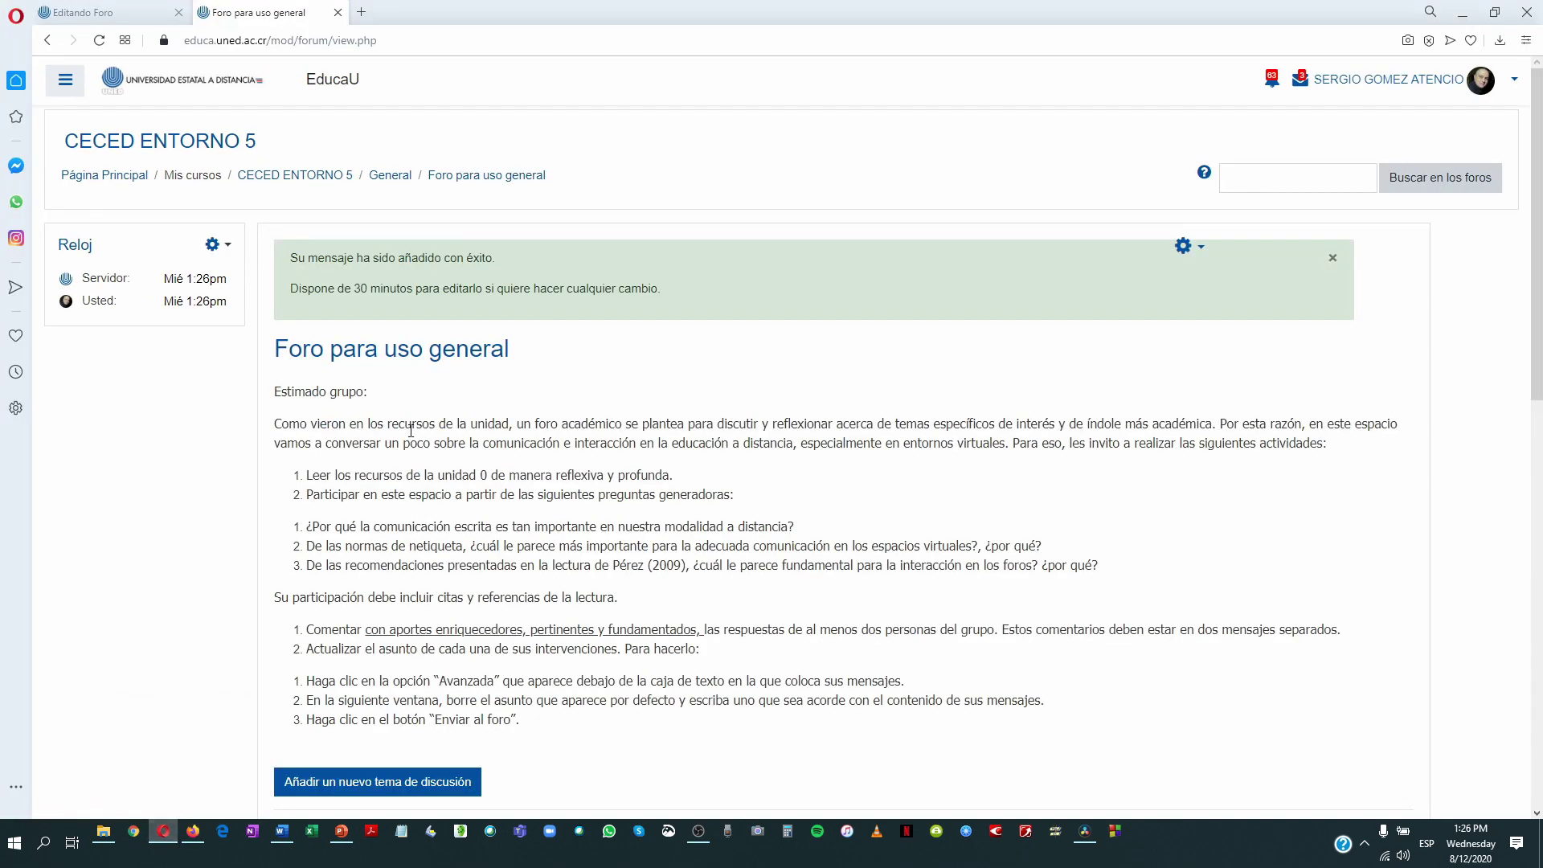
click(140, 13)
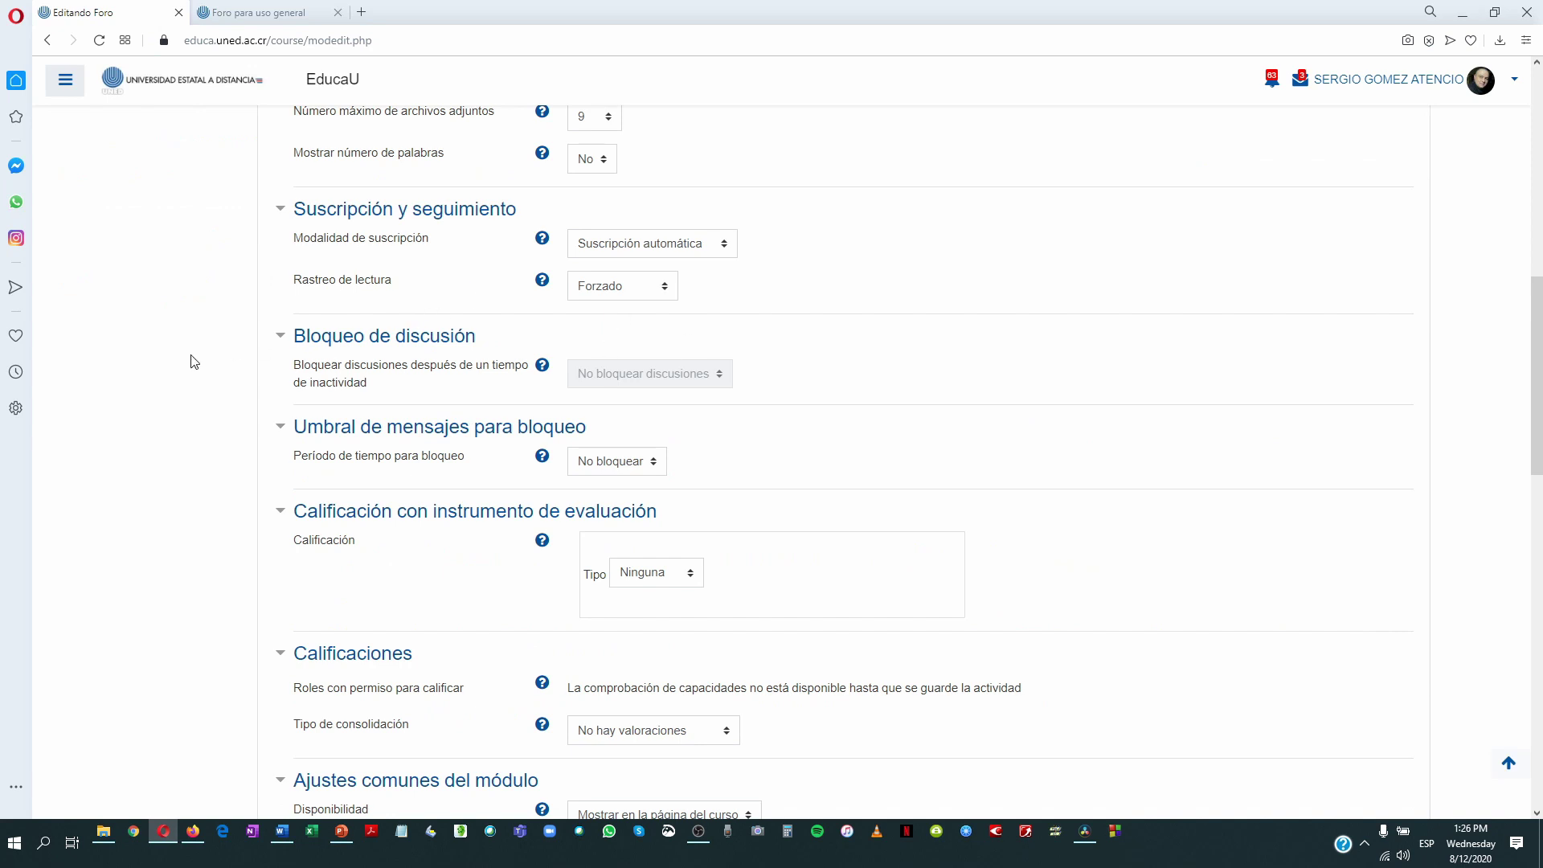
scroll(194, 362, down, 1)
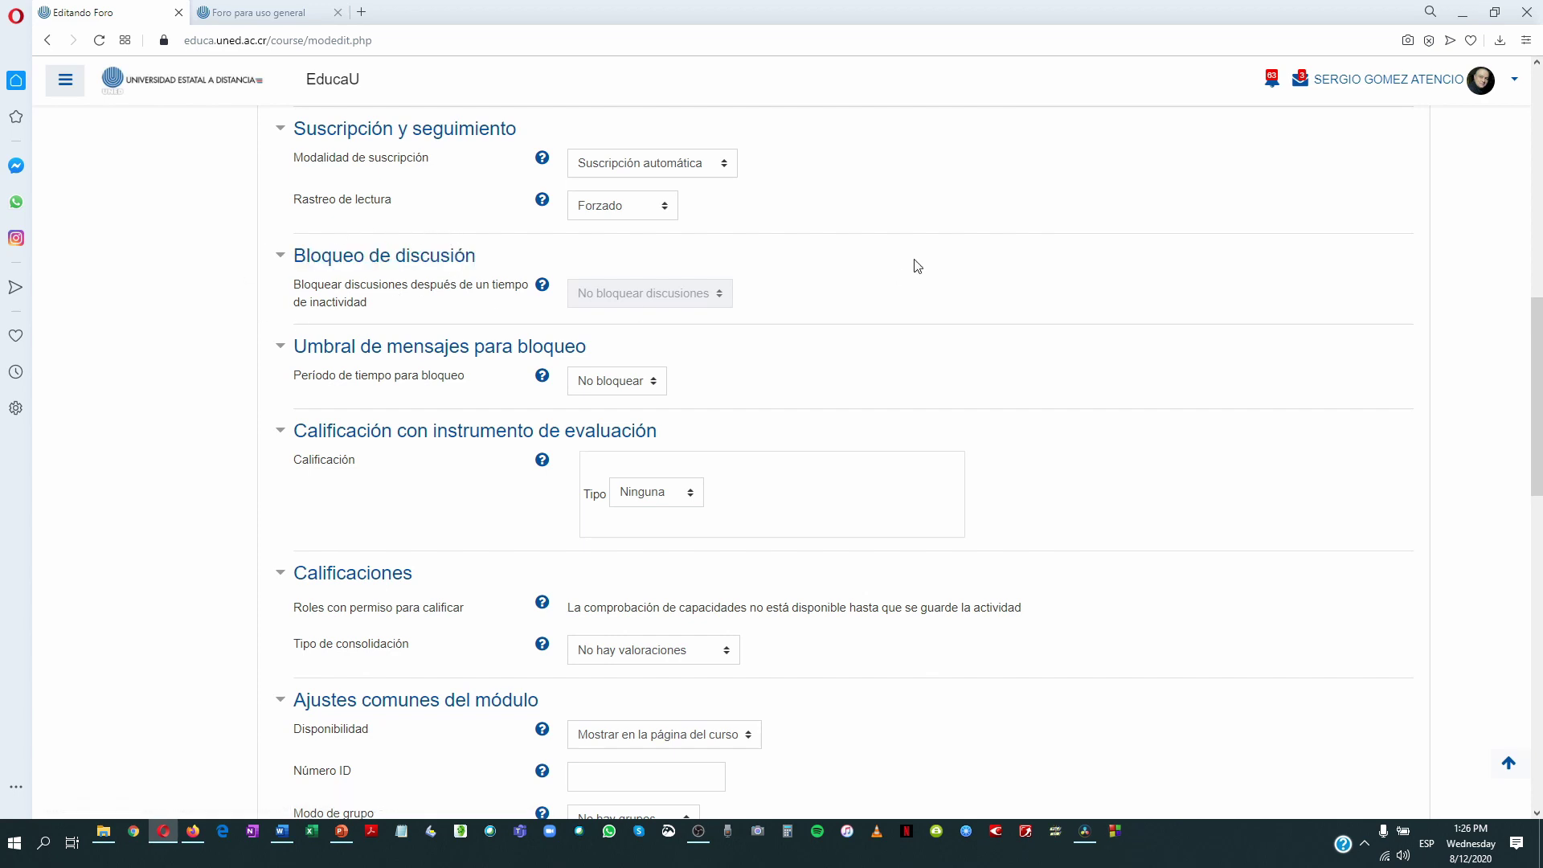
scroll(920, 266, up, 5)
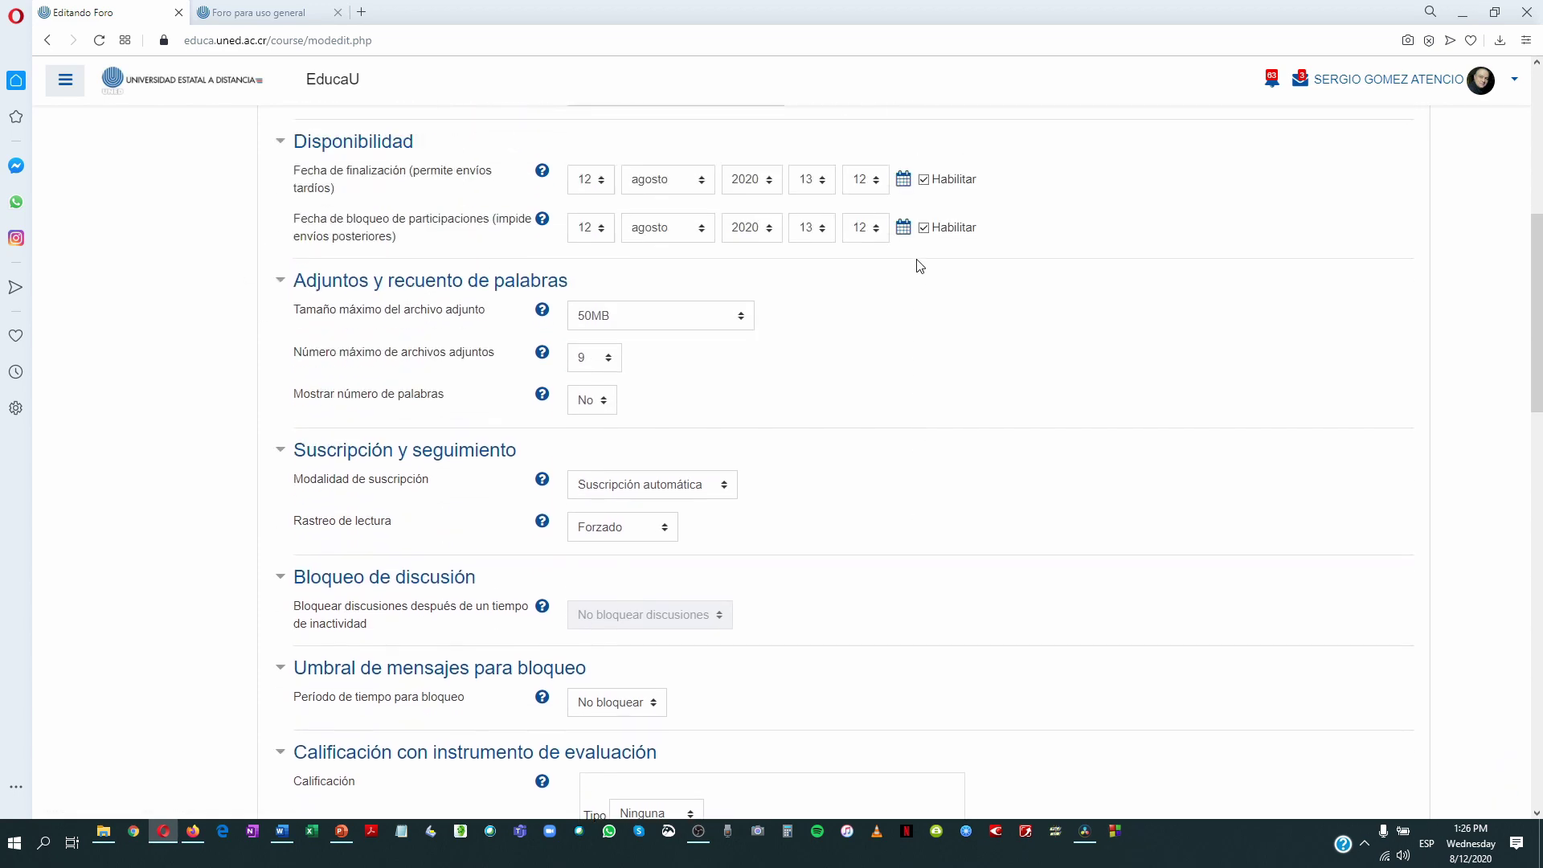
scroll(920, 266, up, 1)
click(770, 253)
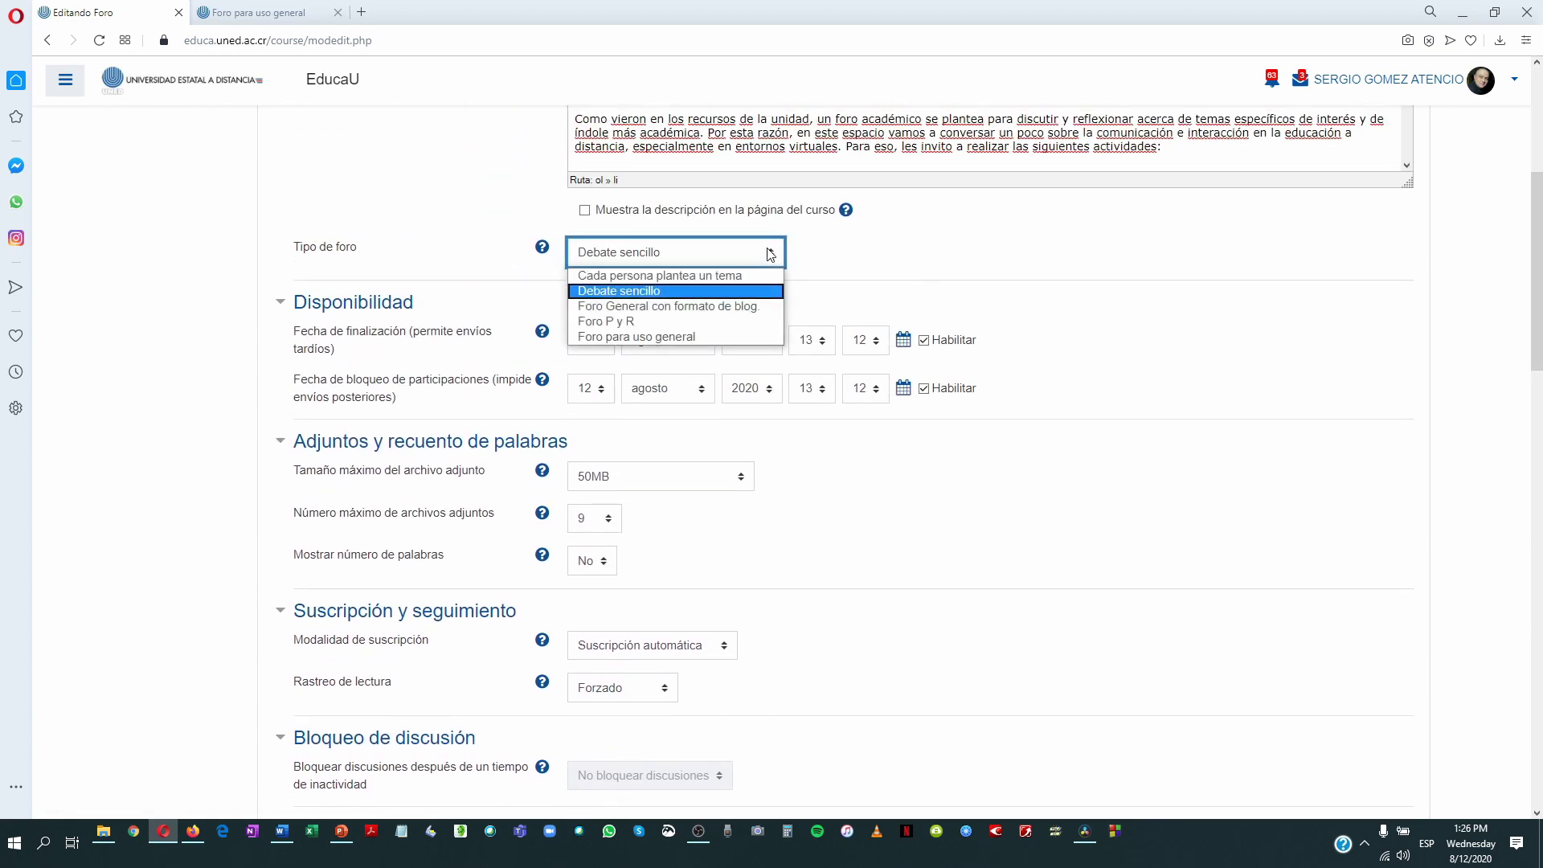
click(731, 276)
Set the forum's discussion blocking after a period of inactivity to "1 día" under "Bloqueo de discusión"
scroll(1125, 282, down, 2)
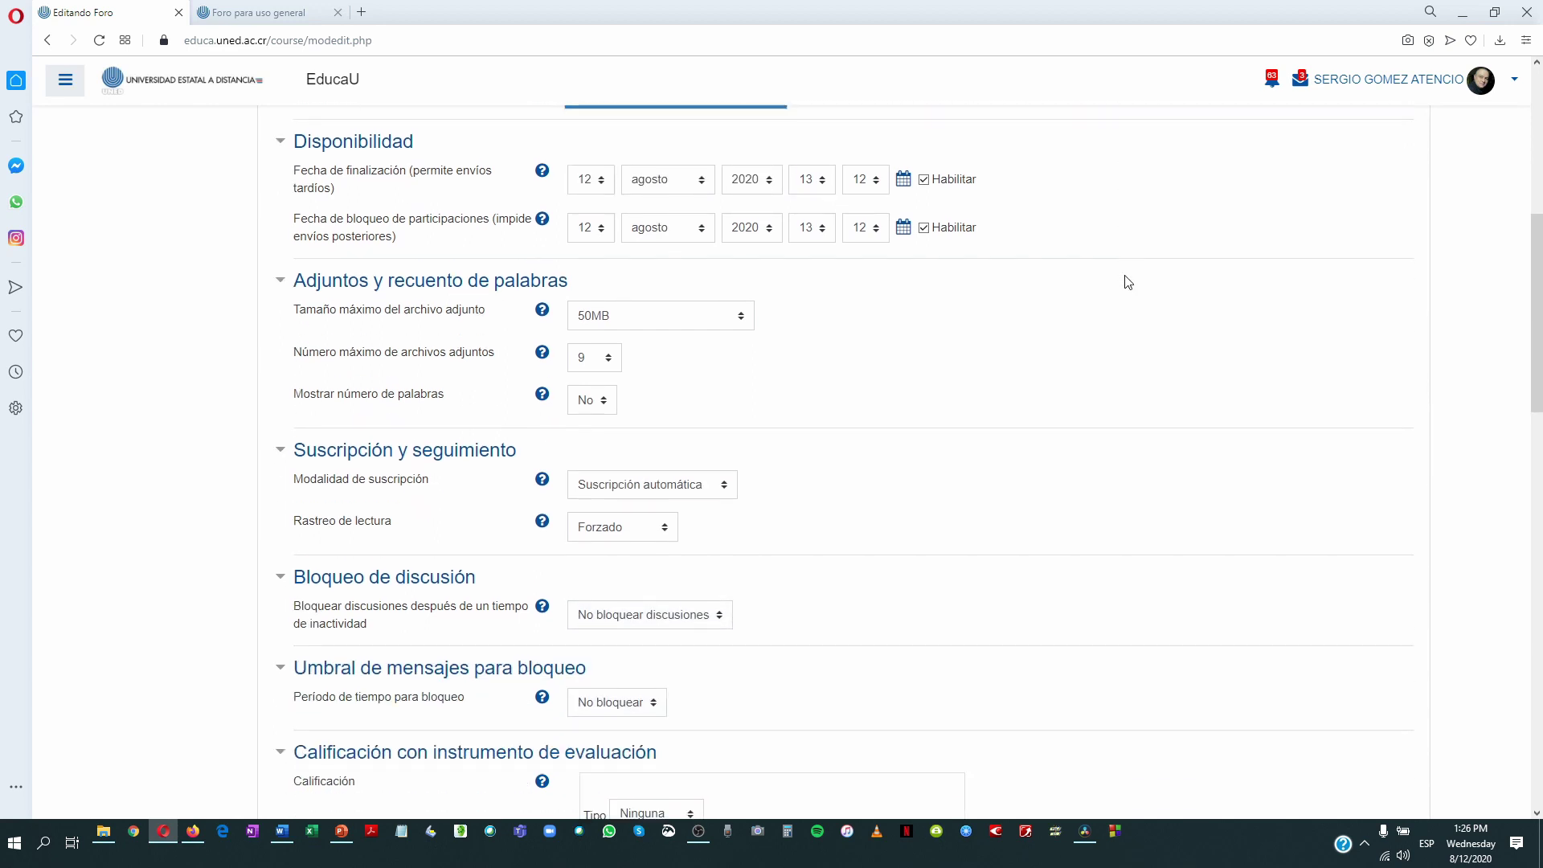
scroll(1128, 282, down, 3)
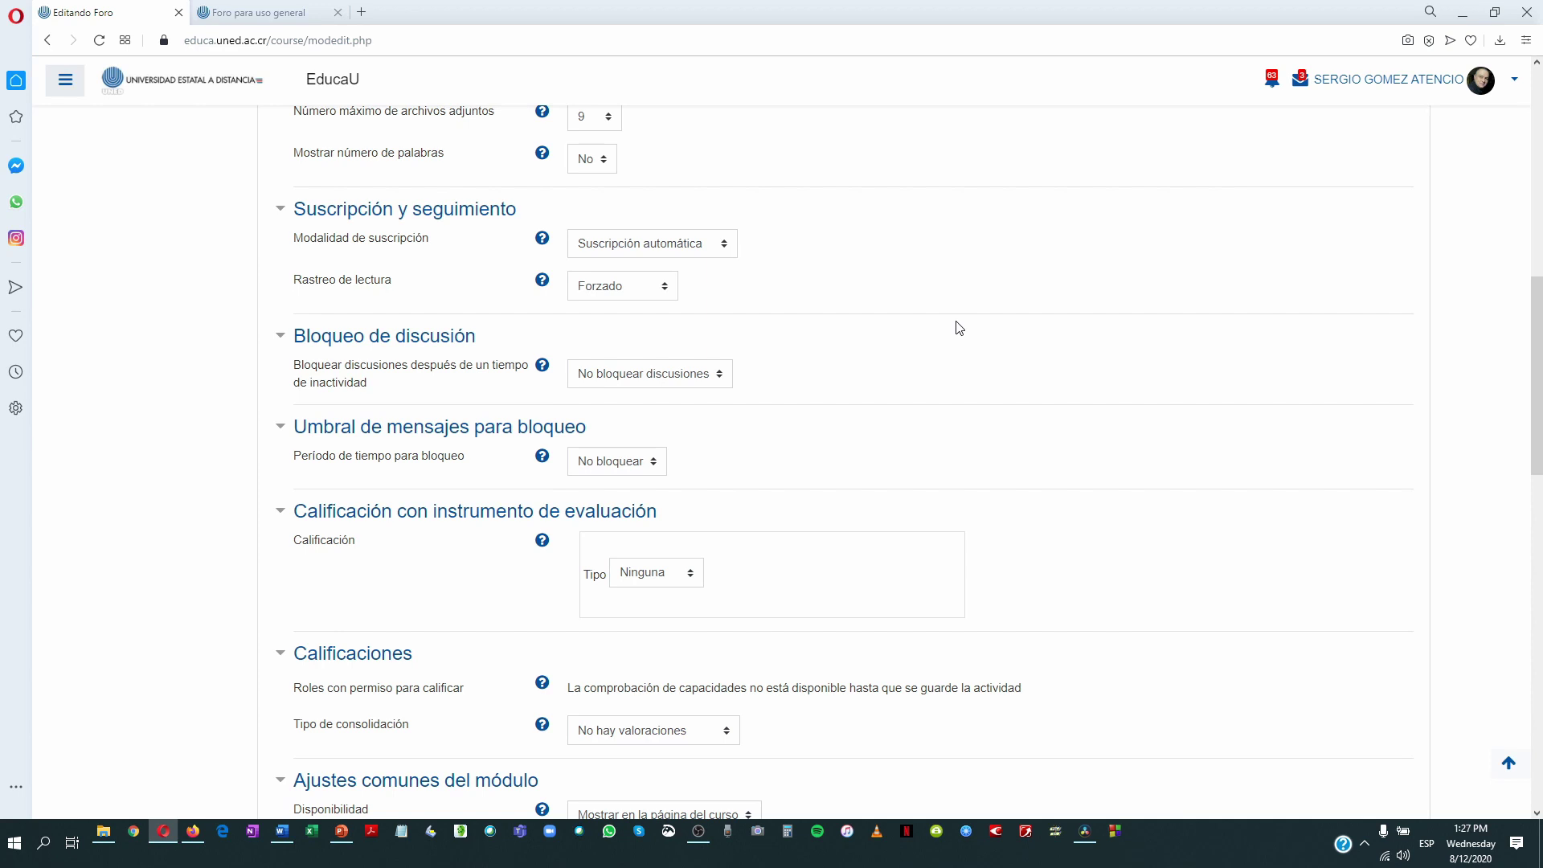
click(726, 381)
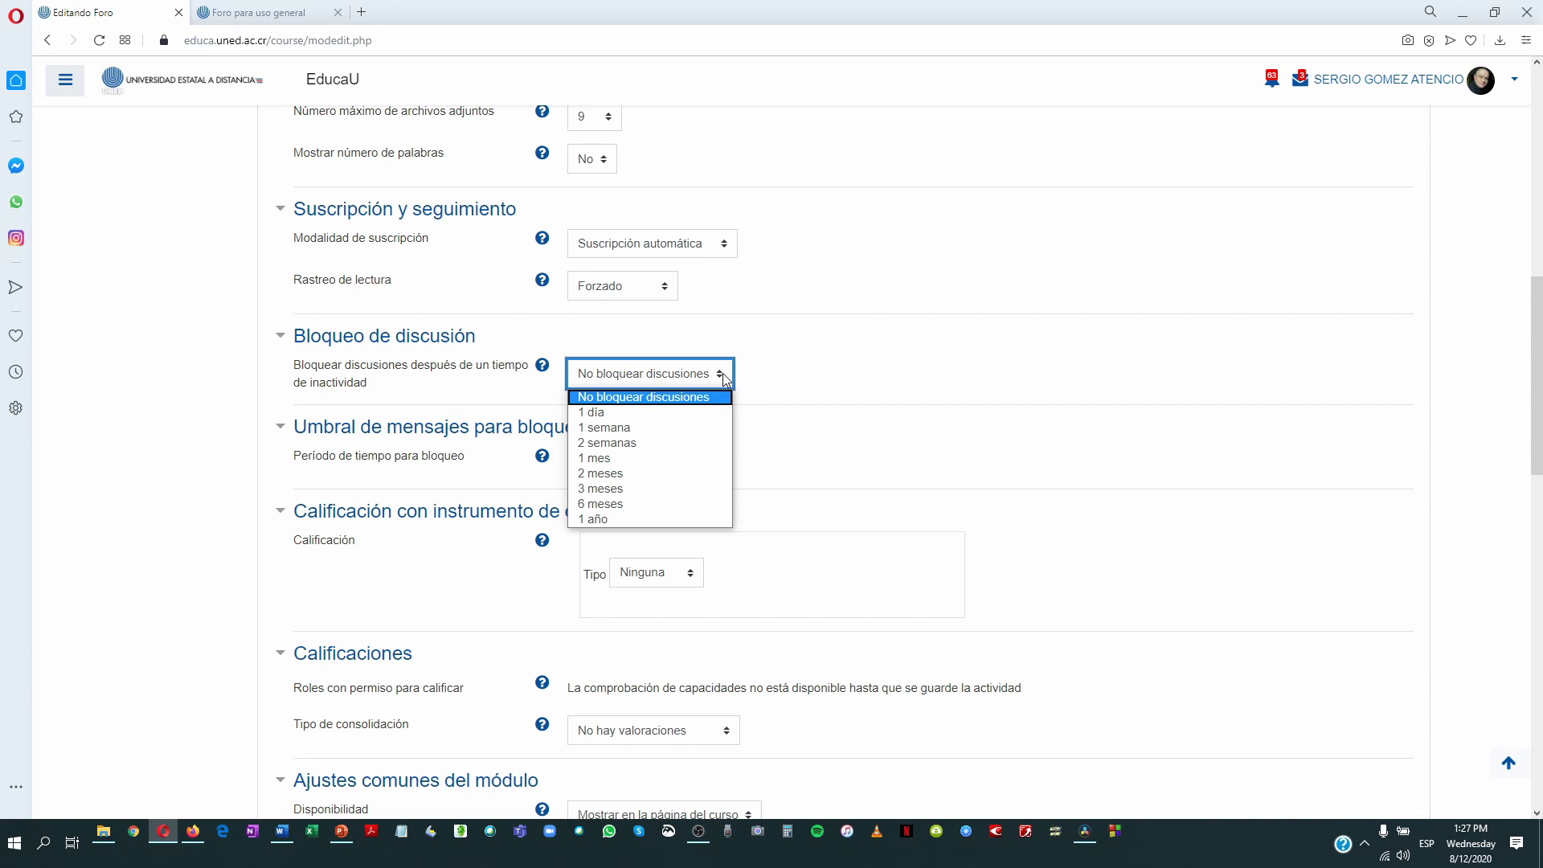
click(664, 414)
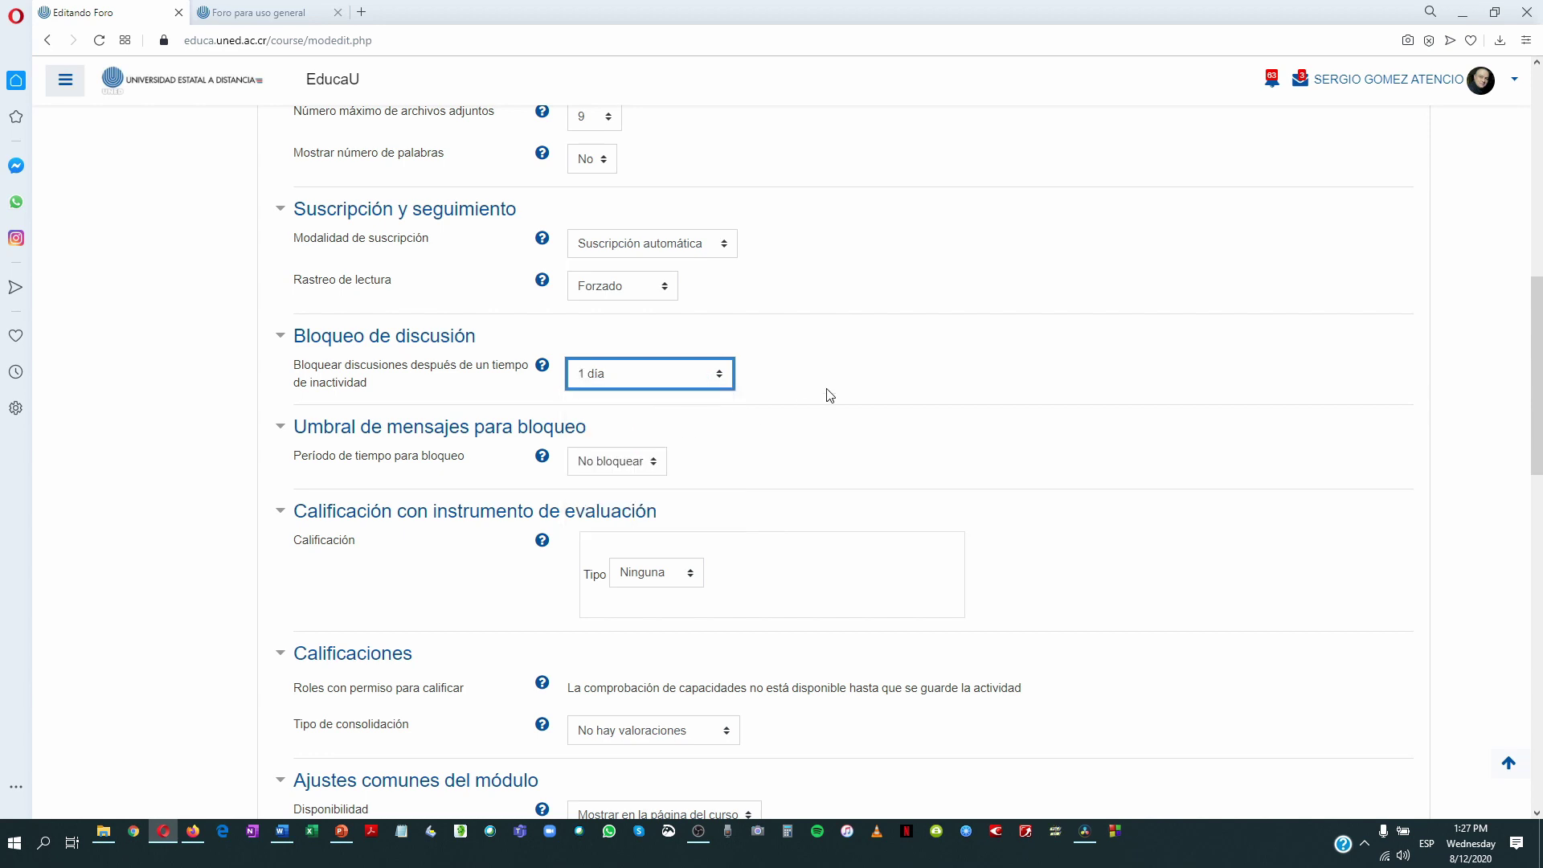
Under "Umbral de mensajes para bloqueo", set the blocking period to "1 día" and the blocking threshold to 5 messages
scroll(830, 394, down, 1)
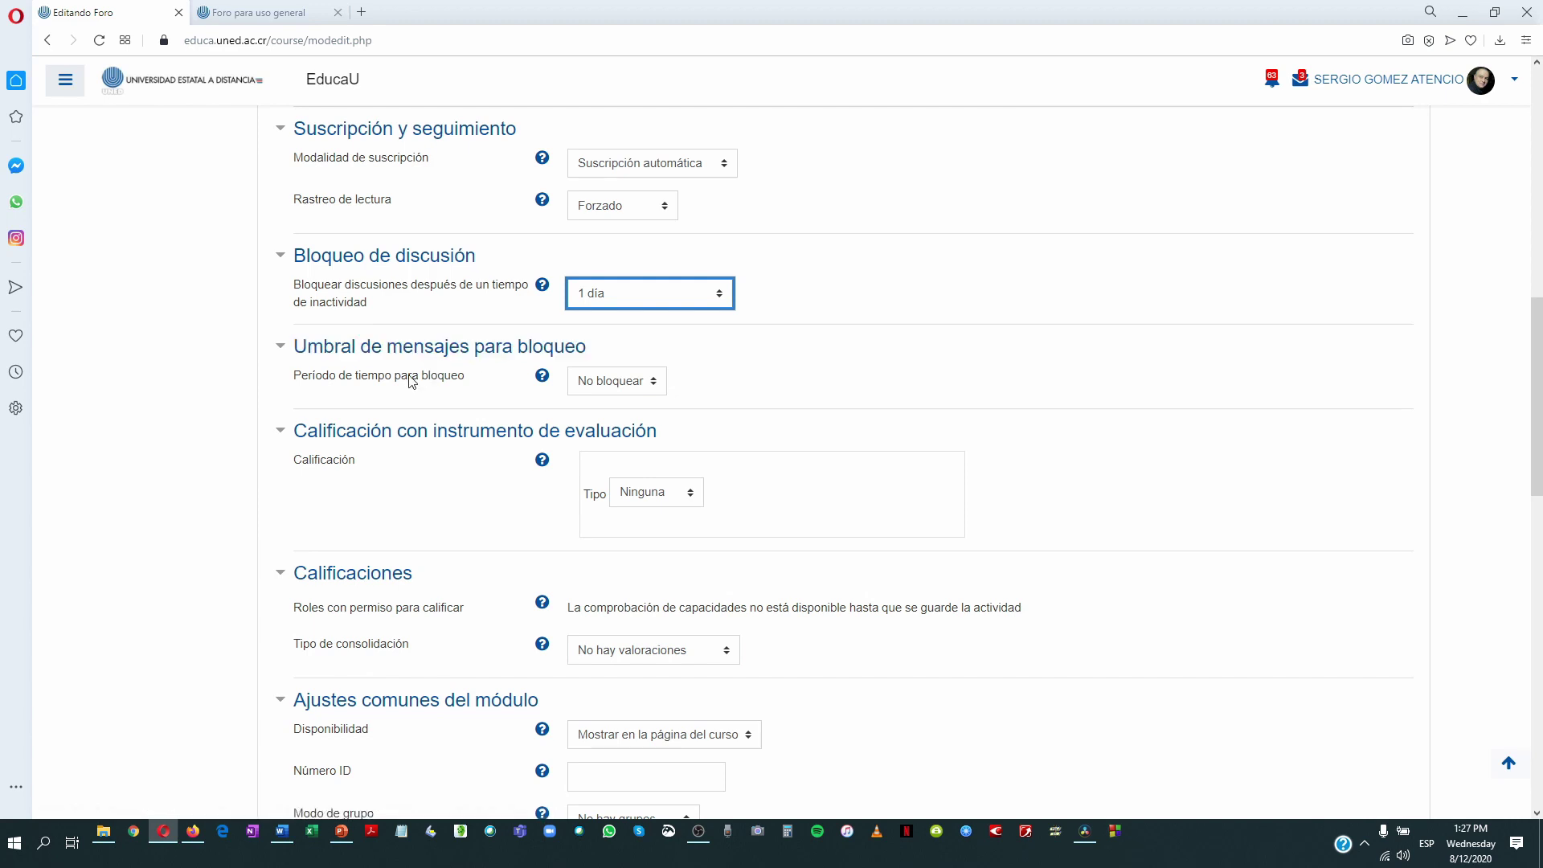
click(655, 384)
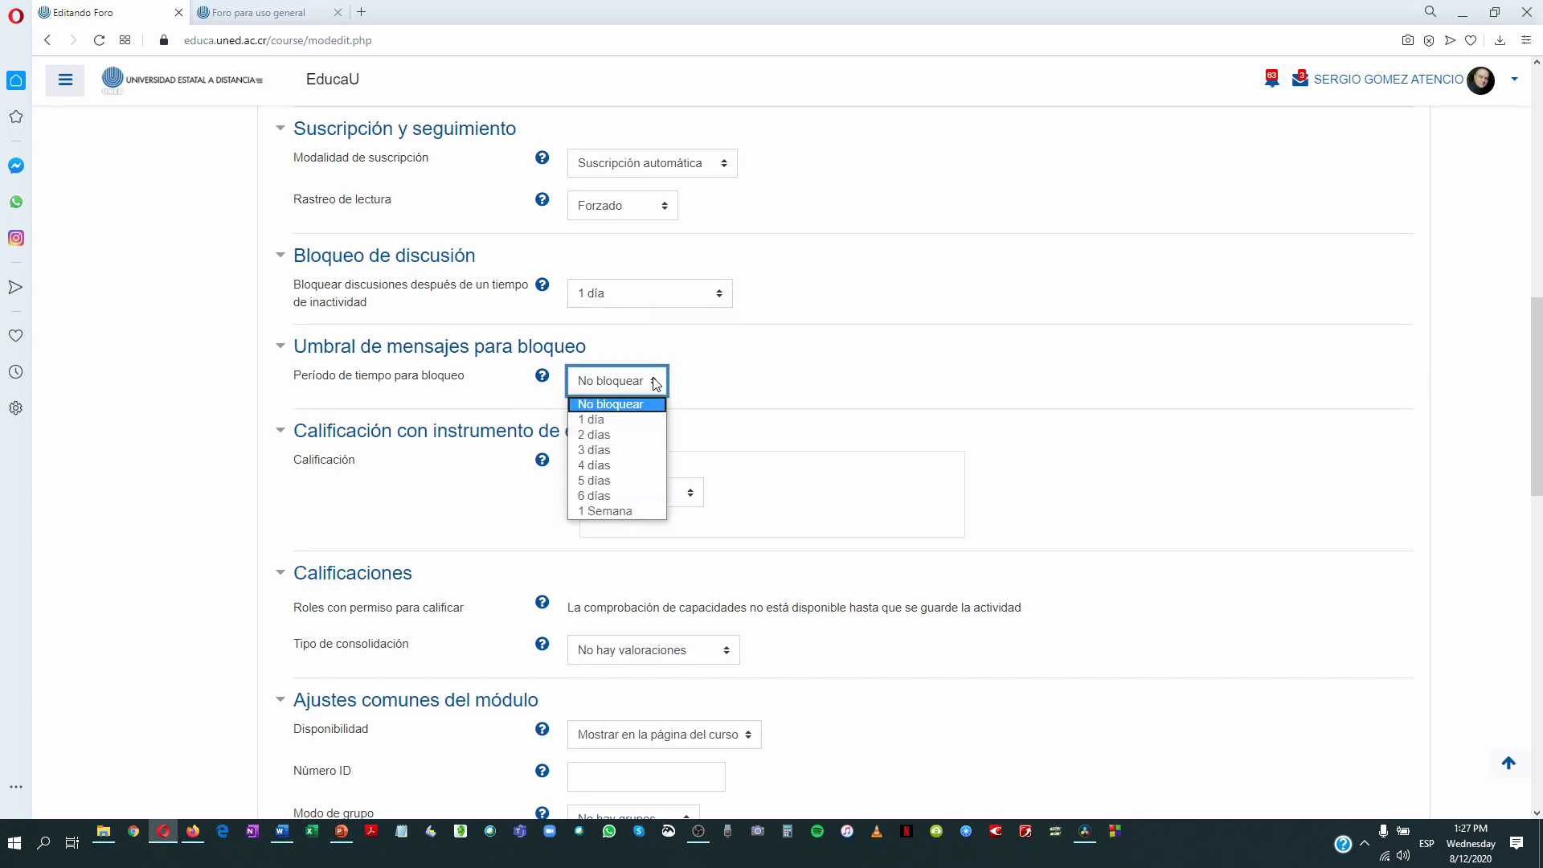
click(620, 418)
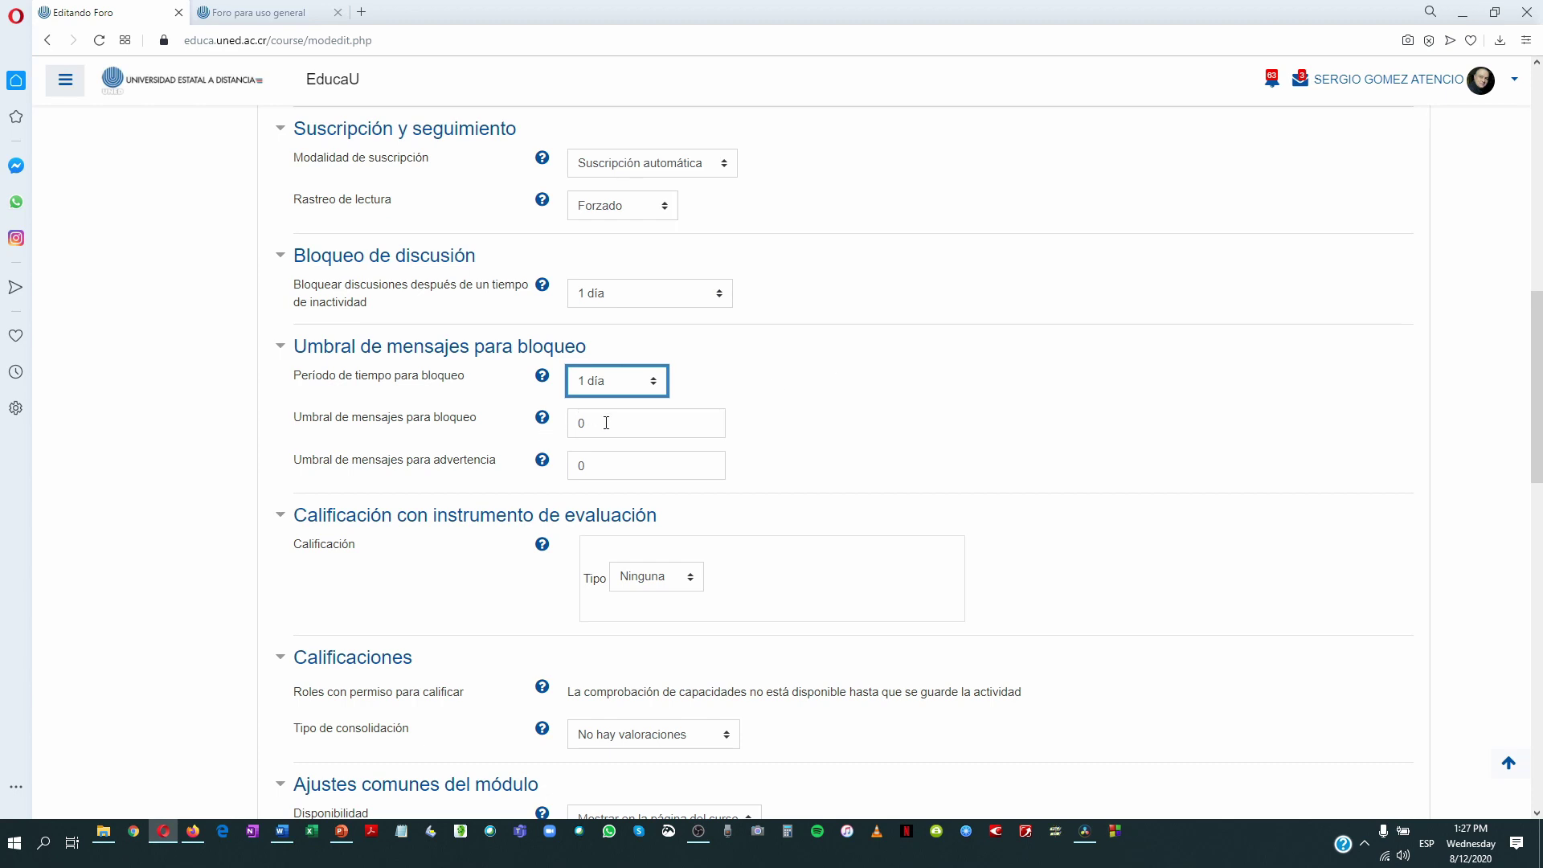
drag(603, 420, 574, 422)
text(5)
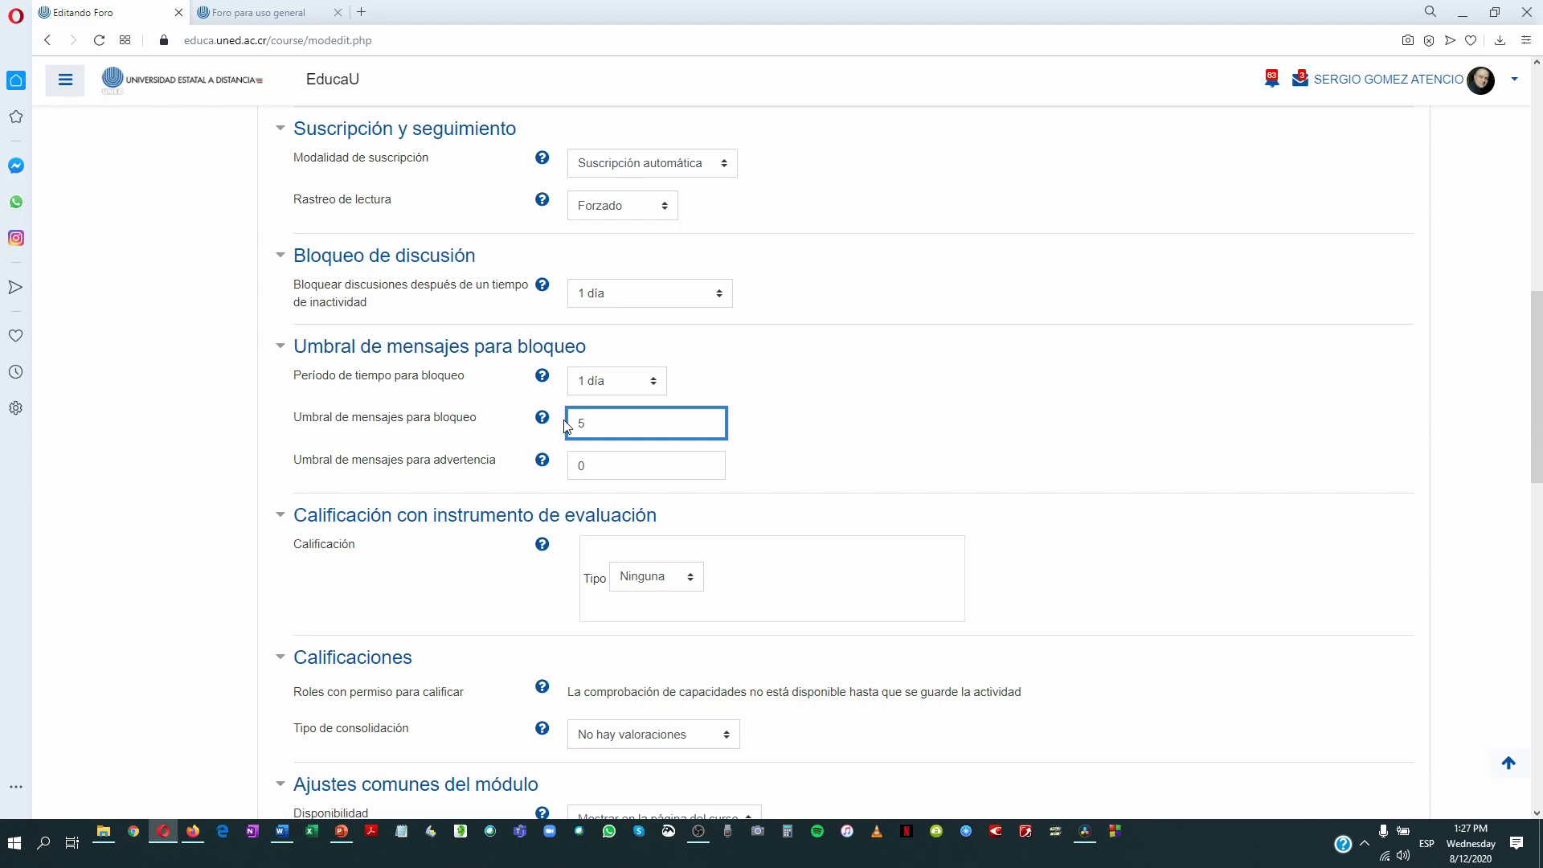
Review the blocking period choices, keeping "1 día", and set the message threshold for the warning to 4
click(656, 382)
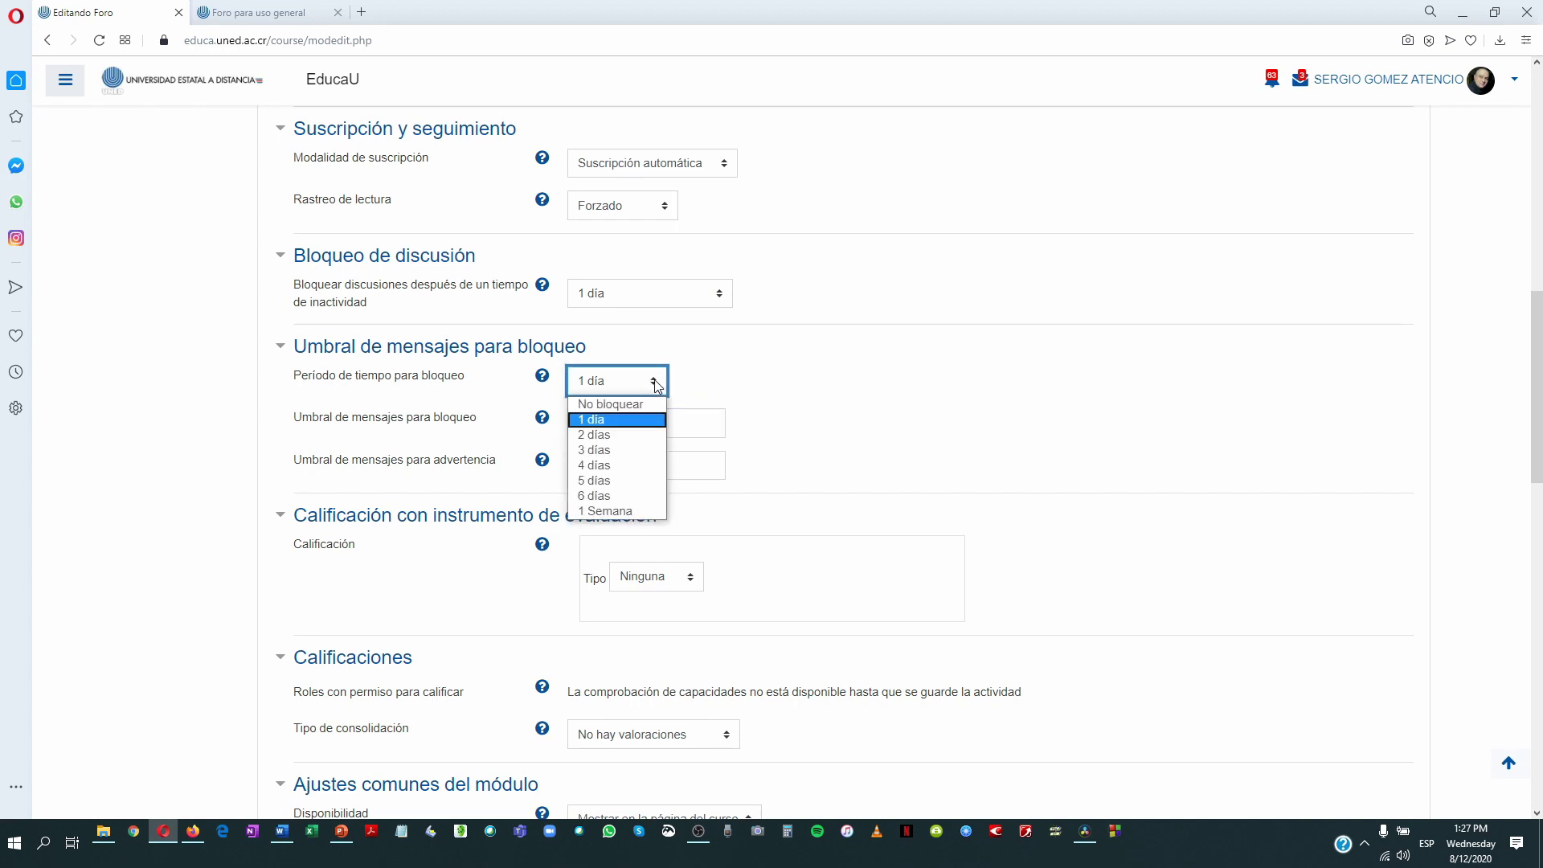
click(658, 383)
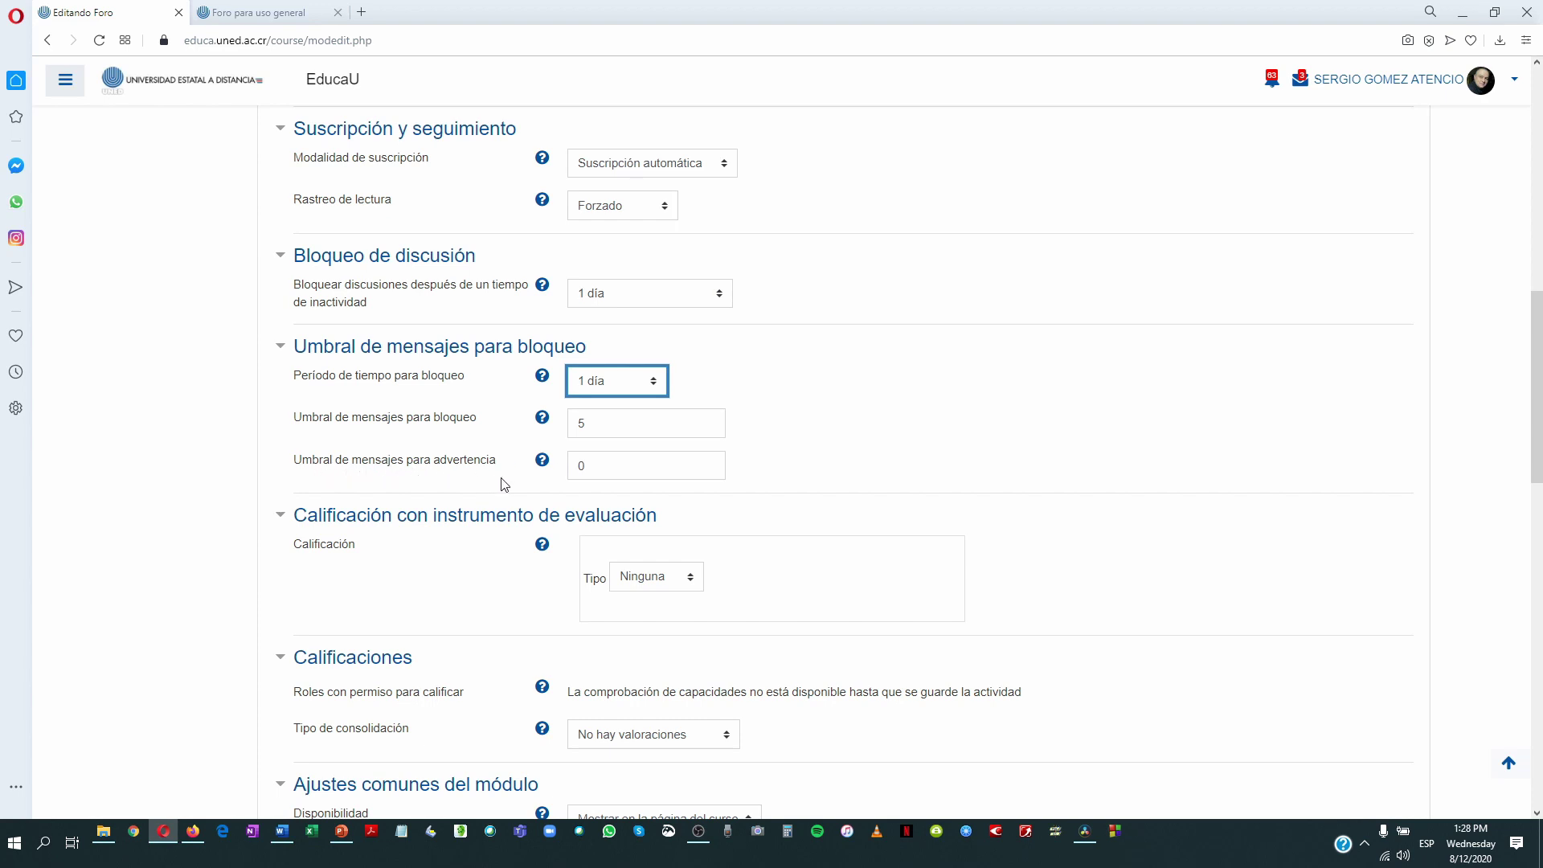
double_click(577, 464)
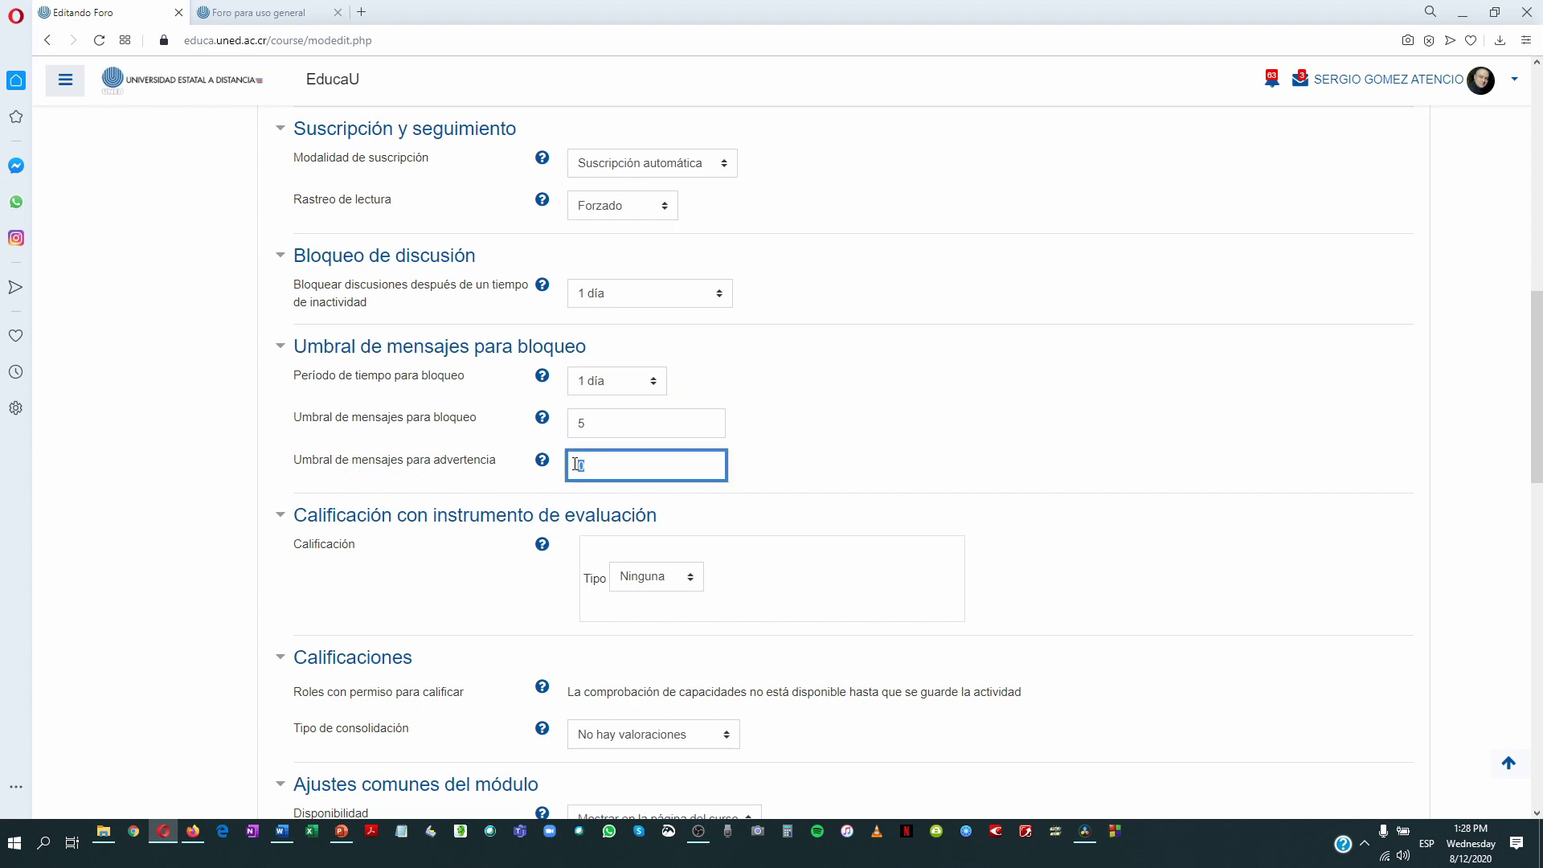
text(4)
Set the grade type under "Calificación con instrumento de evaluación" to "Puntuación"
scroll(870, 414, down, 1)
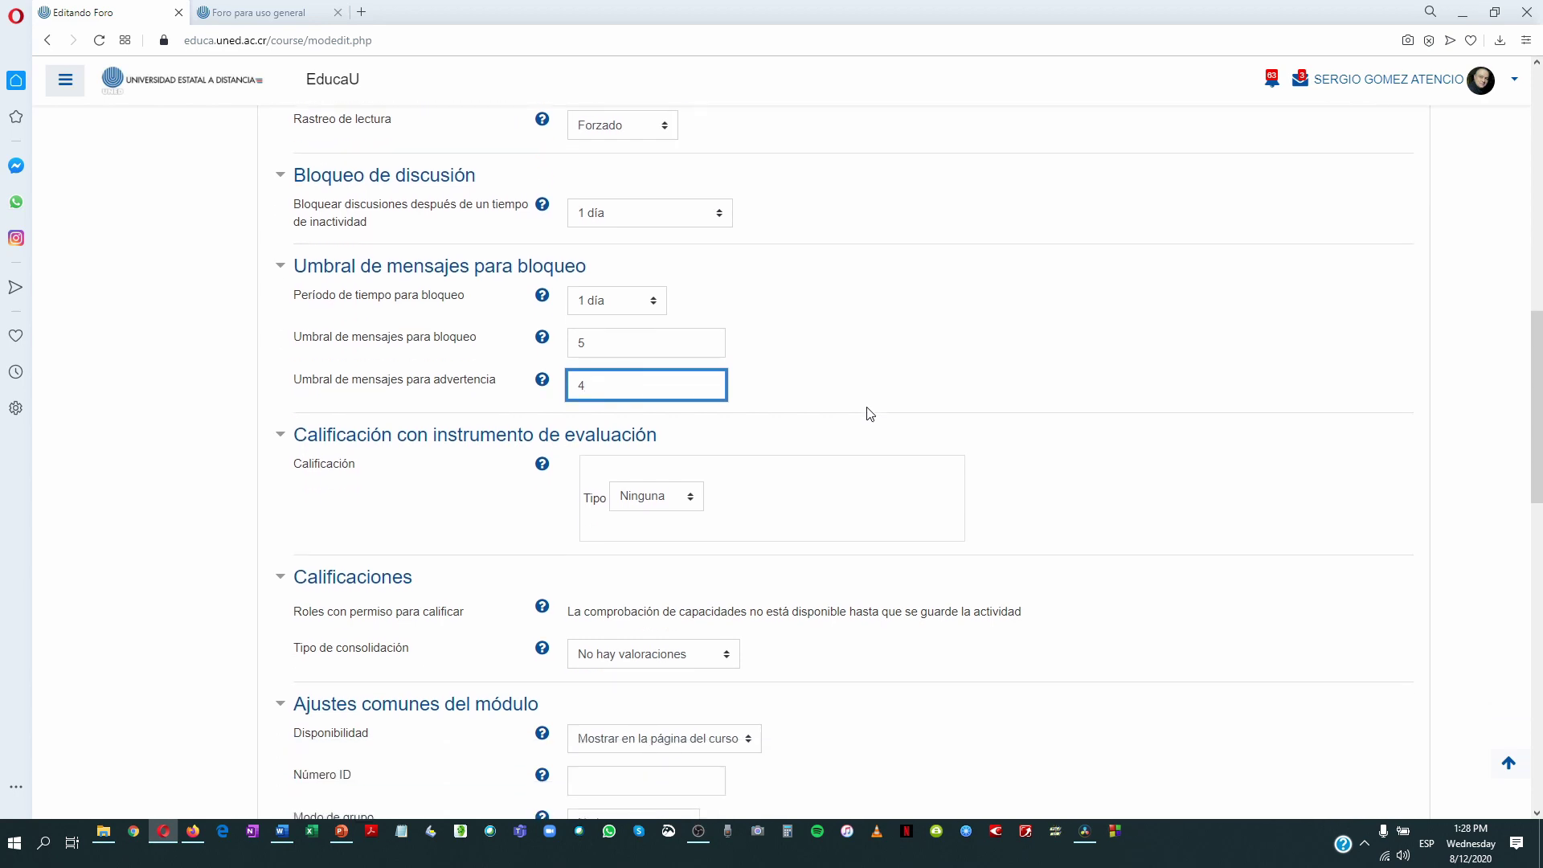
scroll(870, 414, down, 1)
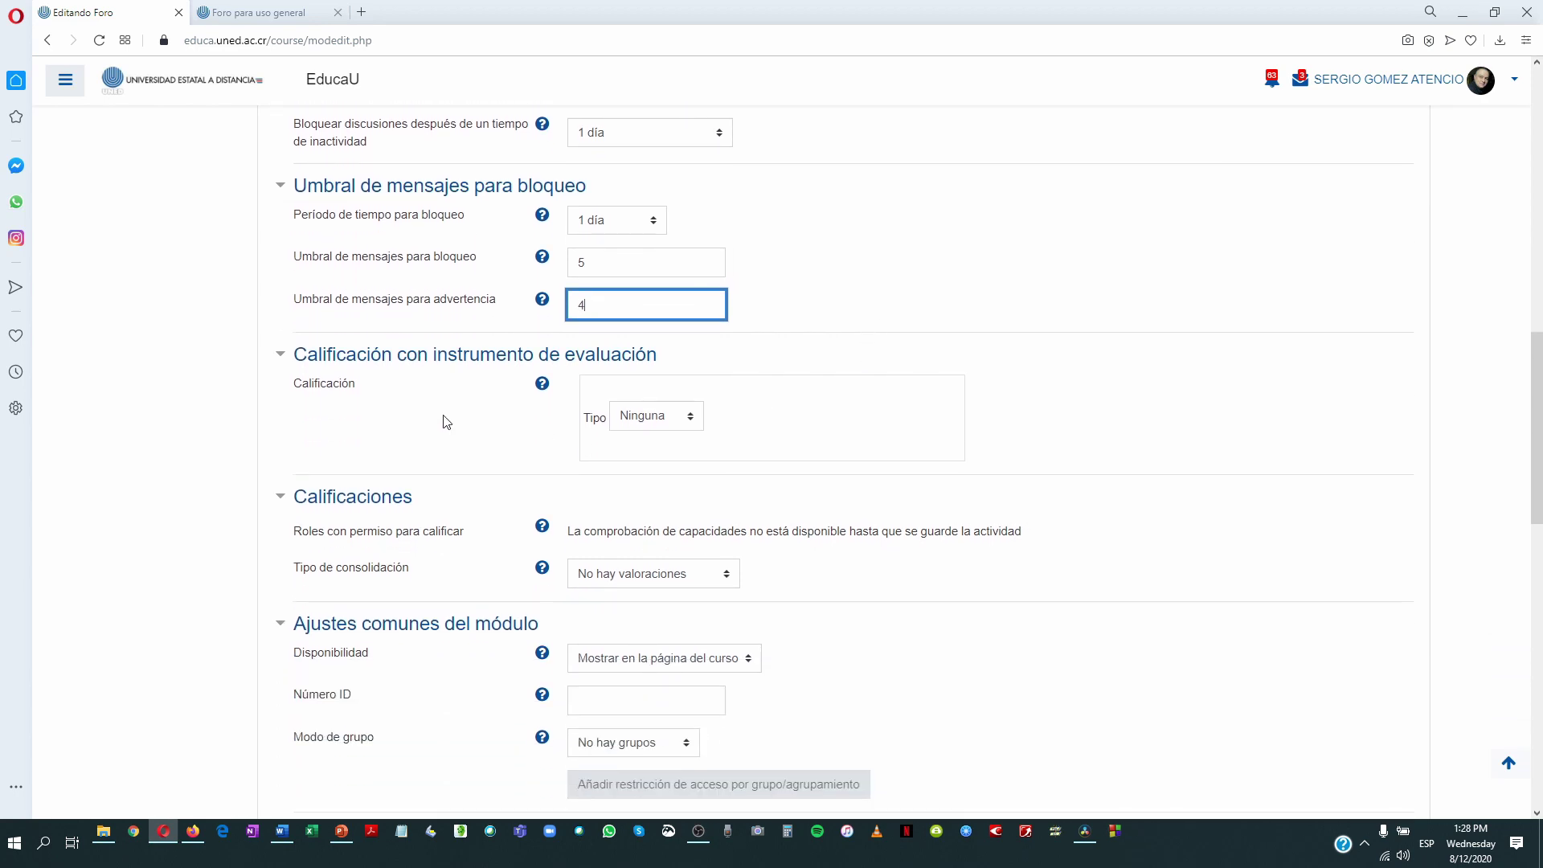
scroll(446, 423, down, 1)
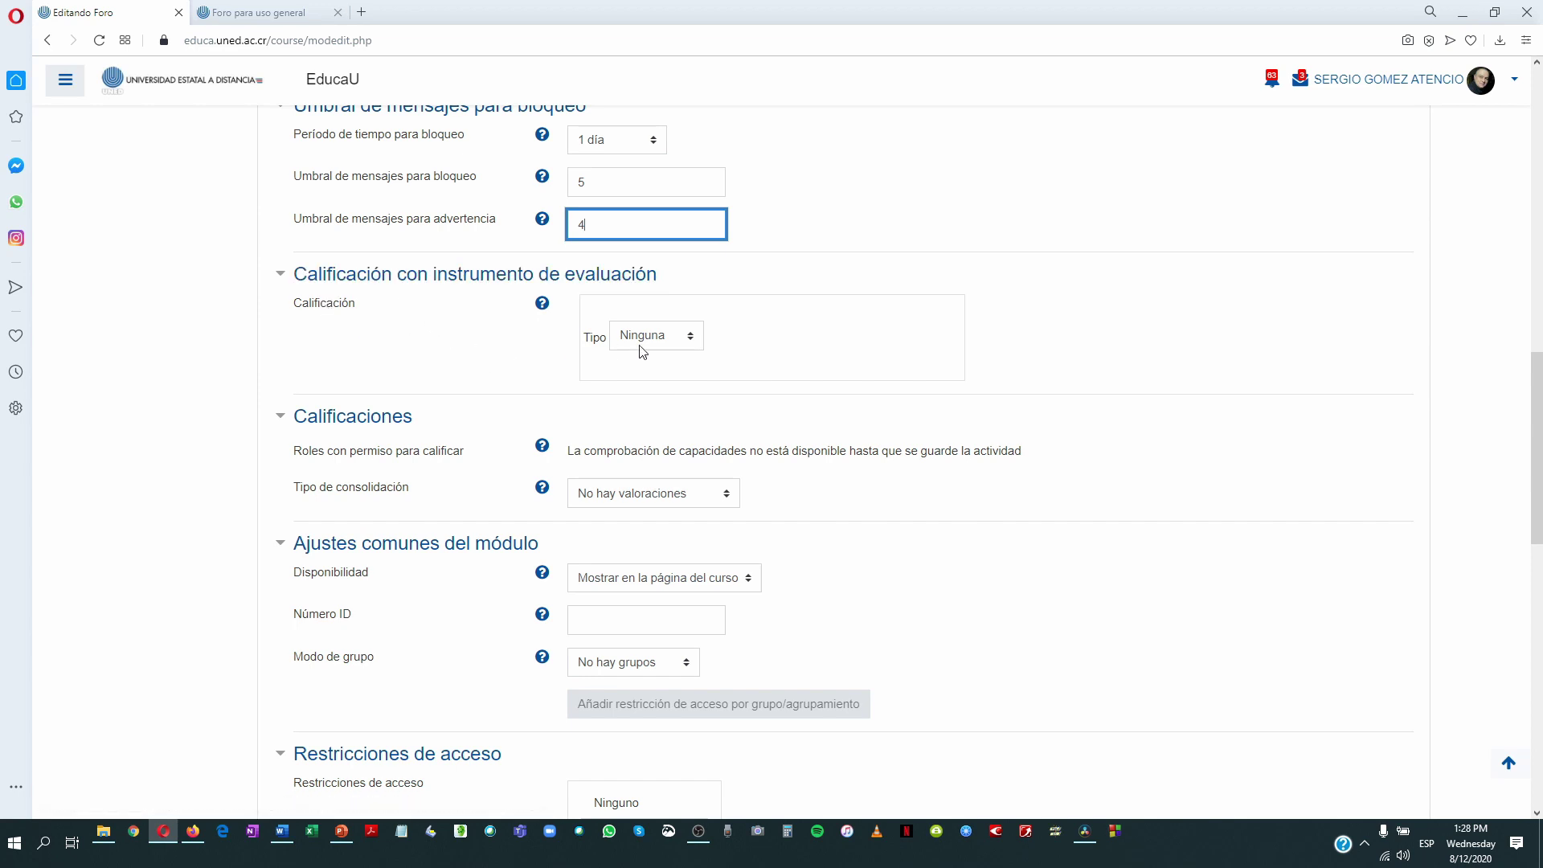
click(690, 336)
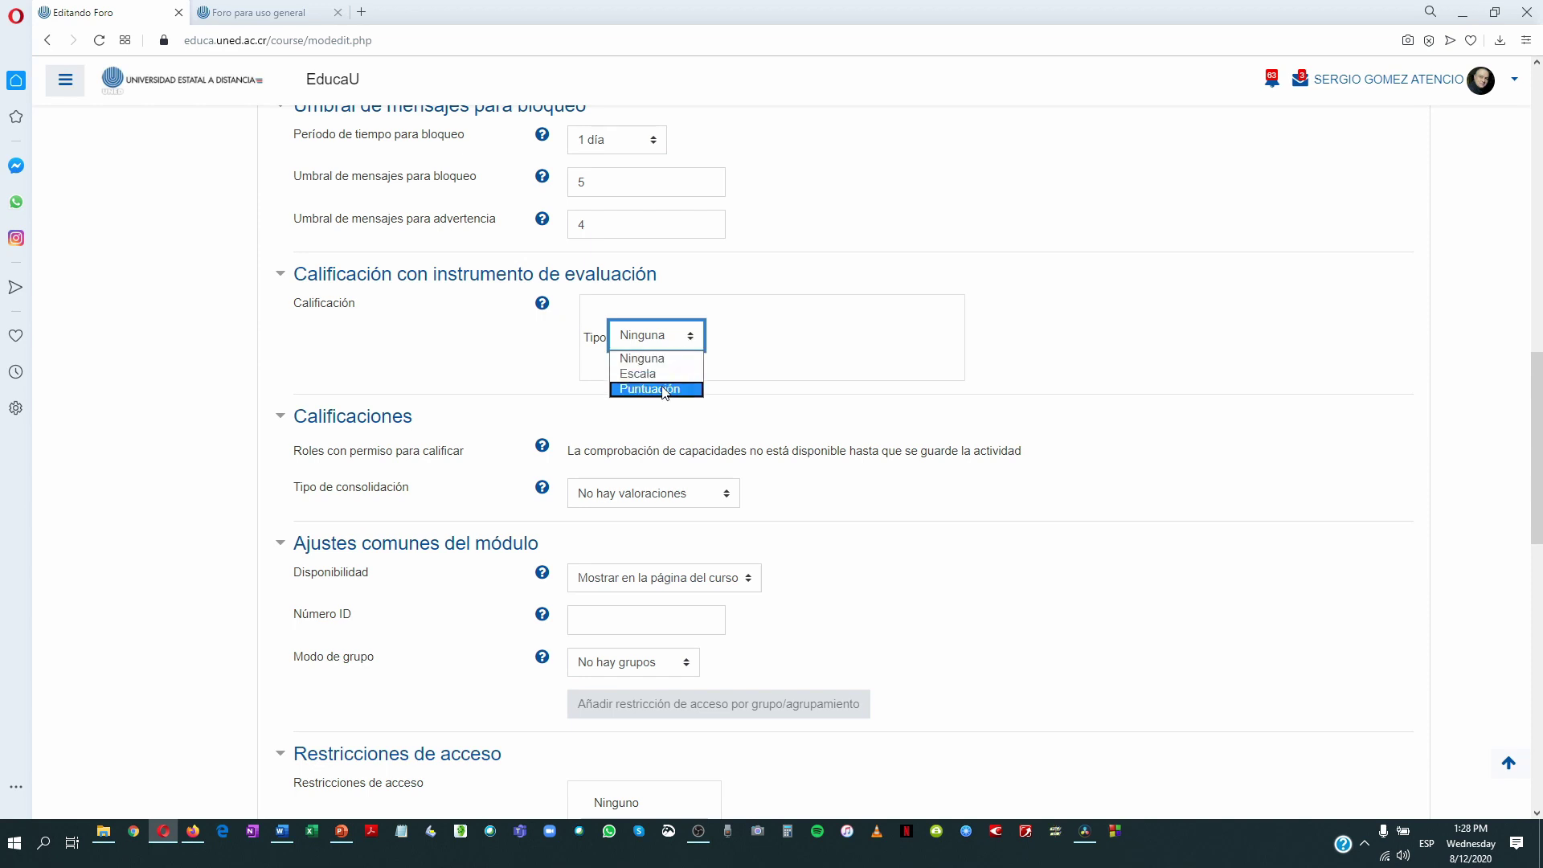
click(509, 402)
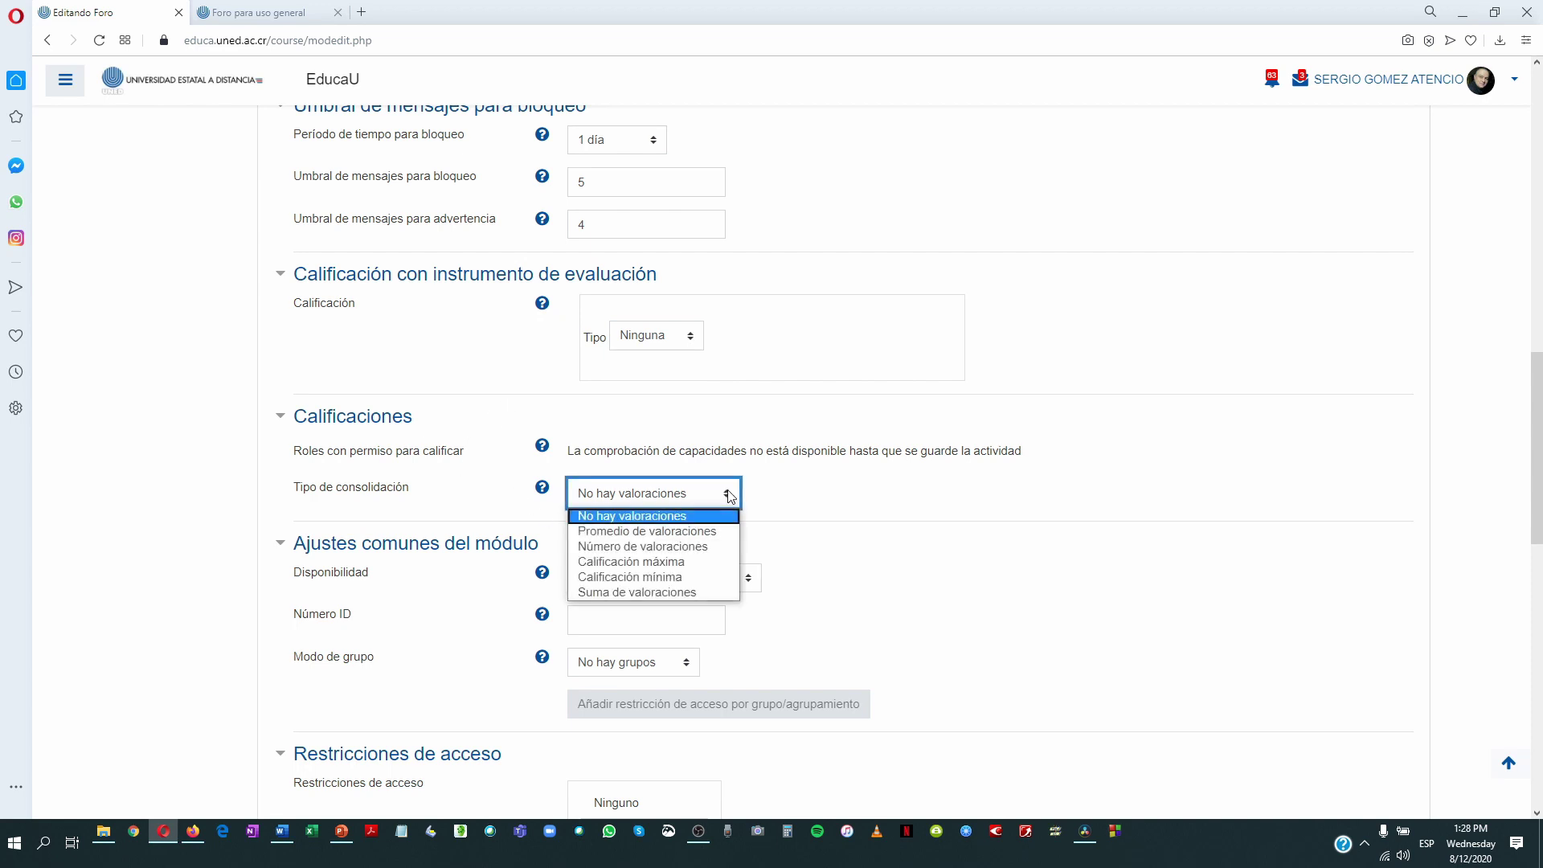
click(840, 475)
click(696, 336)
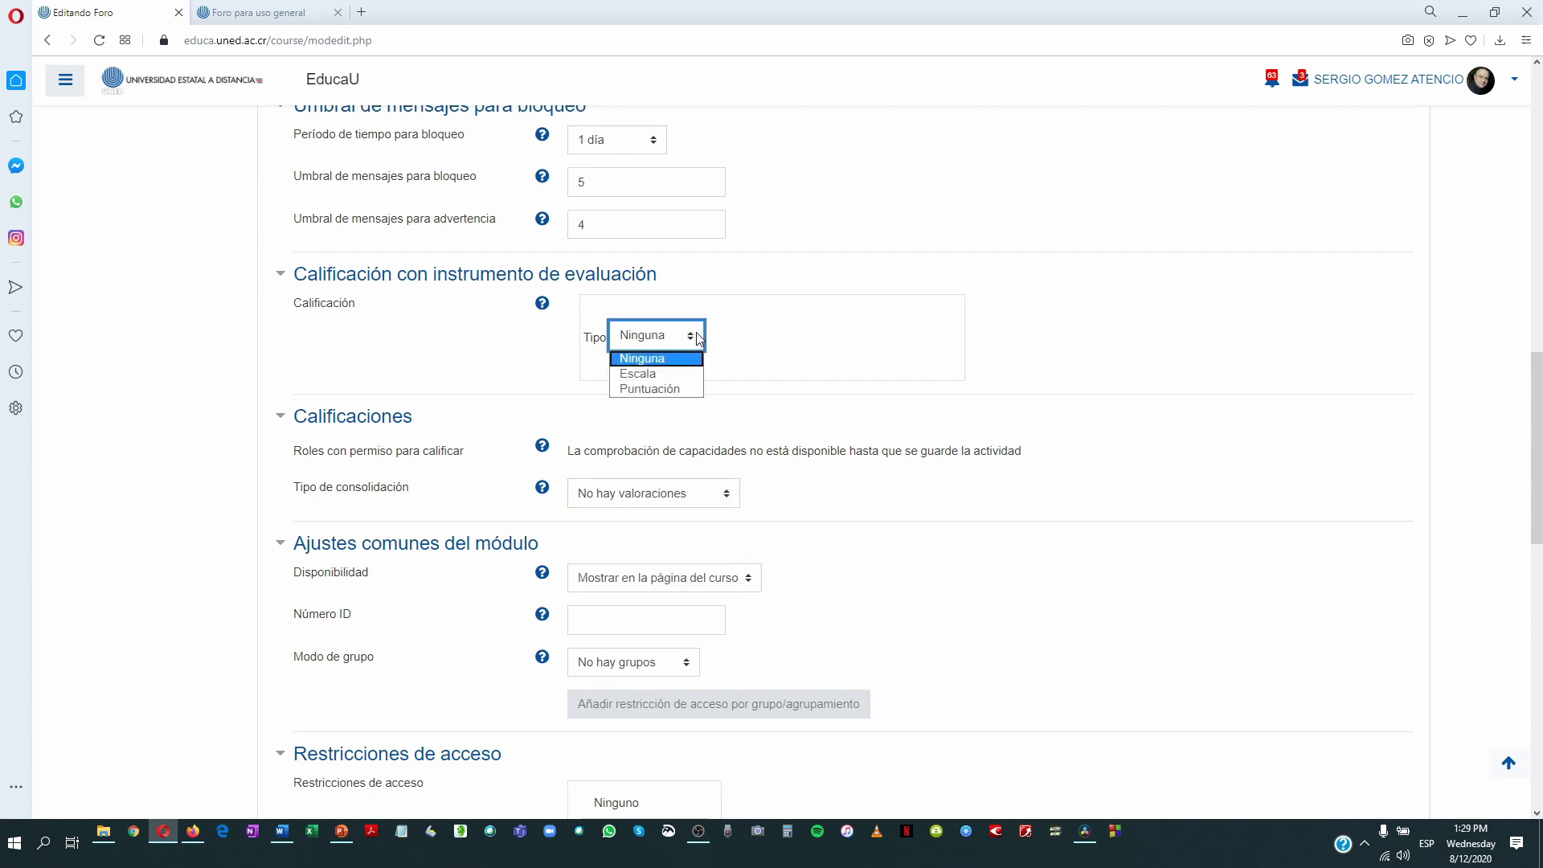
click(651, 389)
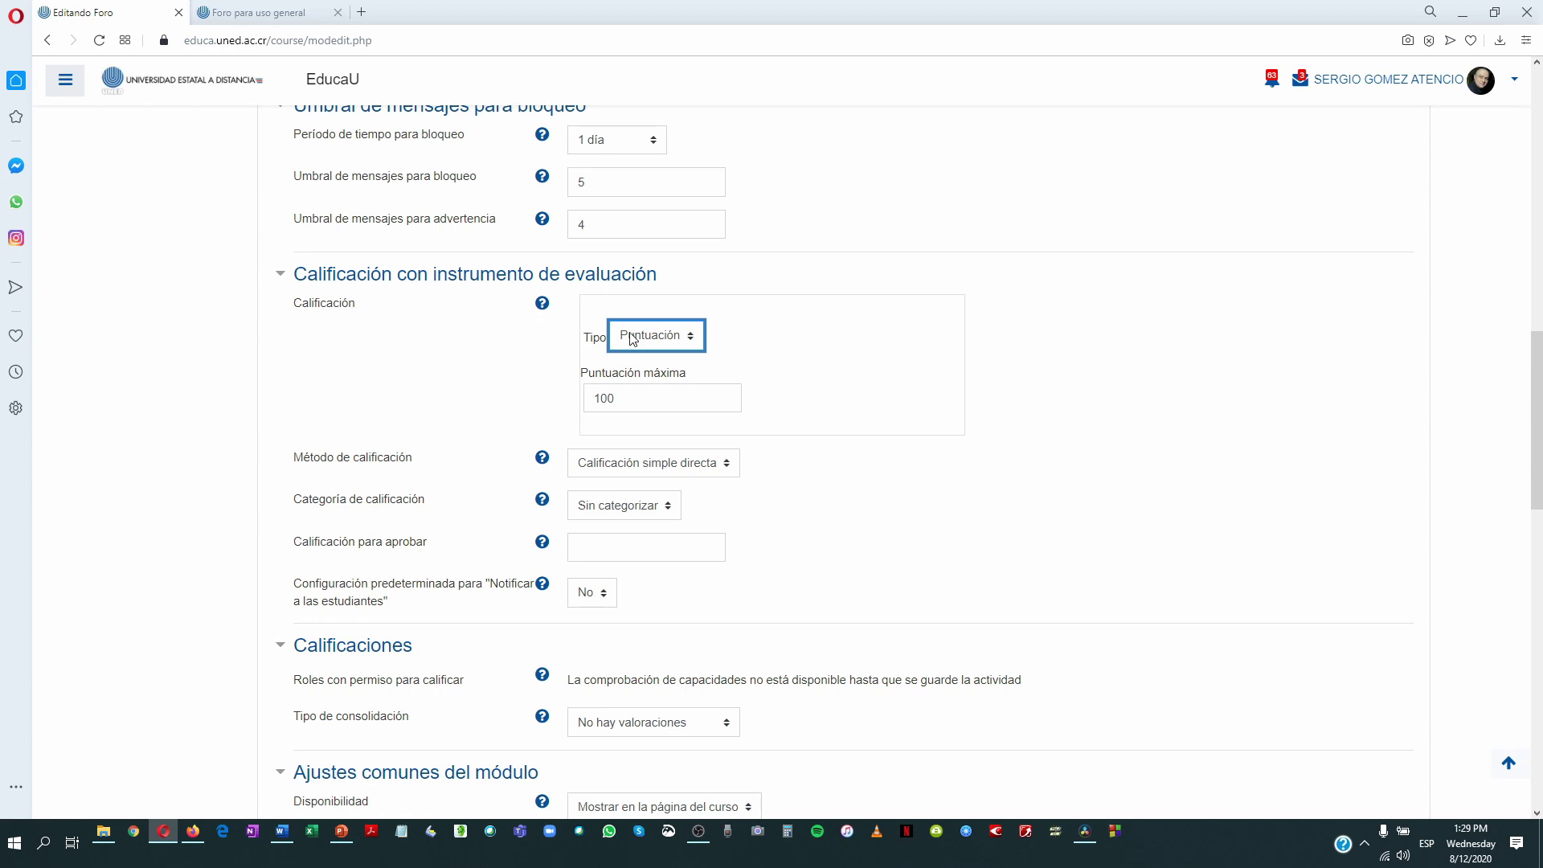
Set the forum's grading method to "Rúbrica"
scroll(470, 382, down, 2)
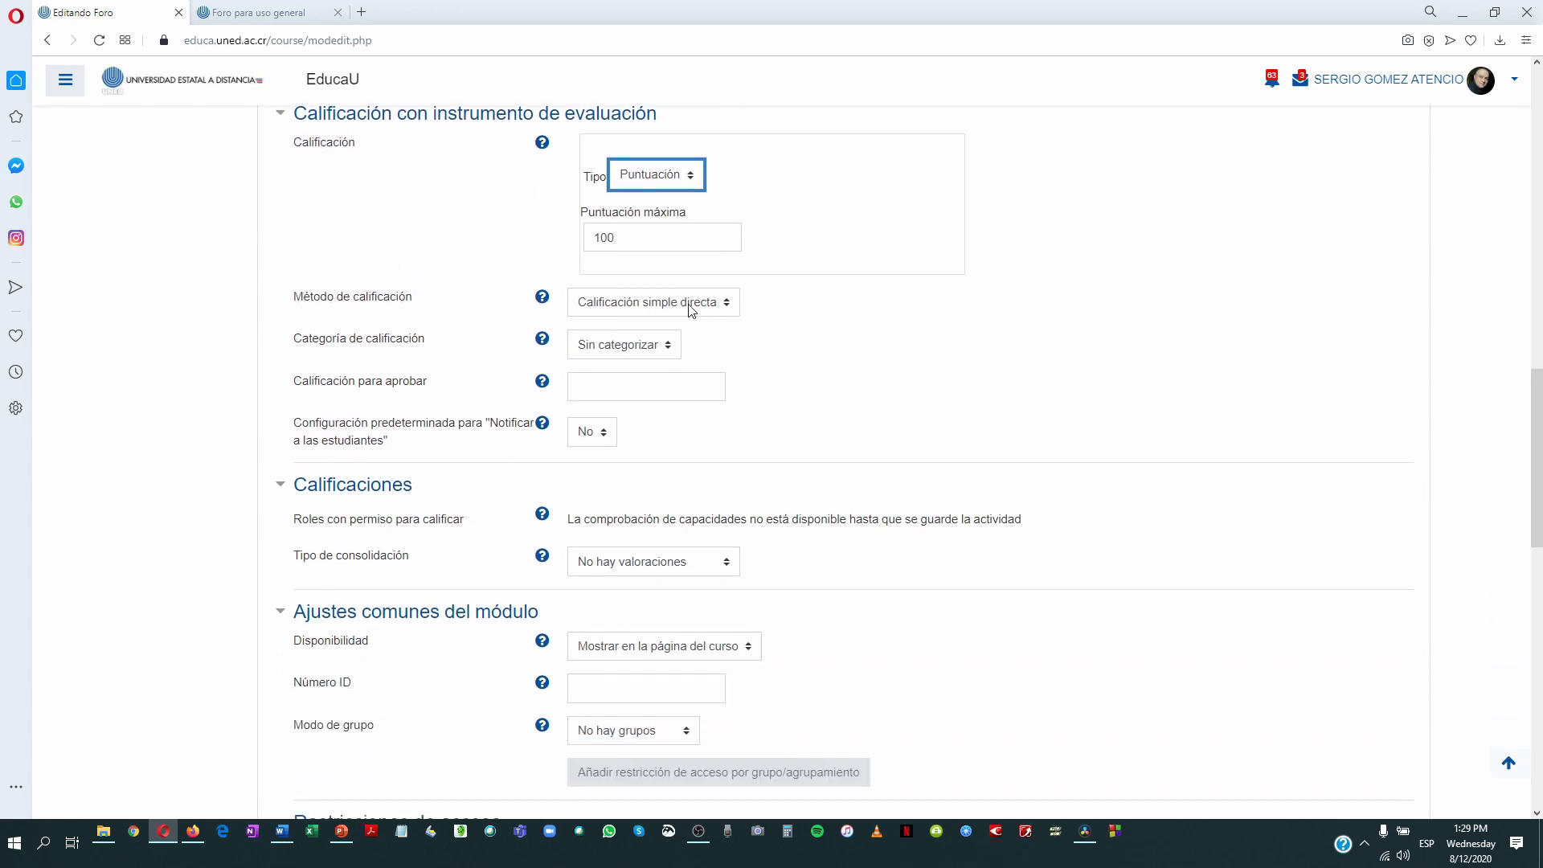
click(729, 309)
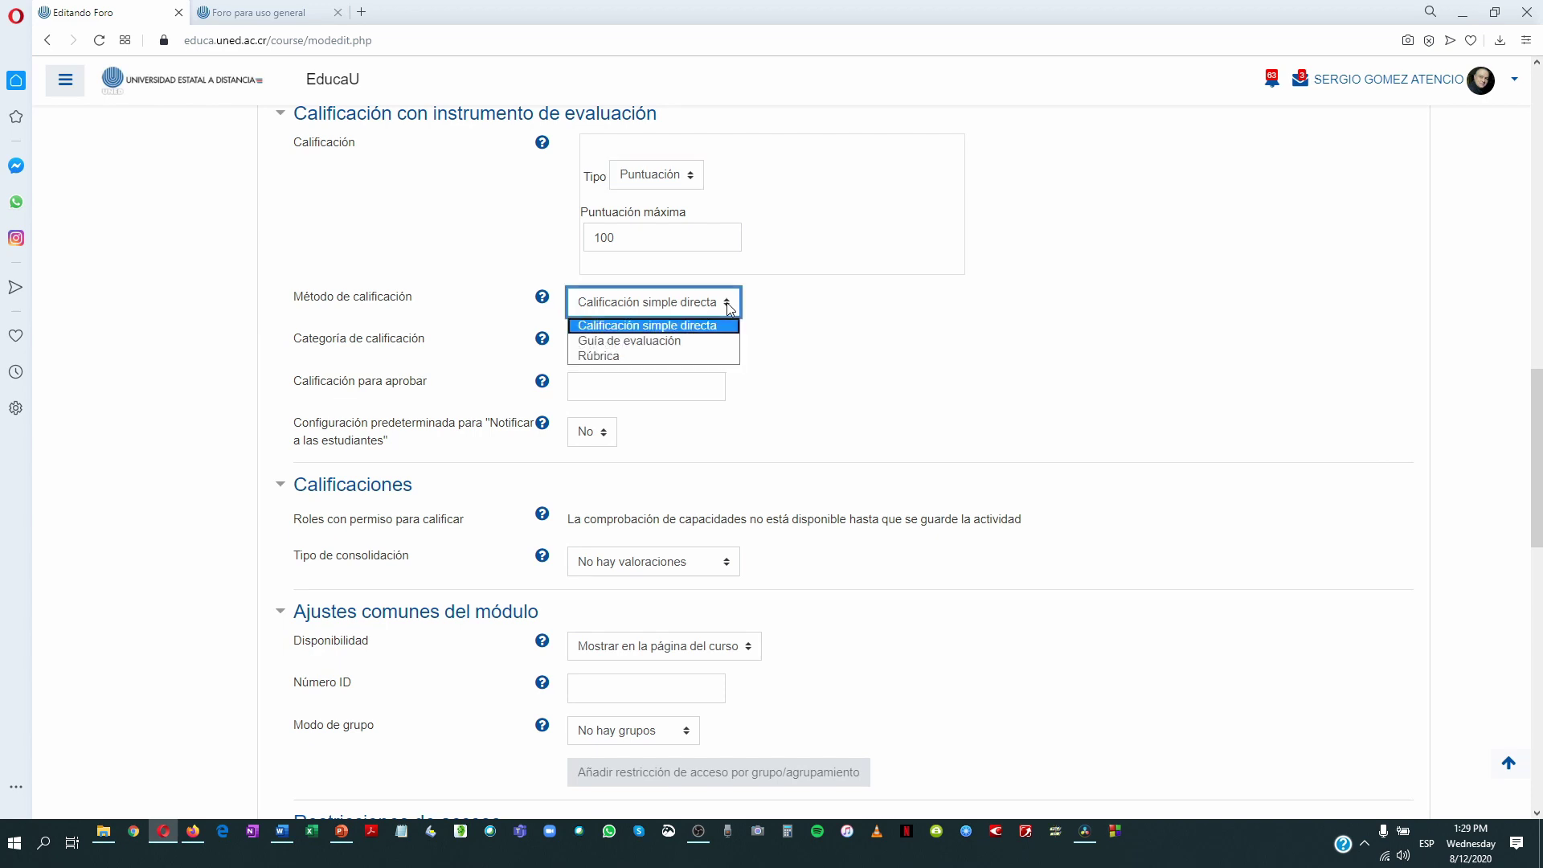
click(607, 358)
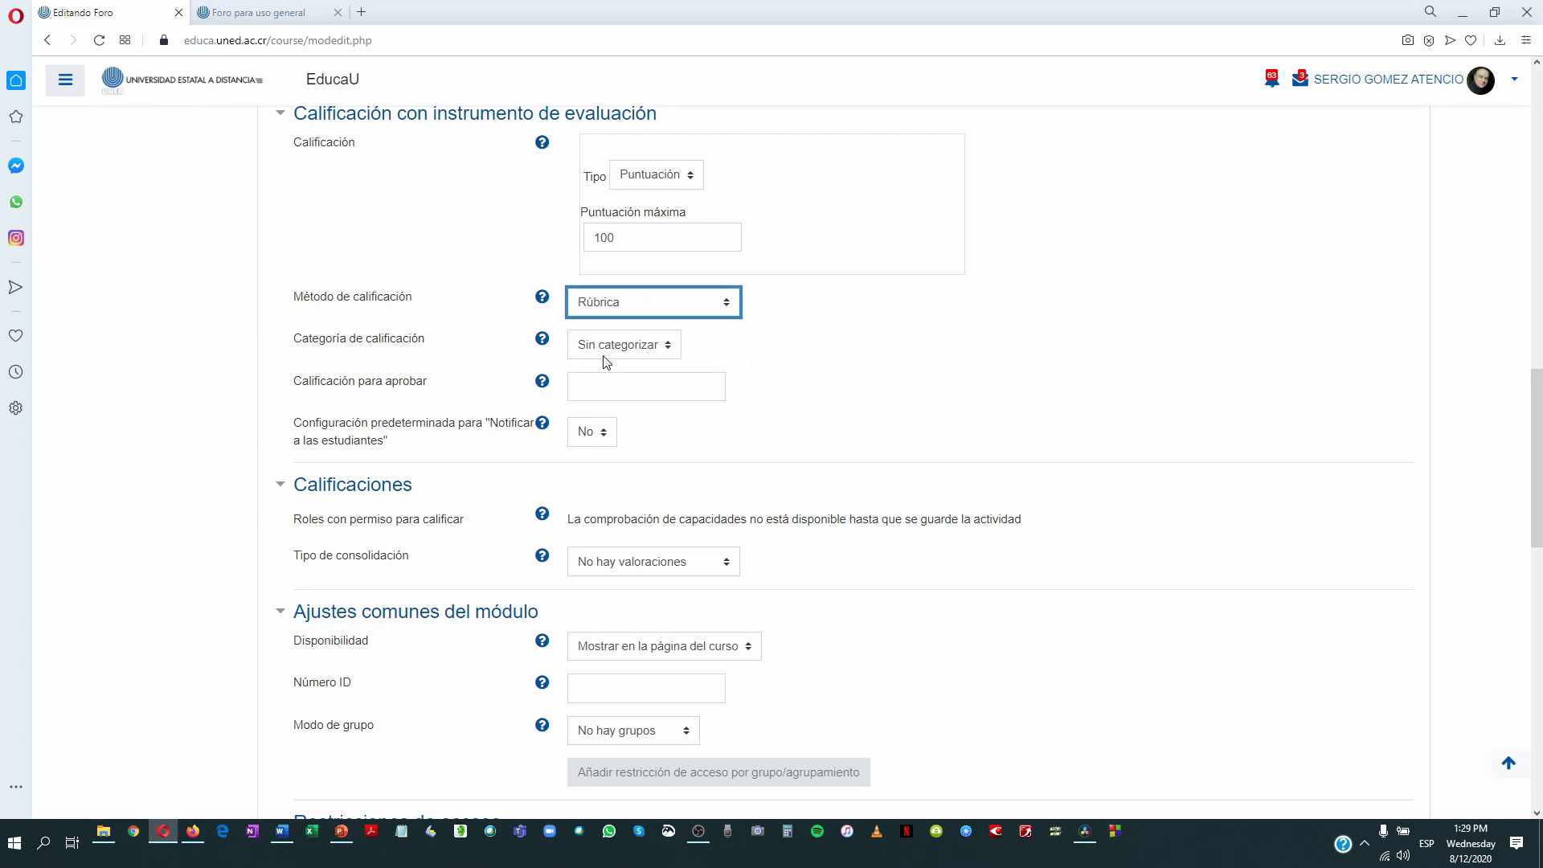
Examine the remaining grading settings and the consolidation types under "Calificaciones", keeping "No hay valoraciones"
scroll(823, 352, down, 1)
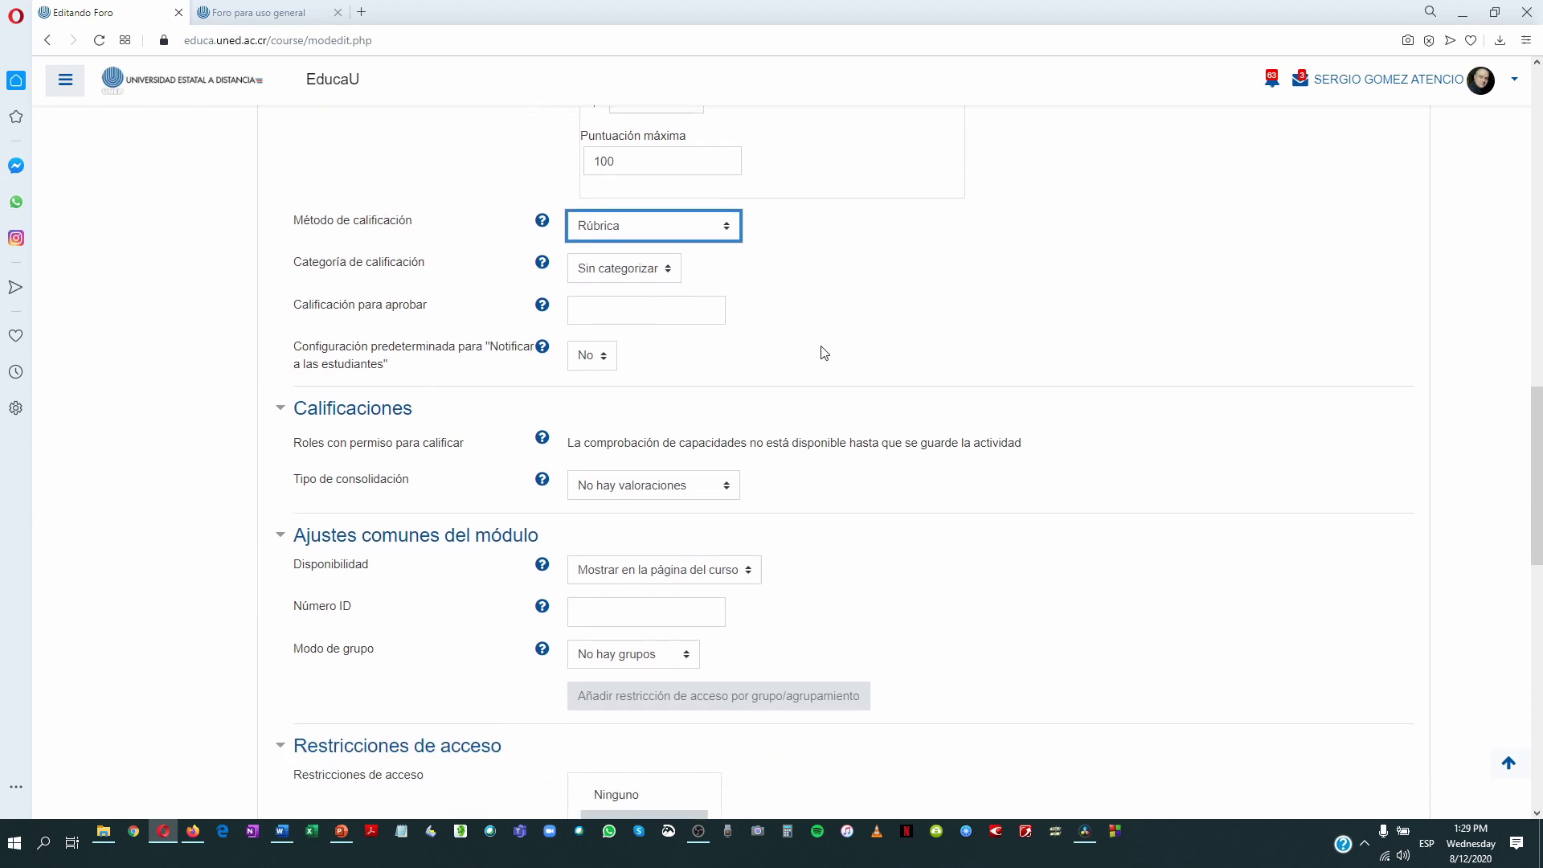
scroll(823, 352, down, 1)
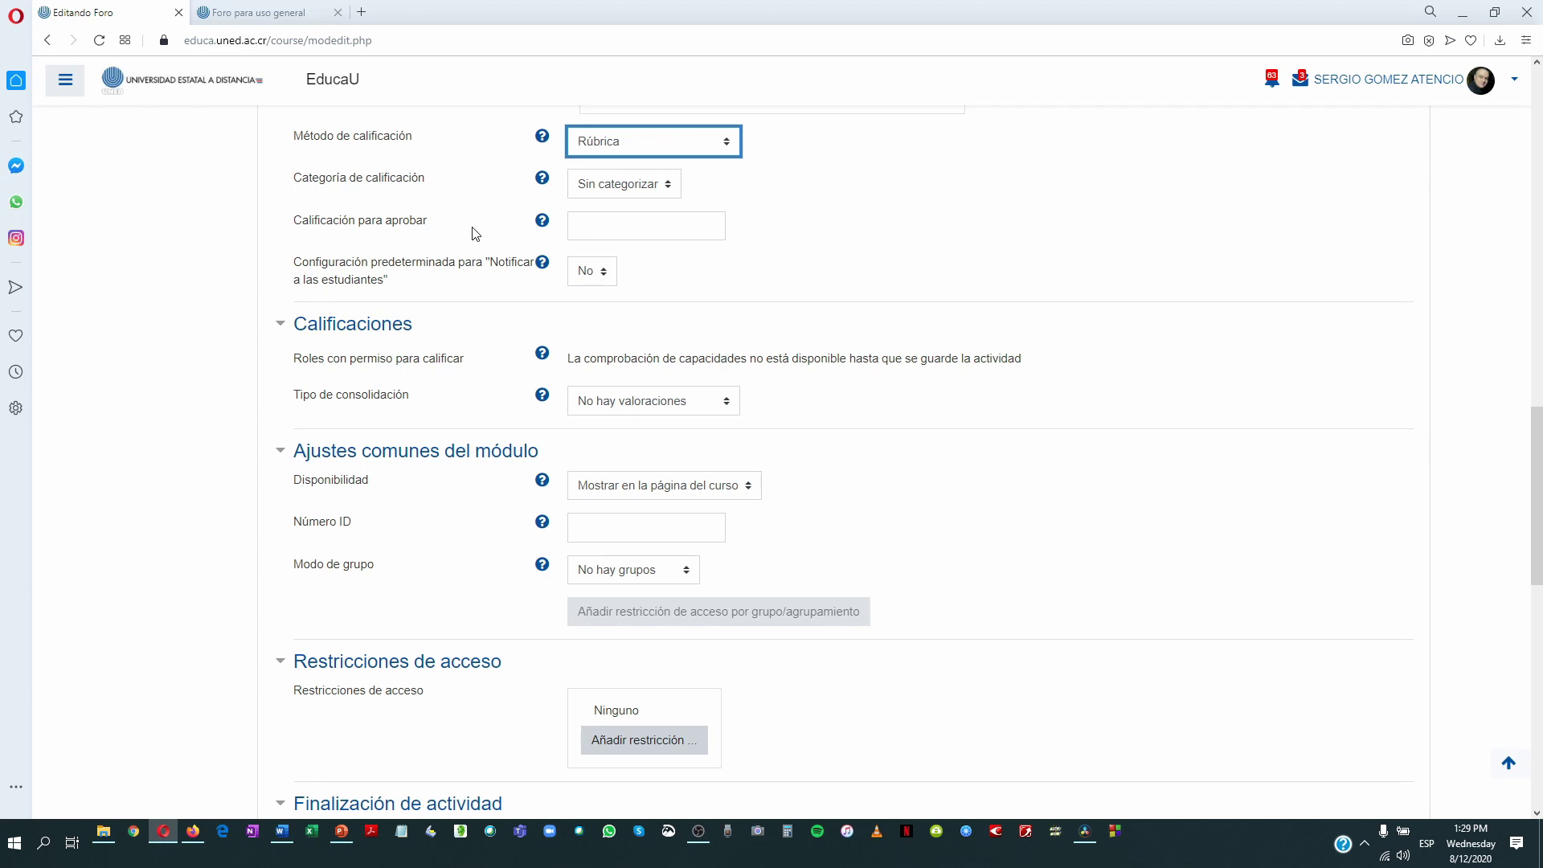
scroll(476, 234, down, 1)
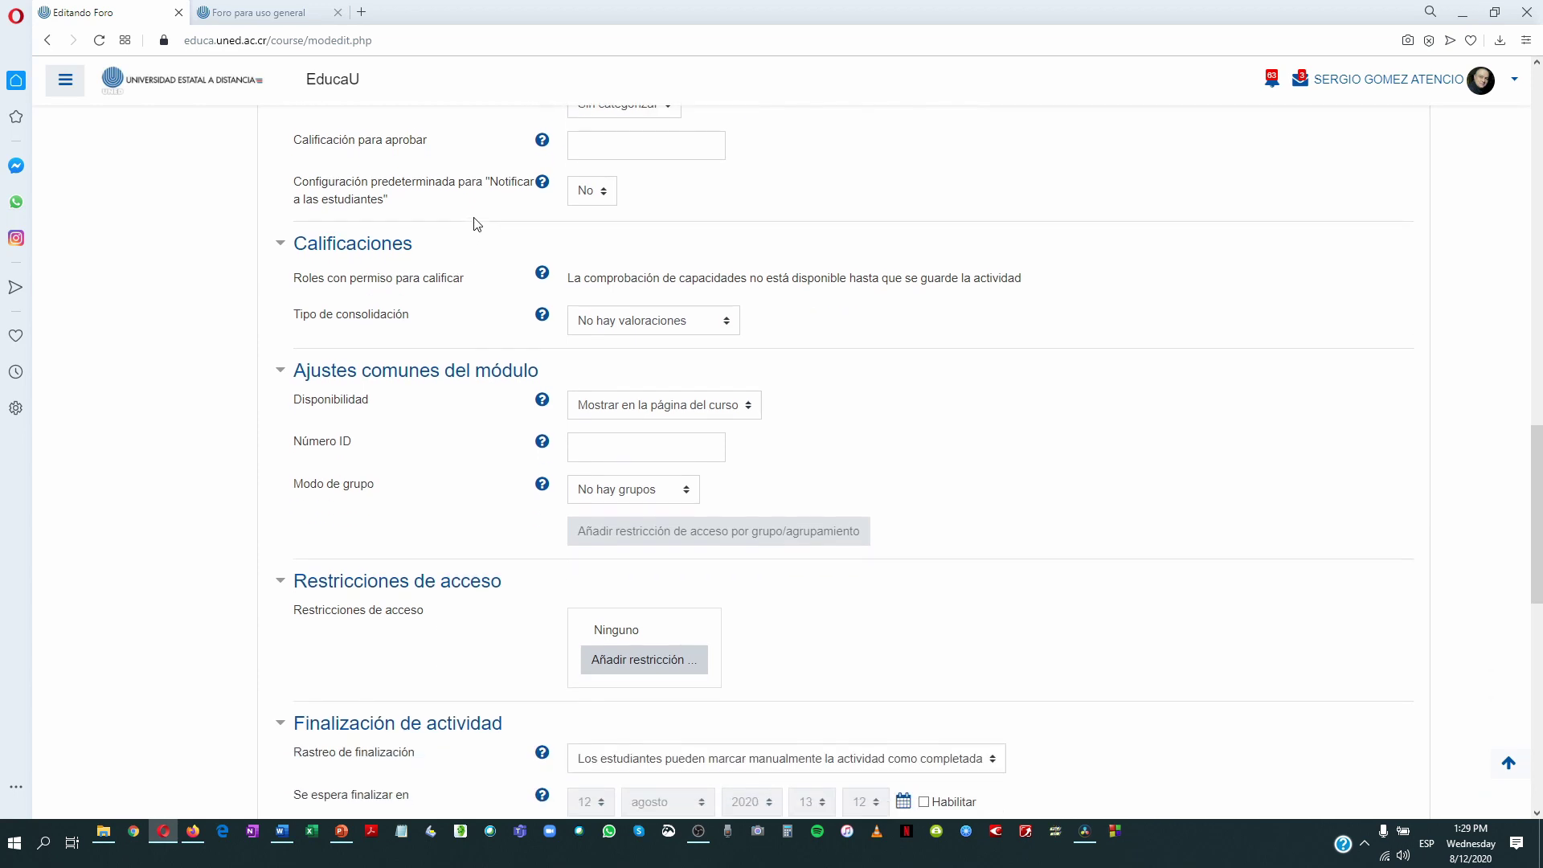
scroll(479, 218, down, 1)
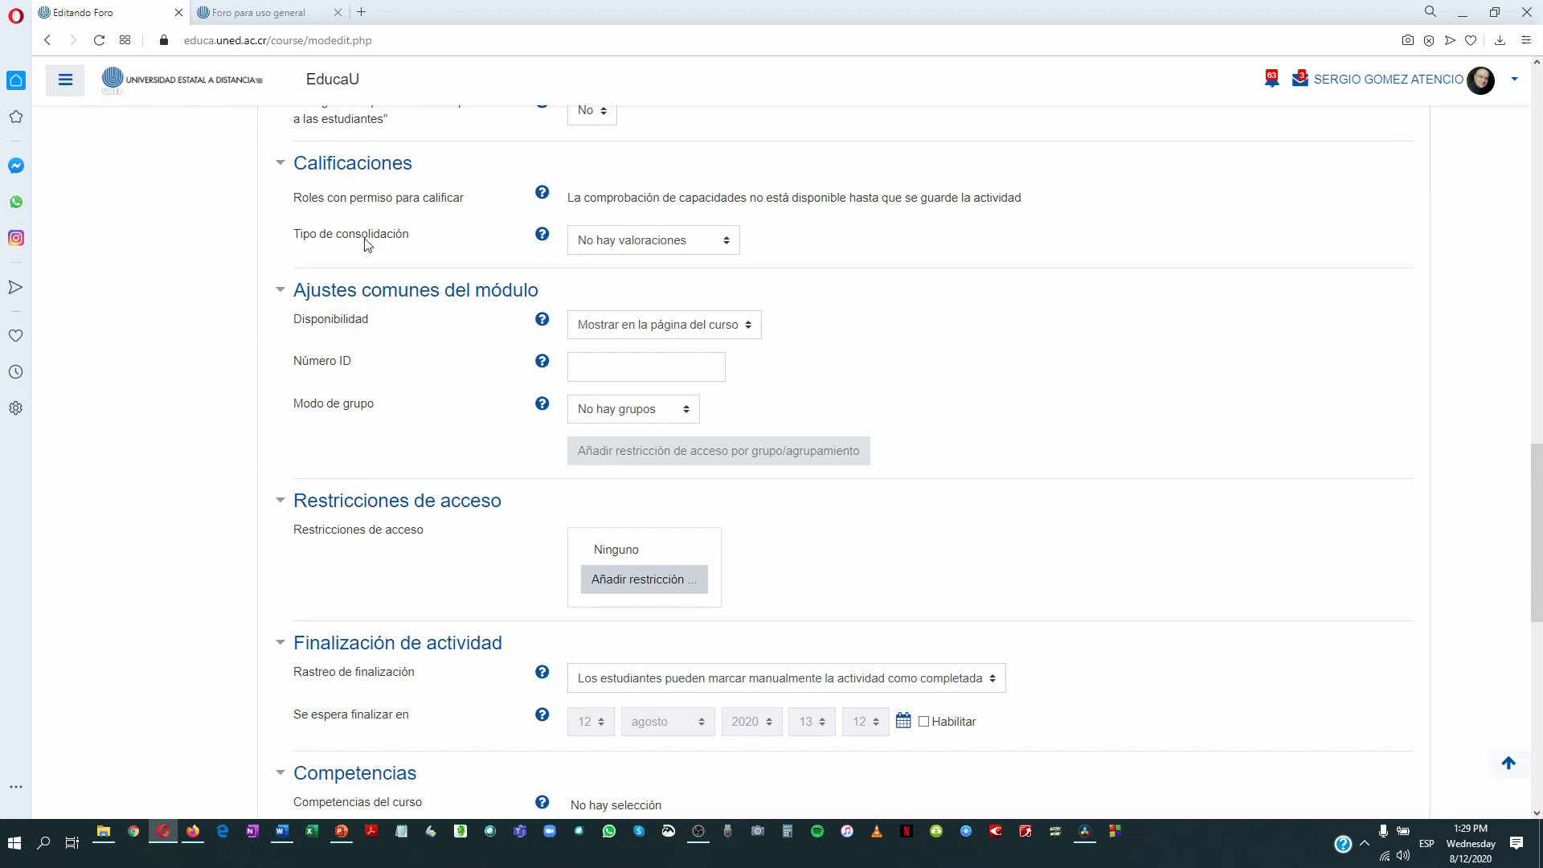
click(727, 242)
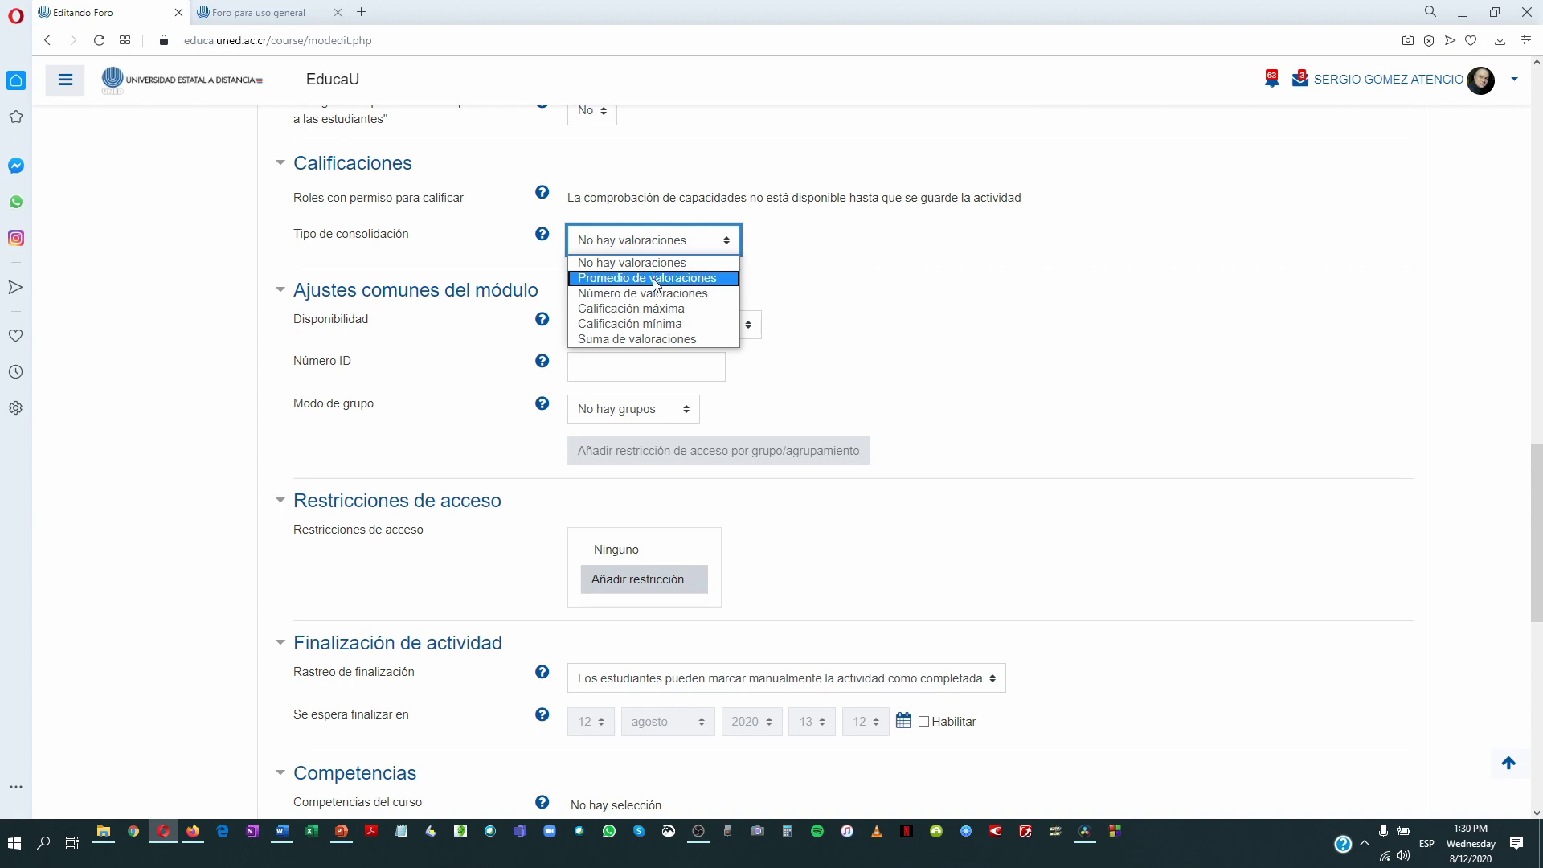
click(810, 250)
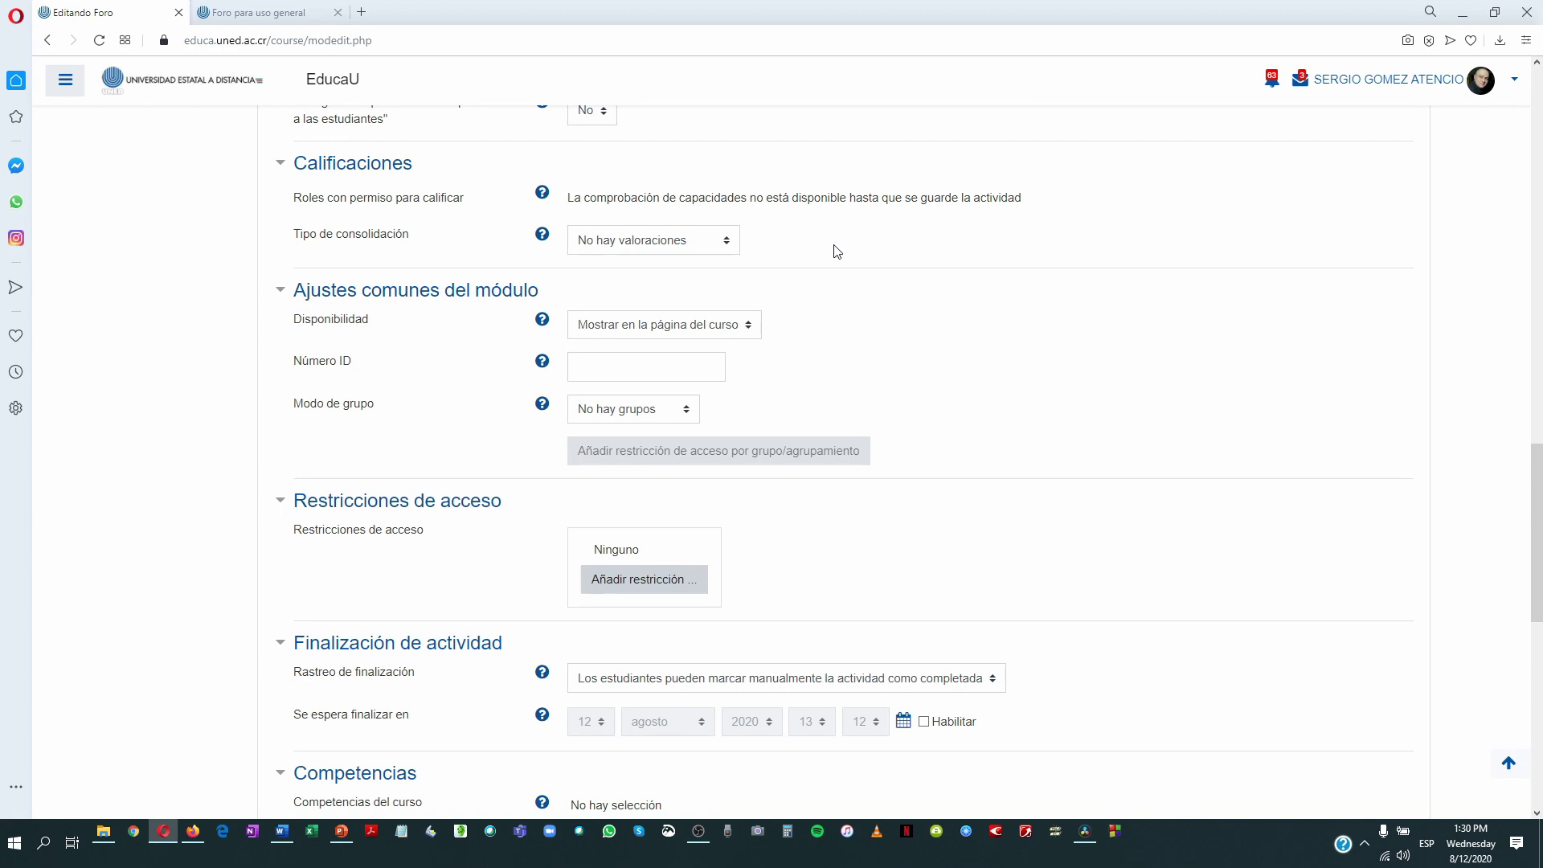
Examine the availability choices and the ID number field under "Ajustes comunes del módulo", keeping "Mostrar en la página del curso"
scroll(836, 252, down, 1)
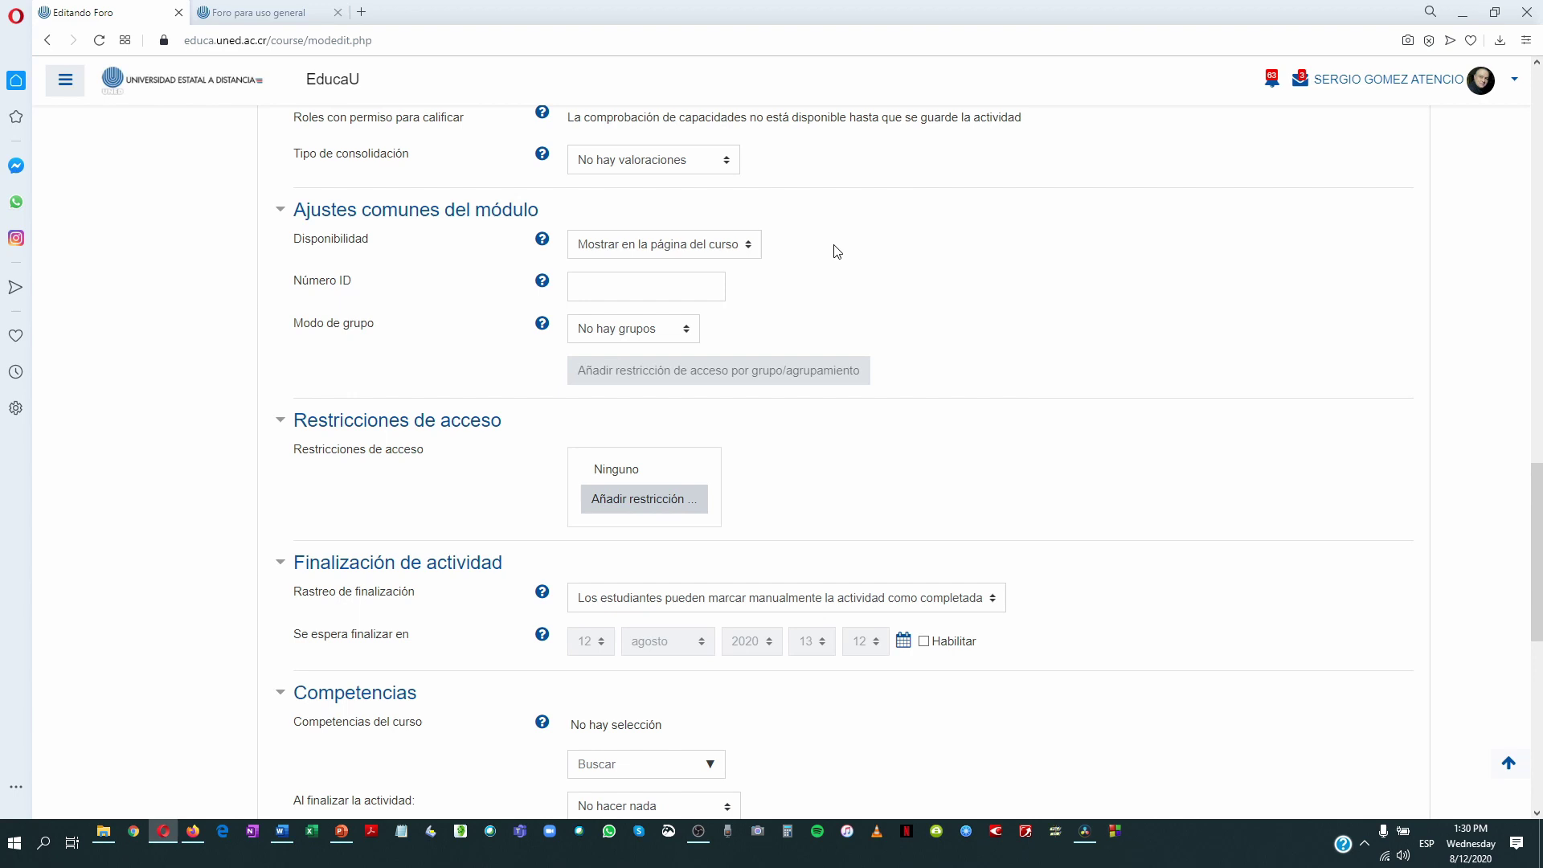
scroll(836, 251, down, 1)
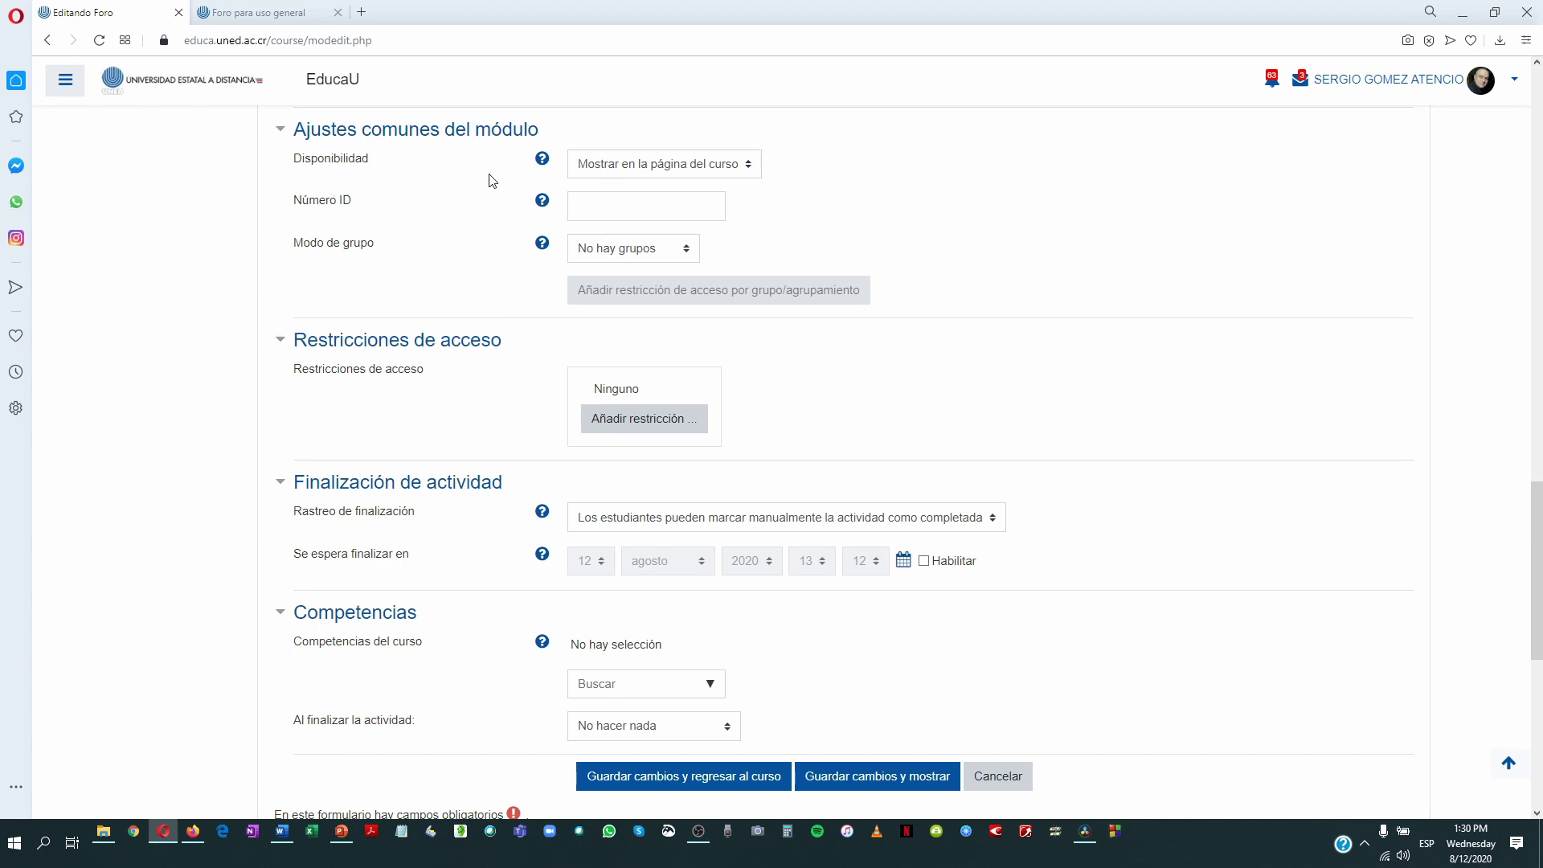
click(747, 165)
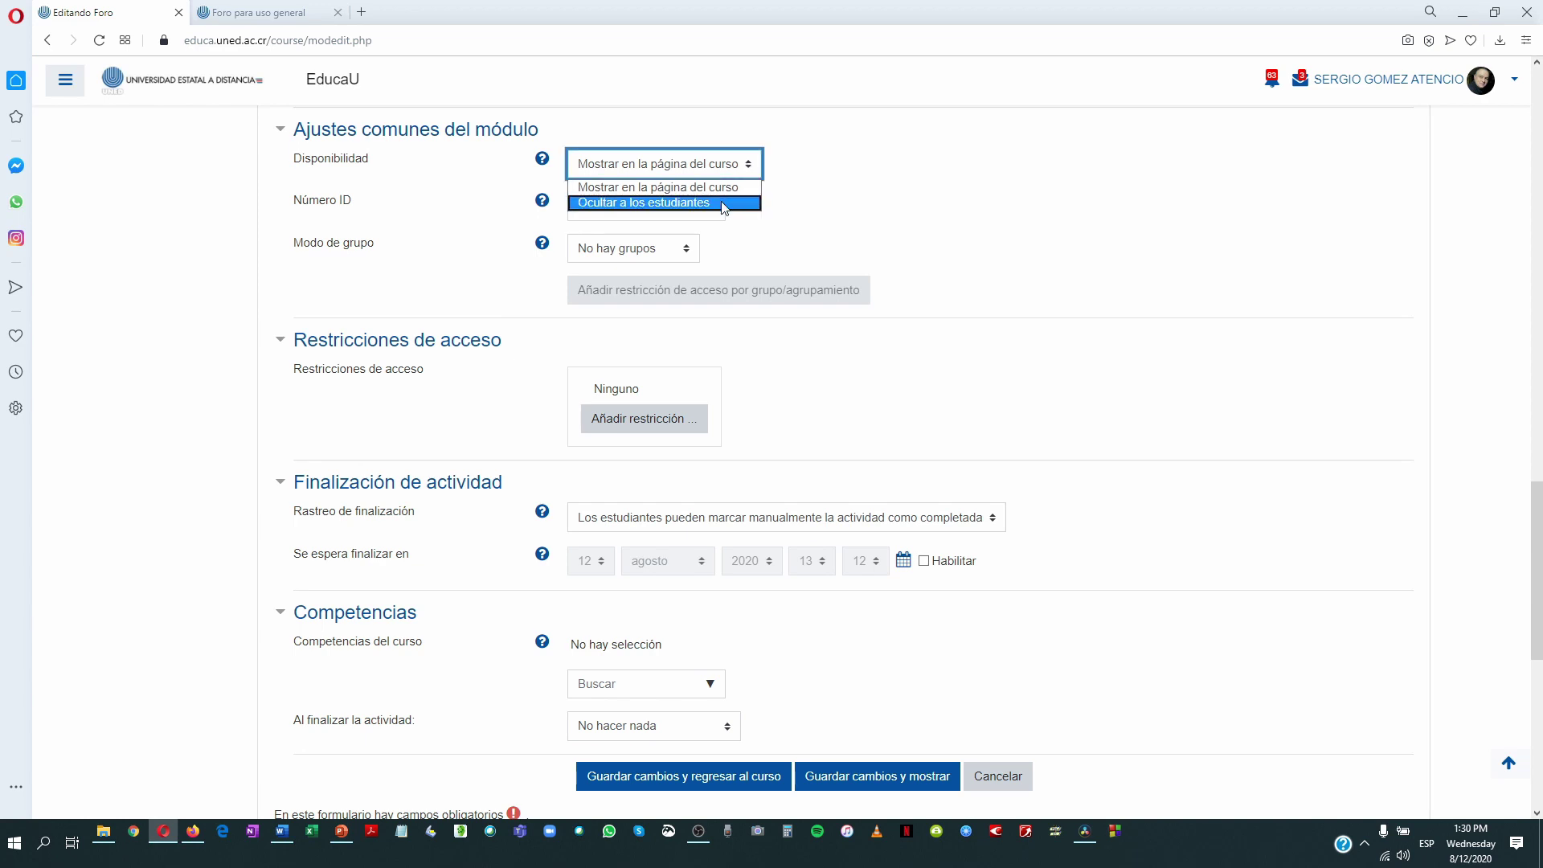
click(852, 214)
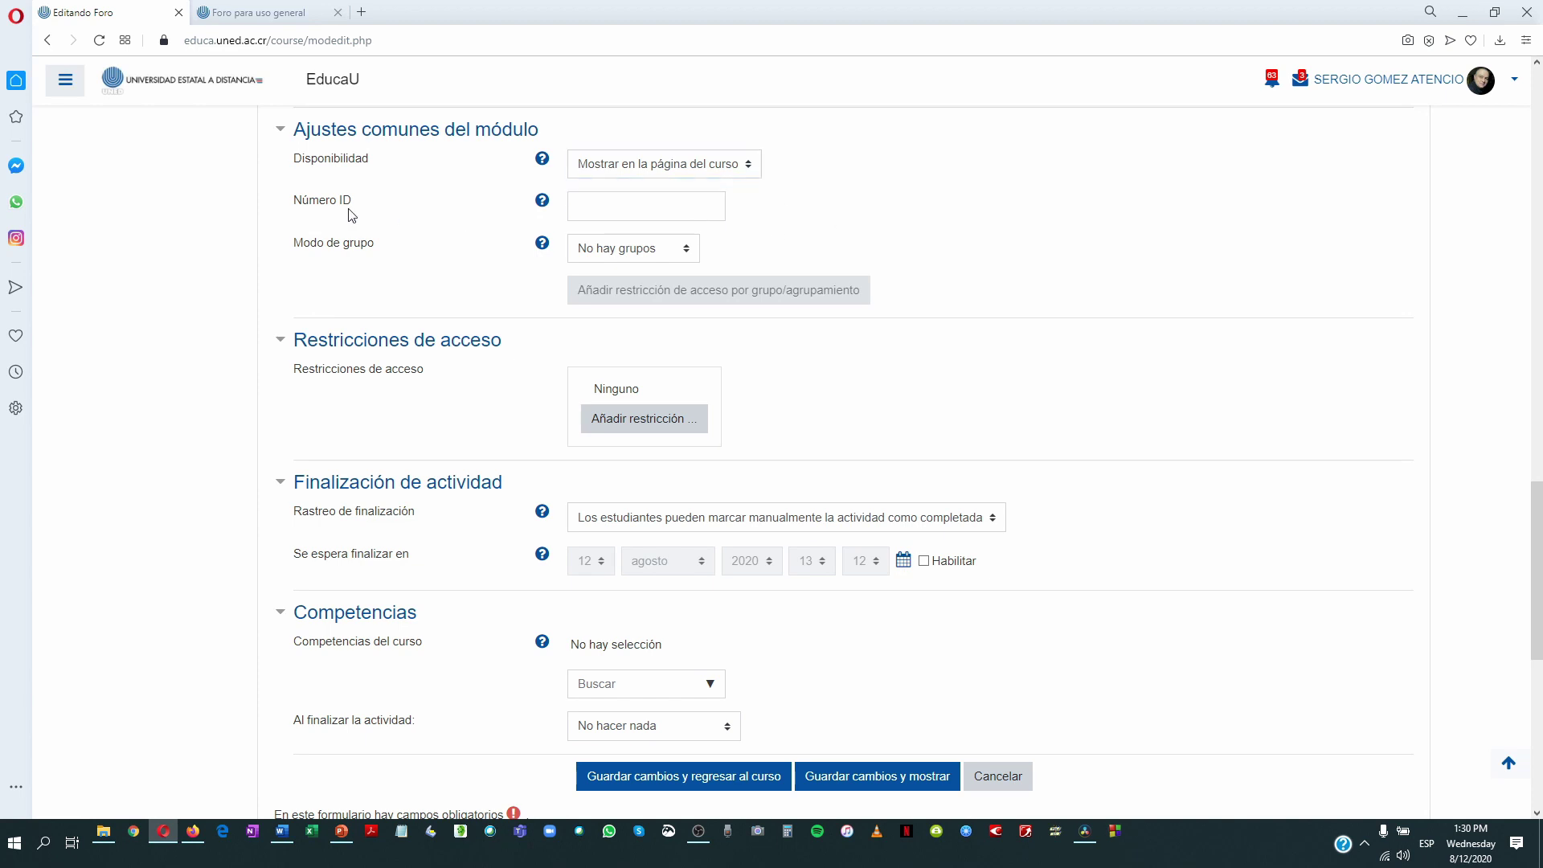
click(580, 207)
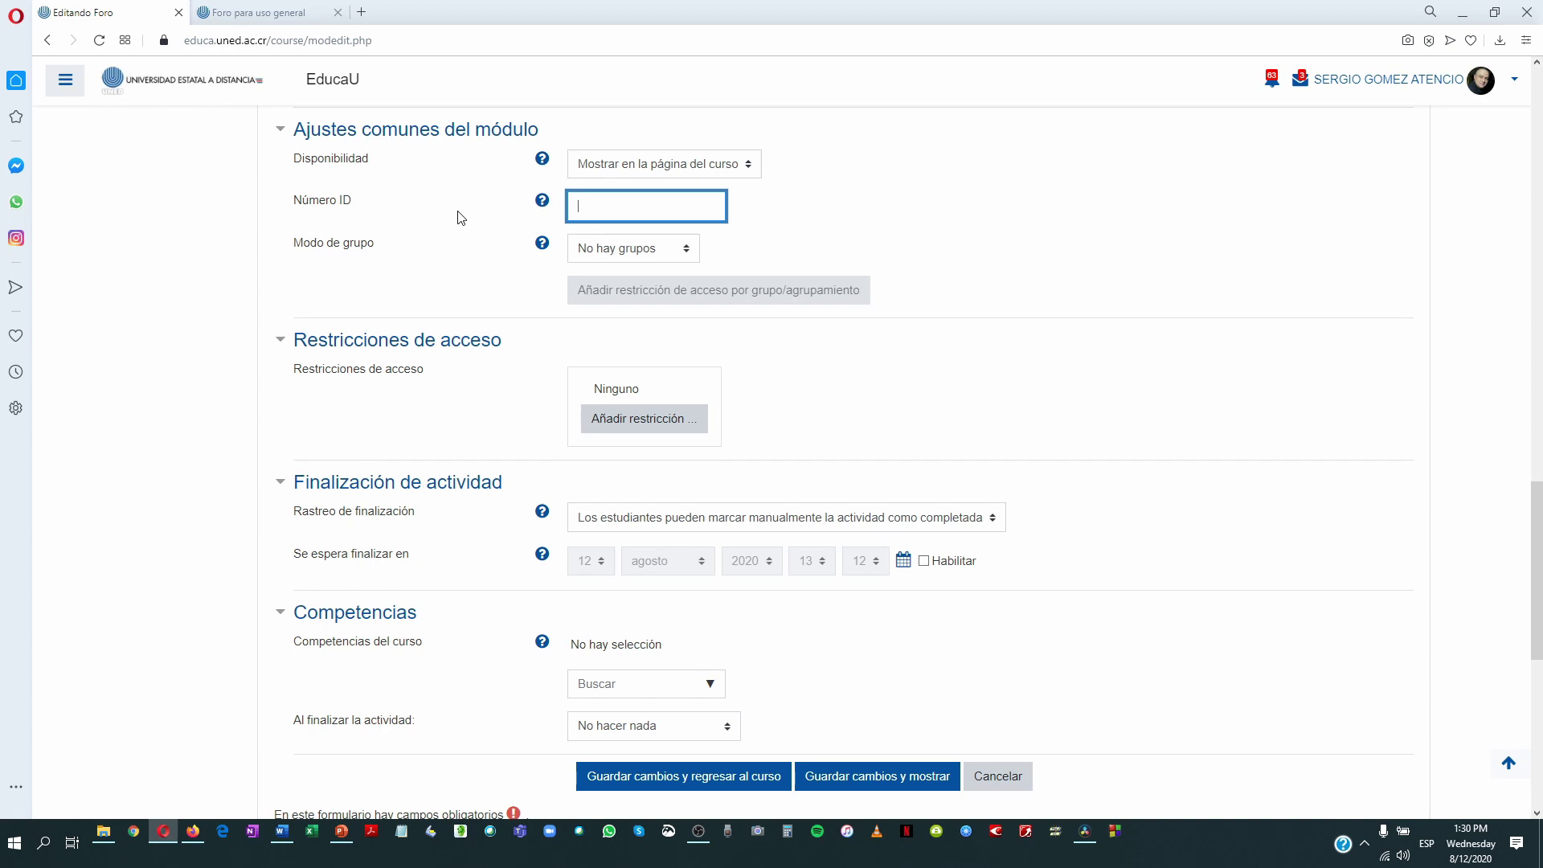
Try a "Perfil de usuario" restriction under "Restricciones de acceso" and remove it again
scroll(428, 213, down, 1)
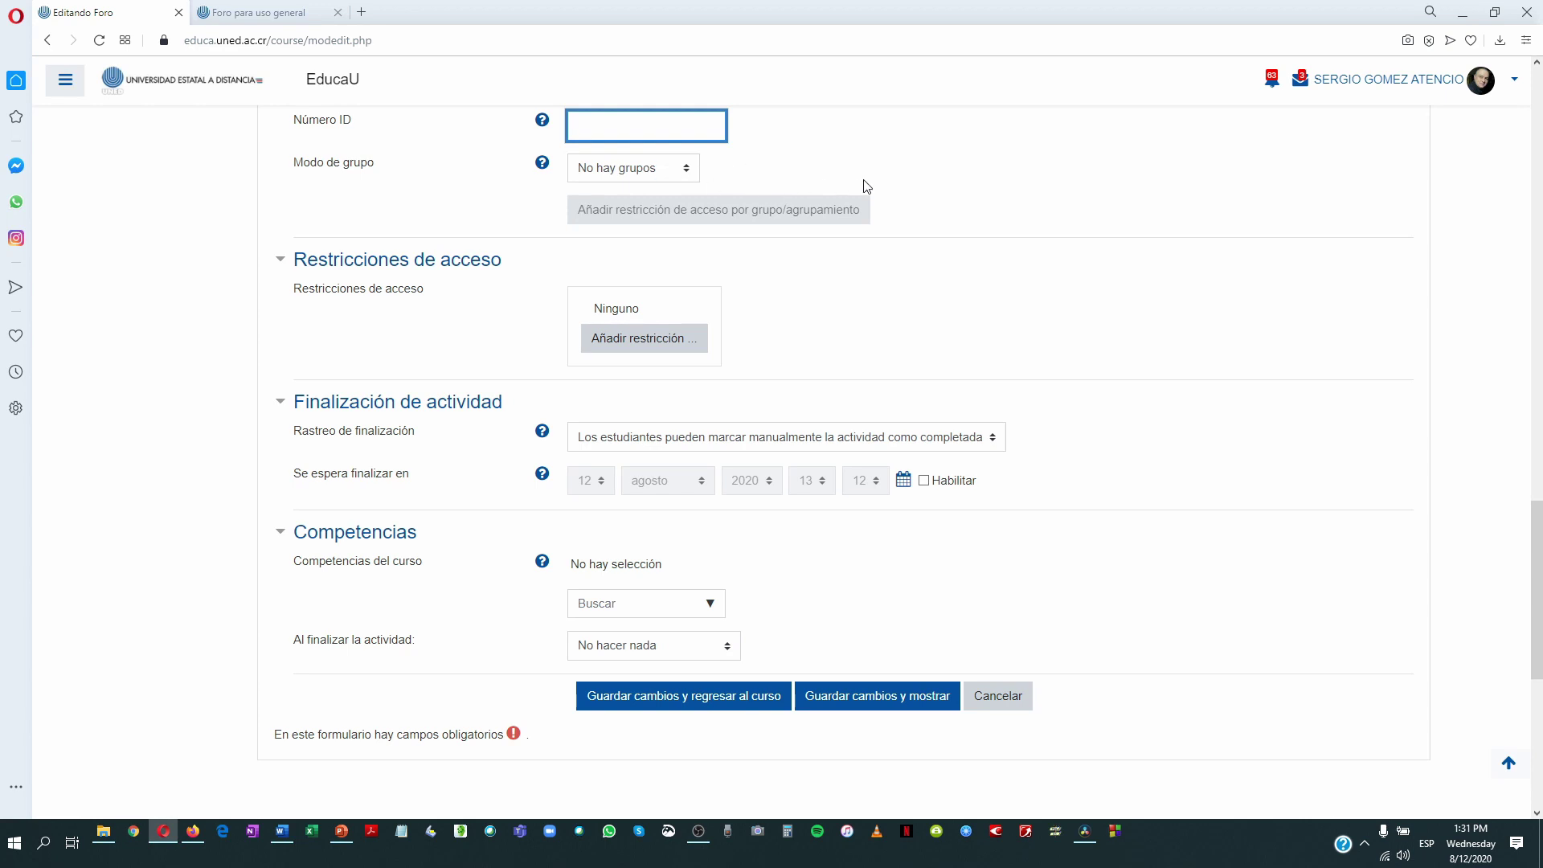
scroll(890, 186, down, 1)
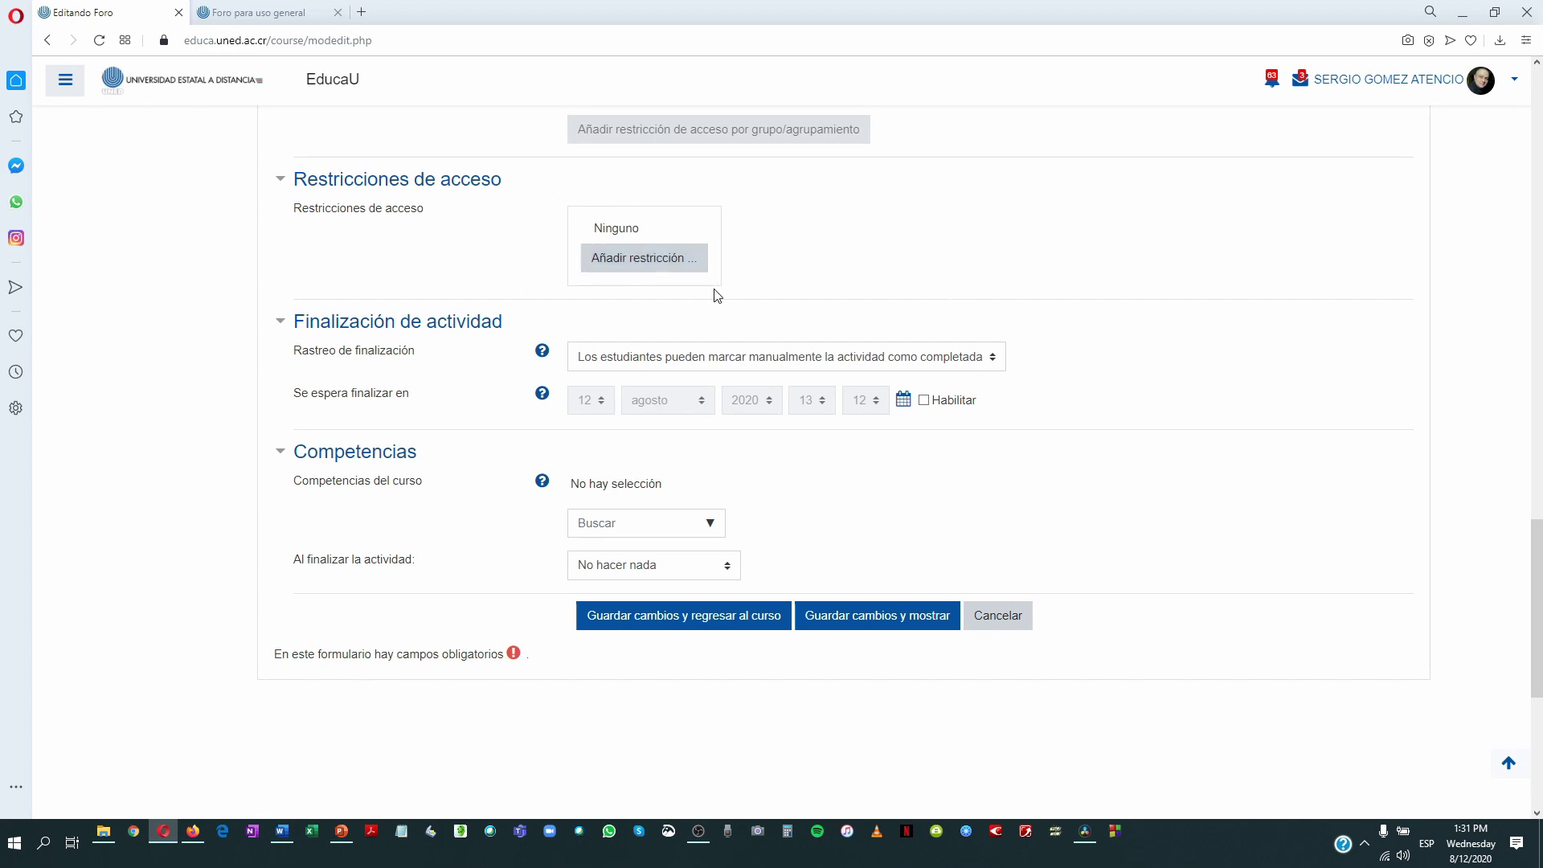
click(640, 265)
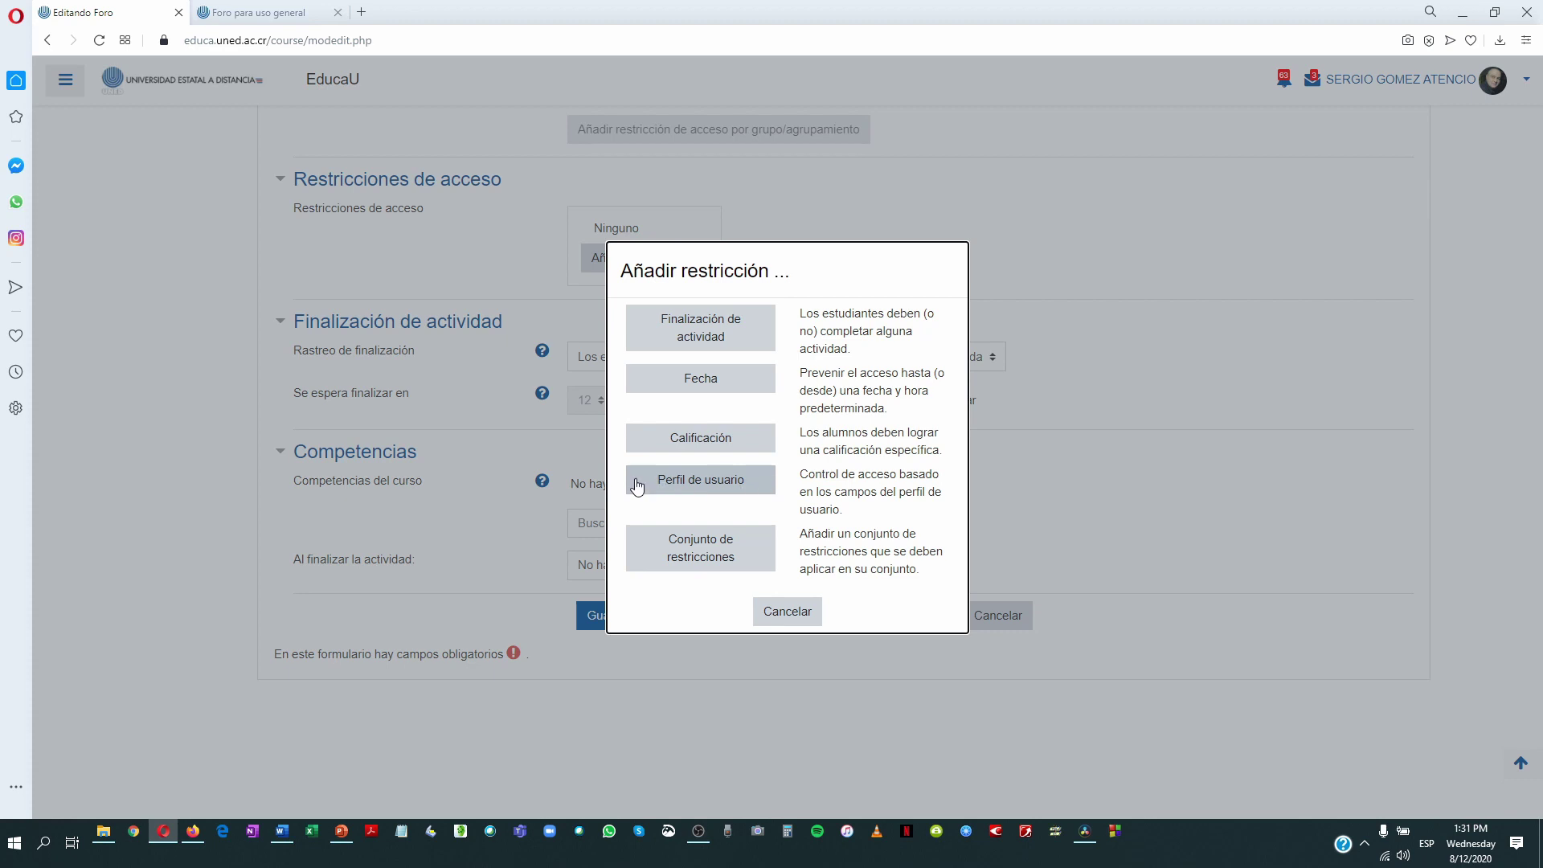
click(748, 486)
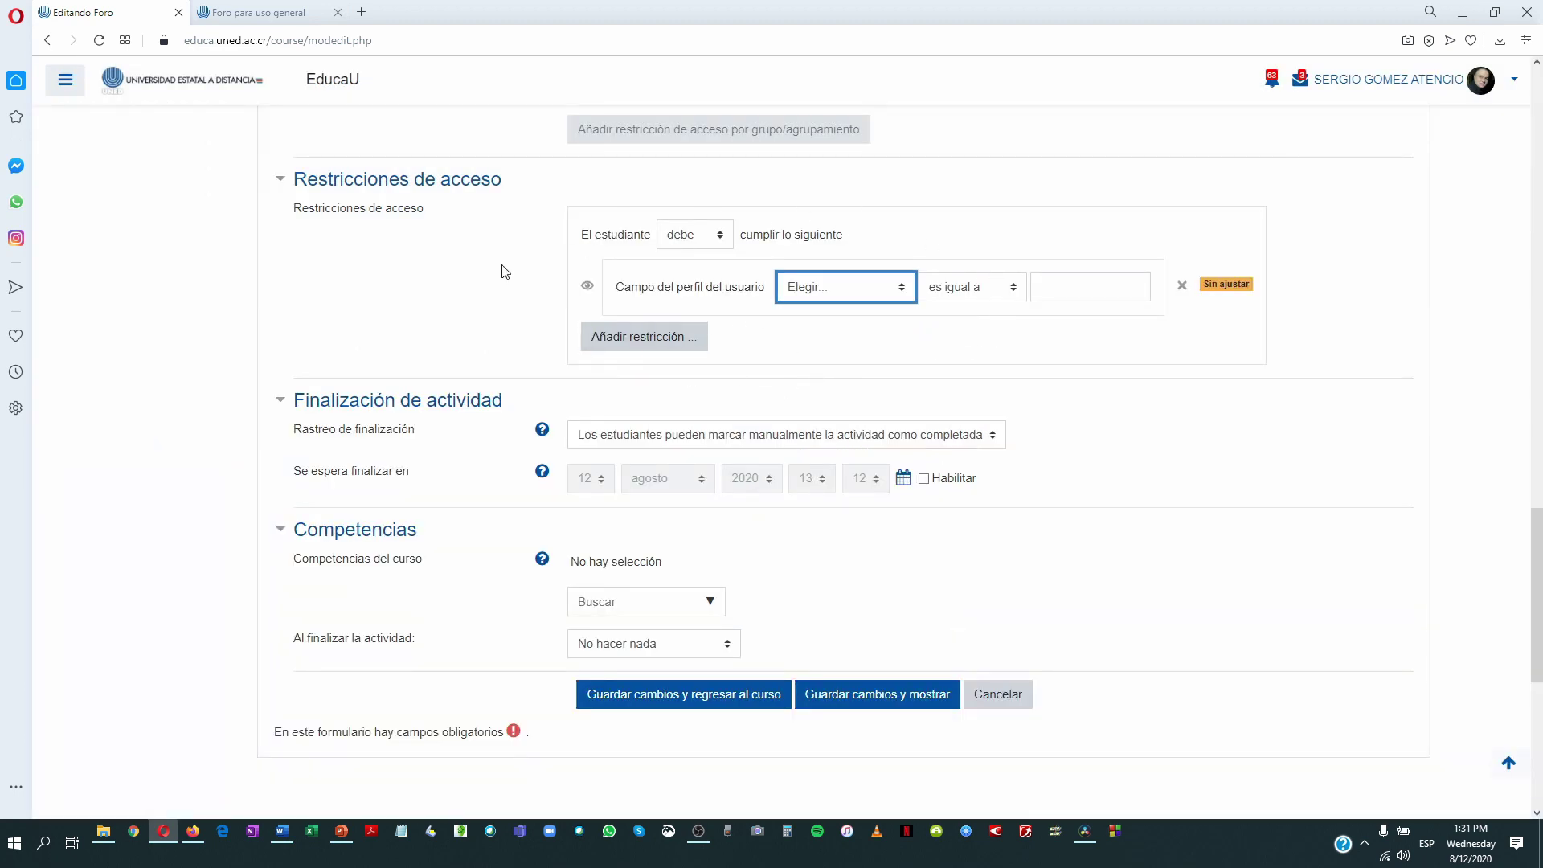
click(1181, 288)
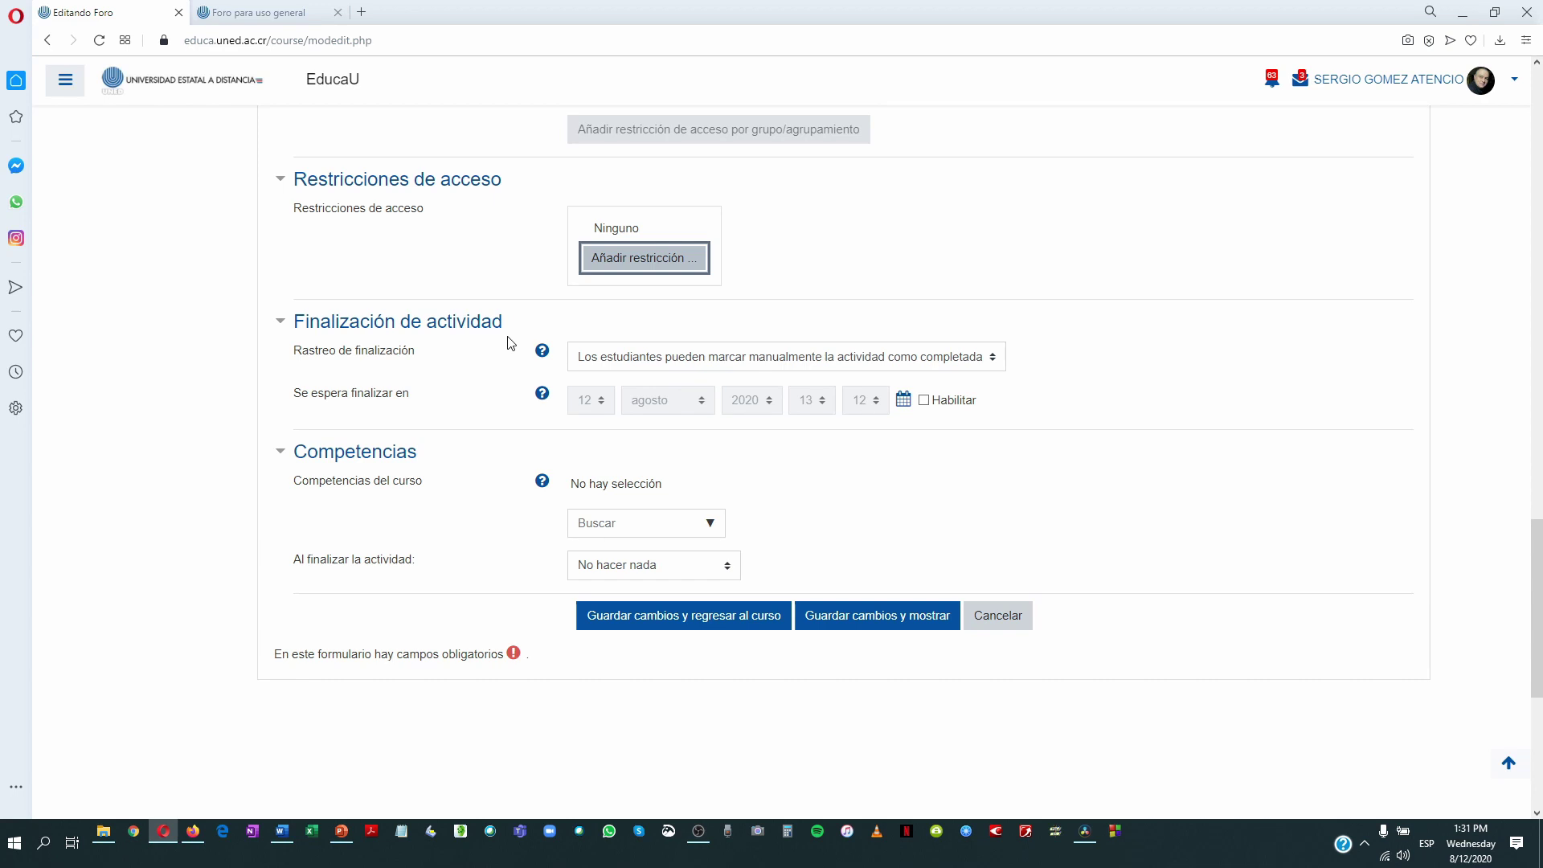
Save the forum with "Guardar cambios y mostrar" and go from the advanced grading page to "Foro sobre Pedagogía"
scroll(508, 343, down, 1)
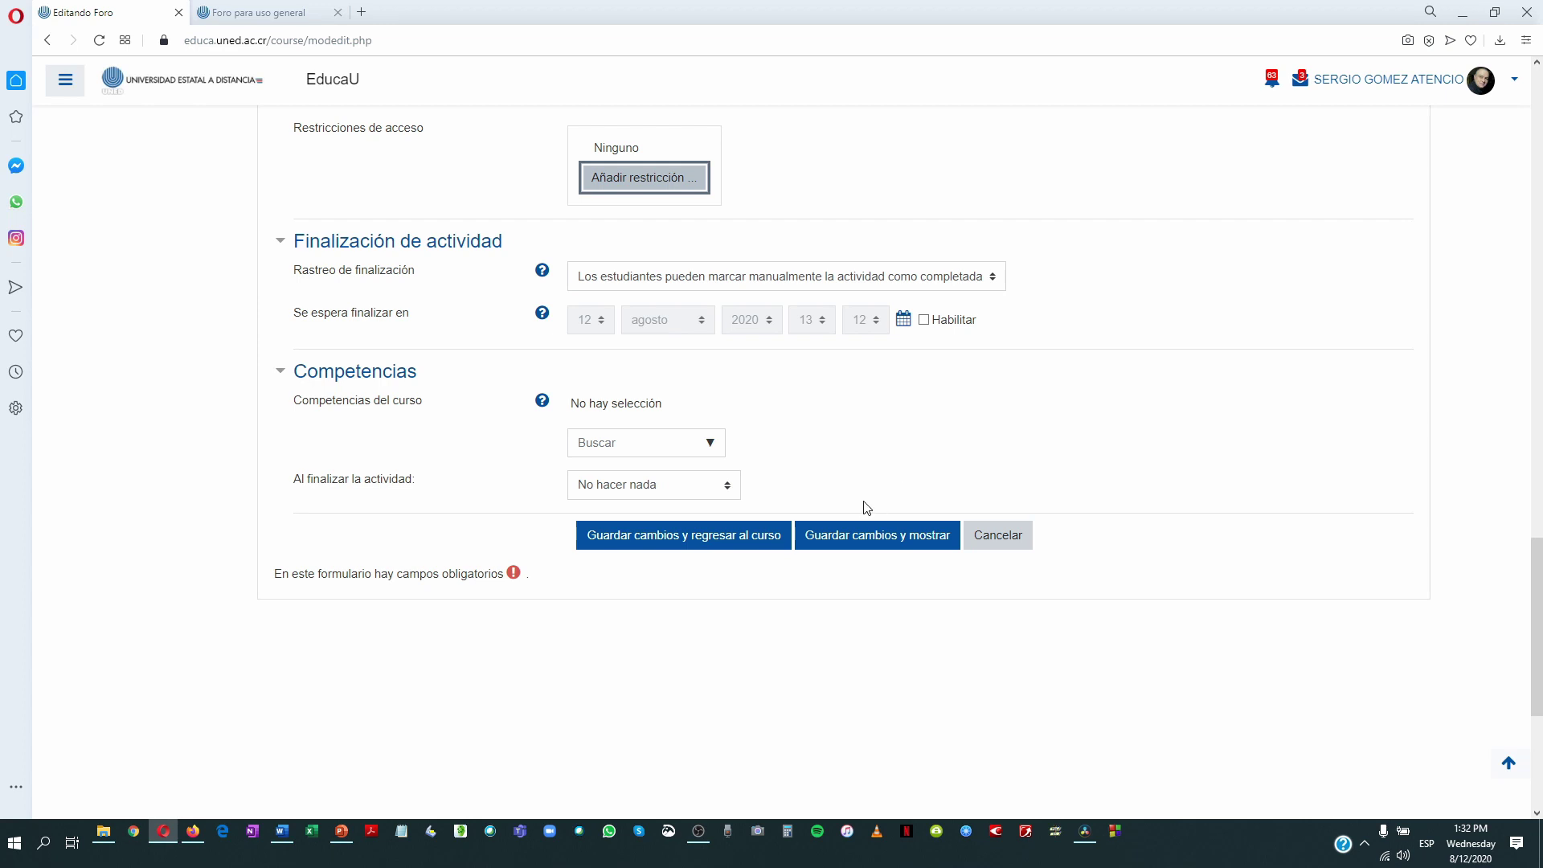
click(864, 546)
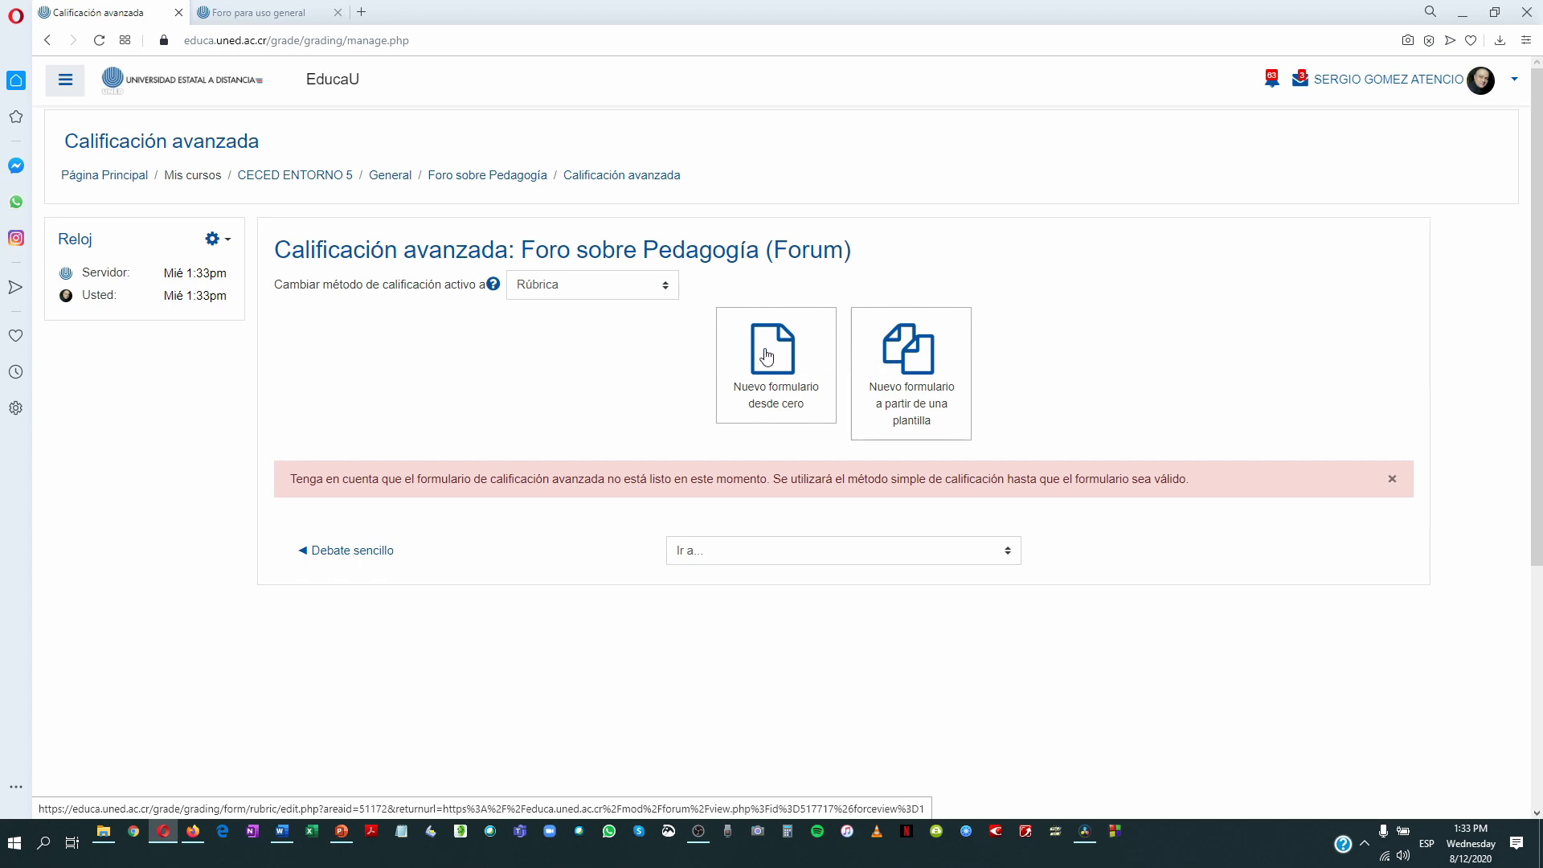
click(479, 179)
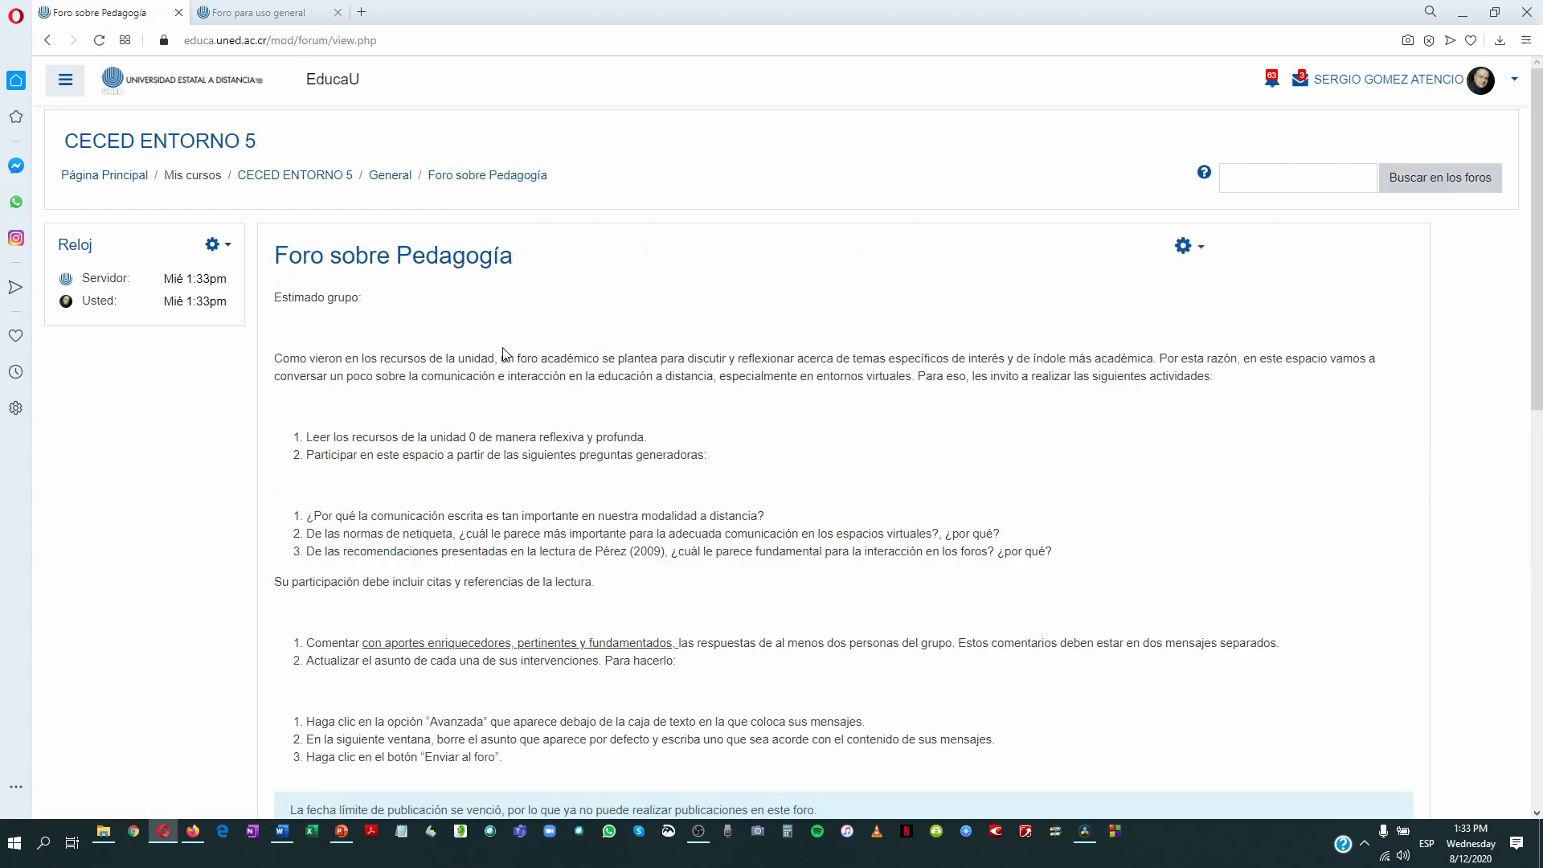
Examine the instructions, posting notices and discussion area on the "Foro sobre Pedagogía" page
scroll(506, 355, down, 1)
scroll(506, 355, down, 3)
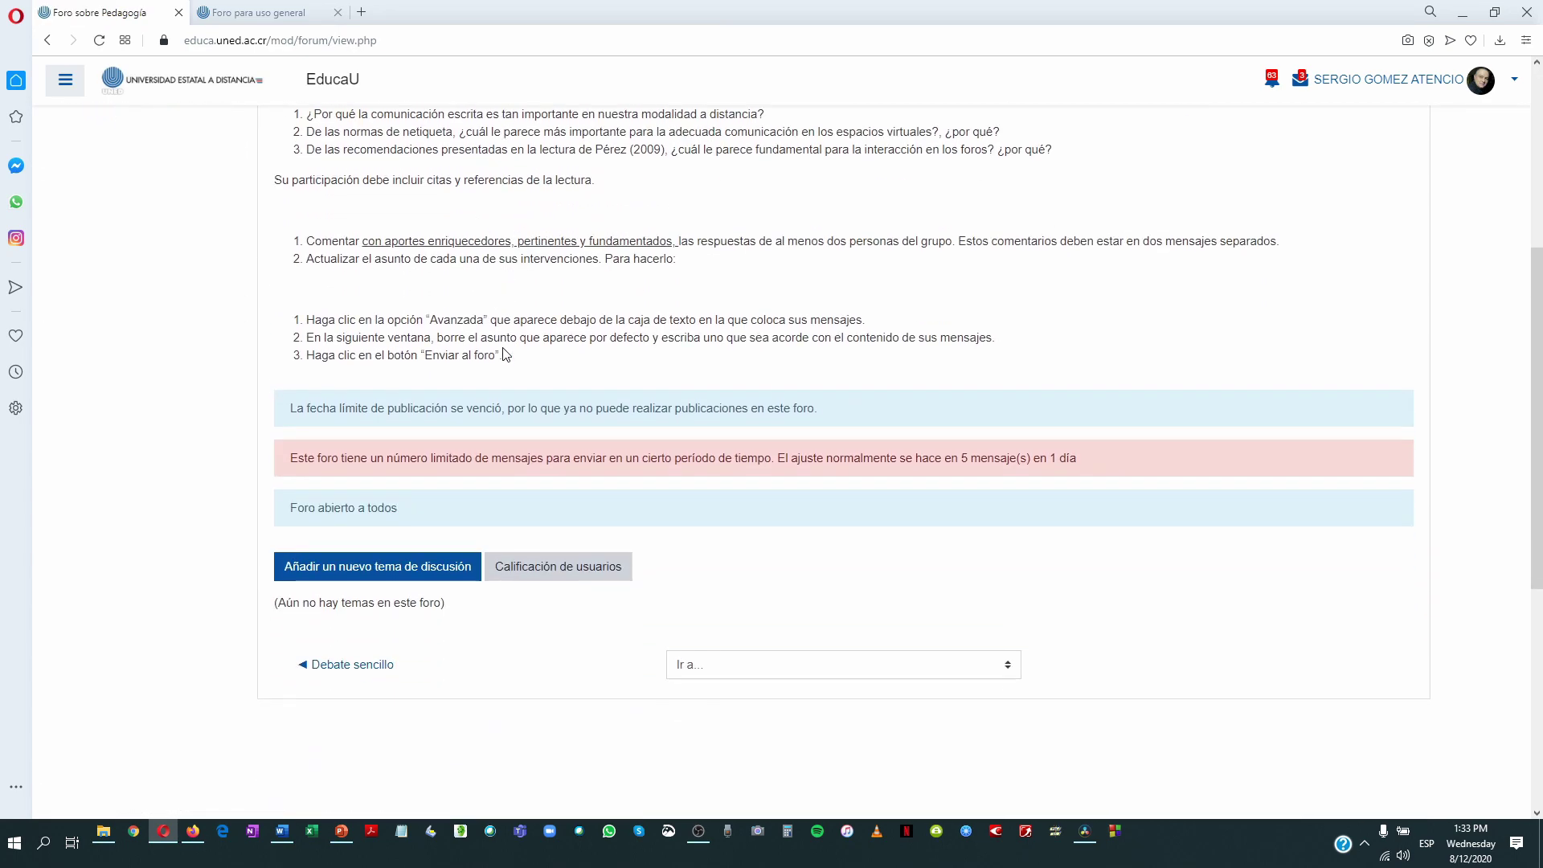
scroll(503, 354, up, 3)
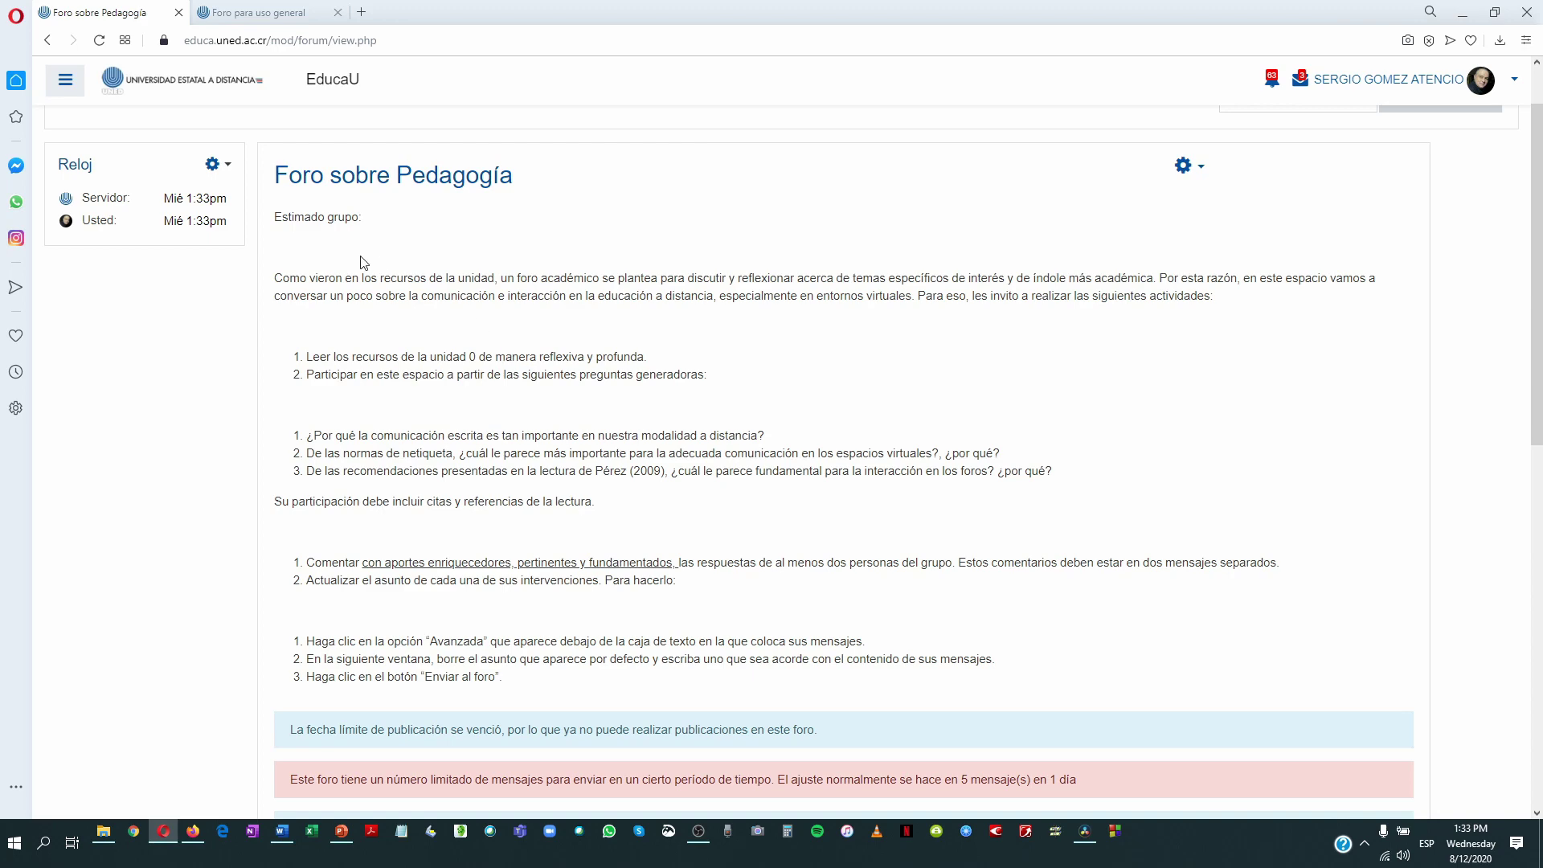
scroll(361, 263, down, 2)
scroll(361, 263, down, 2)
scroll(363, 261, up, 2)
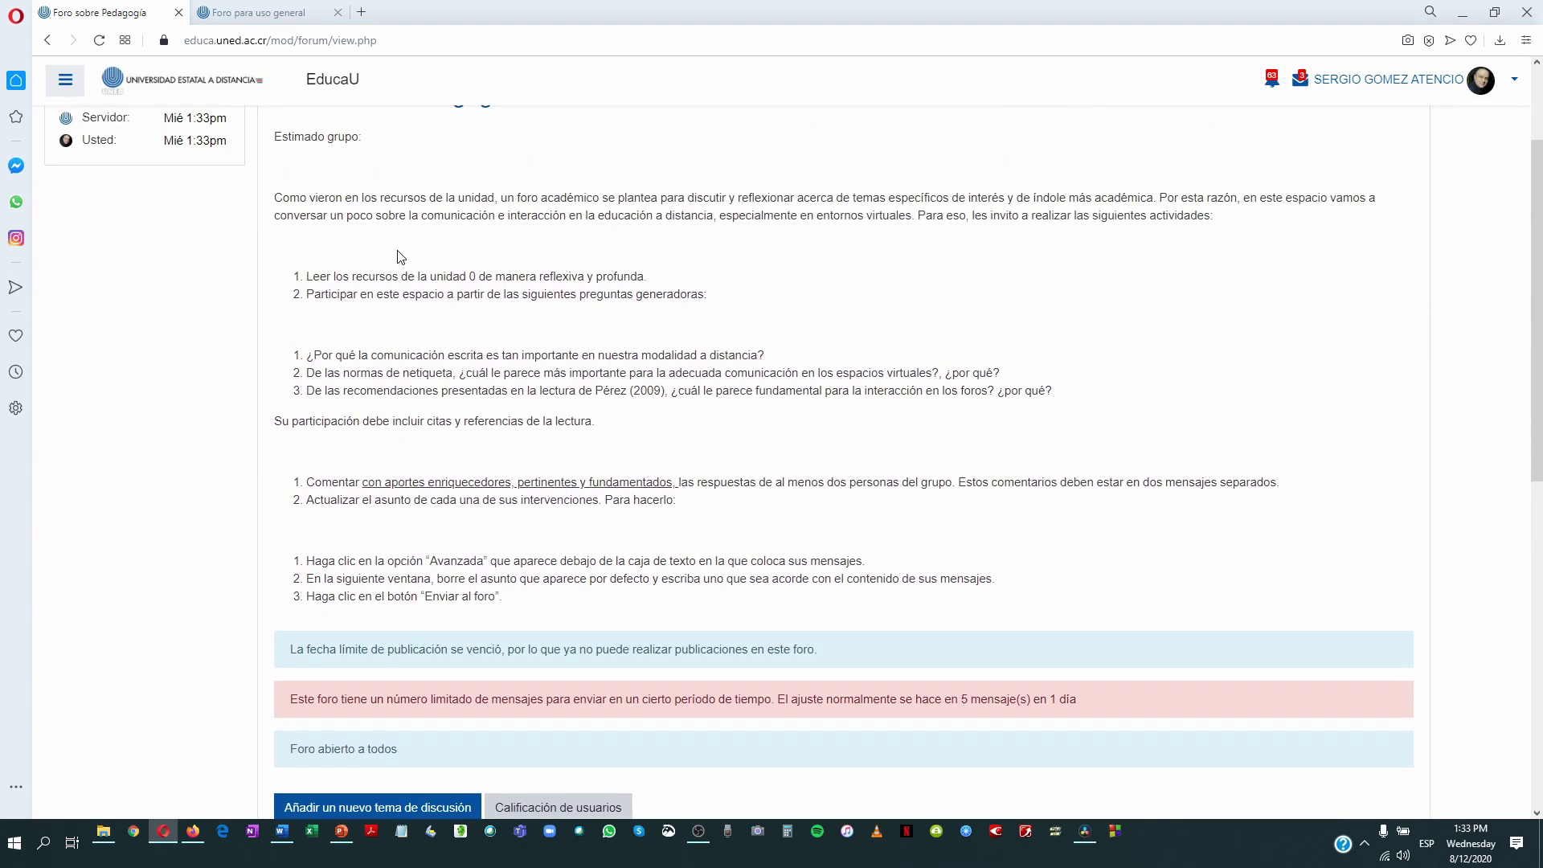
scroll(396, 257, up, 2)
scroll(378, 277, down, 1)
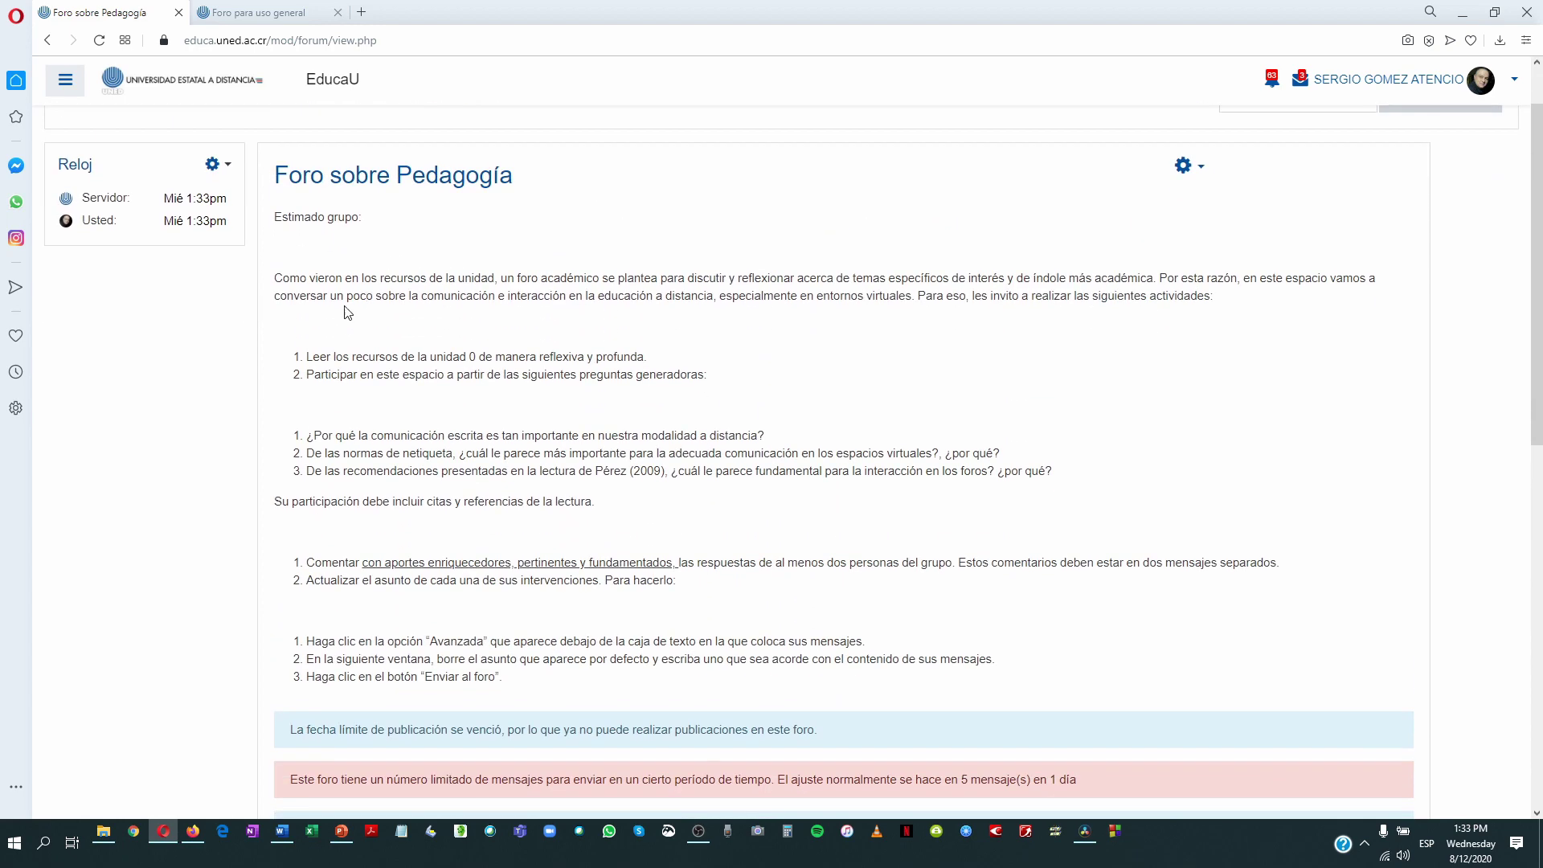
Examine the administration options of "Foro sobre Pedagogía", including its rubric and subscription modes, and look over its page again
click(1202, 171)
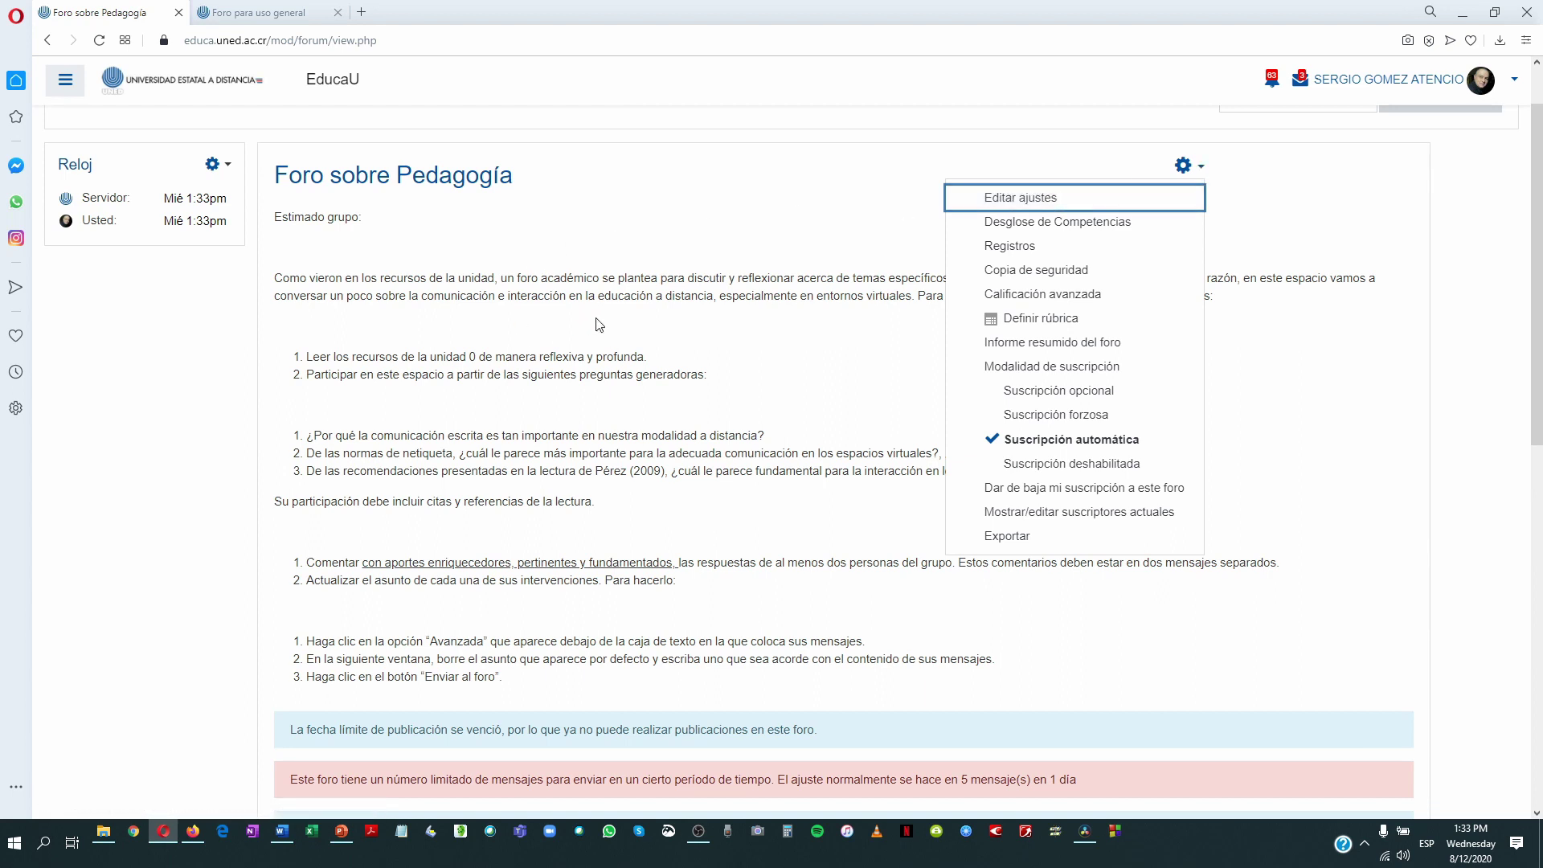
key(Escape)
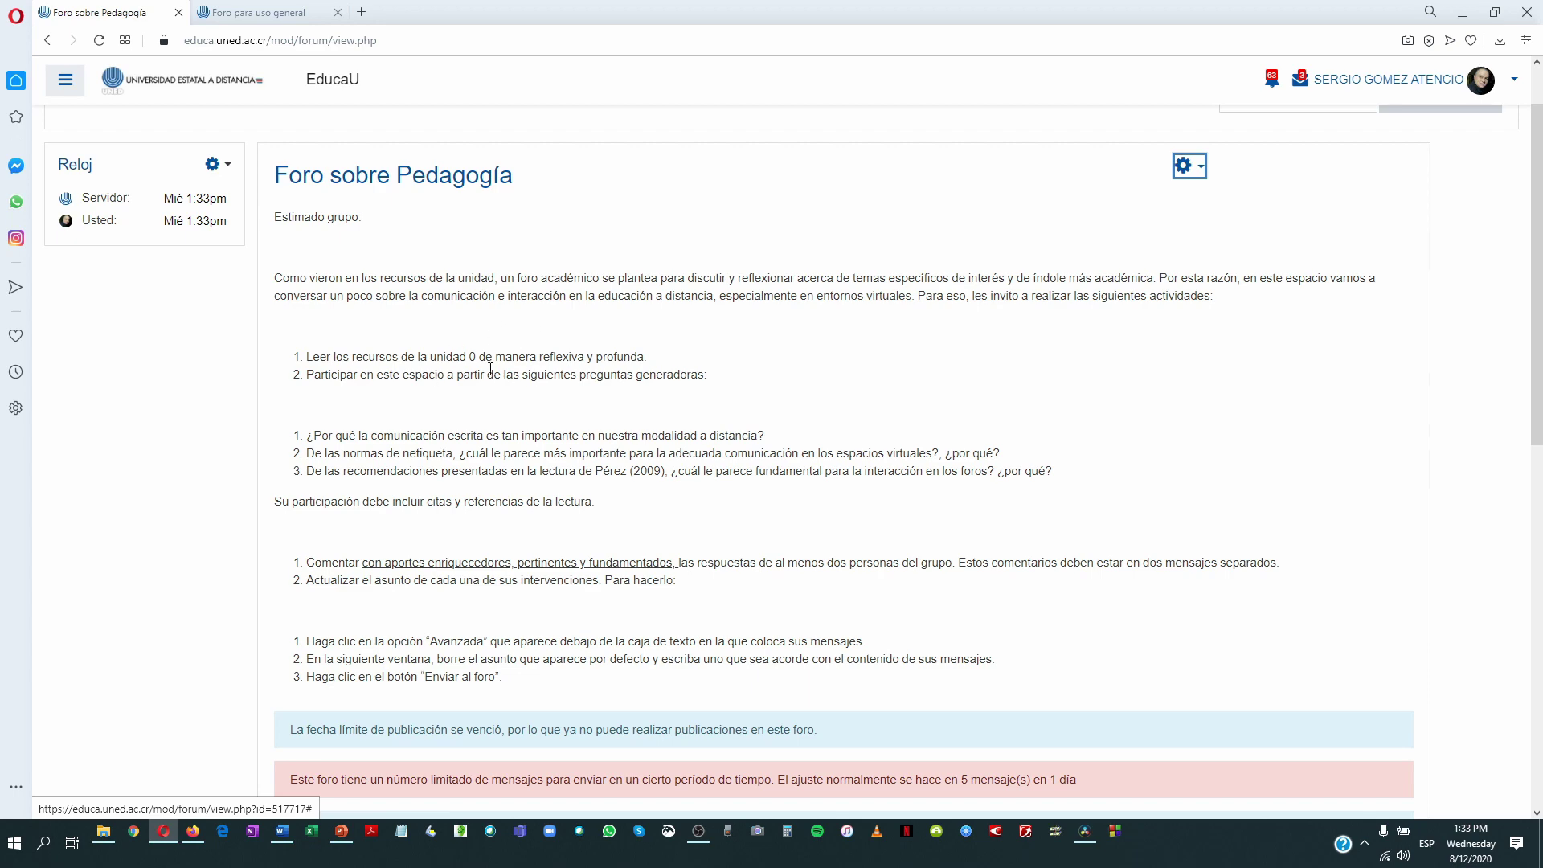
scroll(491, 368, down, 2)
scroll(489, 368, down, 3)
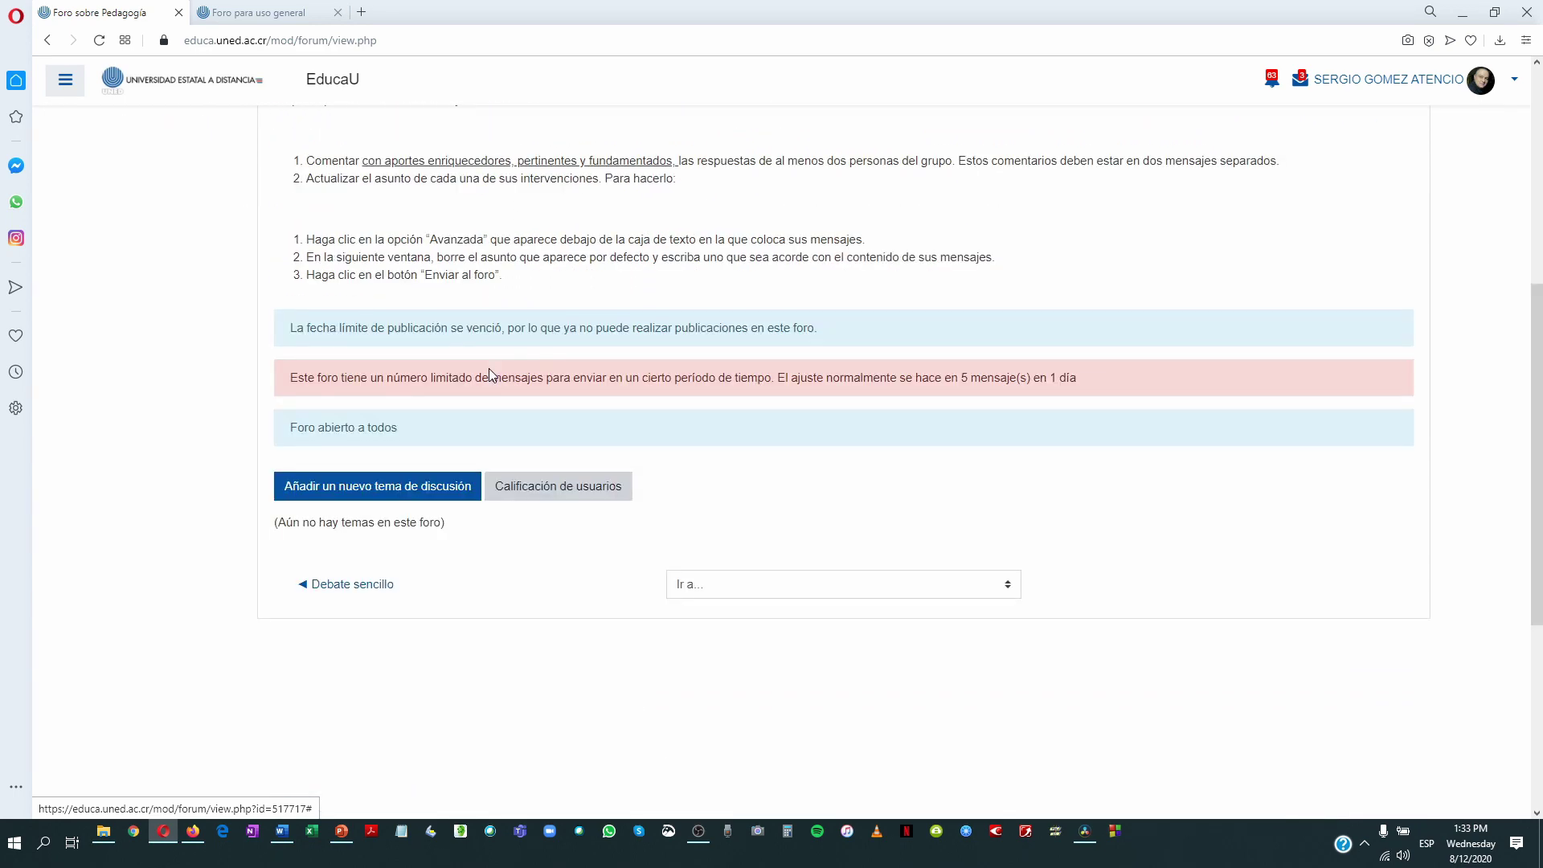
scroll(563, 279, up, 5)
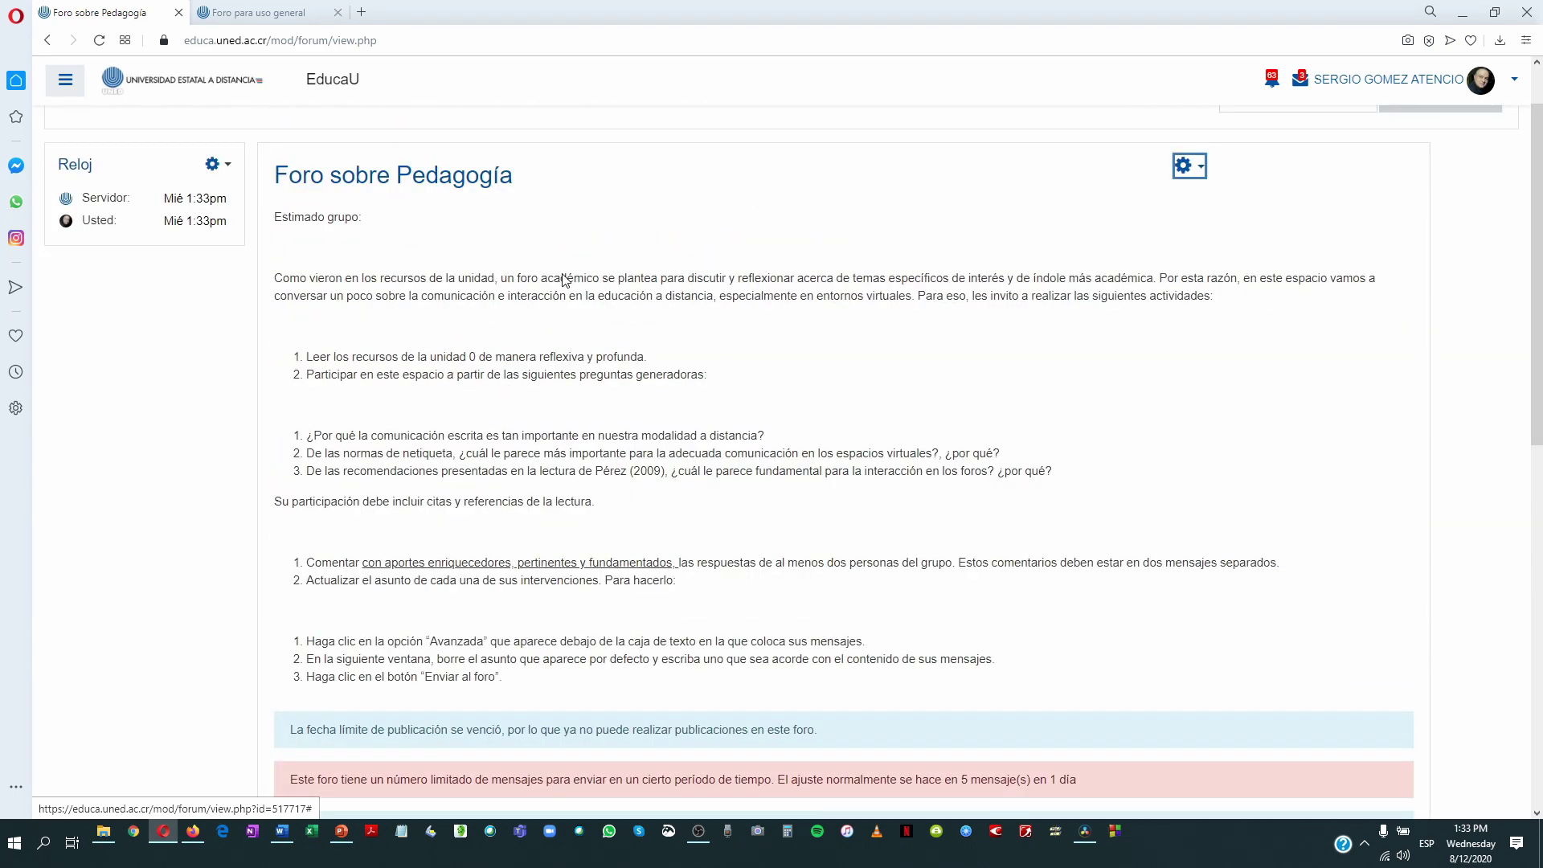
scroll(563, 278, up, 1)
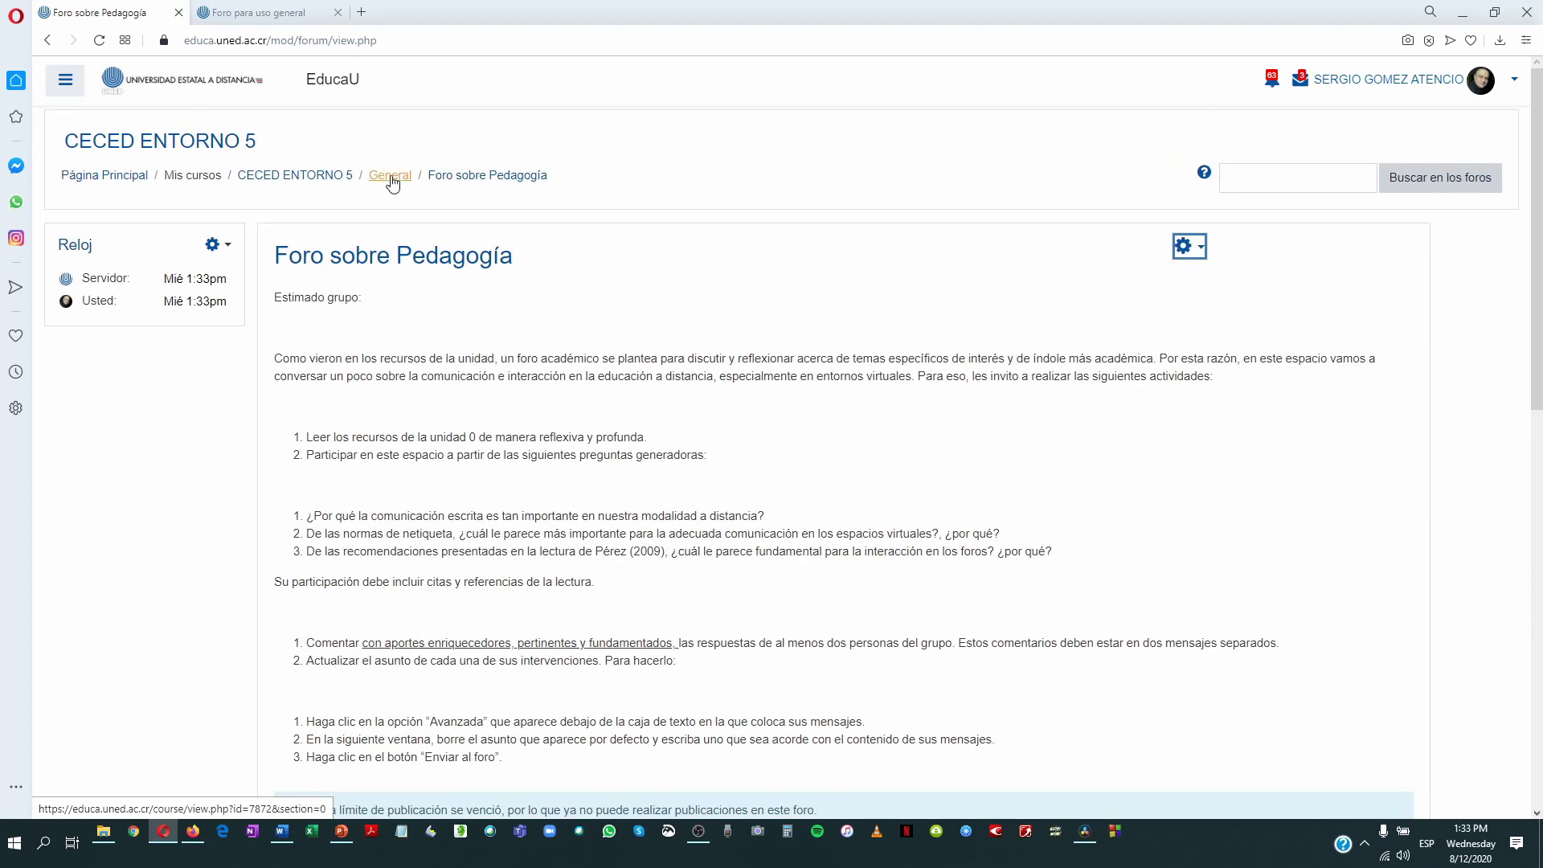
View the forum "Debate sencillo" in the course's "General" section and look over its discussion
click(390, 176)
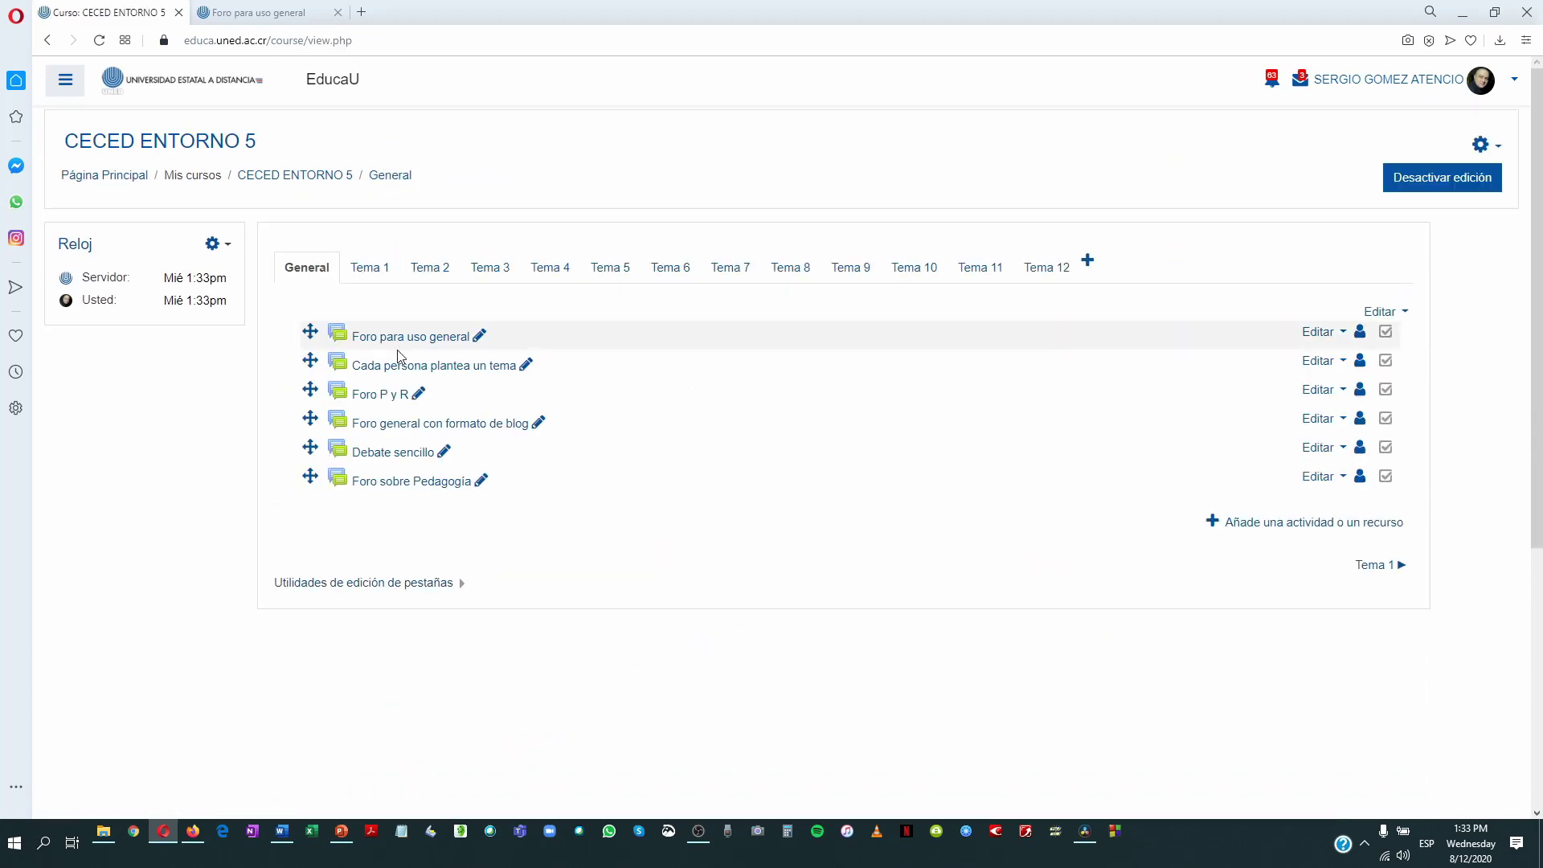
click(397, 458)
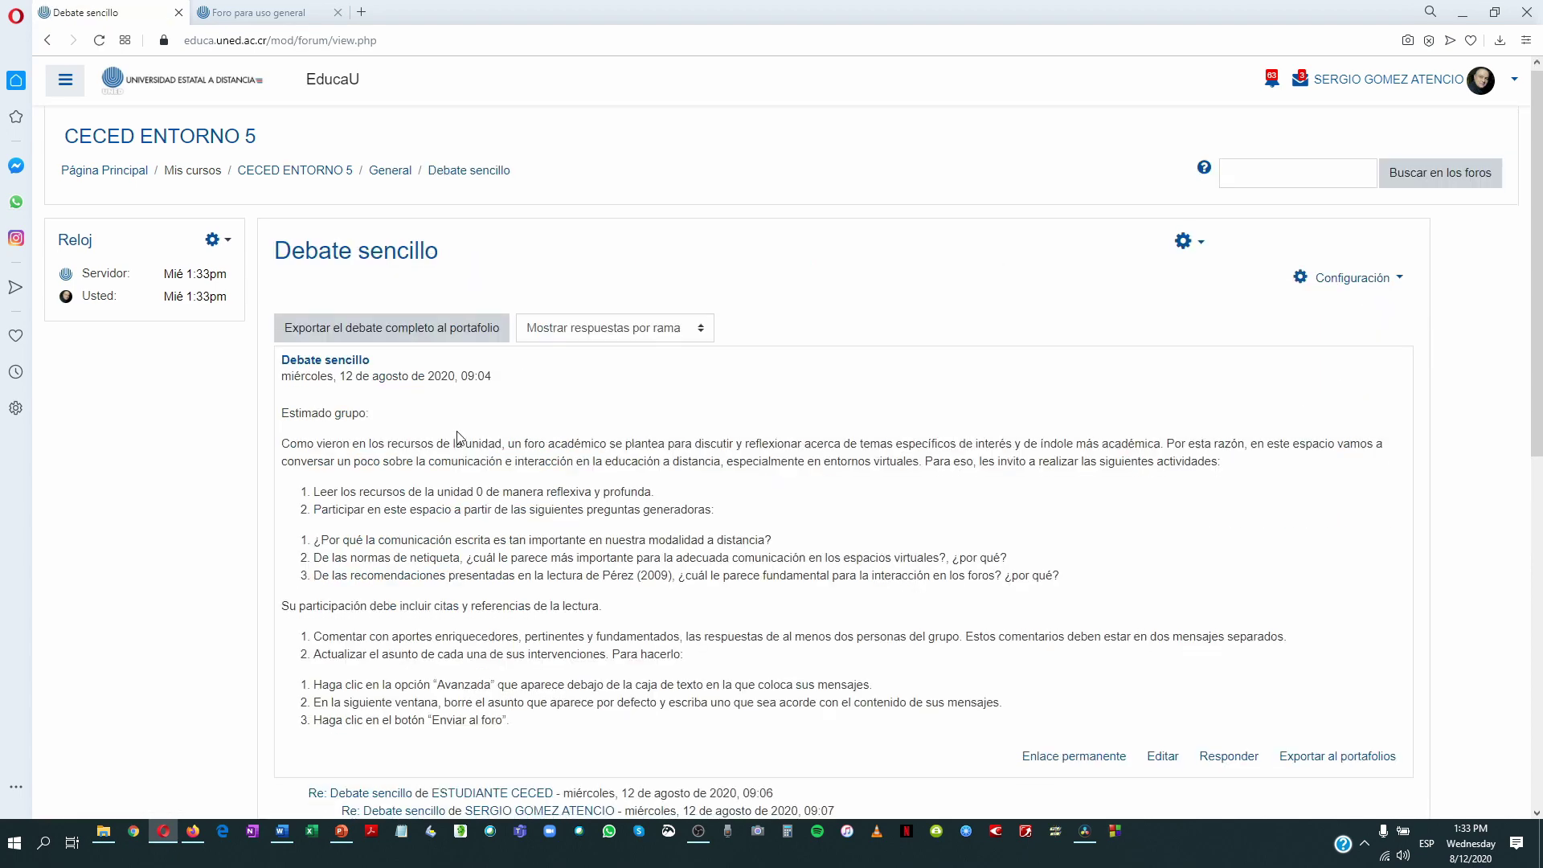
scroll(460, 438, down, 3)
scroll(458, 437, up, 3)
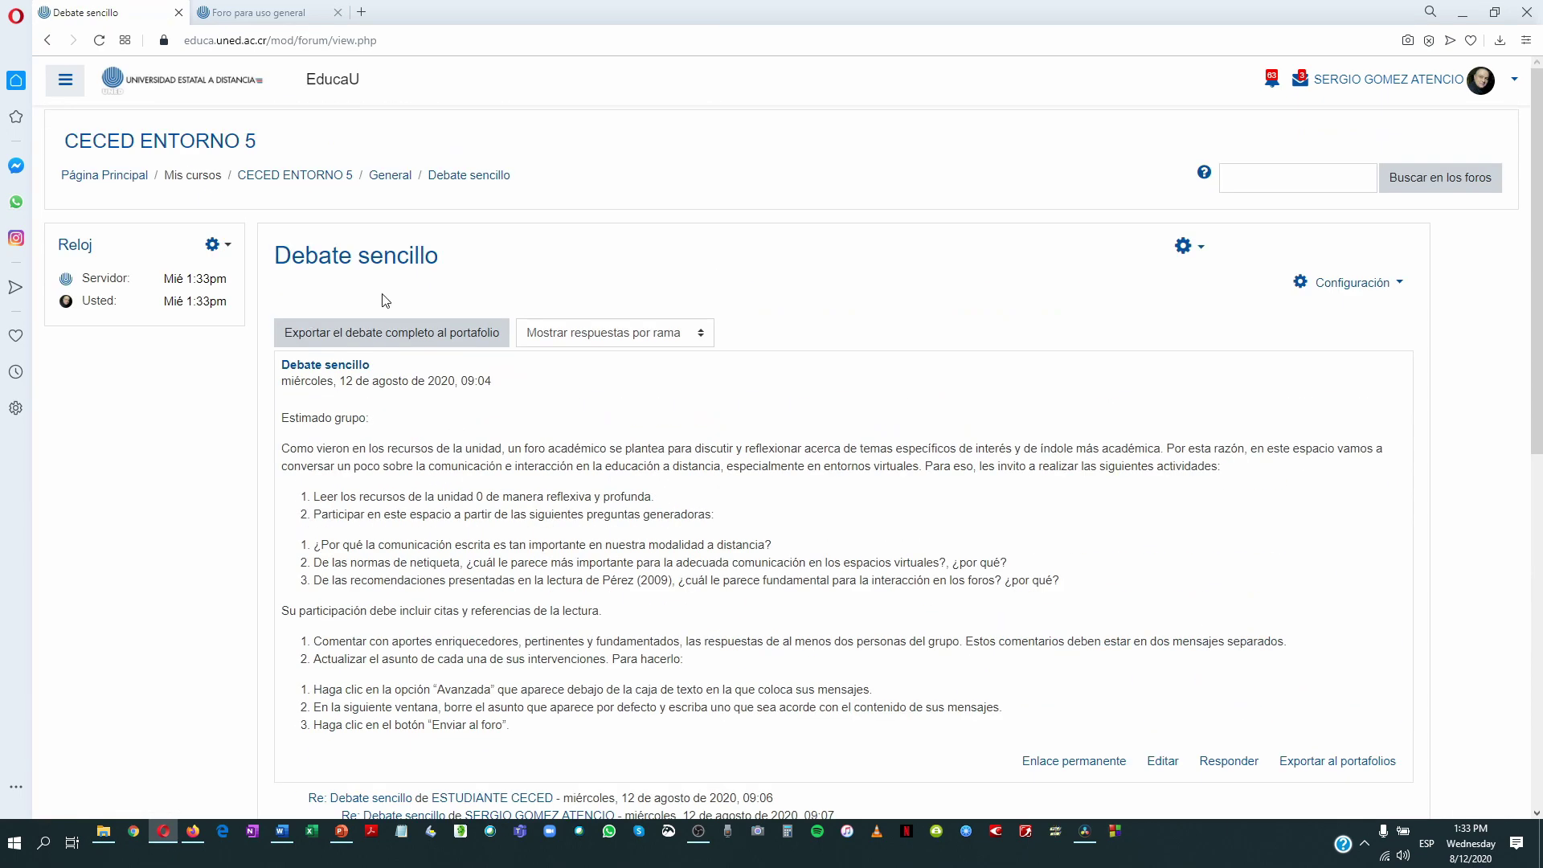
Return to the "General" section and open the discussion "Hola" in "Foro para uso general"
click(389, 175)
click(380, 337)
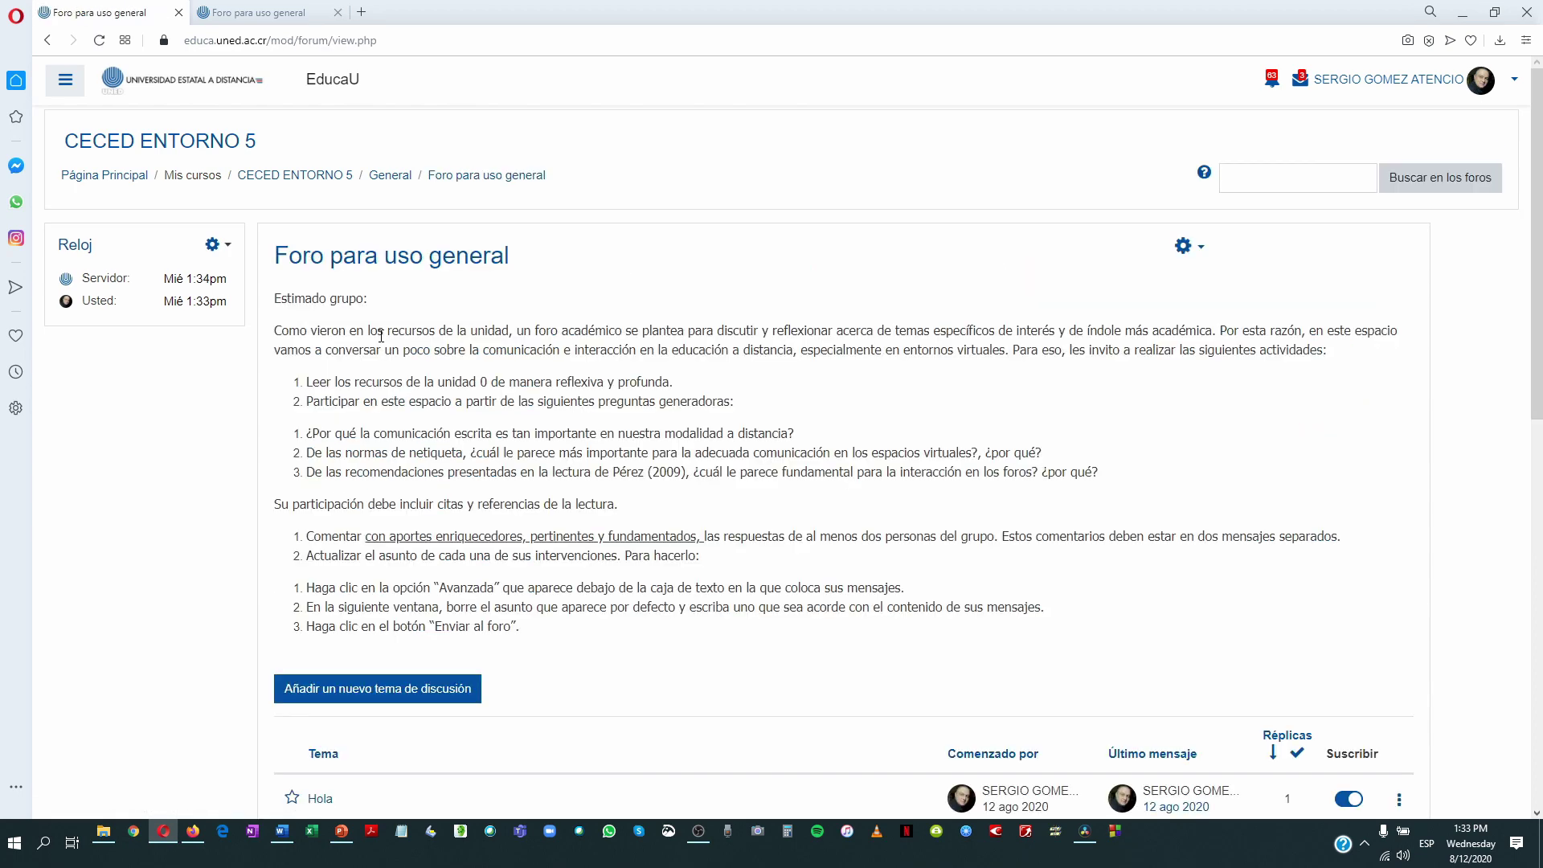
scroll(323, 562, down, 3)
click(320, 562)
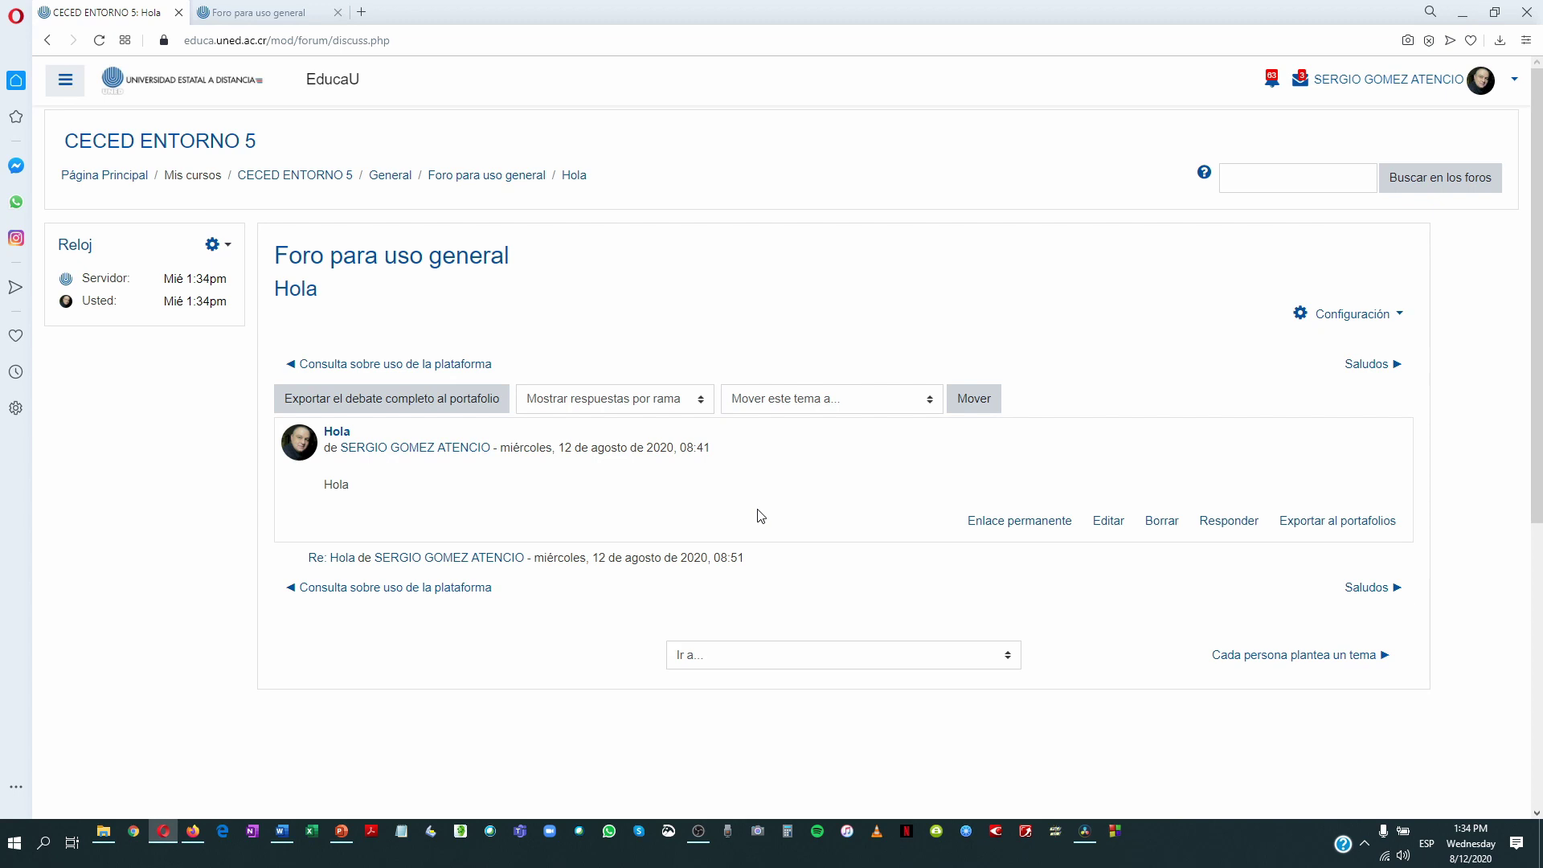
Start a reply to the "Hola" message and switch it to the advanced reply form
click(1227, 522)
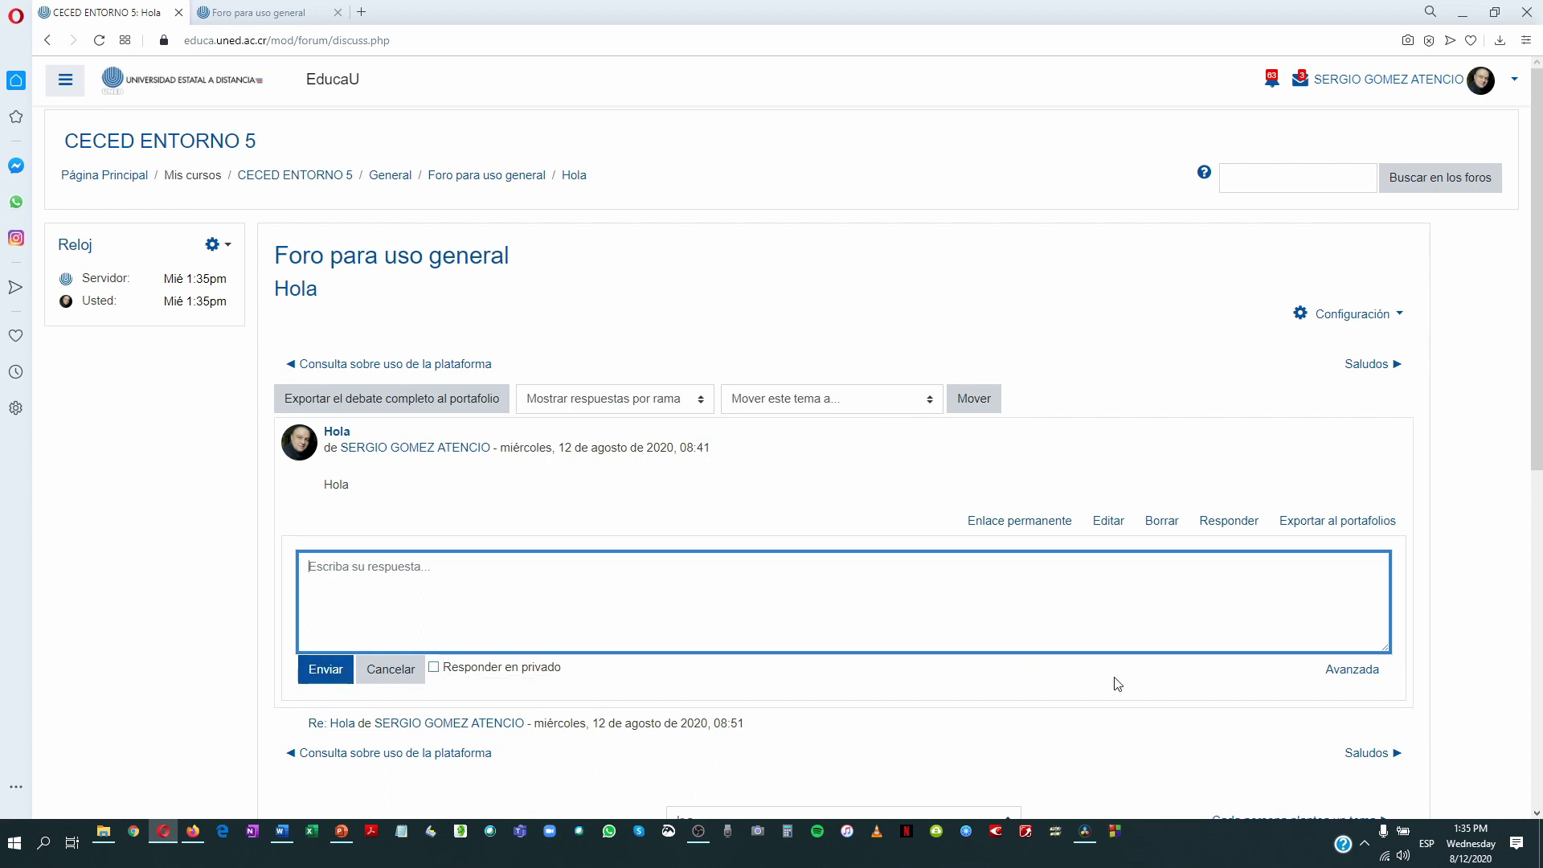
click(1358, 671)
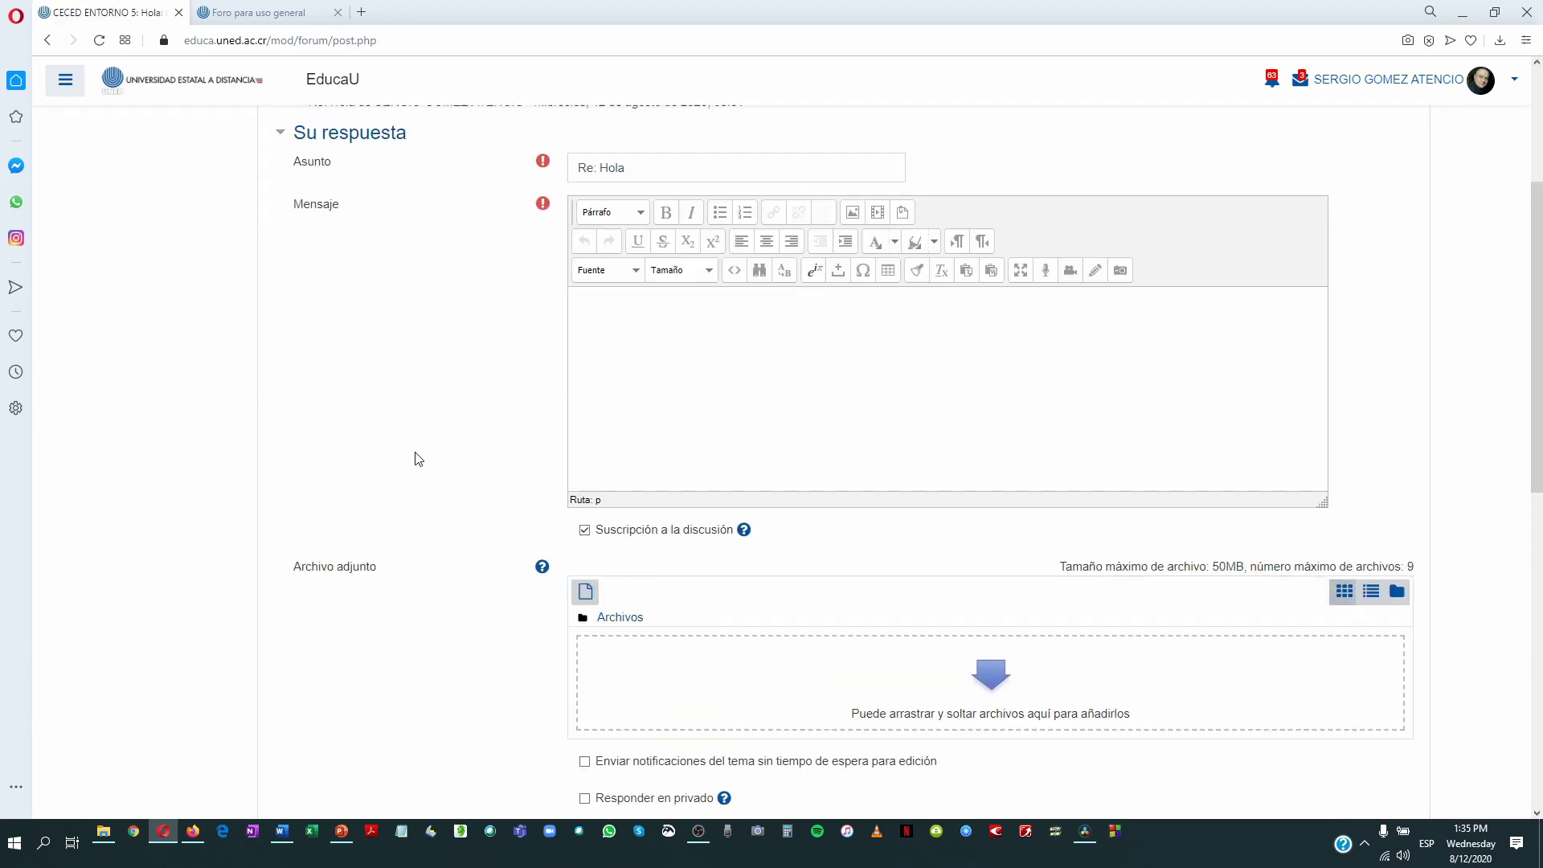
scroll(419, 459, up, 4)
scroll(426, 456, down, 4)
scroll(568, 332, up, 1)
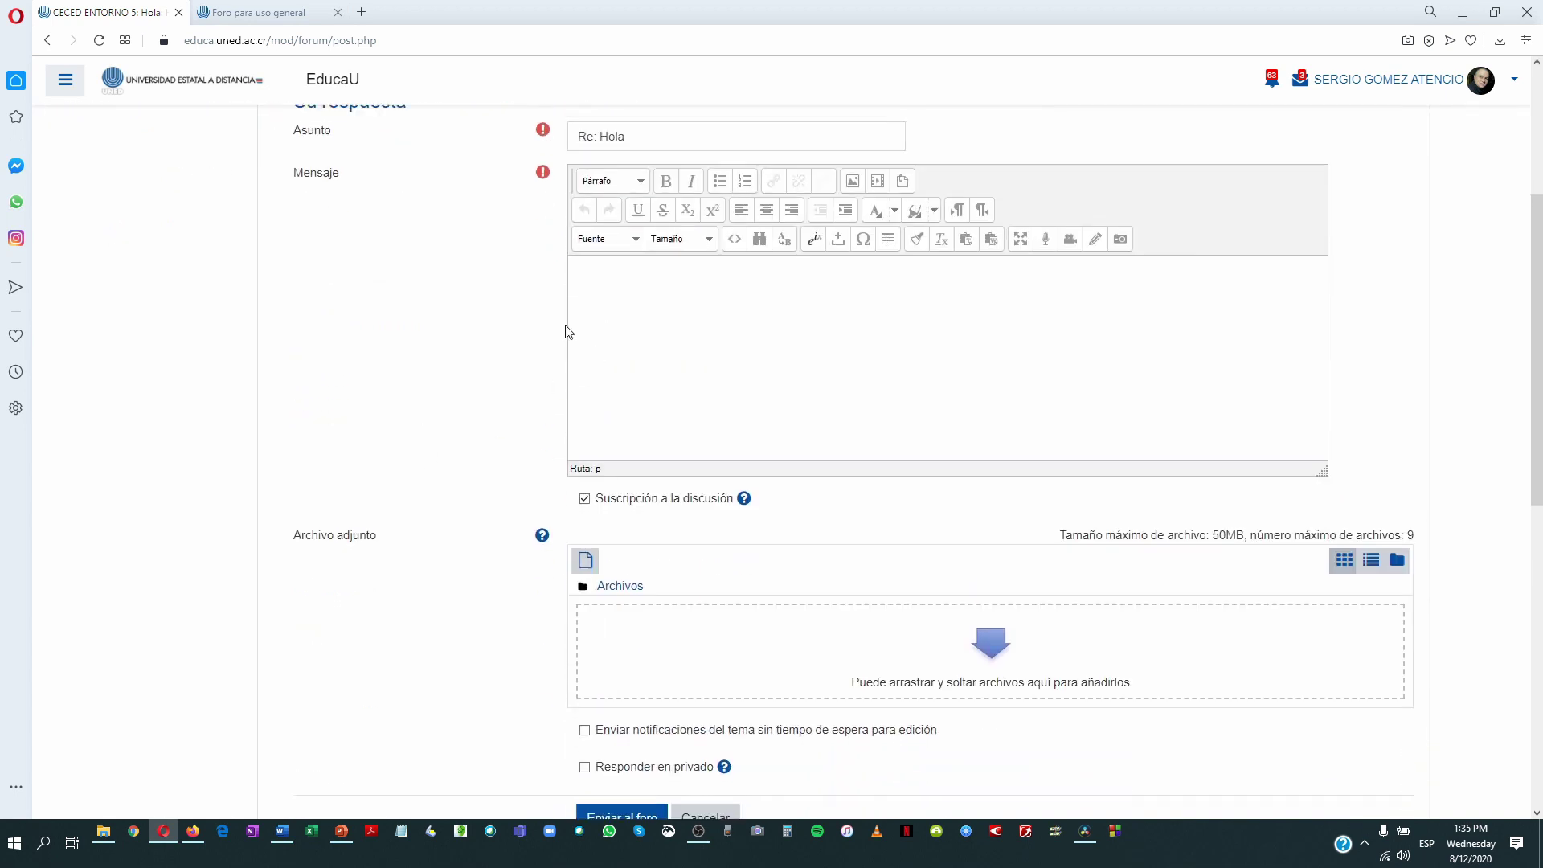
Examine the reply's subject field, message editor, attachment area, and subscription, notification and private reply options
scroll(568, 332, up, 2)
drag(630, 286, 570, 287)
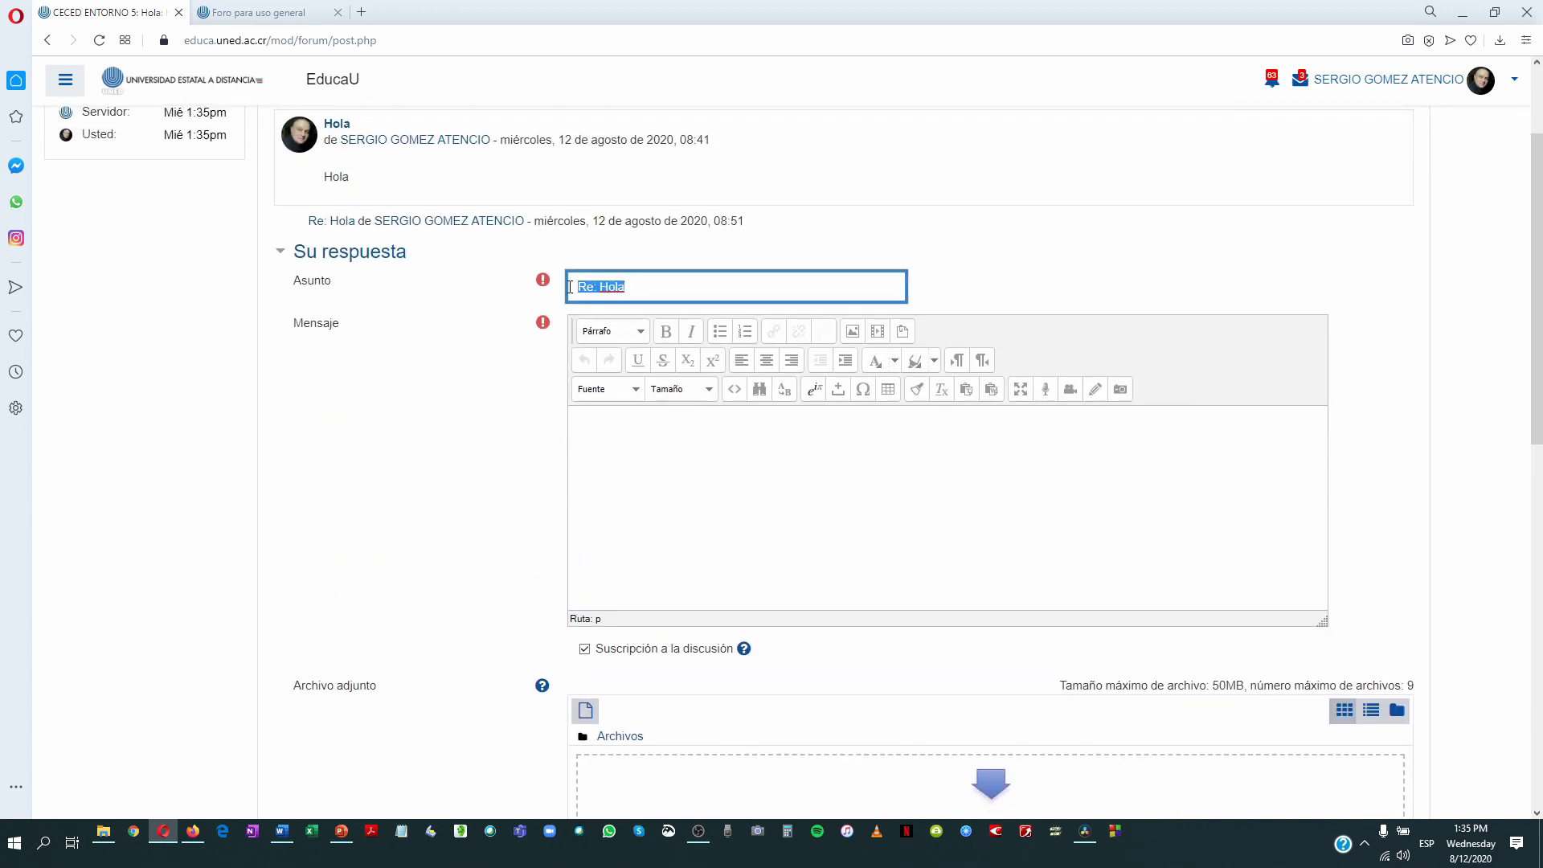
click(664, 439)
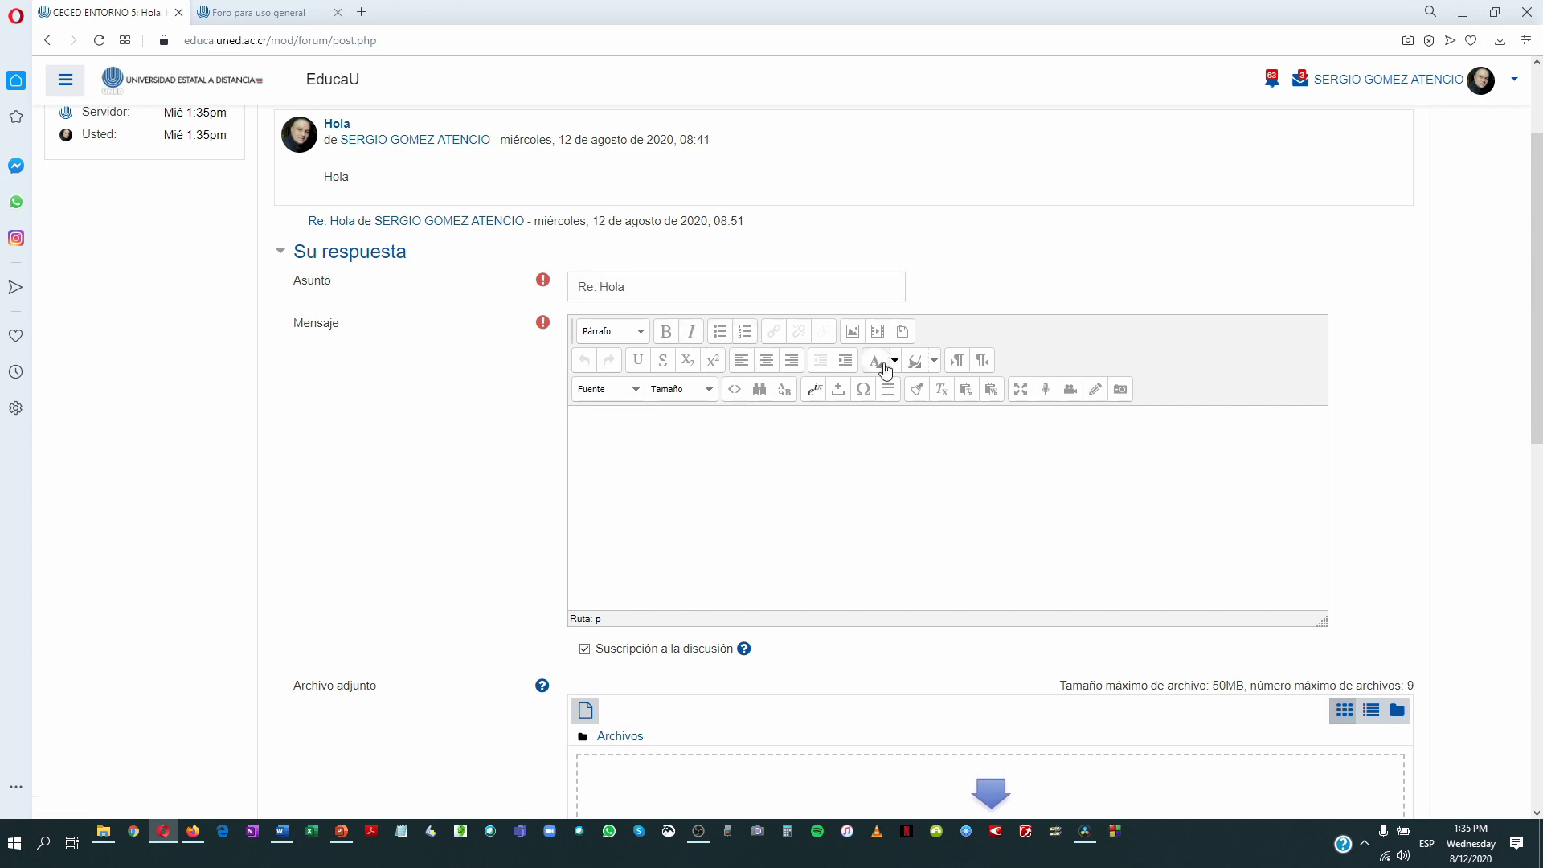
scroll(518, 470, down, 1)
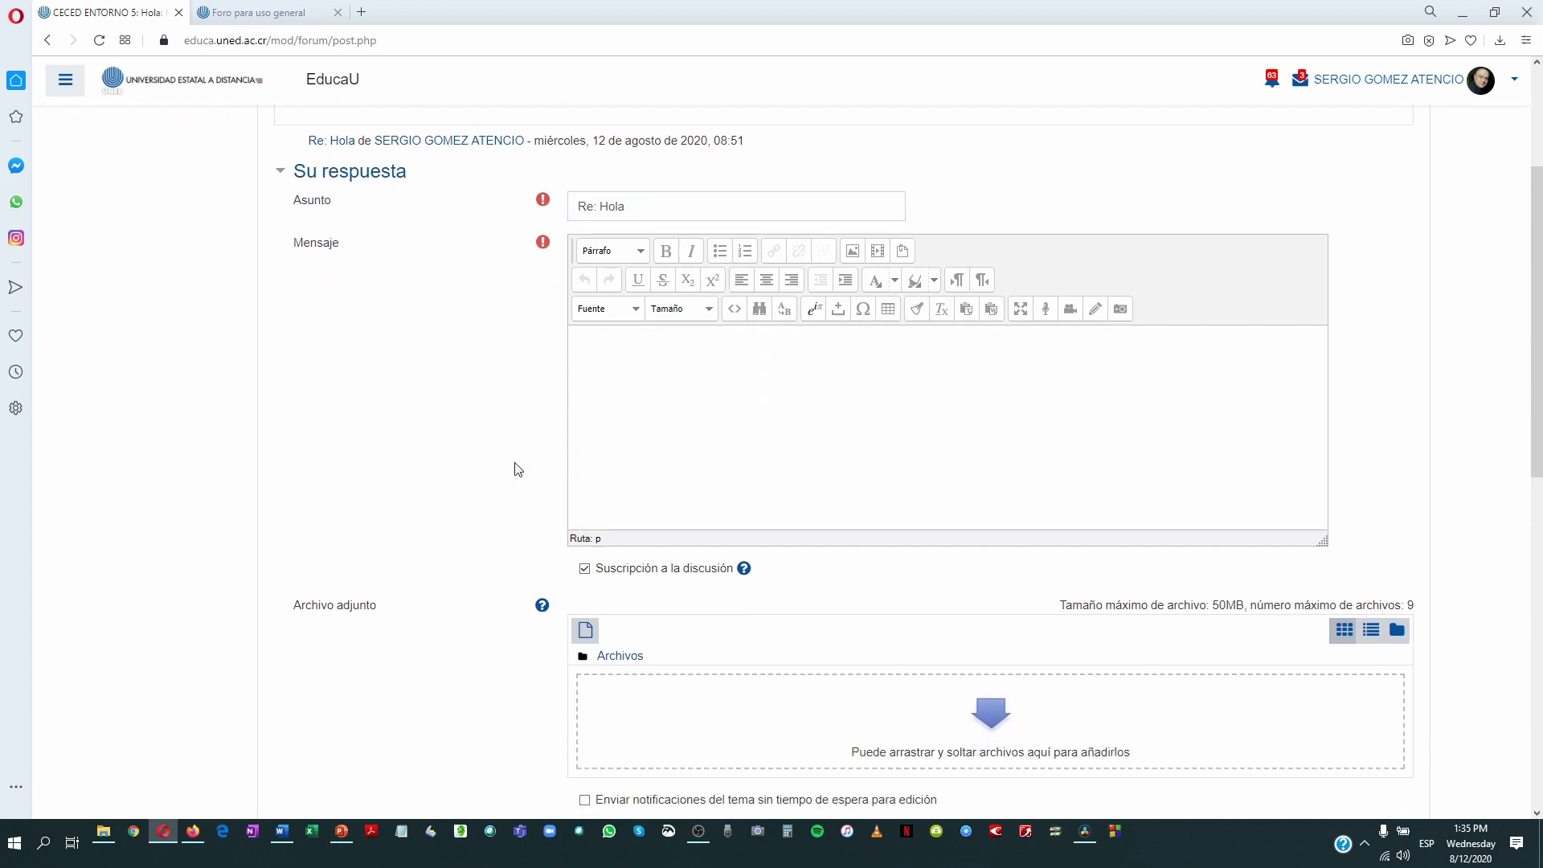
scroll(672, 565, down, 2)
scroll(438, 558, down, 2)
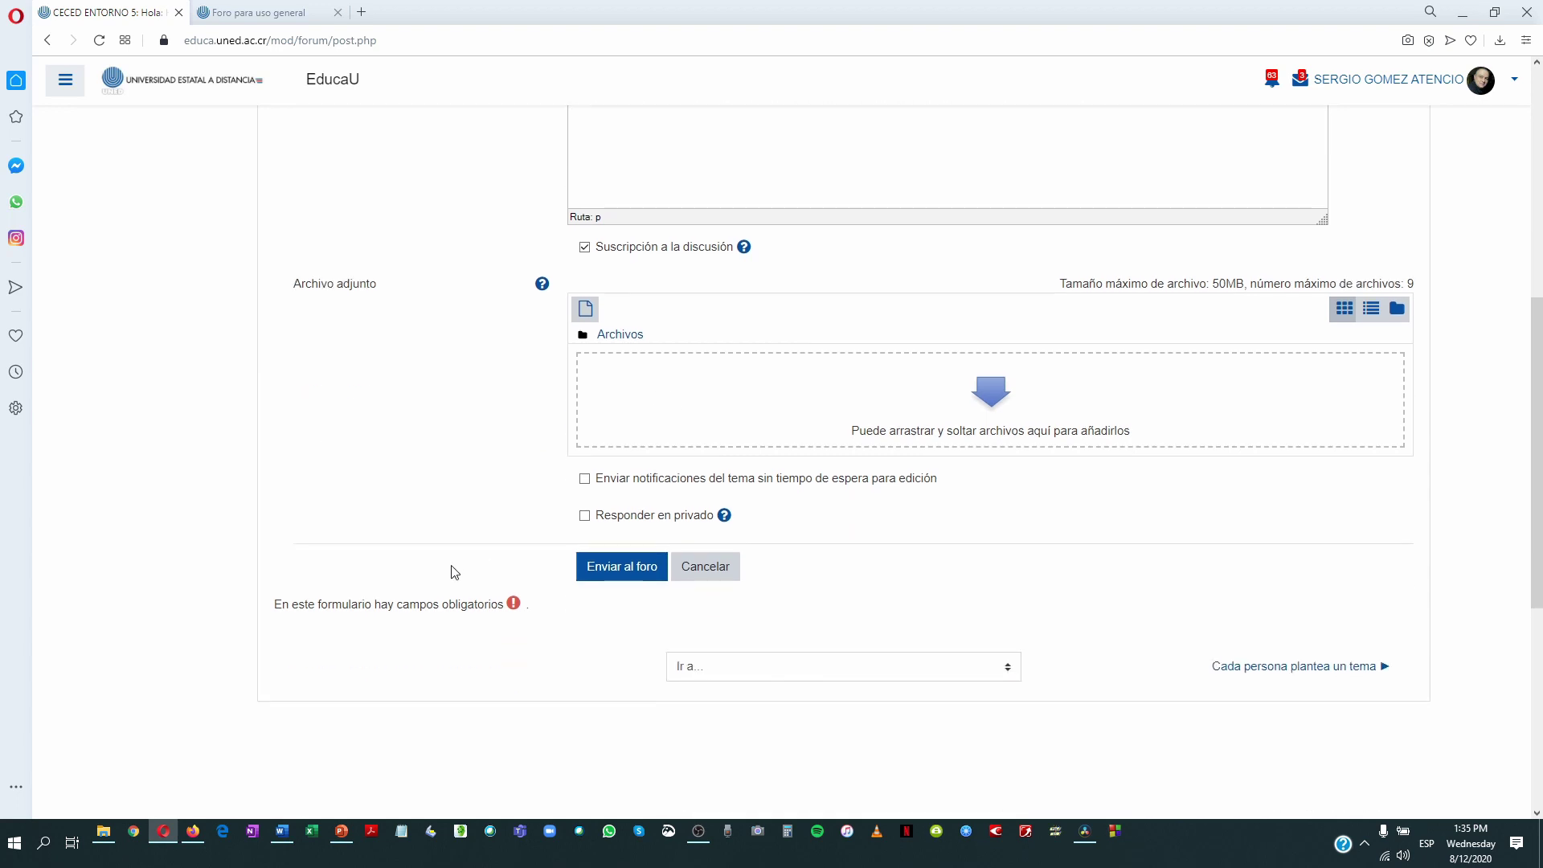